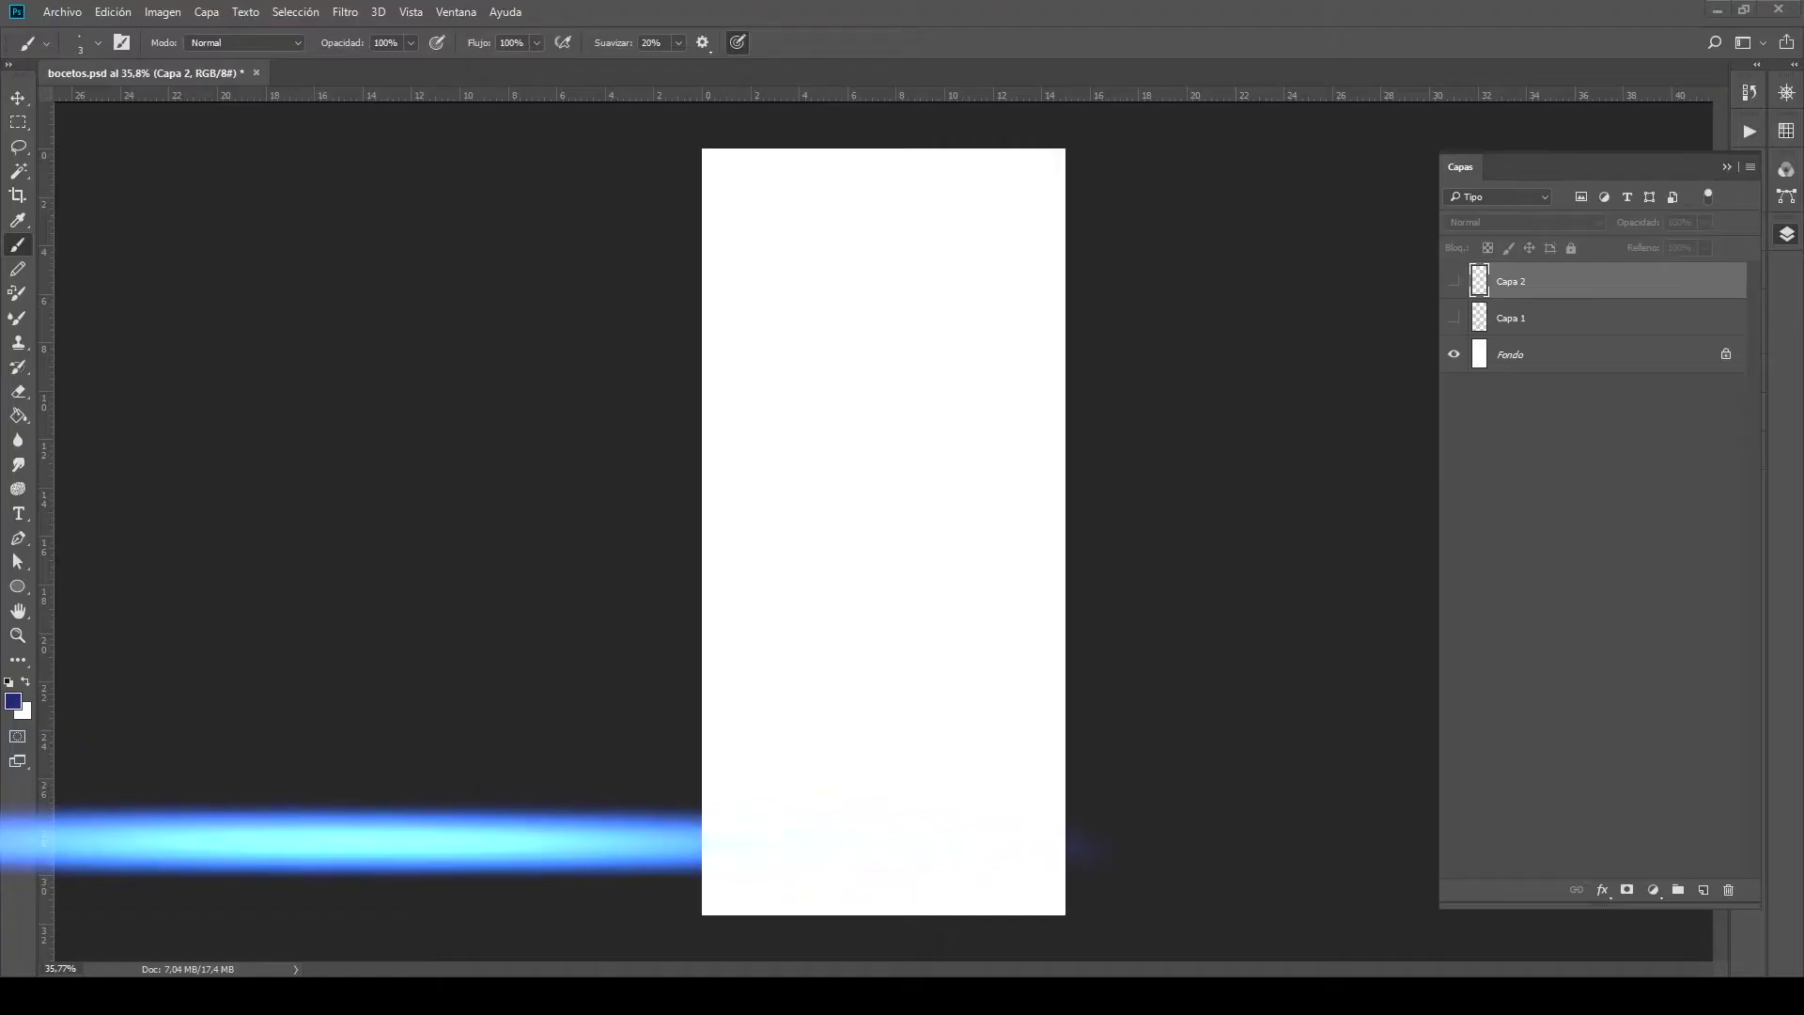
Commit the placed photo and erase the sky and birds around the woman to white.
key(Return)
key(e)
mouse_move(723, 282)
mouse_down()
mouse_move(817, 329)
mouse_move(1056, 209)
mouse_move(712, 483)
mouse_move(819, 450)
mouse_move(1039, 306)
mouse_move(1033, 583)
mouse_move(1052, 704)
mouse_move(990, 859)
mouse_move(1043, 846)
mouse_move(1057, 742)
mouse_move(995, 310)
mouse_move(1018, 464)
mouse_move(968, 313)
mouse_move(987, 339)
mouse_up()
Add a new Multiply sketch layer and draw a first brush line on the jacket.
click(1703, 890)
key(b)
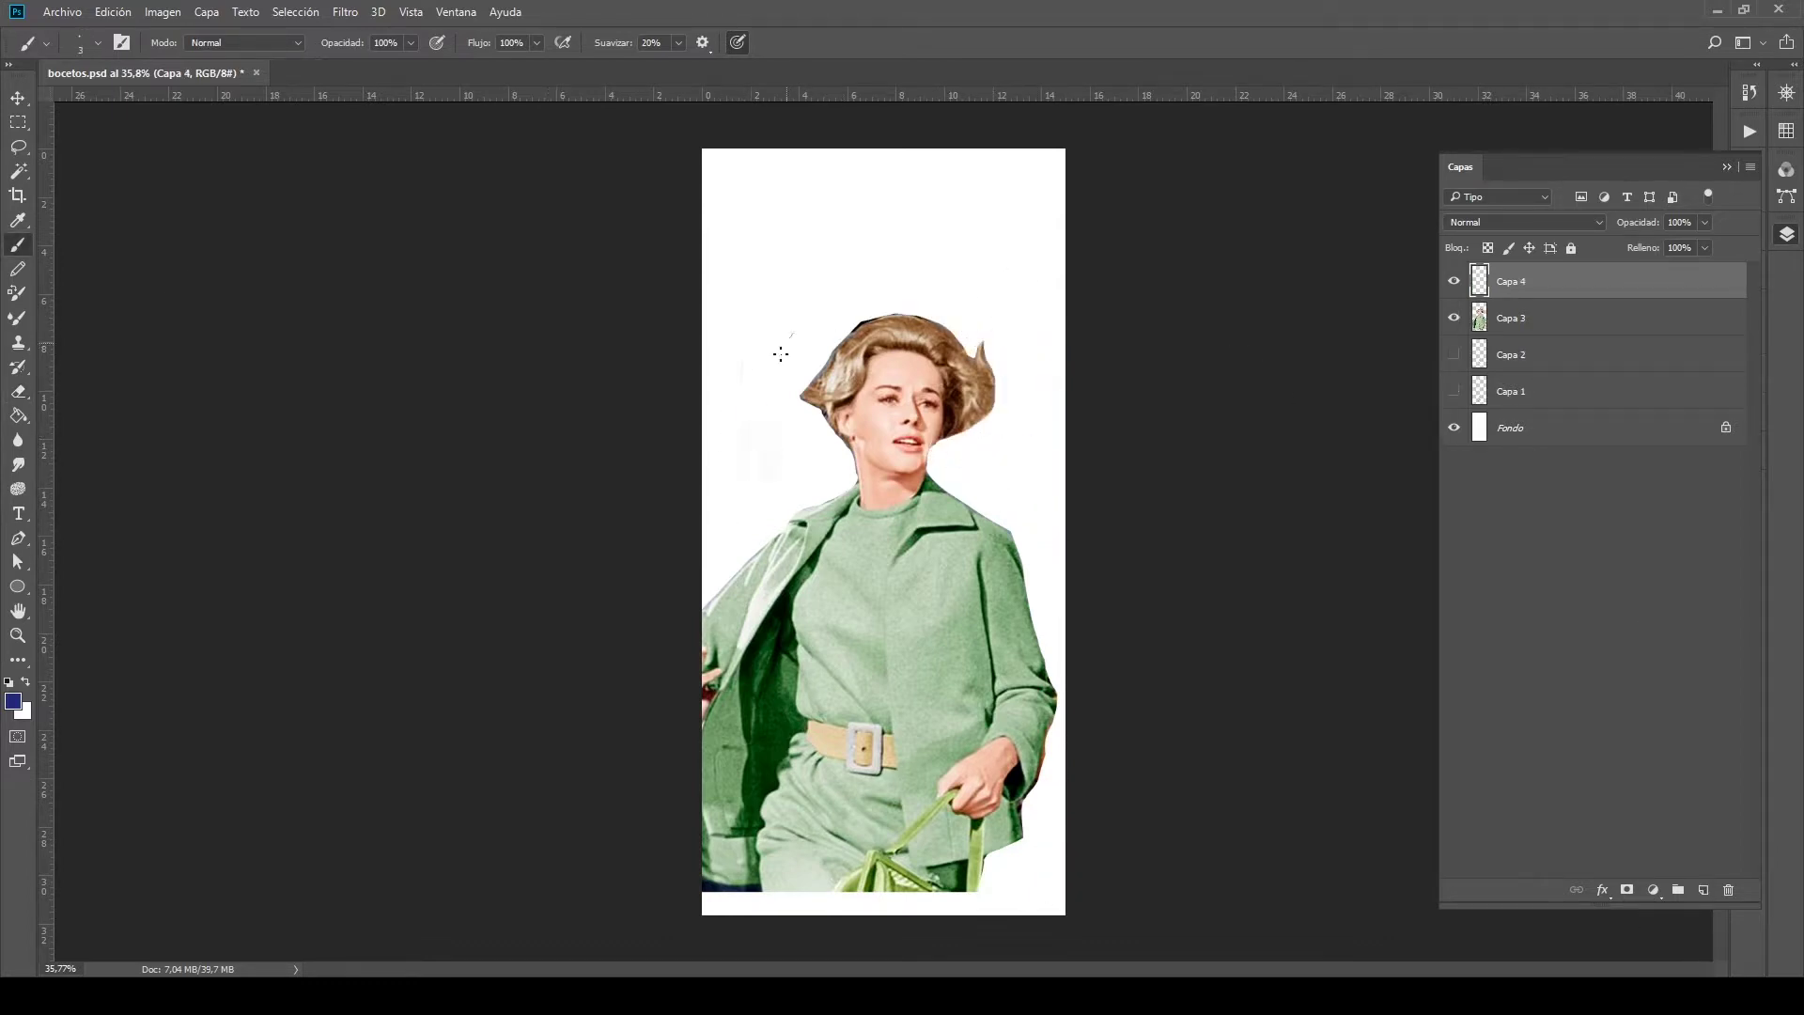
key(shift+alt+m)
drag(806, 577, 817, 631)
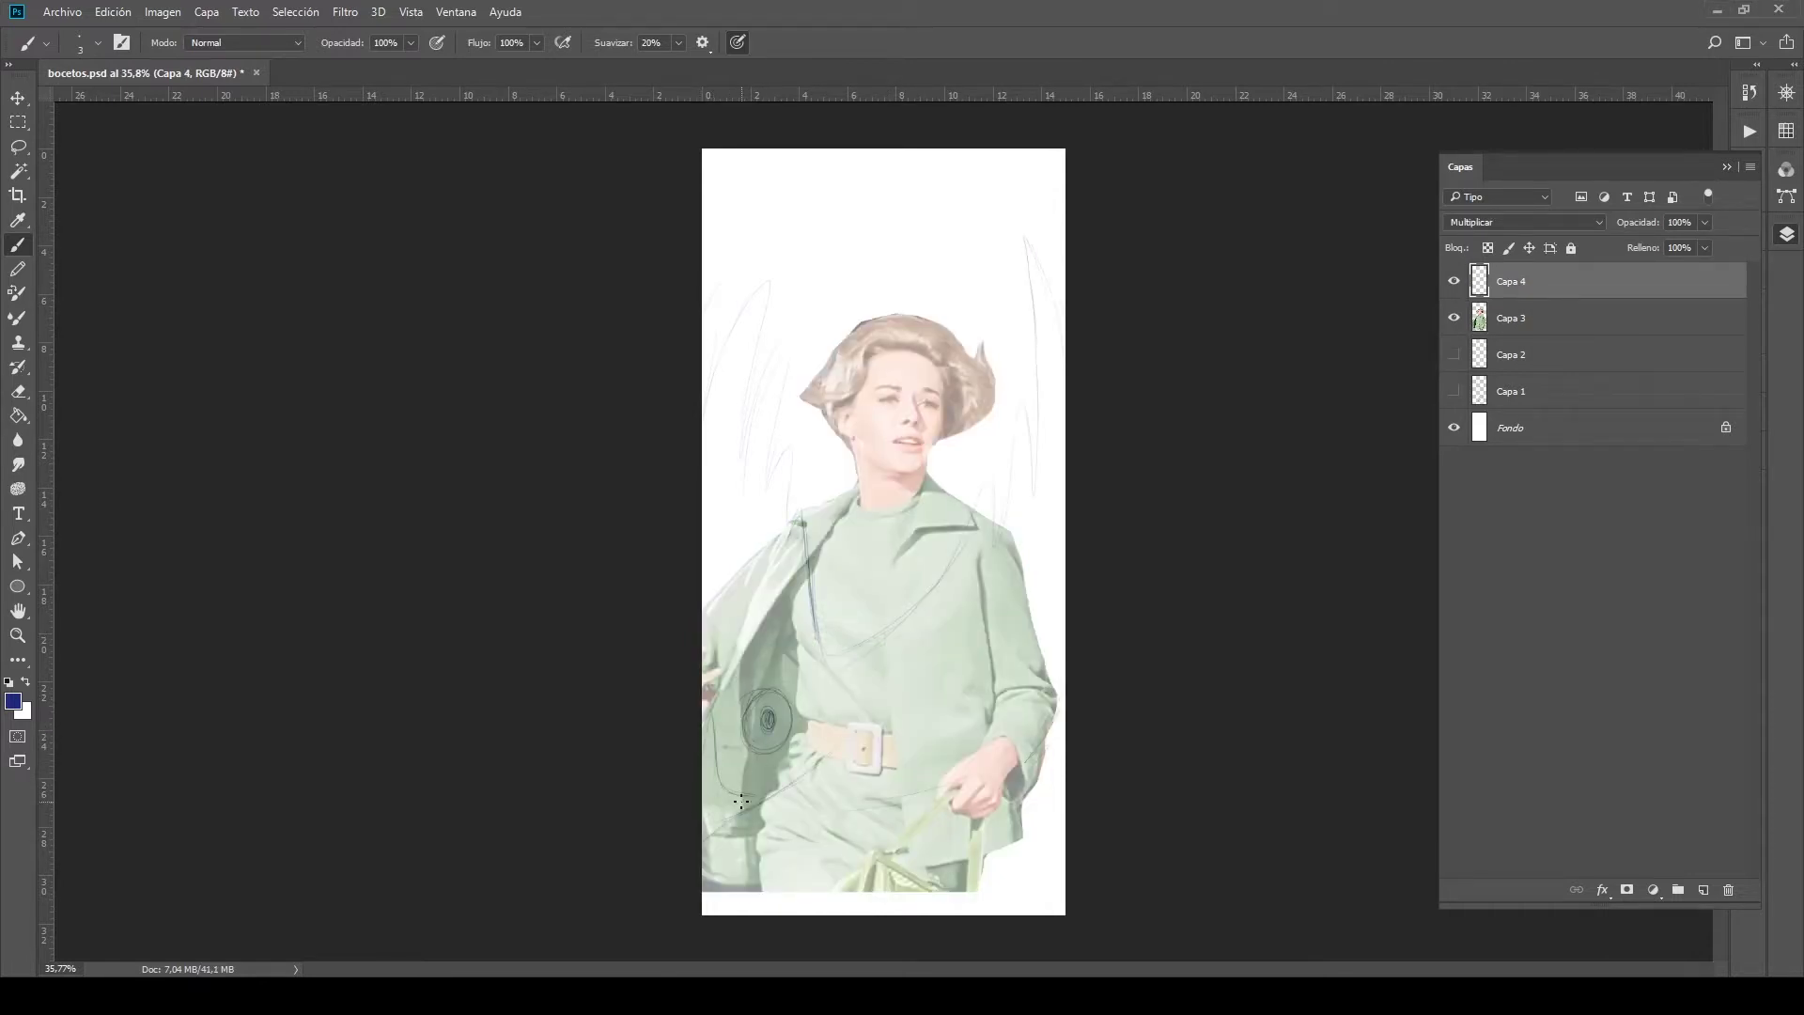
Rough out bird-shape curves around the woman's figure and hair, undoing the unwanted strokes.
drag(921, 755, 1045, 749)
drag(818, 827, 1045, 902)
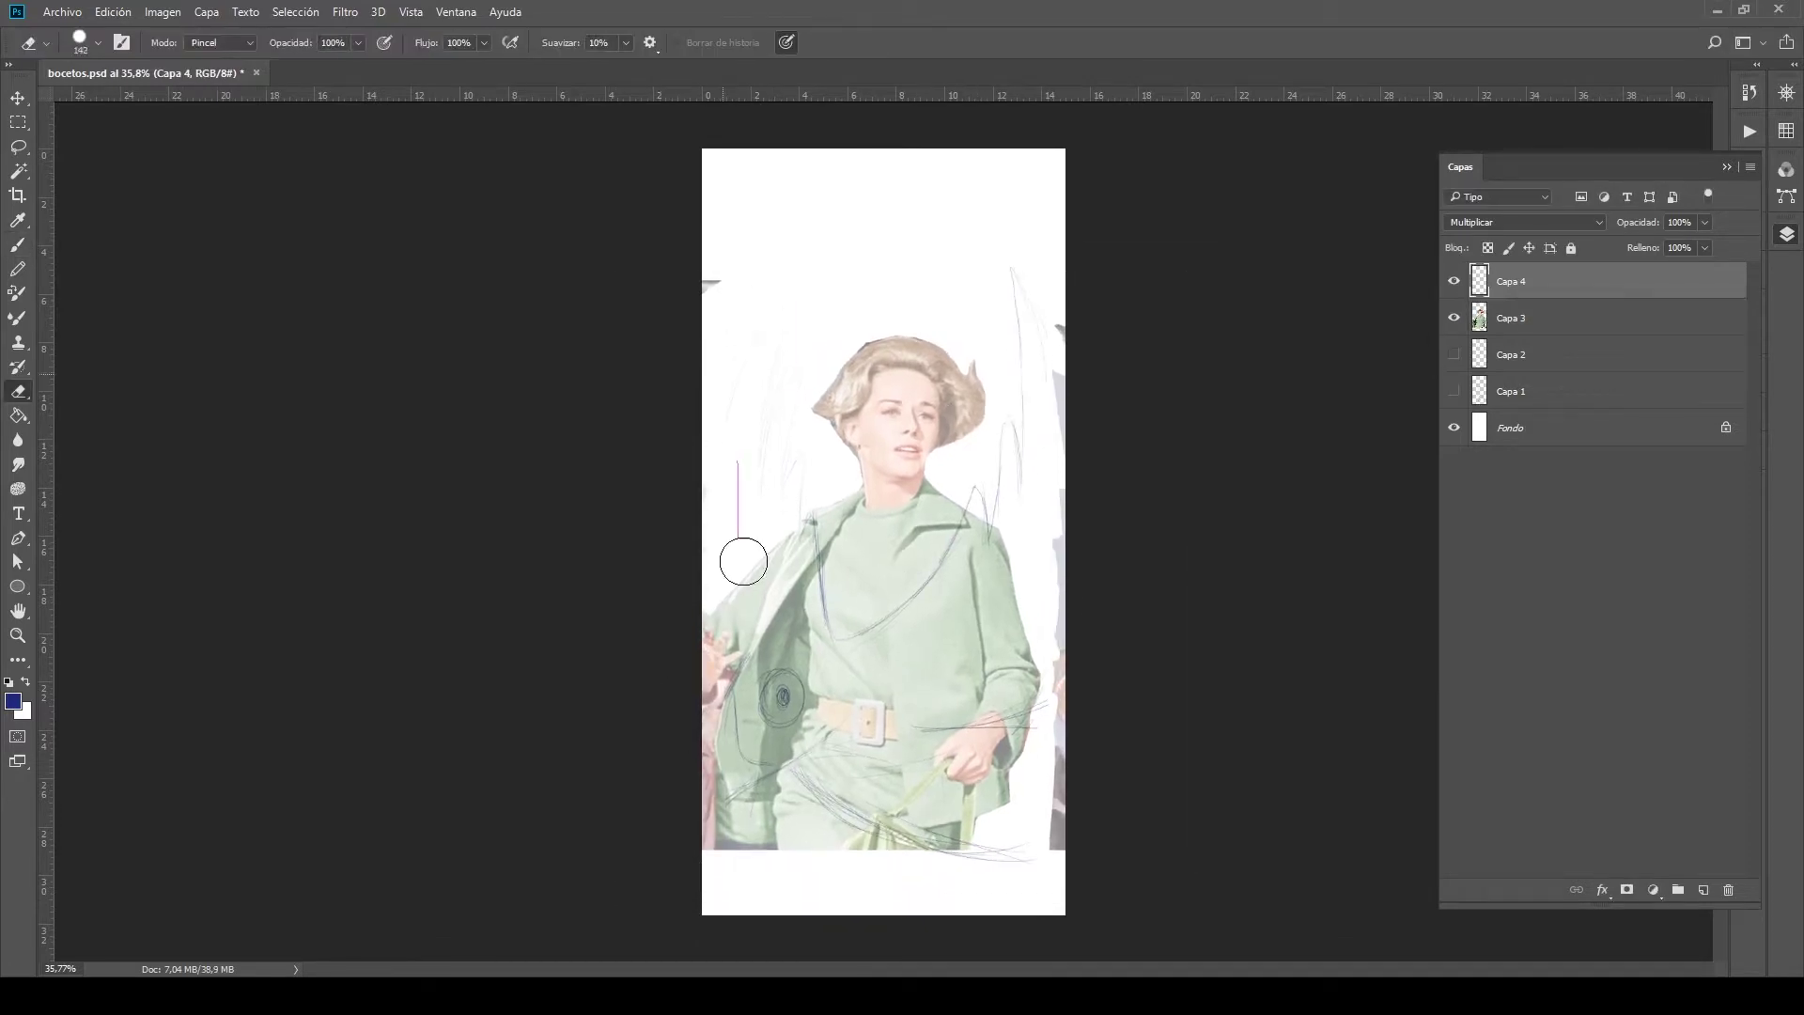
drag(916, 667, 1034, 333)
drag(939, 817, 1053, 780)
mouse_move(808, 620)
mouse_down()
mouse_move(883, 649)
mouse_move(720, 292)
mouse_up()
drag(959, 328, 996, 333)
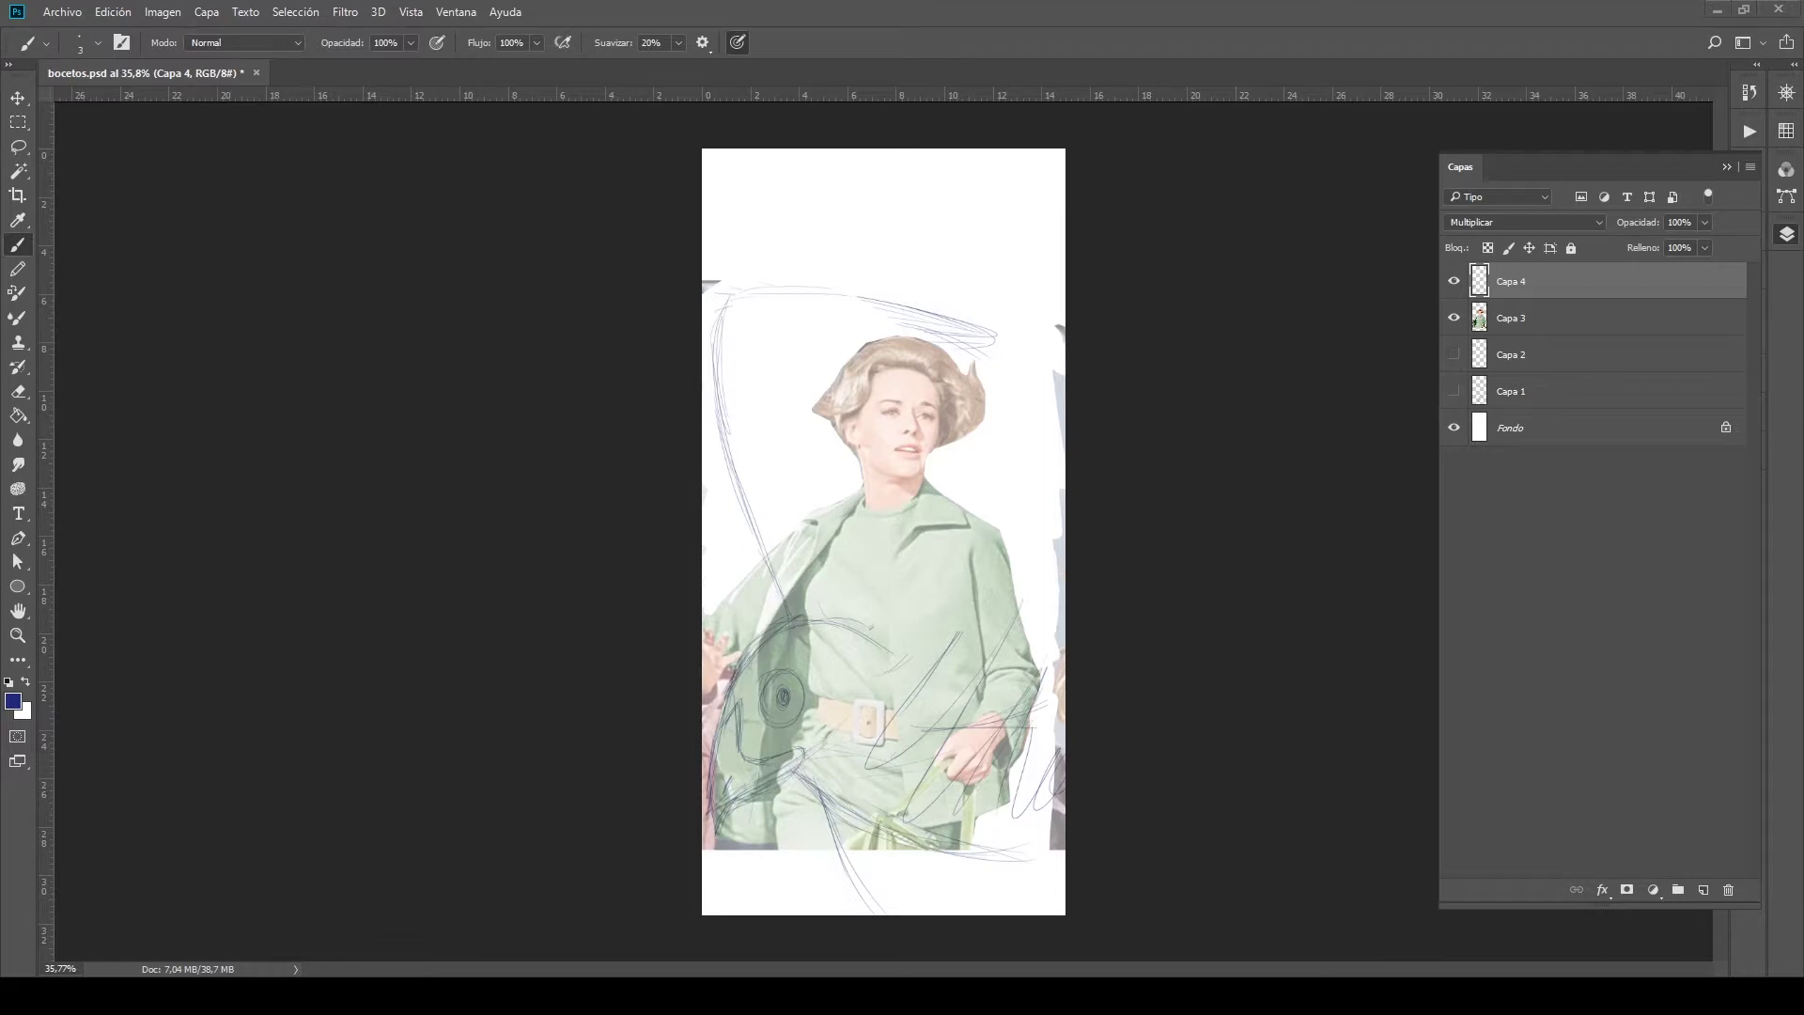
mouse_move(979, 364)
mouse_down()
mouse_move(956, 460)
mouse_move(845, 646)
mouse_up()
key(ctrl+z)
key(ctrl+z)
key(ctrl+z)
key(ctrl+z)
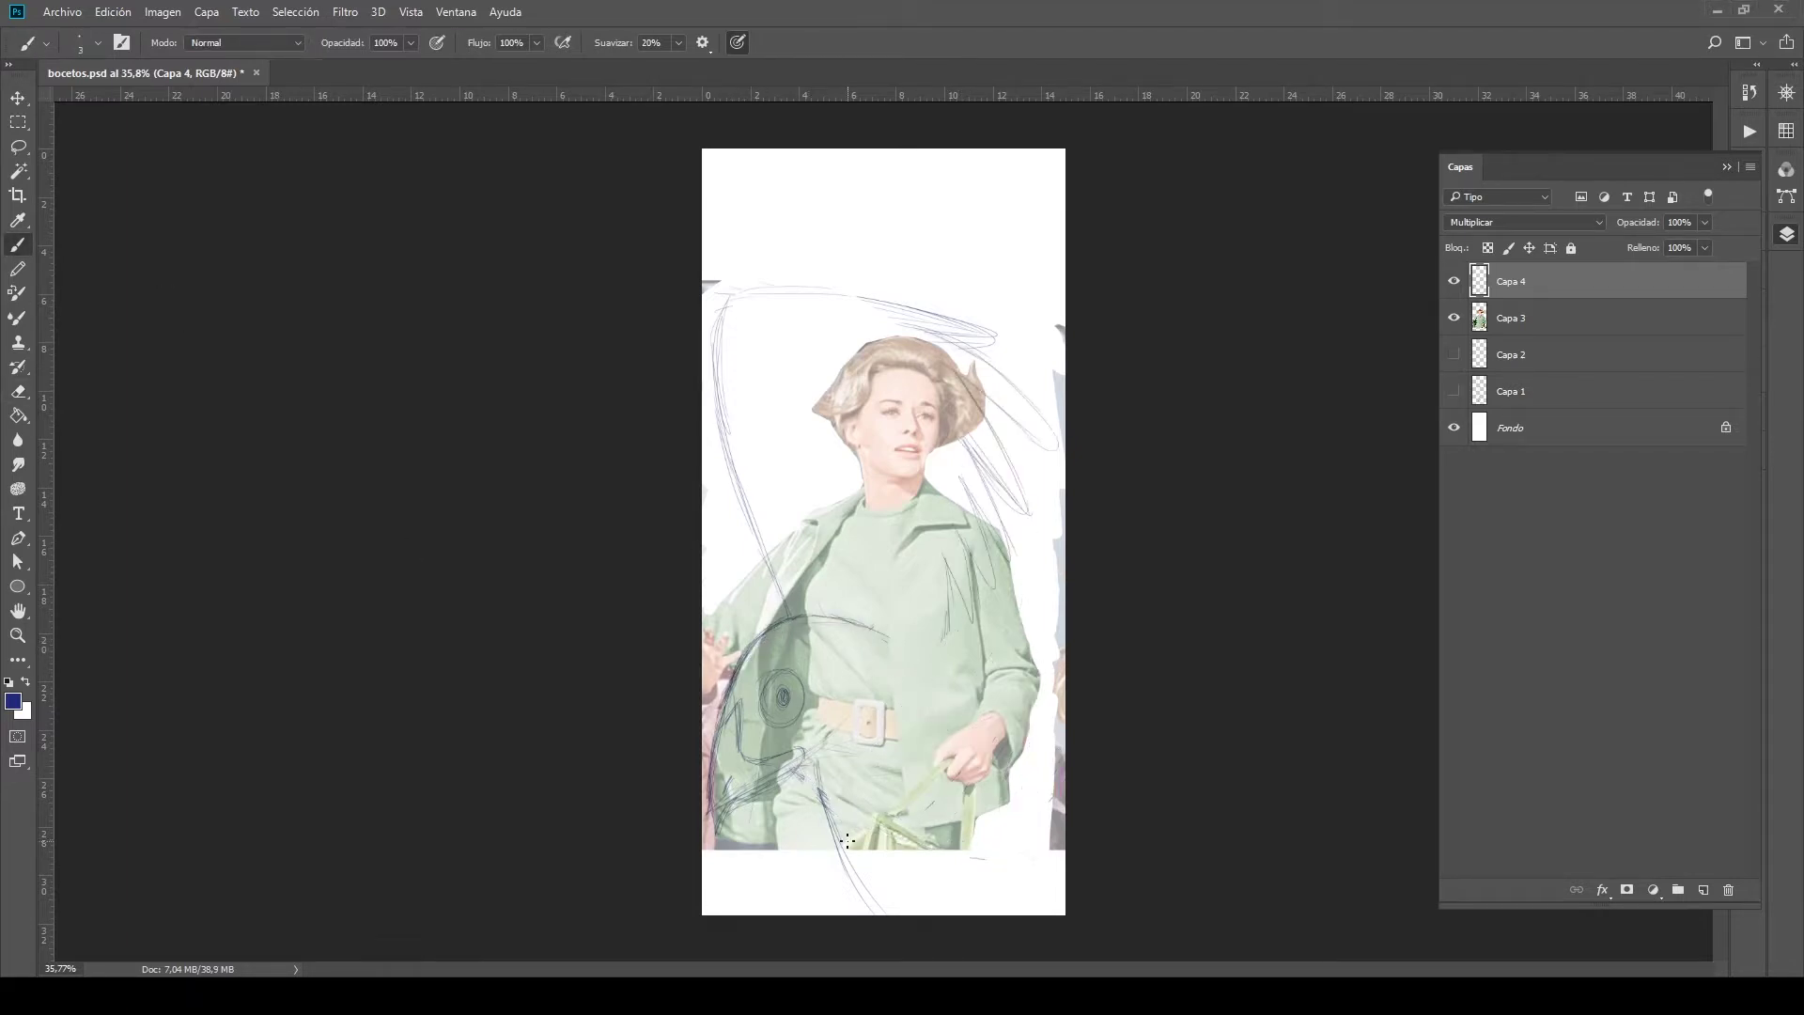
On a new layer, draw bold dark-blue outline strokes for the bird's edges, arc and wing zigzags.
key(ctrl+shift+alt+n)
drag(730, 292, 729, 453)
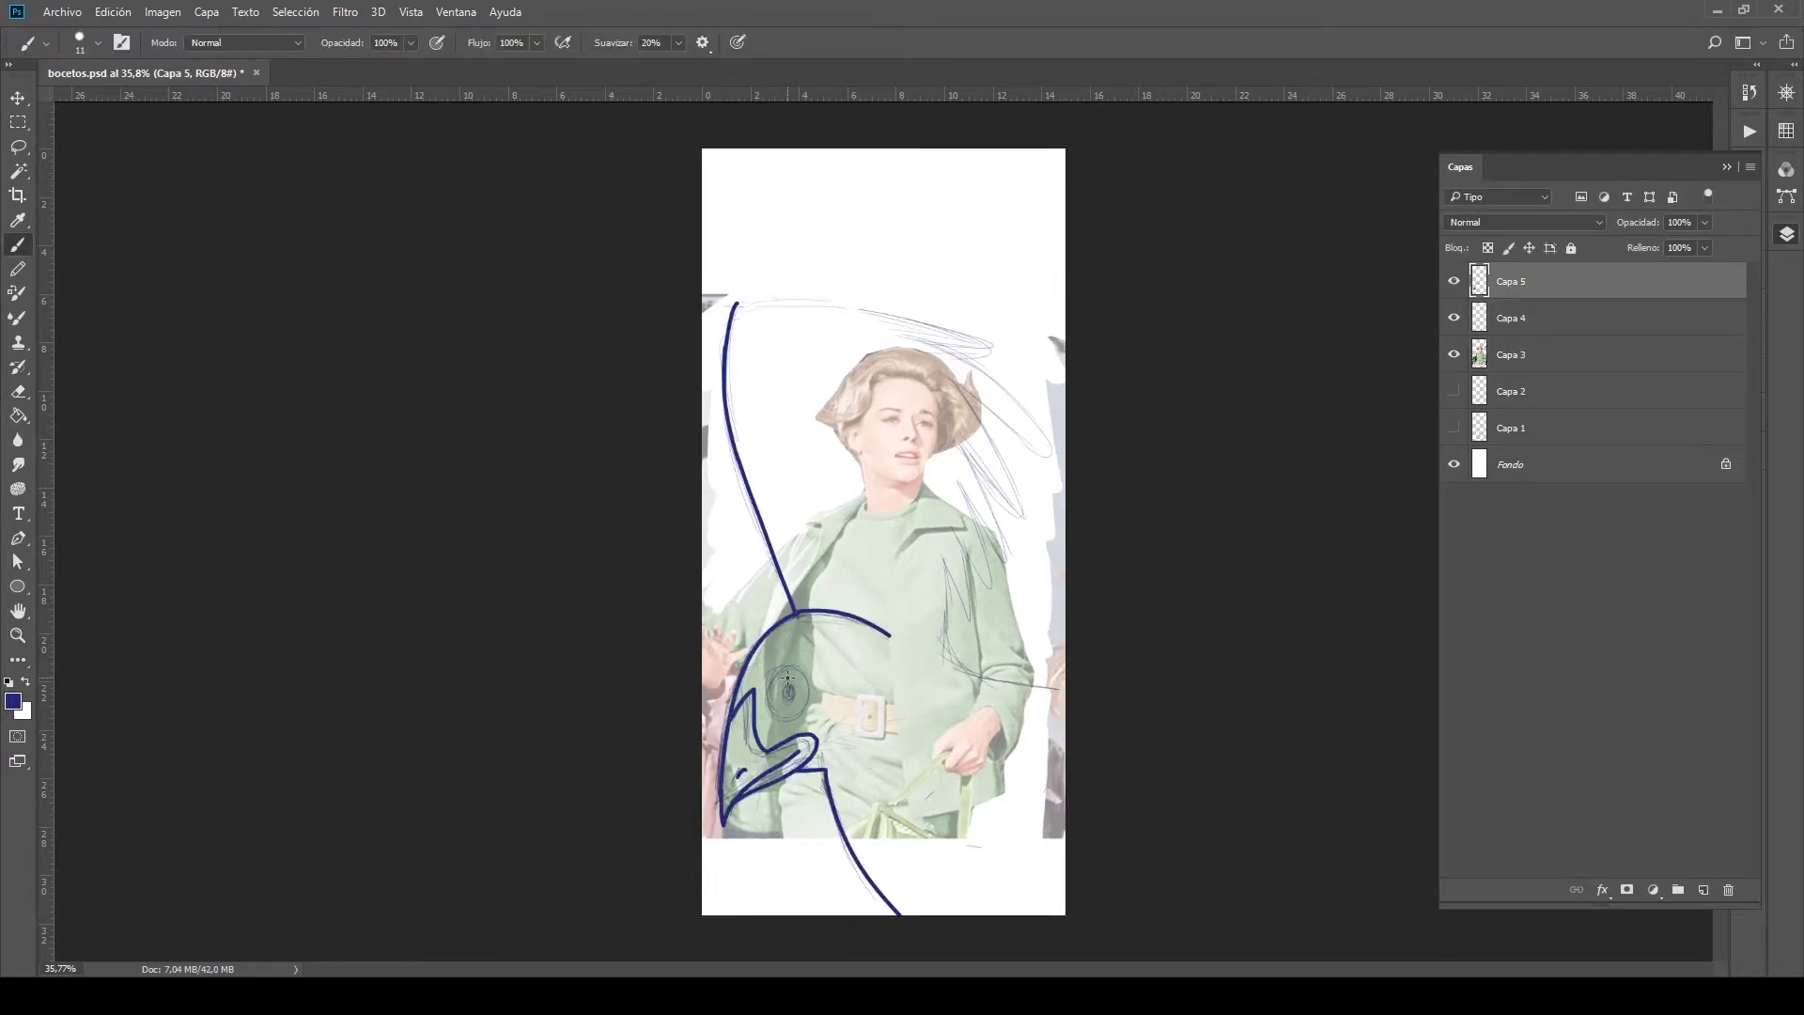
drag(950, 652, 1065, 685)
mouse_move(735, 301)
mouse_down()
mouse_move(1002, 357)
mouse_move(944, 648)
mouse_up()
Erase leftover photo scraps around the figure on Capa 3 and add a bottom-right stroke.
click(1511, 354)
key(e)
mouse_move(1052, 394)
mouse_down()
mouse_move(958, 658)
mouse_move(771, 602)
mouse_up()
drag(714, 489, 723, 827)
drag(742, 338, 780, 827)
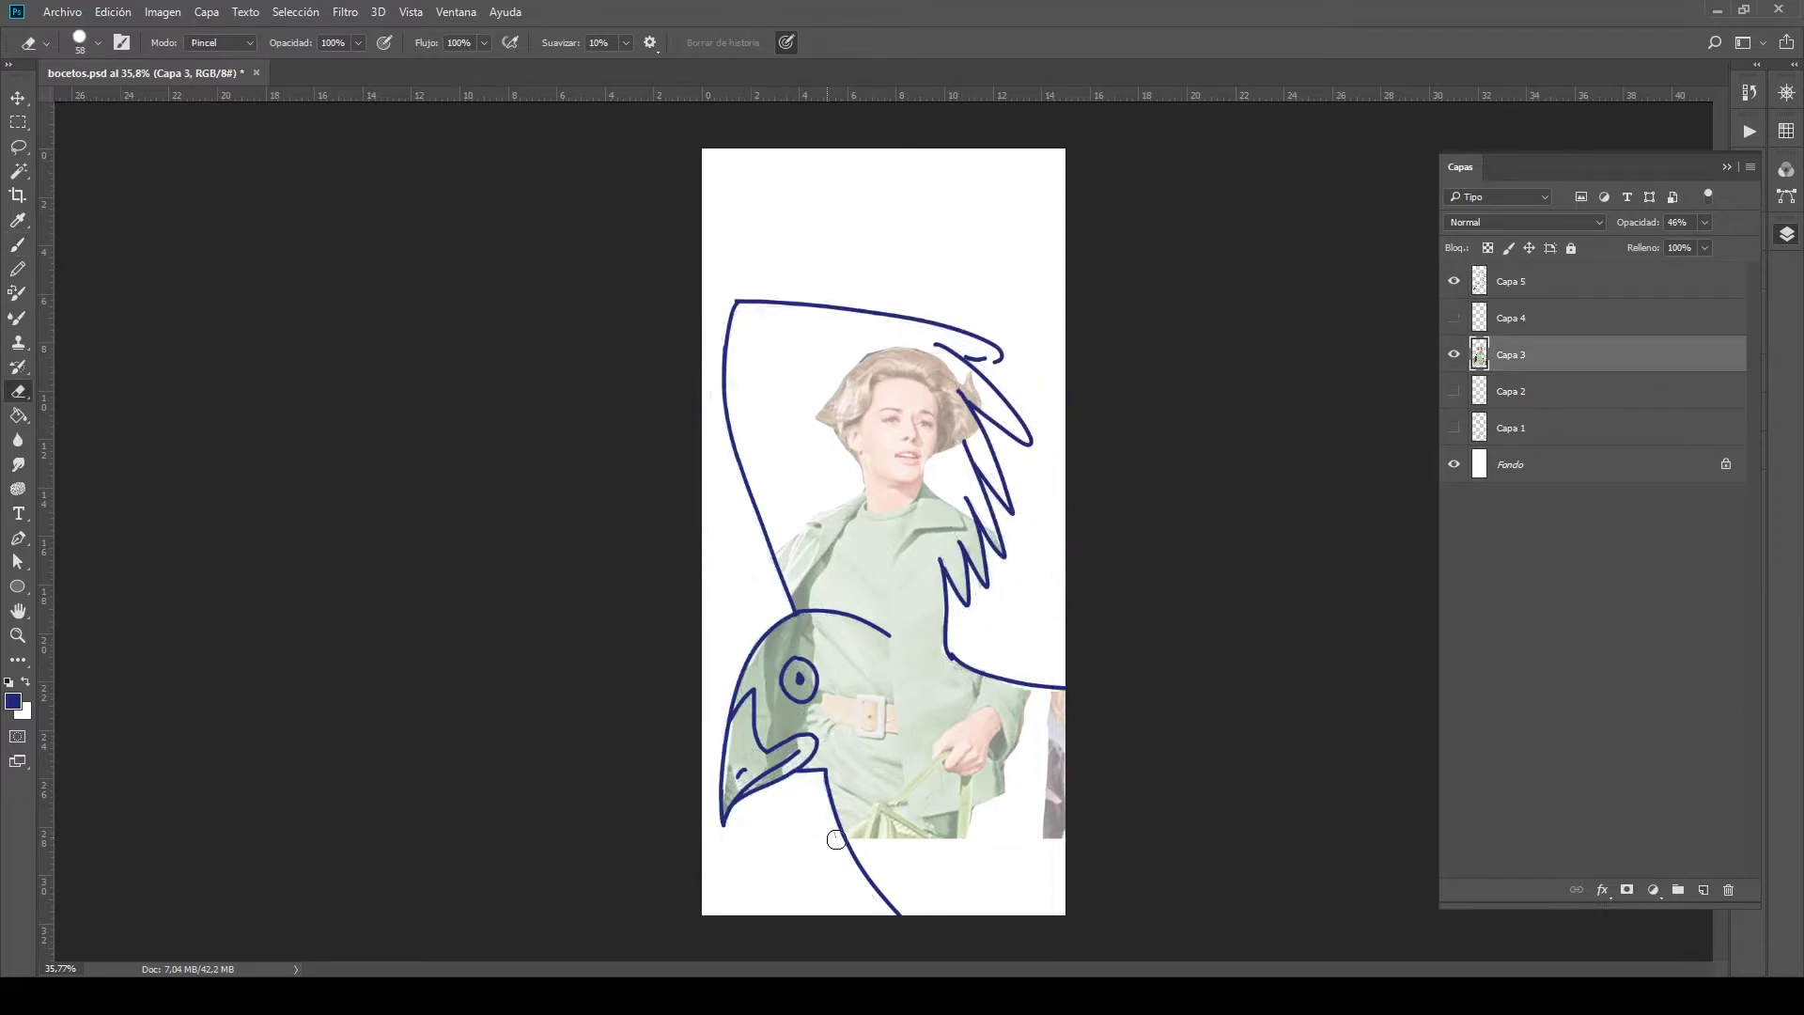
drag(1057, 695, 1056, 836)
key(b)
drag(973, 761, 1041, 820)
Scale the sketch and photo down with Free Transform, undoing a stray bottom zigzag.
key(ctrl+t)
drag(906, 294, 906, 343)
key(Return)
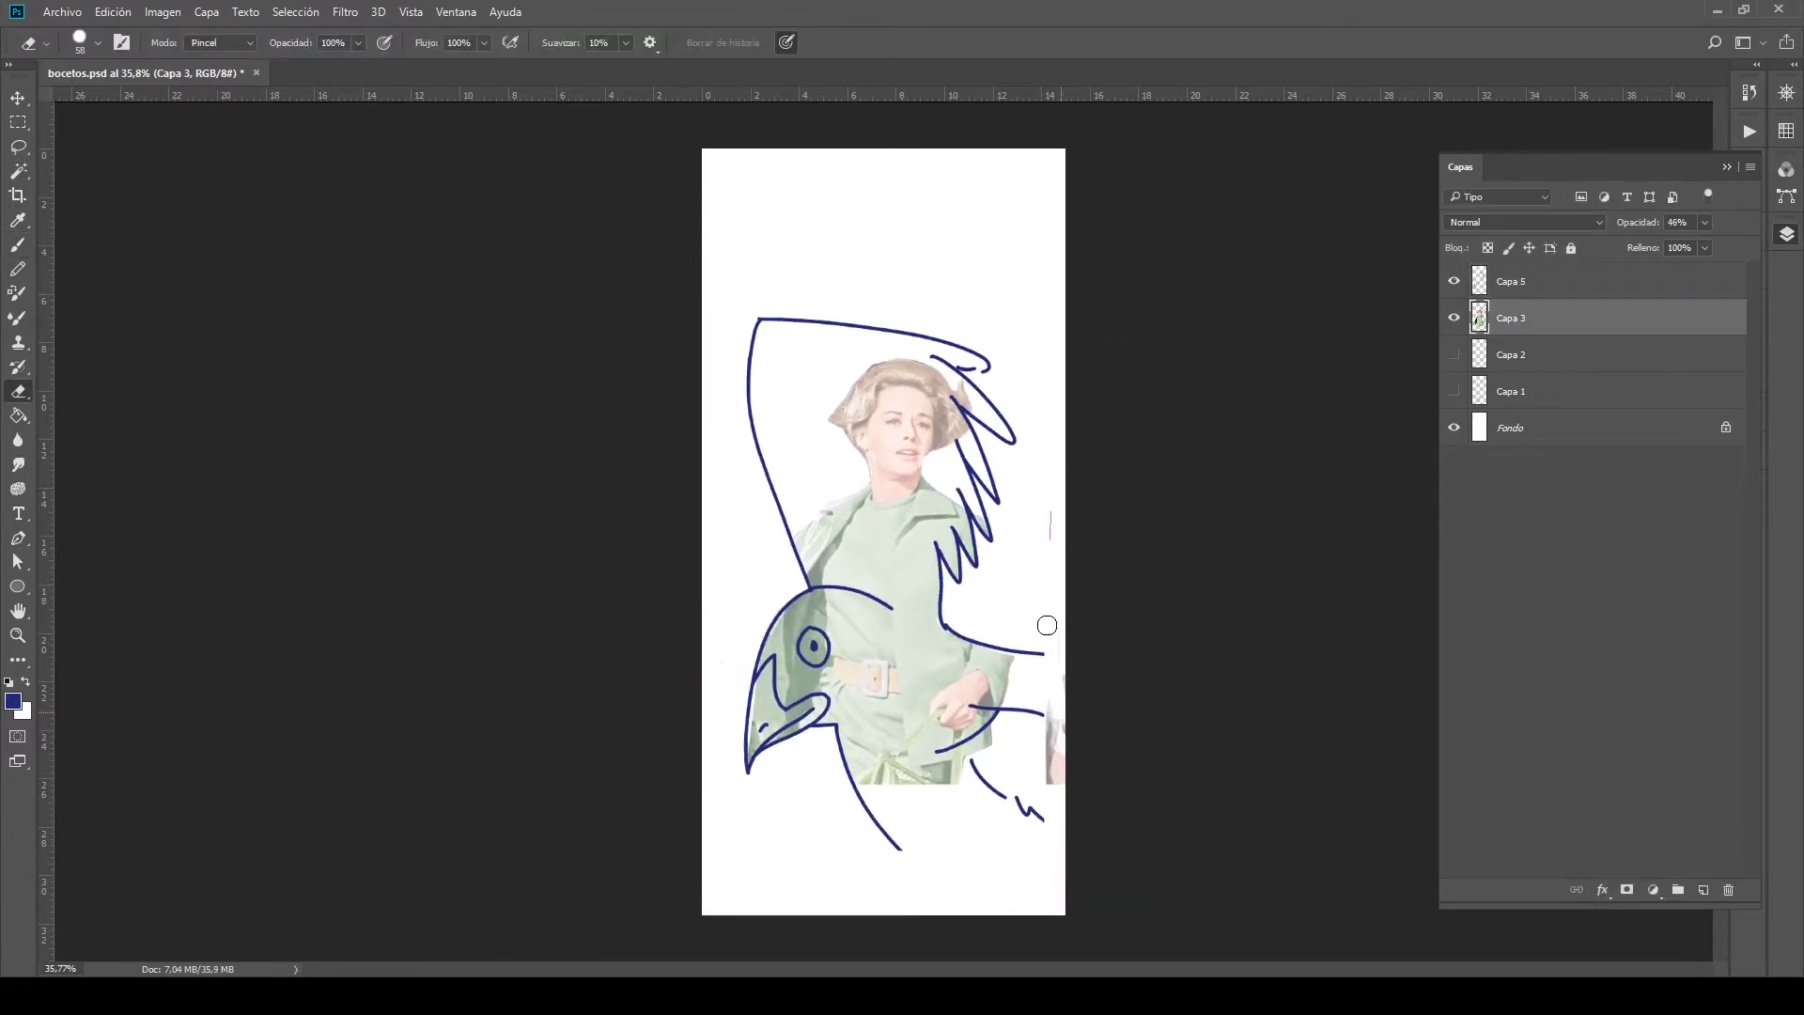
ctrl+click(1541, 287)
key(ctrl+t)
key(Return)
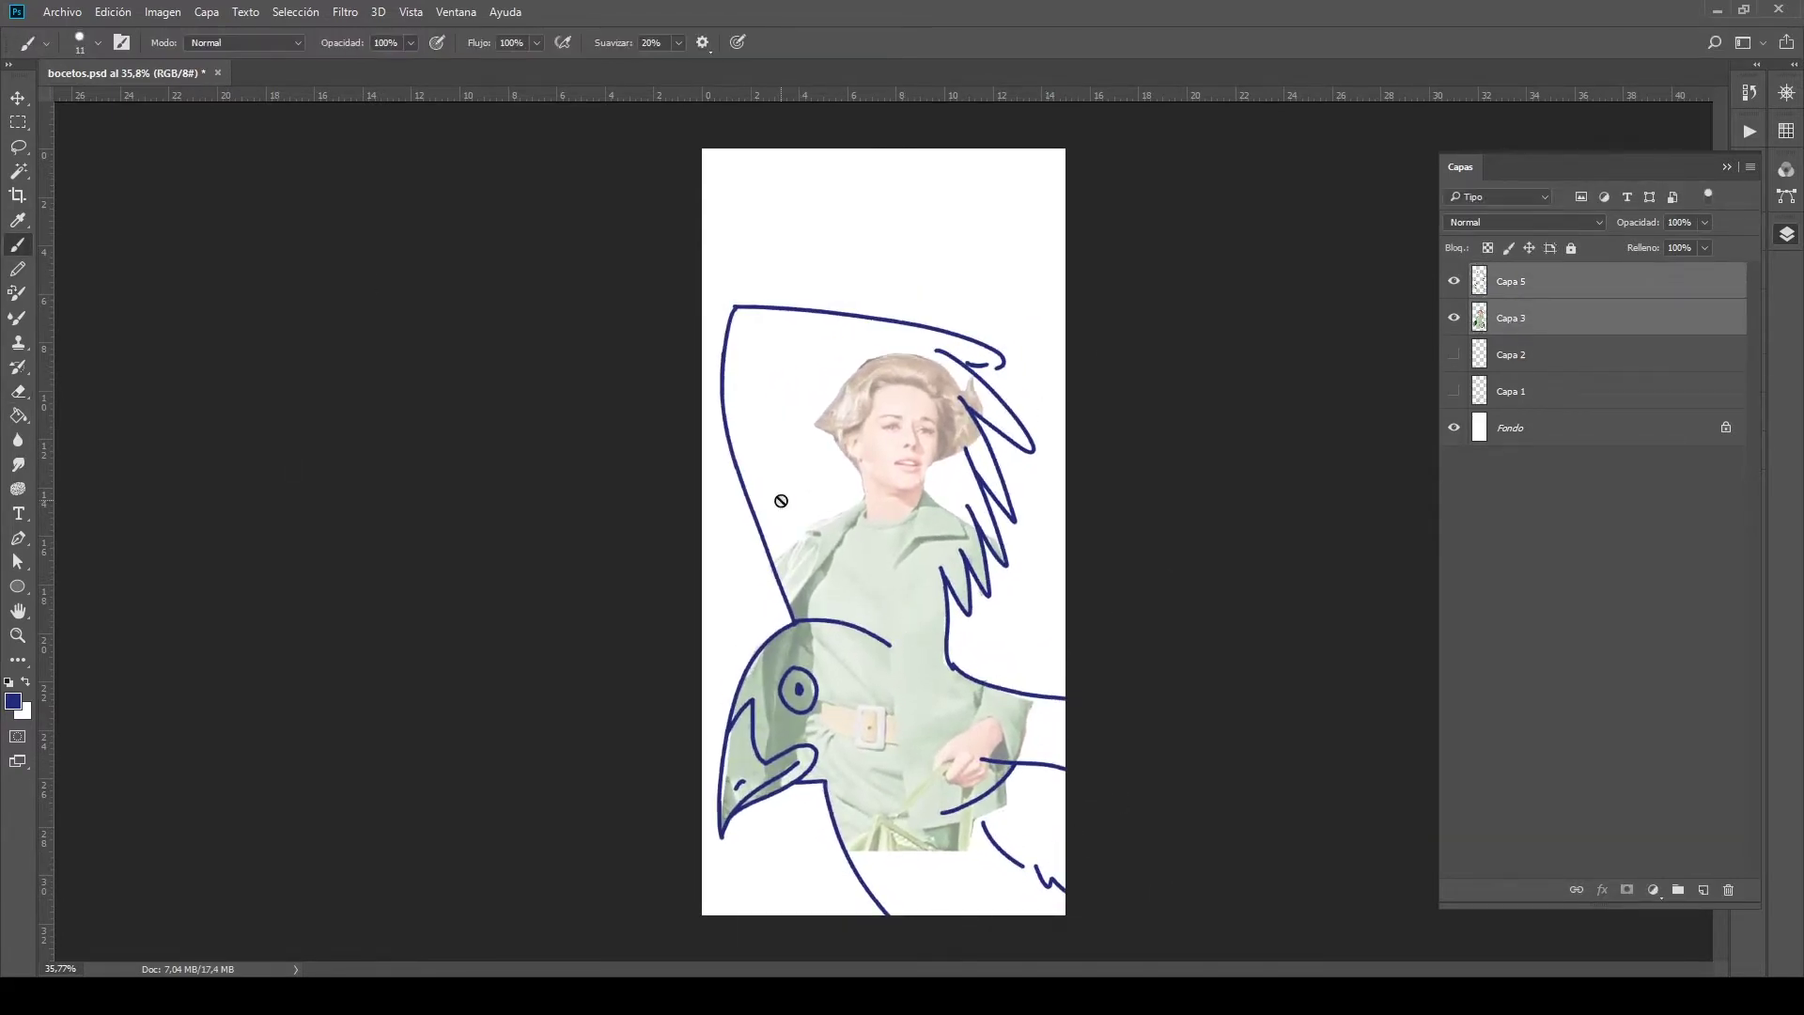
drag(705, 853, 862, 883)
key(ctrl+z)
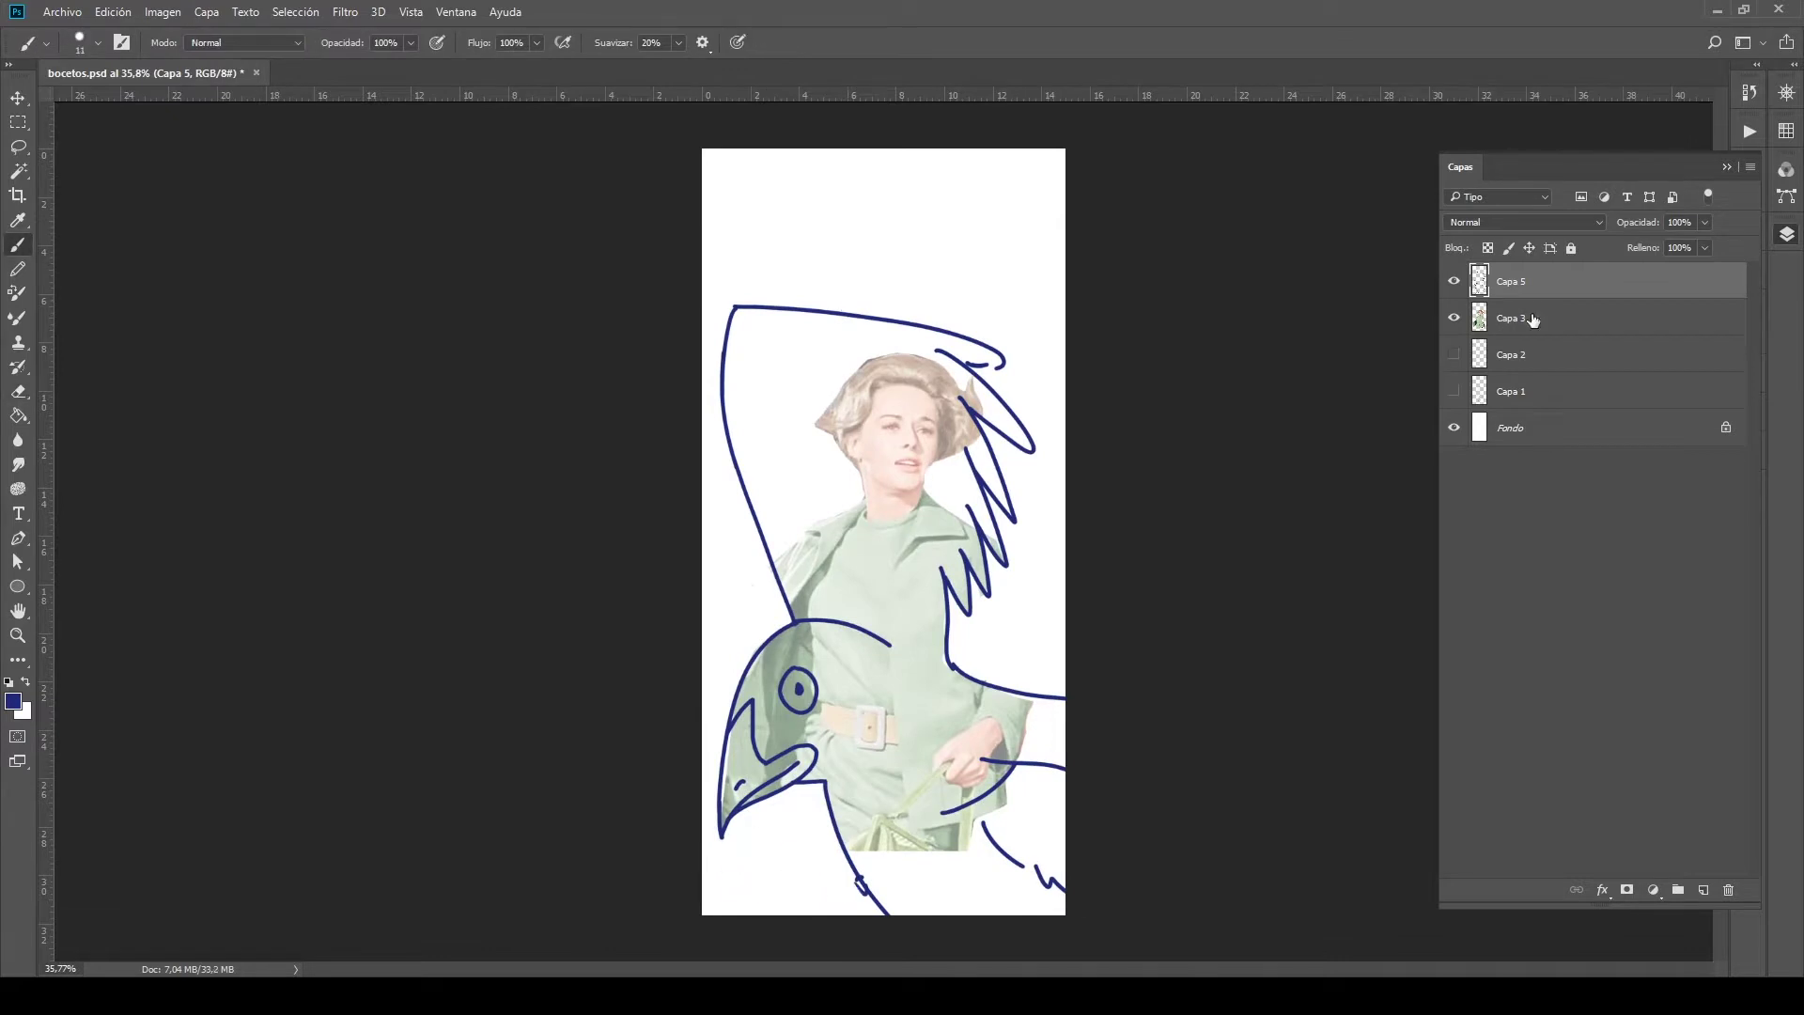
Scale and move the outline and photo layers down together with Free Transform.
ctrl+click(1537, 318)
key(ctrl+t)
key(Escape)
key(ctrl+alt+z)
key(ctrl+alt+z)
key(e)
ctrl+click(1537, 317)
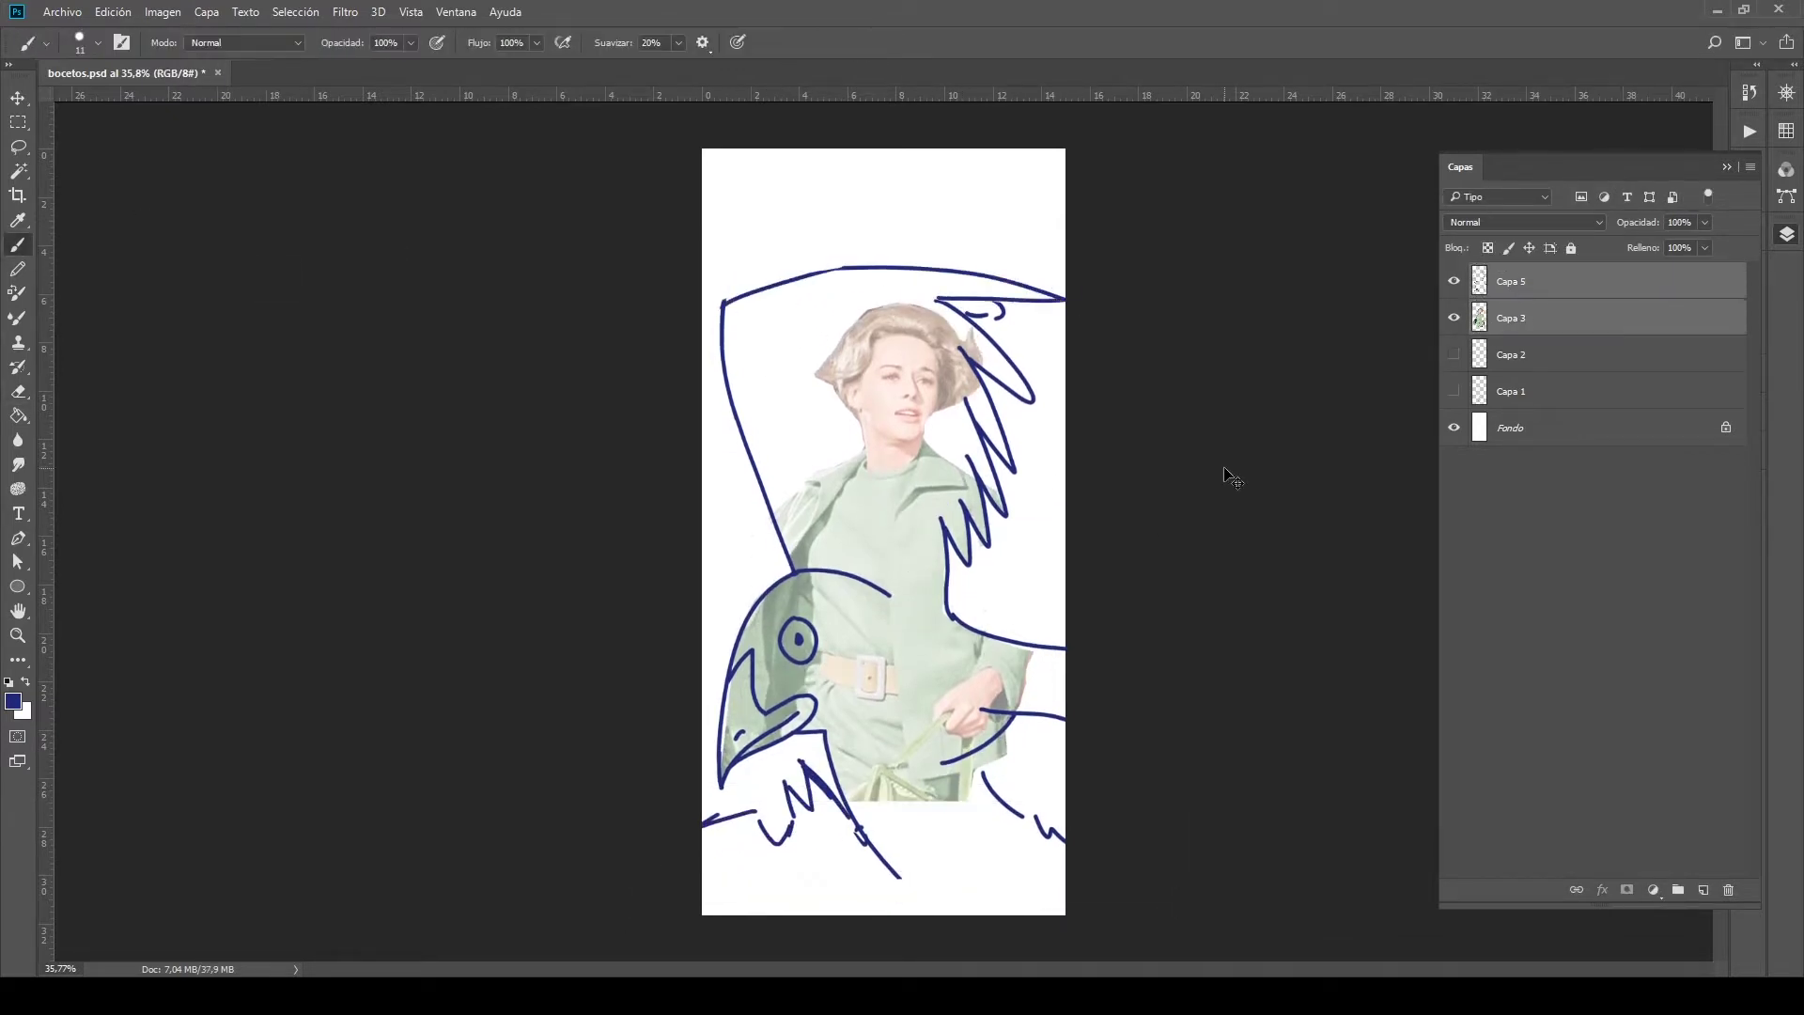
key(ctrl+t)
drag(1075, 250, 1136, 322)
key(Return)
key(b)
key(ctrl+z)
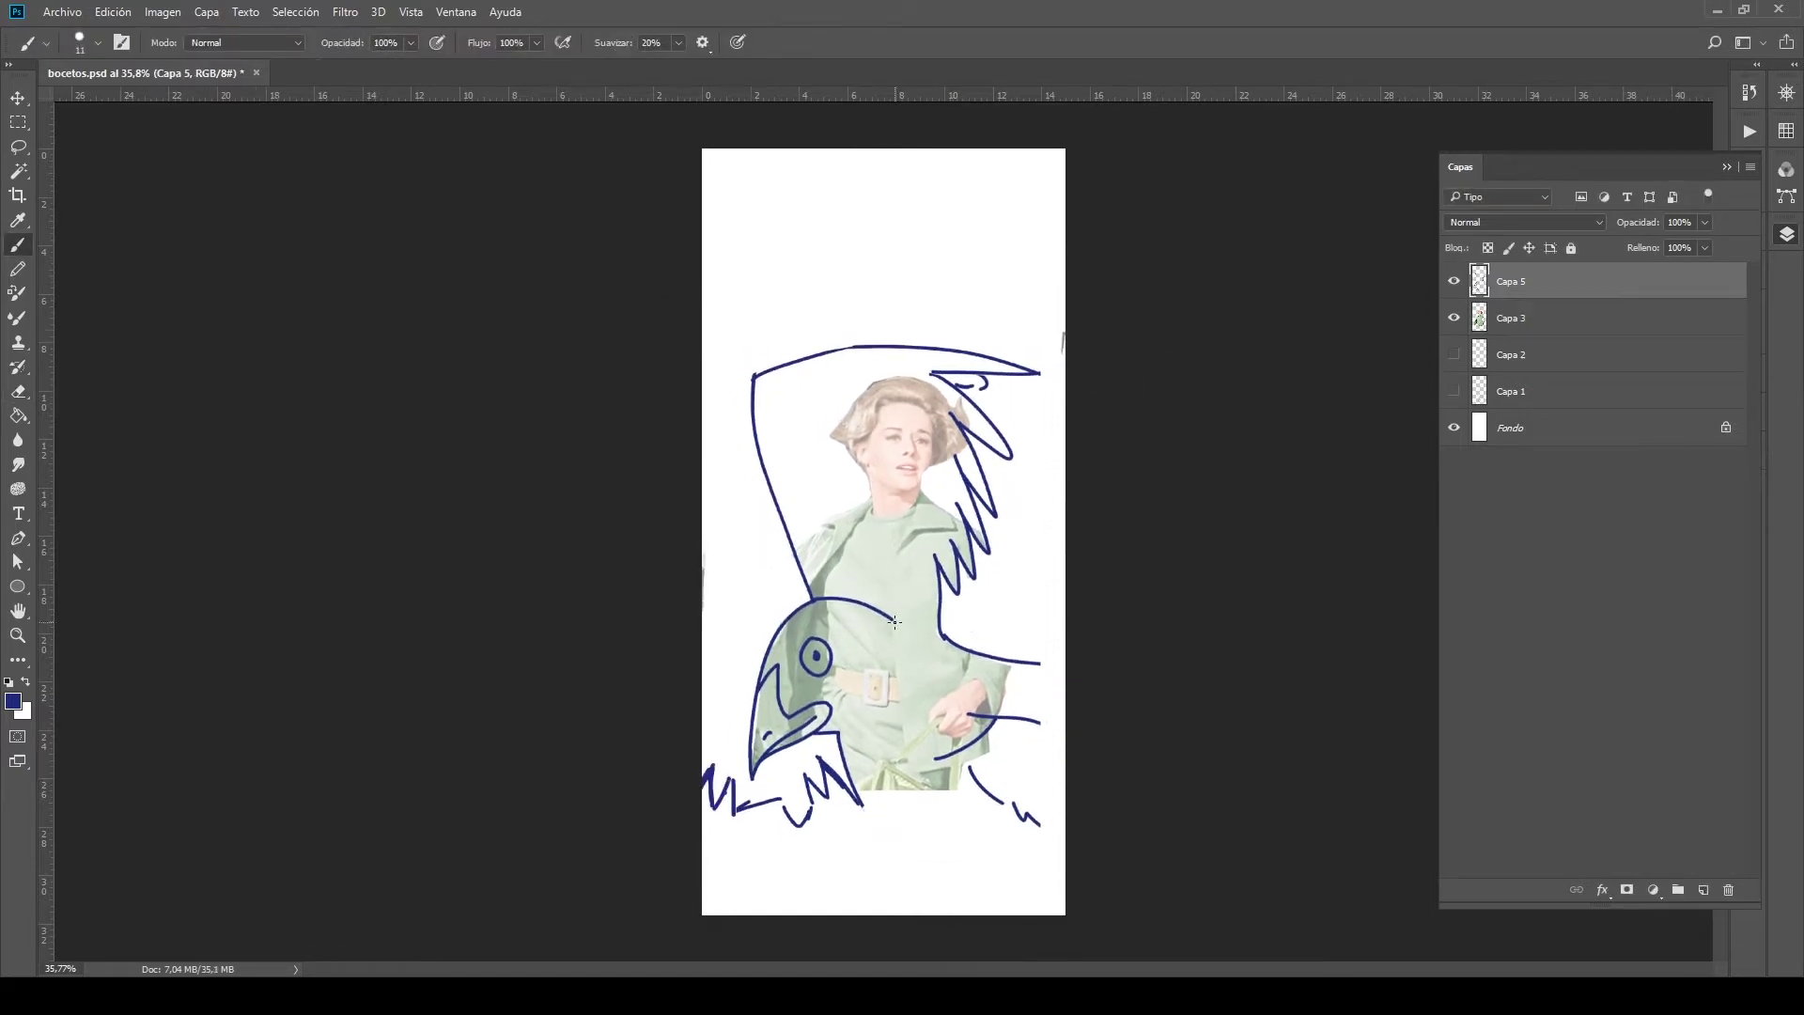
Paint a flock of small birds along the top and nudge the photo layer down.
drag(706, 197, 752, 282)
mouse_move(911, 282)
mouse_down()
mouse_move(954, 235)
mouse_move(1062, 207)
mouse_up()
key(l)
click(1511, 328)
key(ctrl+t)
key(Return)
click(1510, 281)
key(b)
drag(998, 310, 1061, 268)
Erase stray scribbles along the top edge and extend the right-side strokes to the canvas edge.
key(e)
drag(1031, 203, 751, 217)
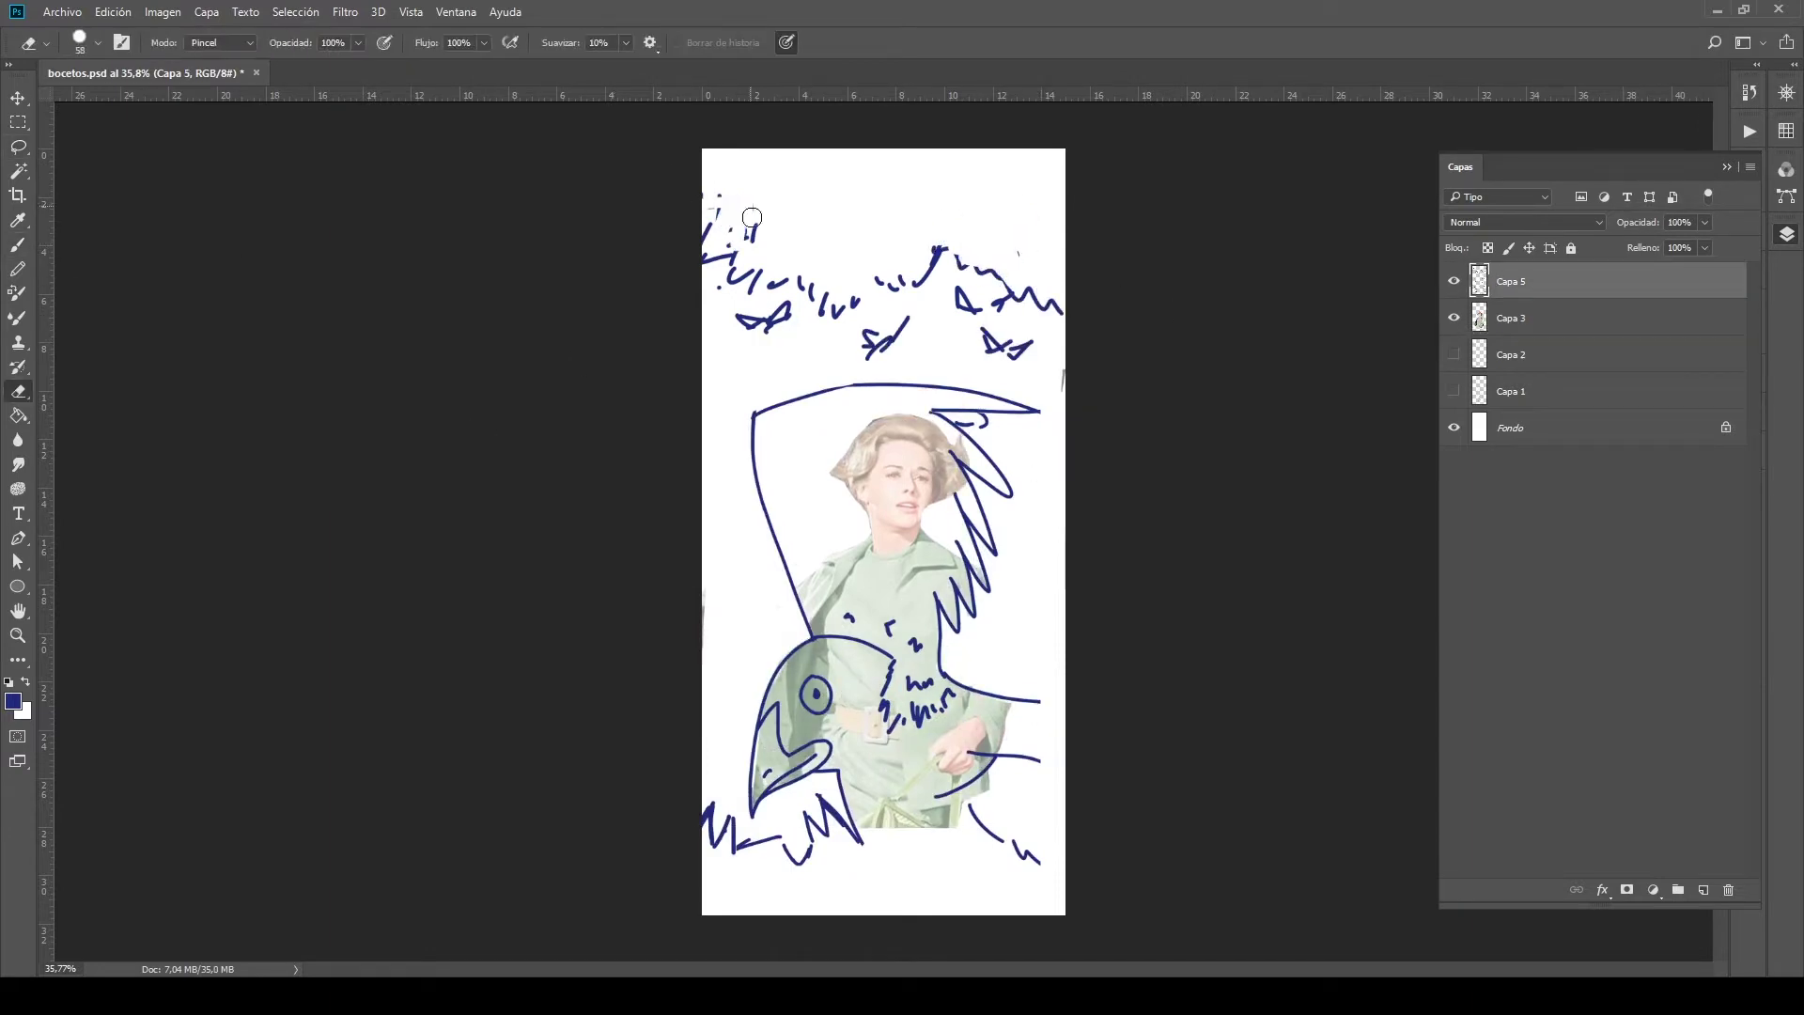
key(b)
drag(1034, 862, 1101, 912)
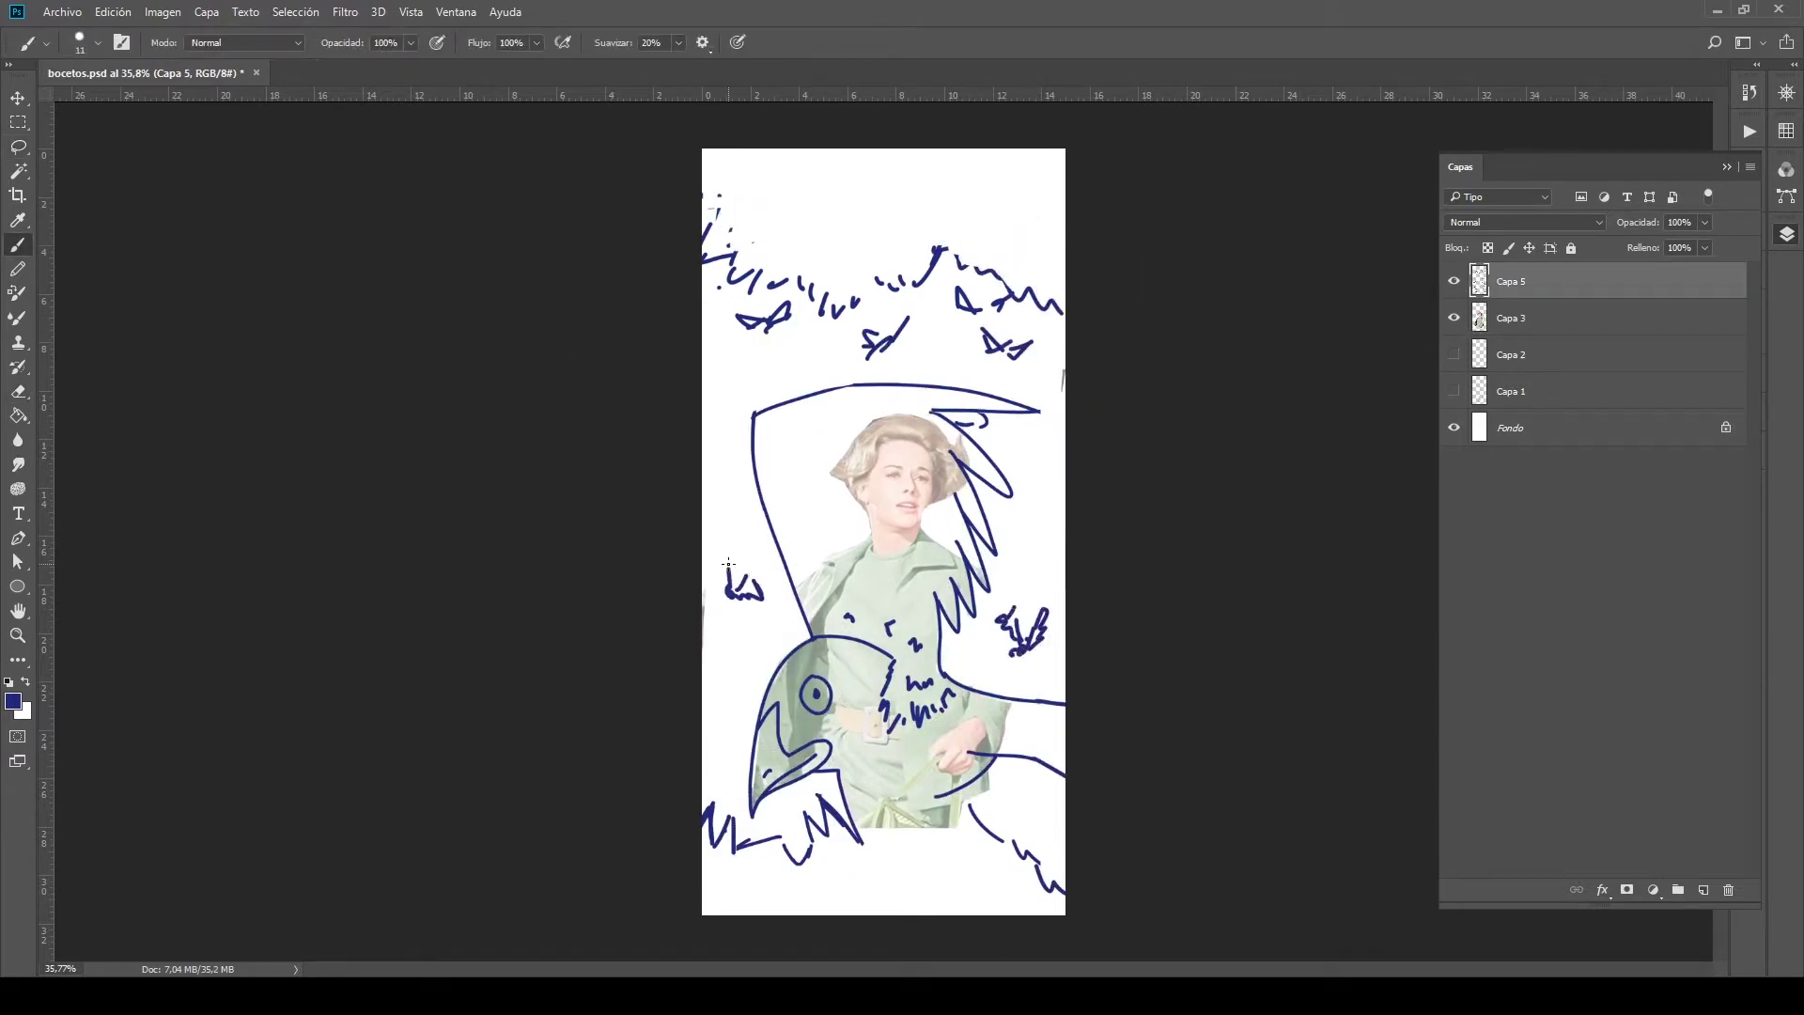
Lasso-select the lower sketch strokes and nudge them further down.
key(l)
drag(752, 376, 1033, 705)
drag(893, 563, 893, 604)
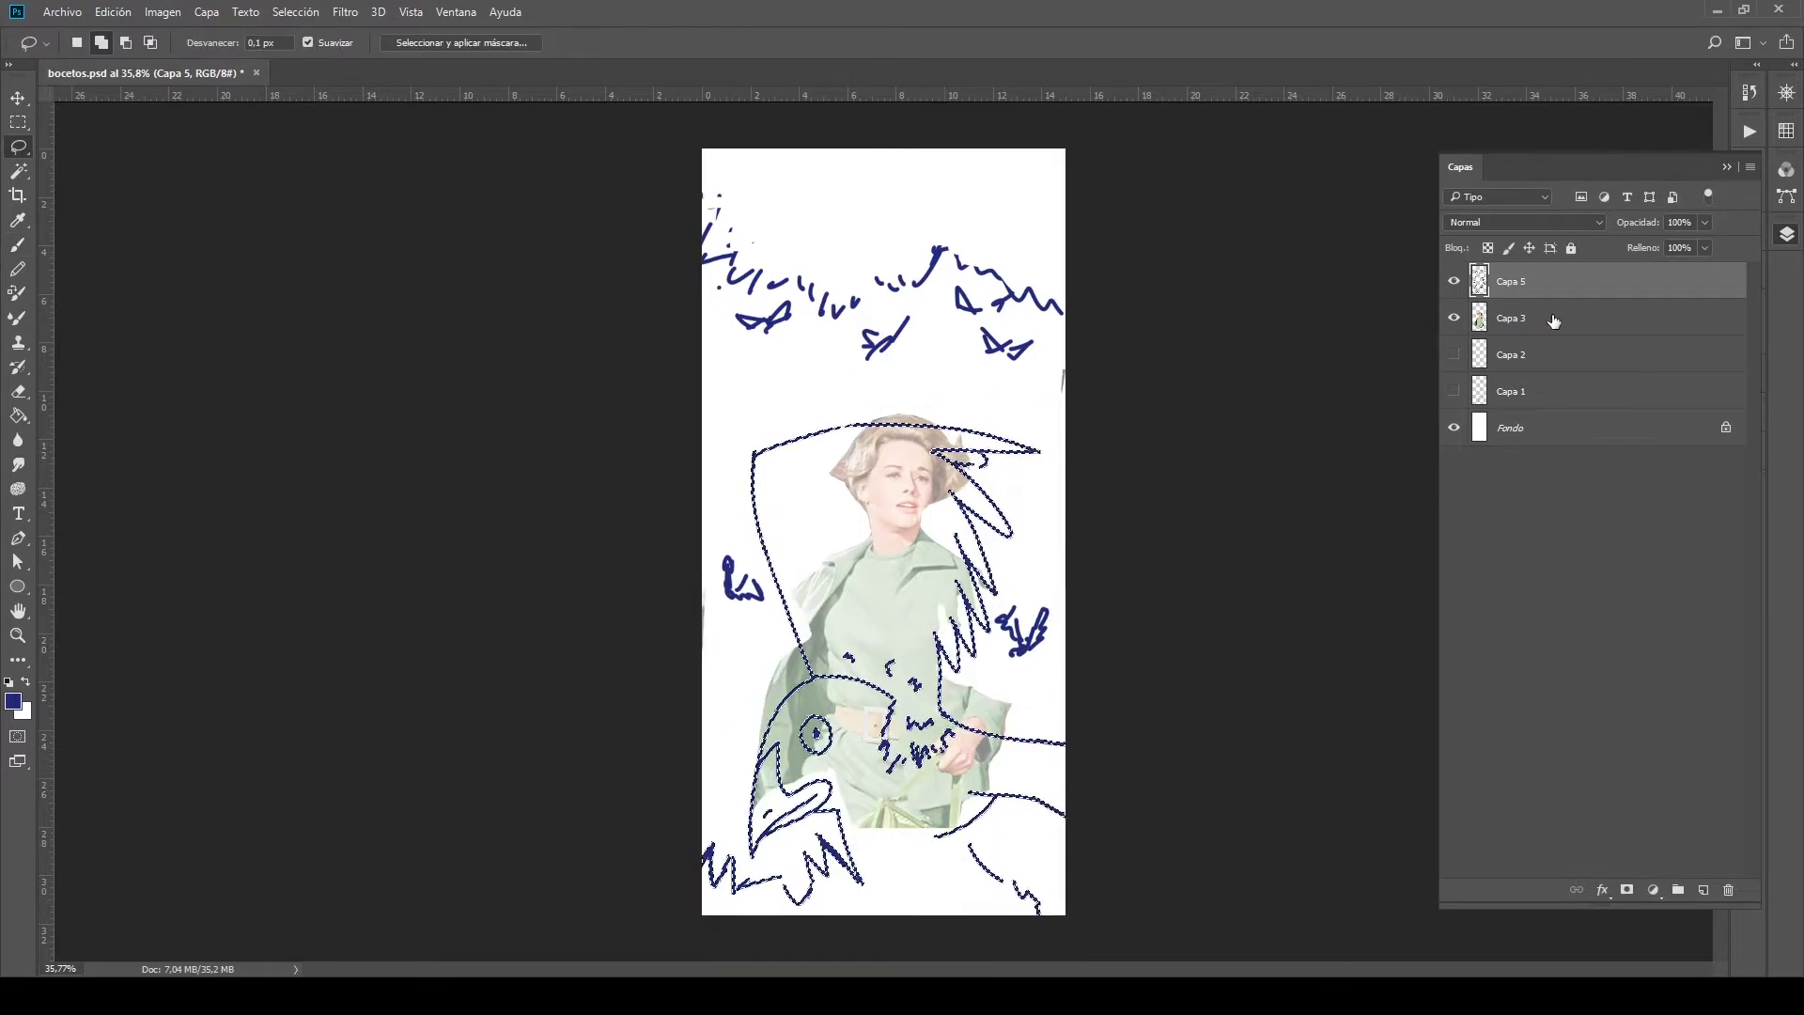
click(1511, 317)
key(ctrl+t)
key(Return)
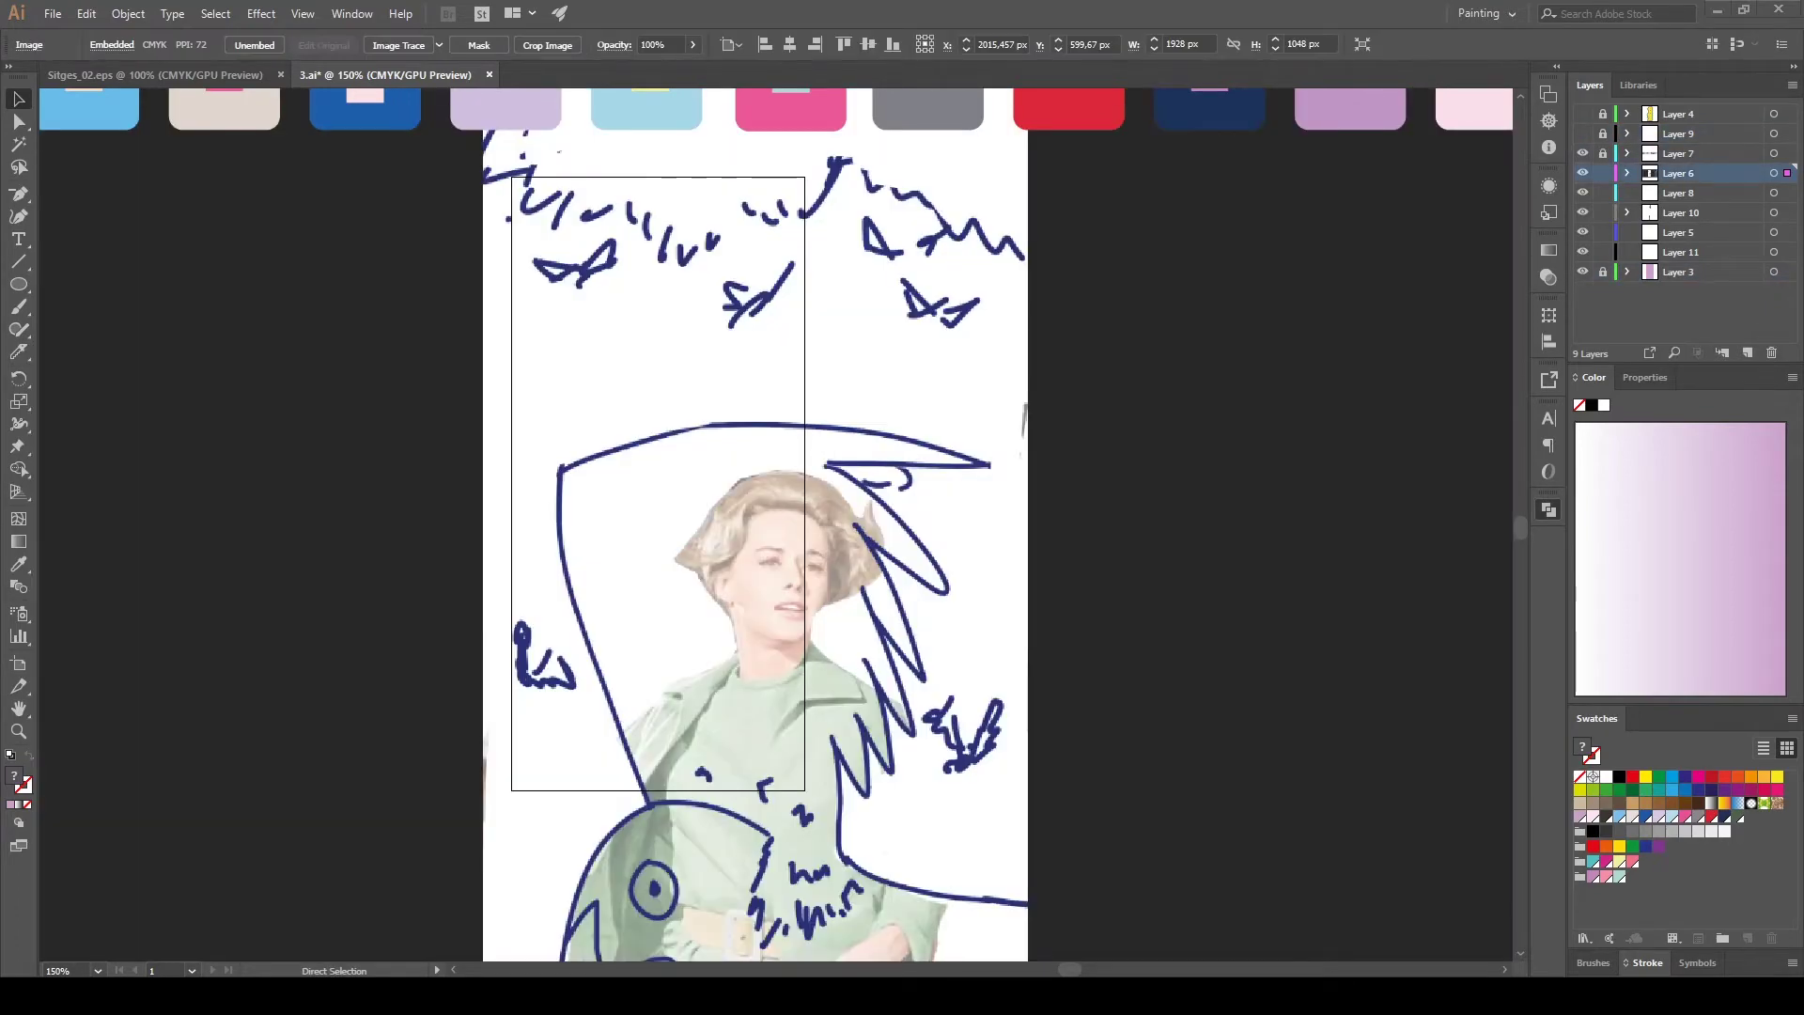
Crop the embedded sketch image to the drawing and zoom in with the Paintbrush ready.
key(ctrl+0)
click(548, 45)
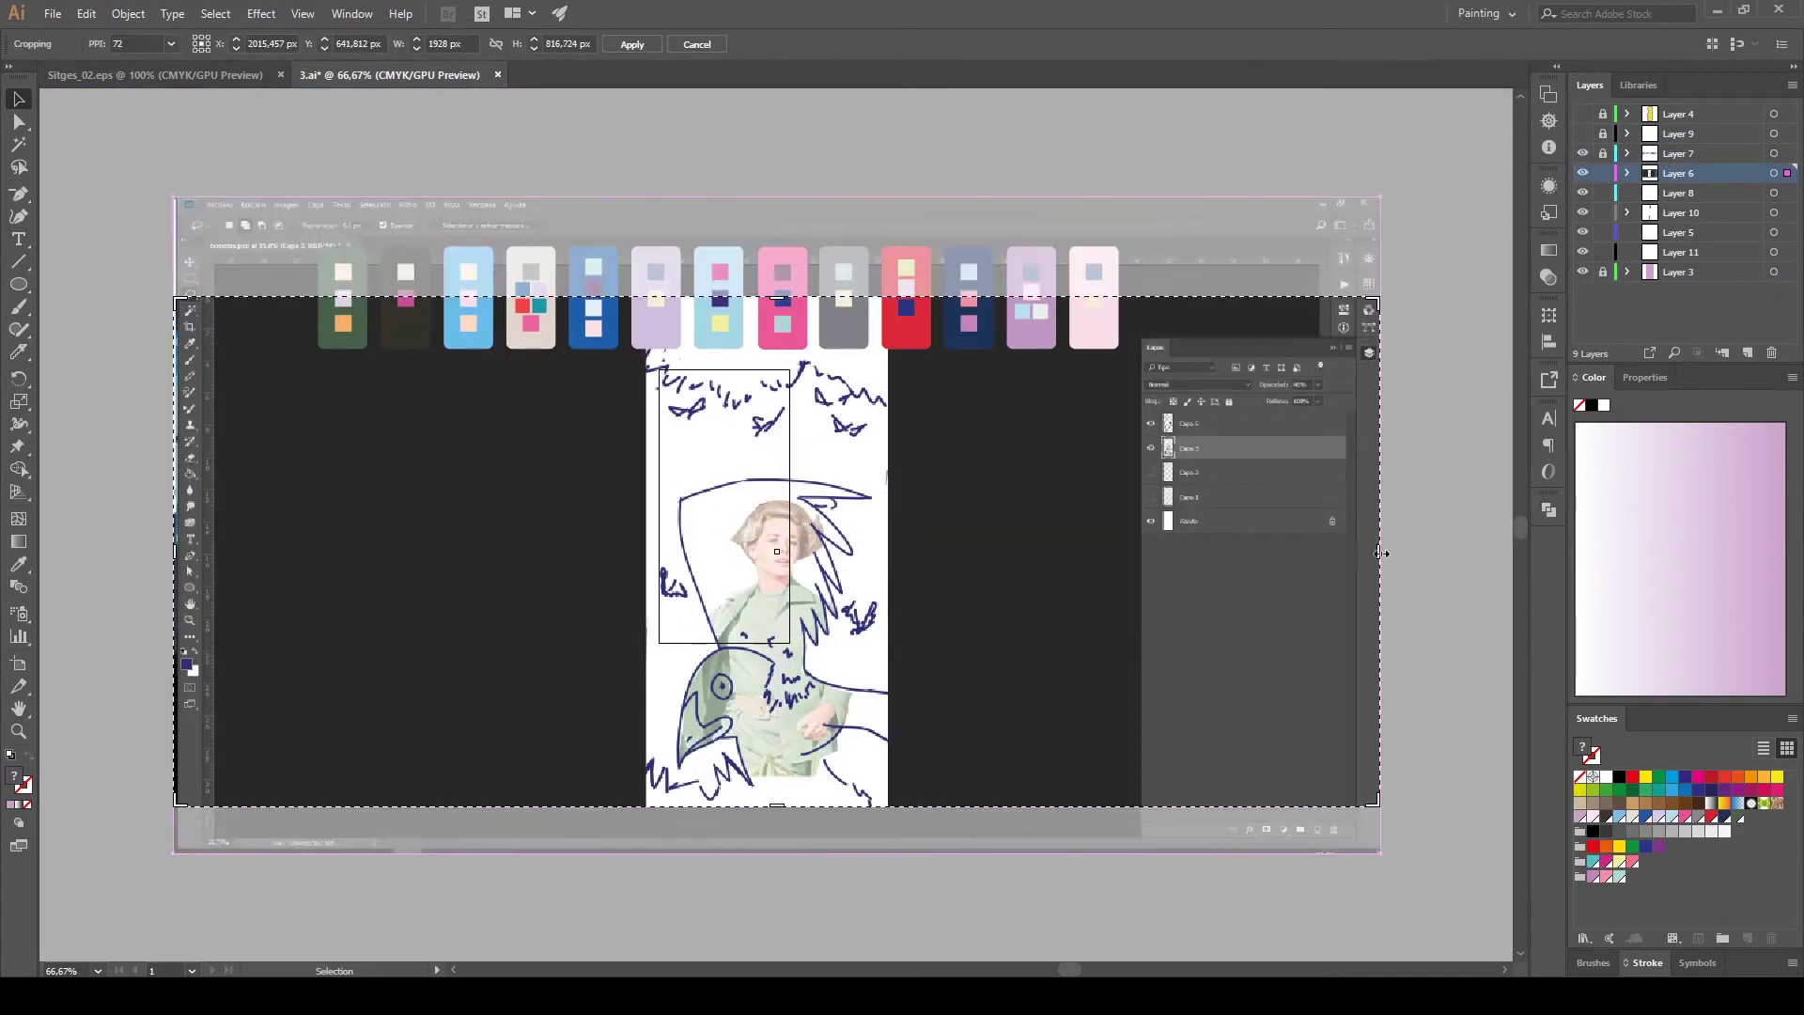
key(Return)
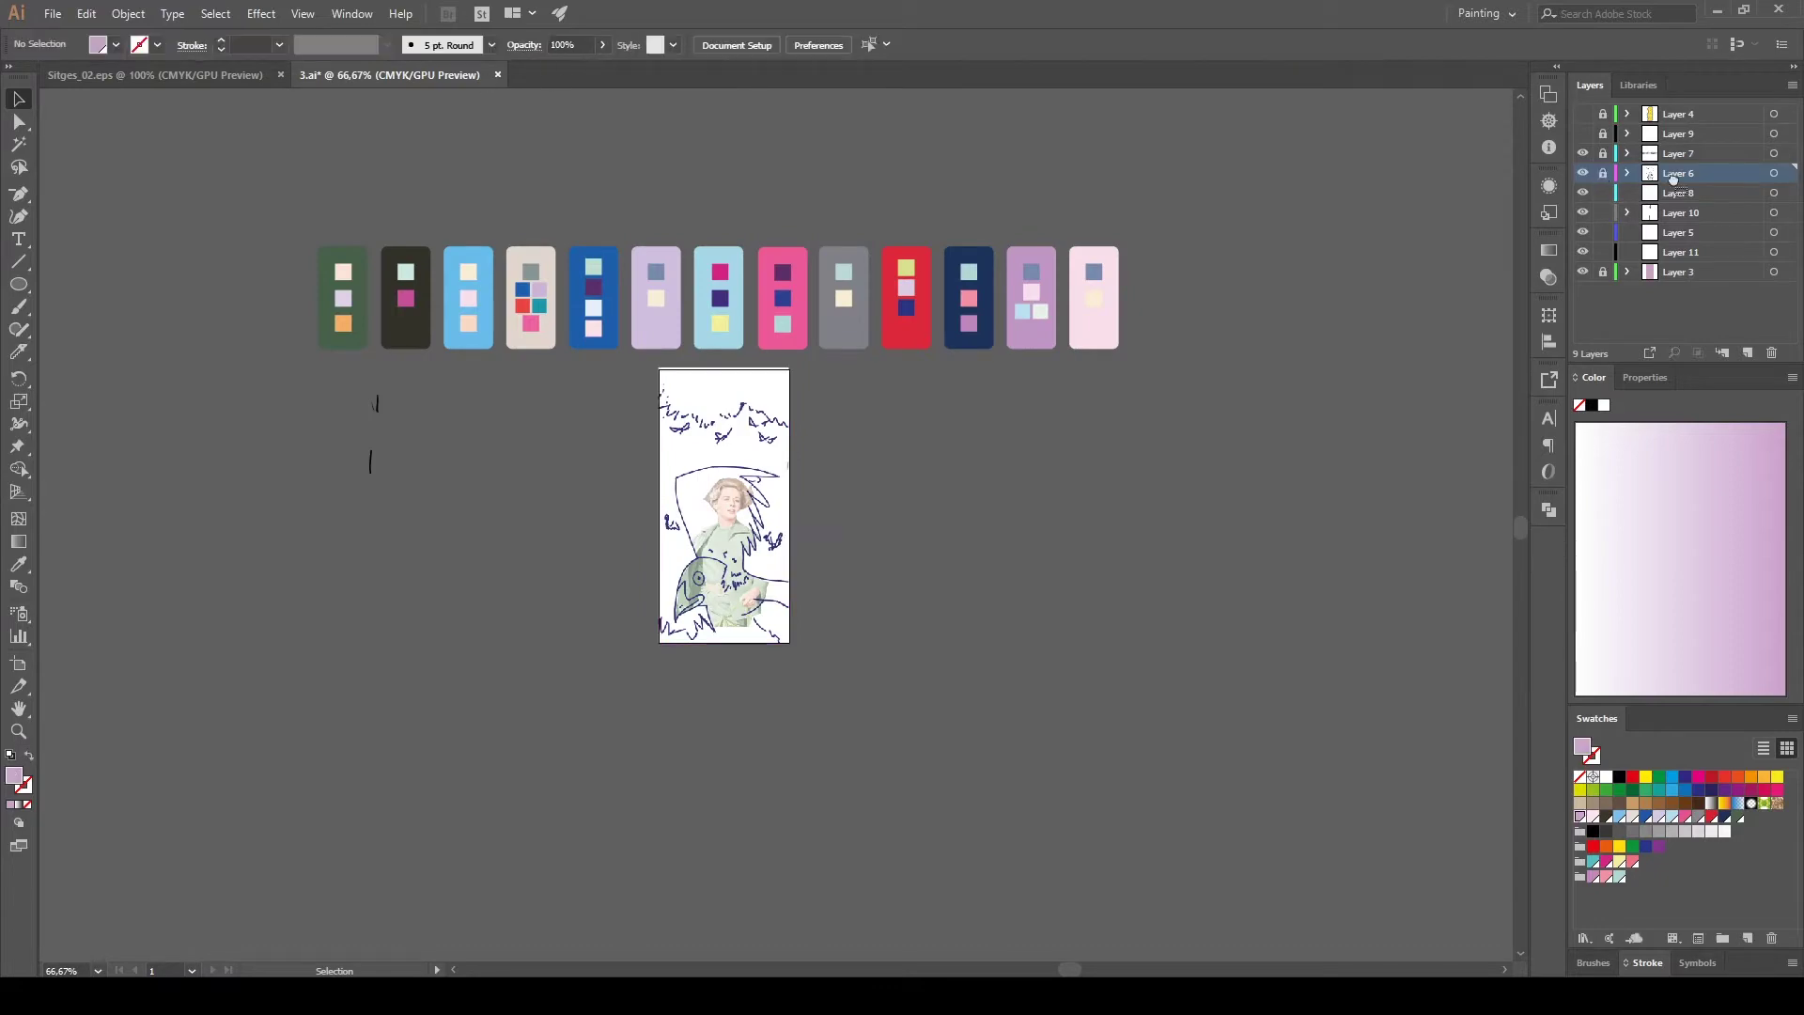
key(b)
scroll(559, 348, up, 10)
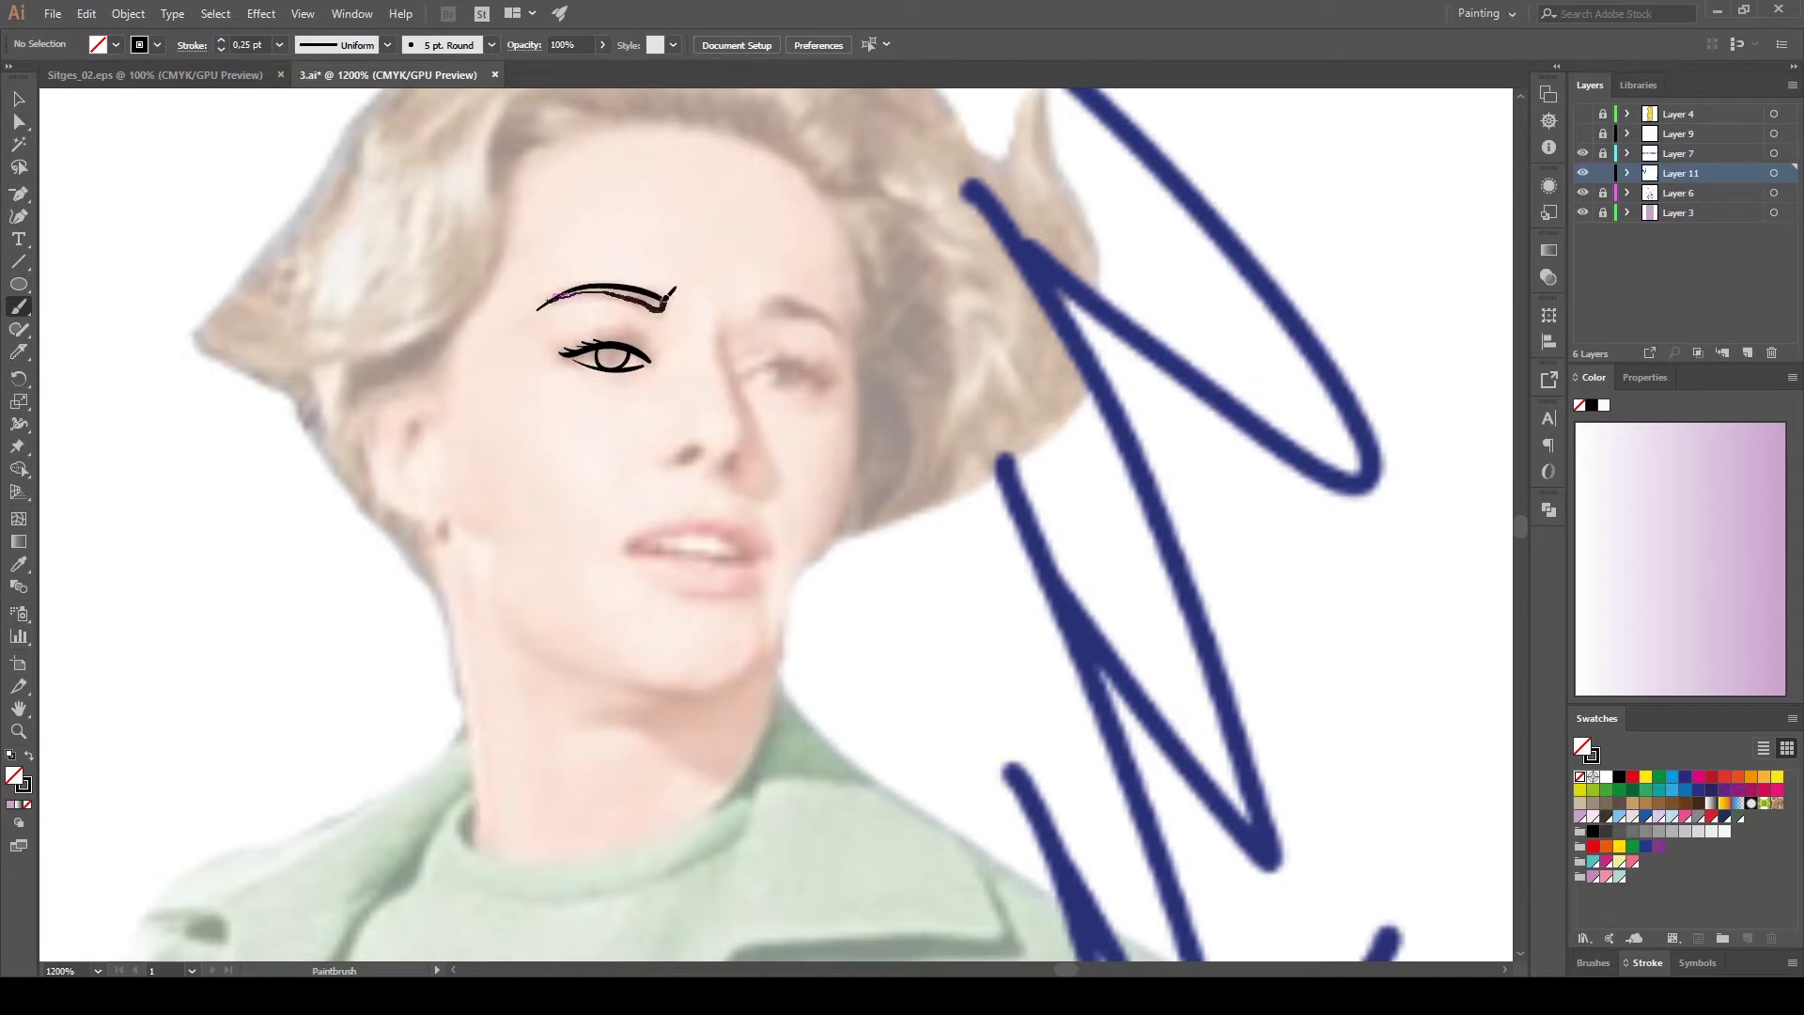
Ink the nose, cheek and jaw, neck, right face edge and hair outline in black.
scroll(584, 317, up, 4)
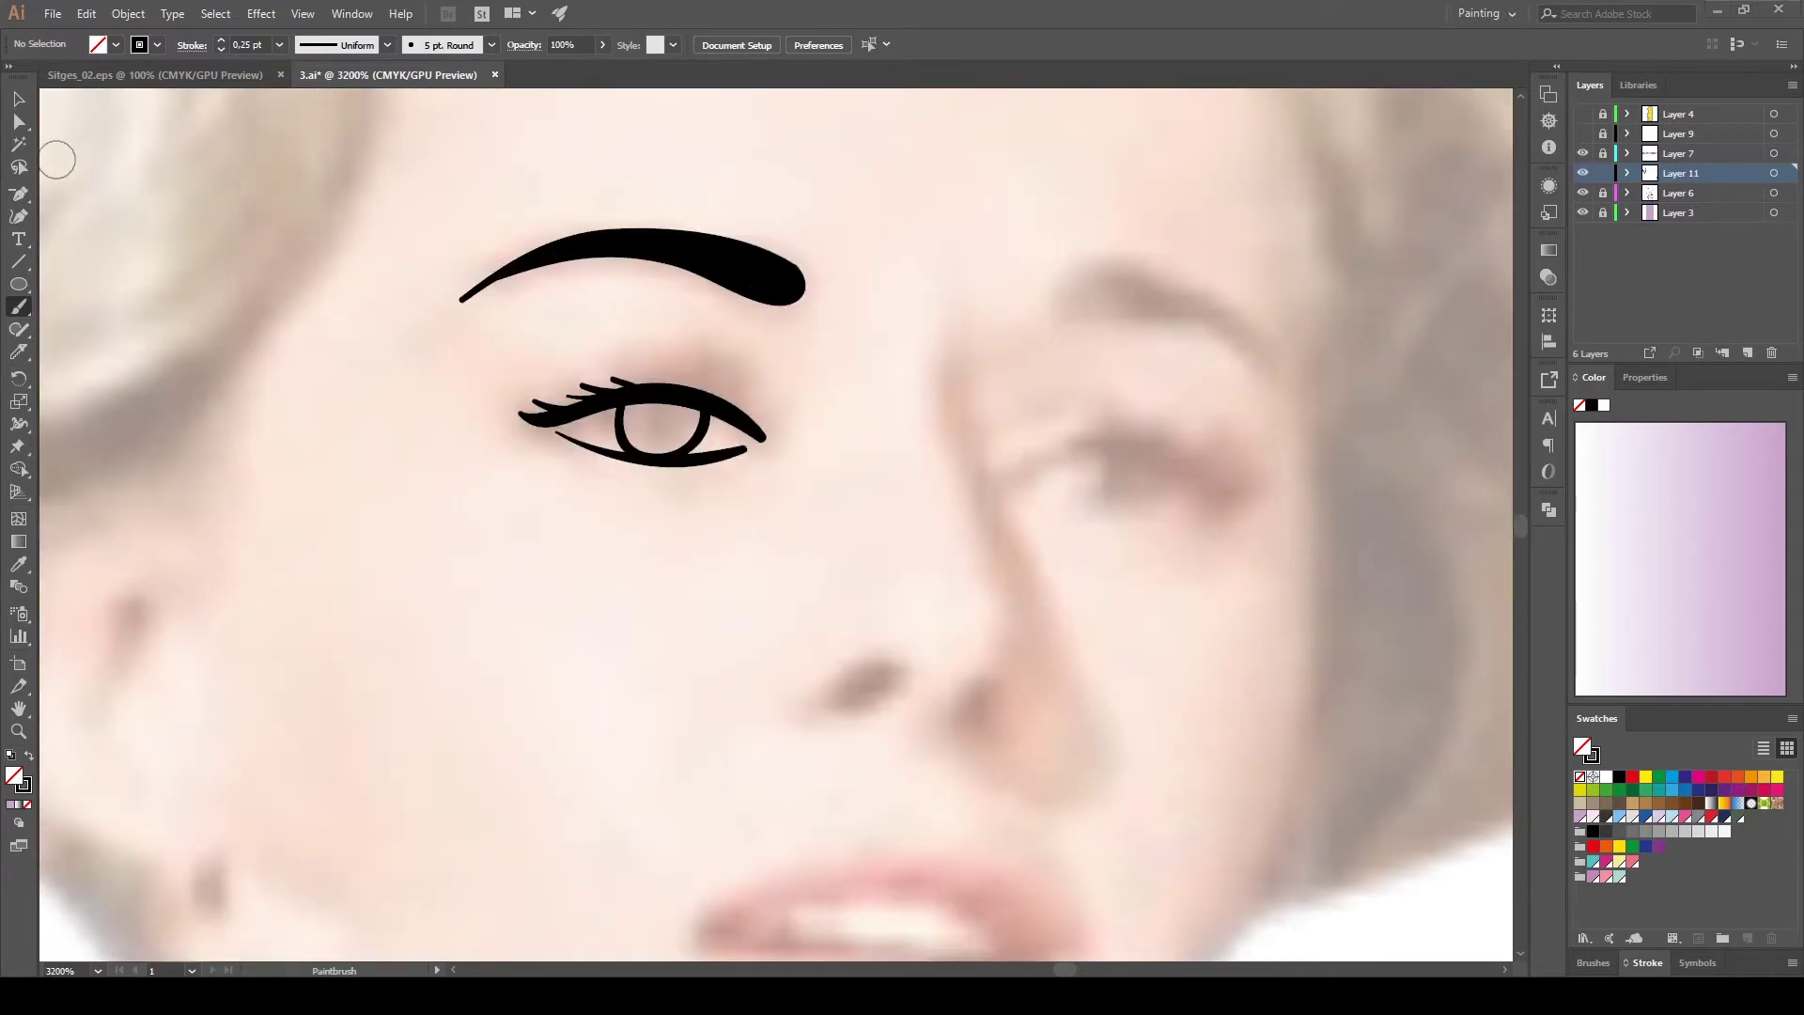
key(ctrl+minus)
key(ctrl+minus)
key(ctrl+minus)
drag(833, 444, 848, 580)
mouse_move(487, 484)
mouse_down()
mouse_move(511, 652)
mouse_move(724, 476)
mouse_up()
drag(818, 198, 749, 551)
drag(310, 590, 561, 311)
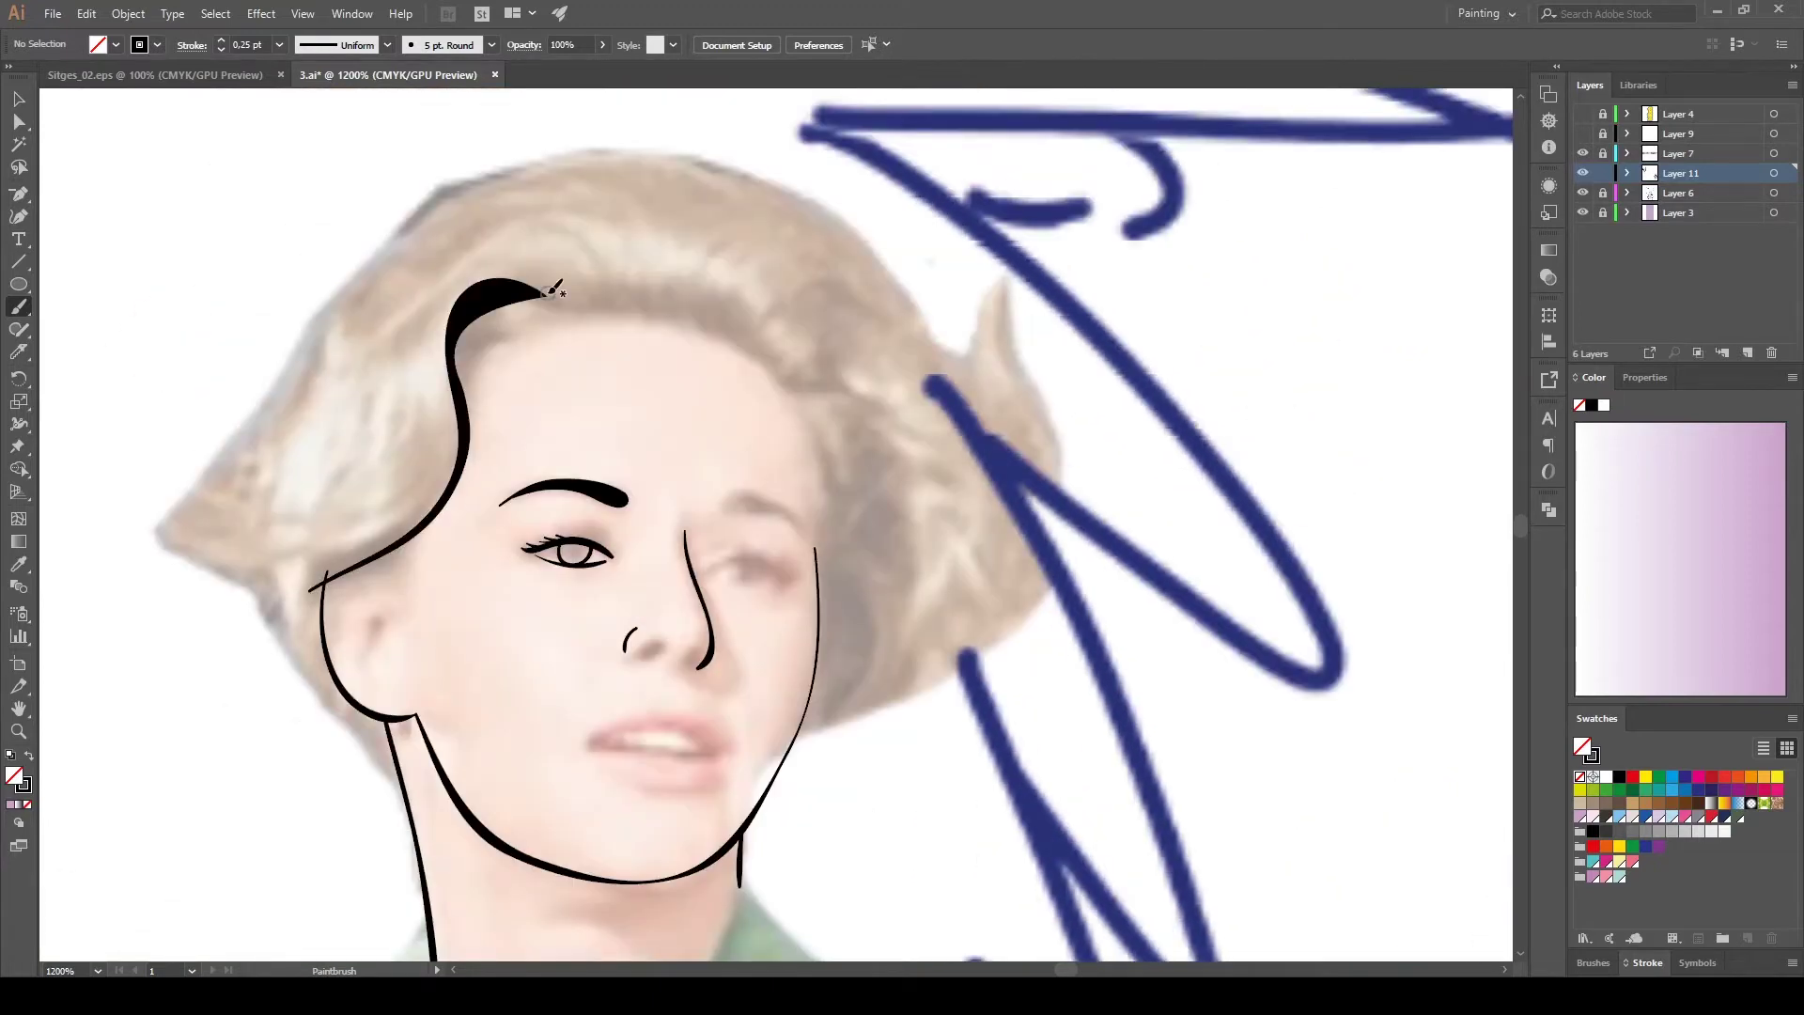
key(a)
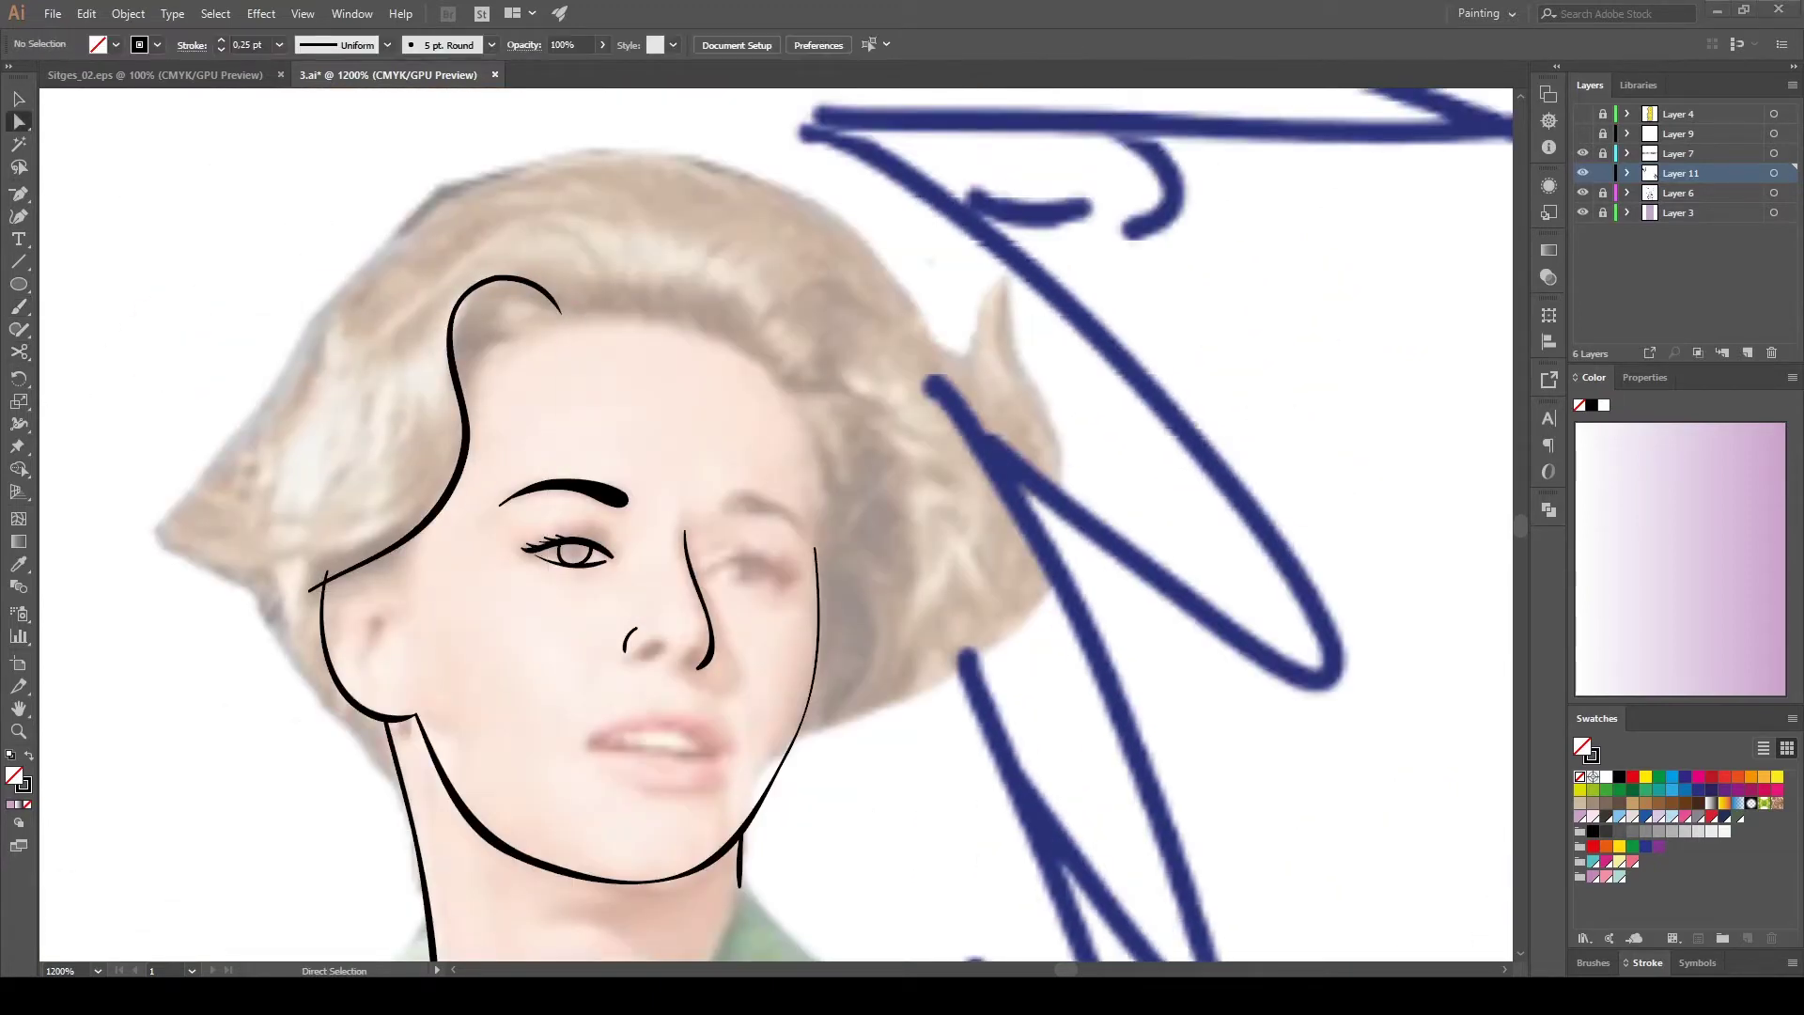
Ink the strands inside the hair curl, the left hair outline and the ear.
key(b)
drag(547, 311, 461, 316)
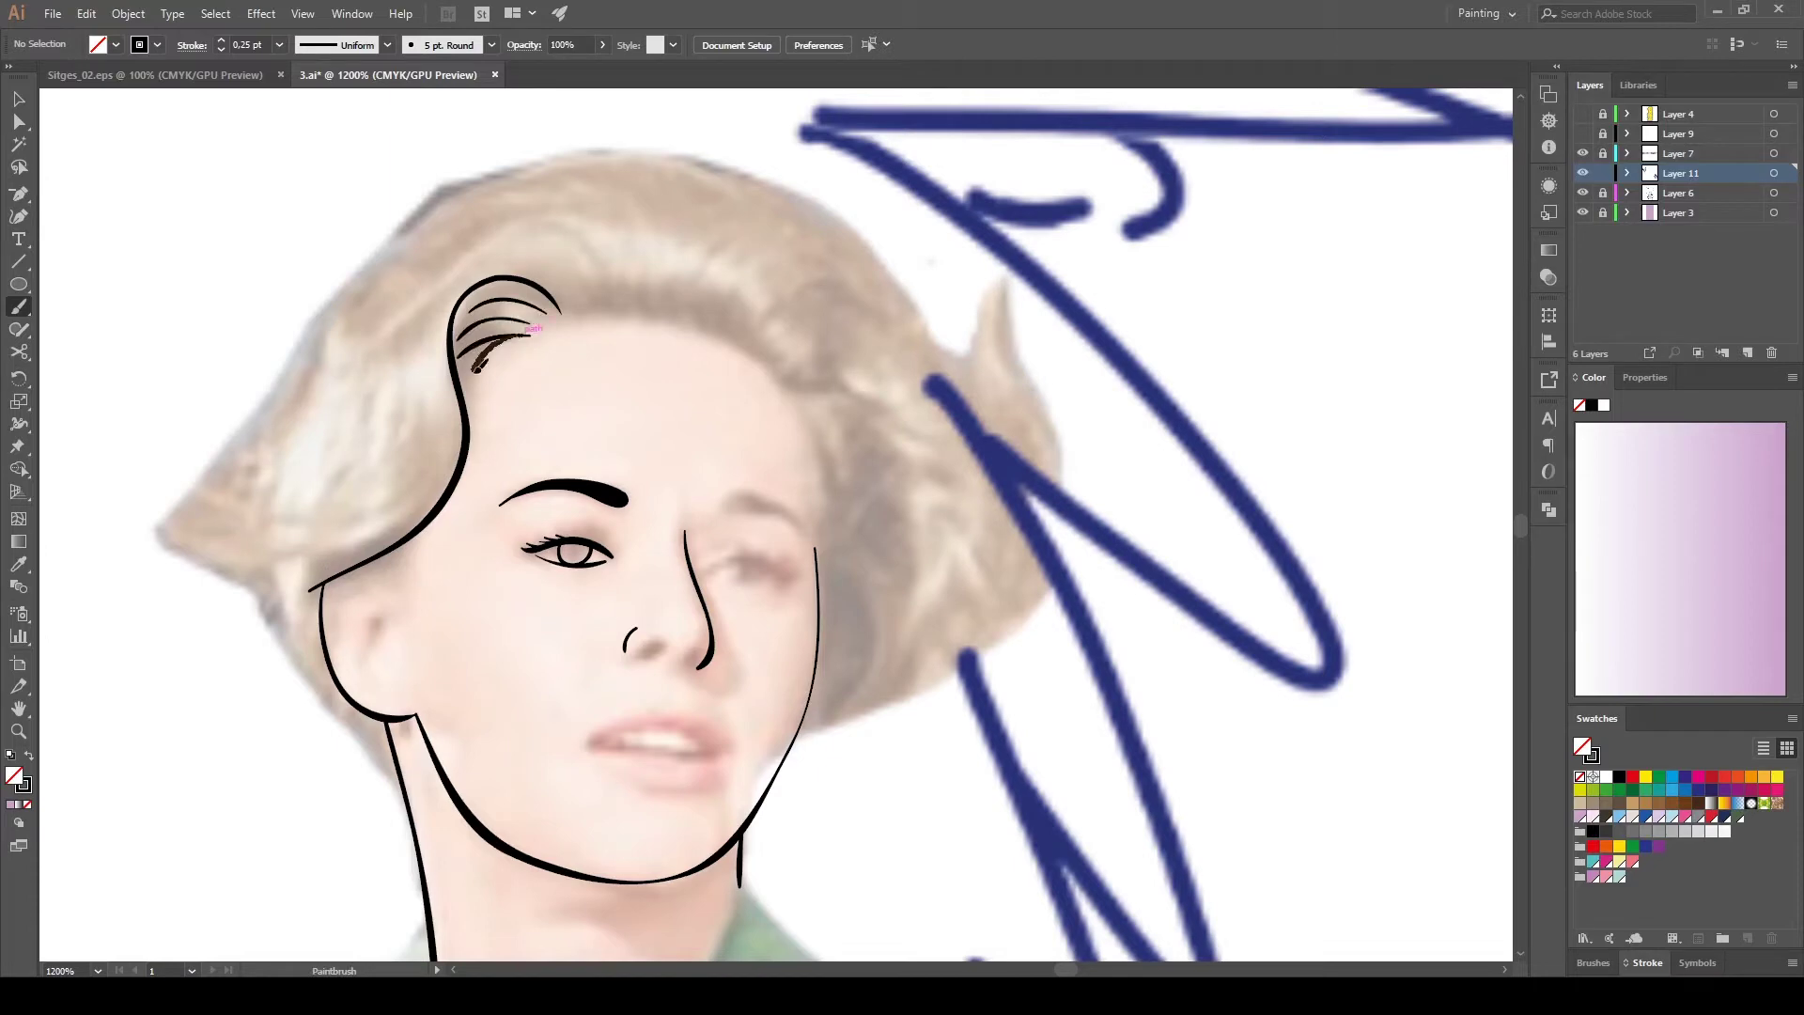
drag(453, 198, 150, 574)
scroll(751, 526, down, 3)
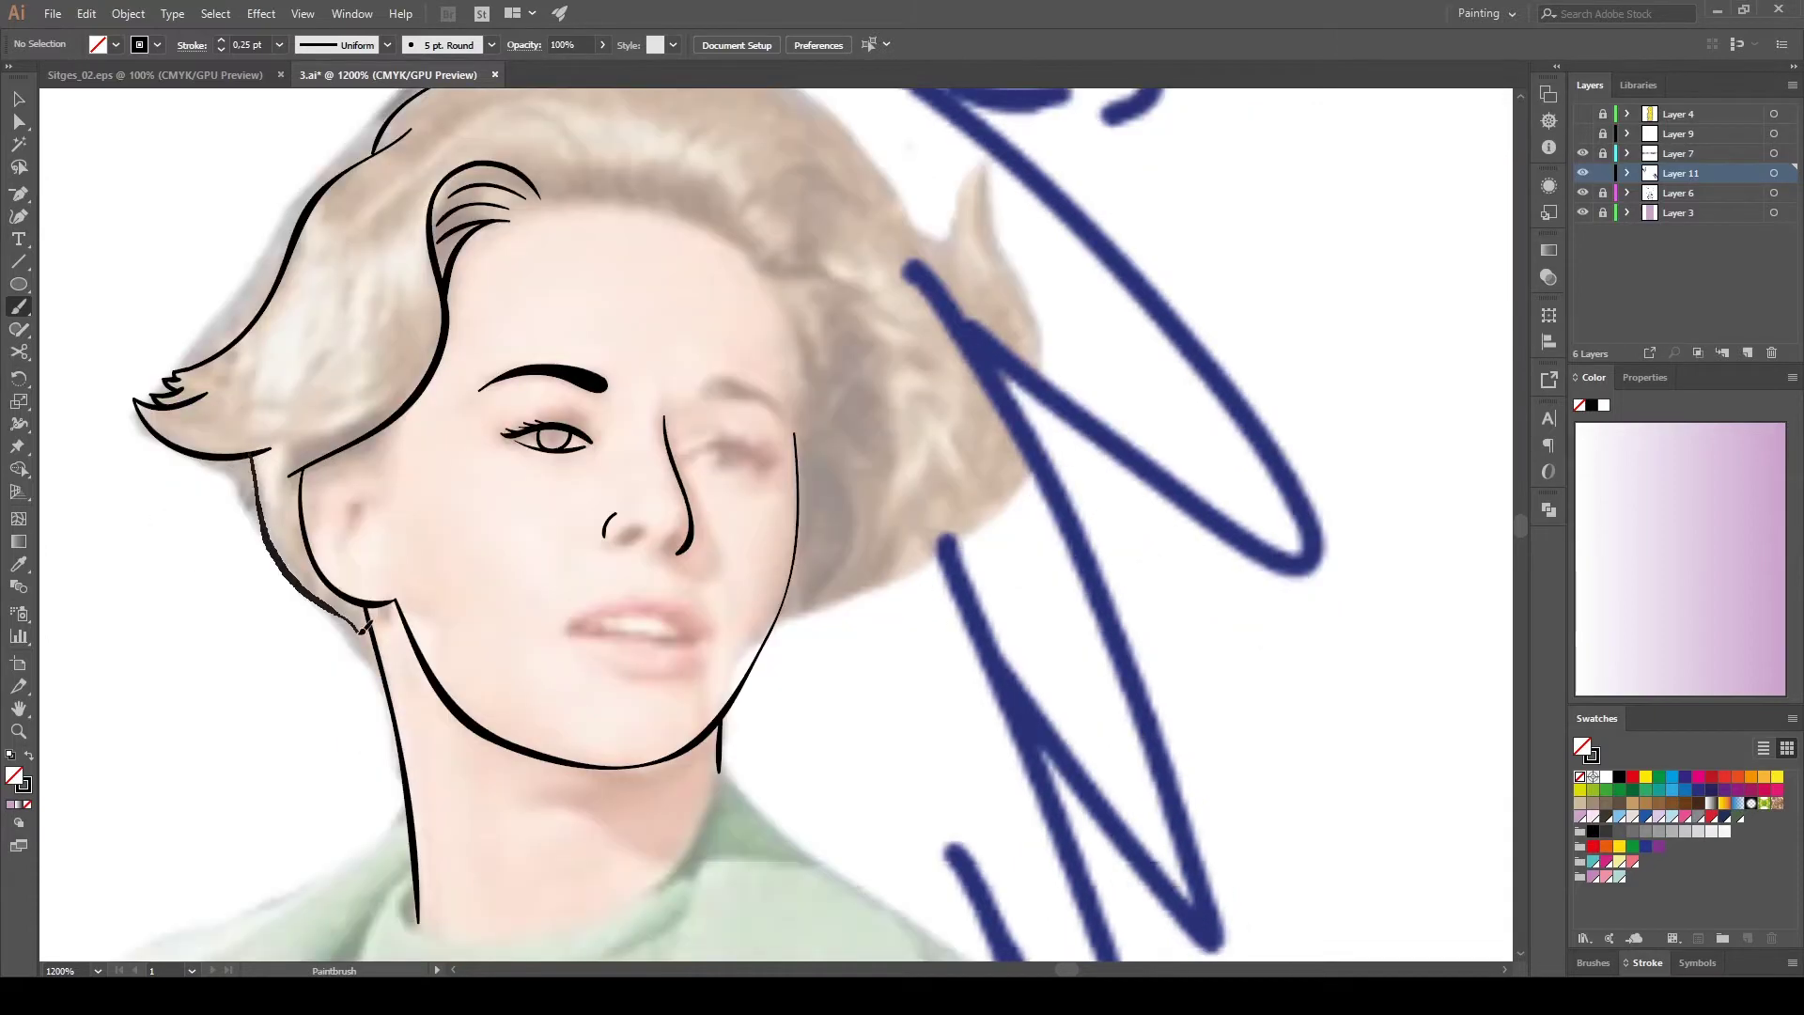
scroll(751, 527, right, 5)
drag(345, 515, 310, 649)
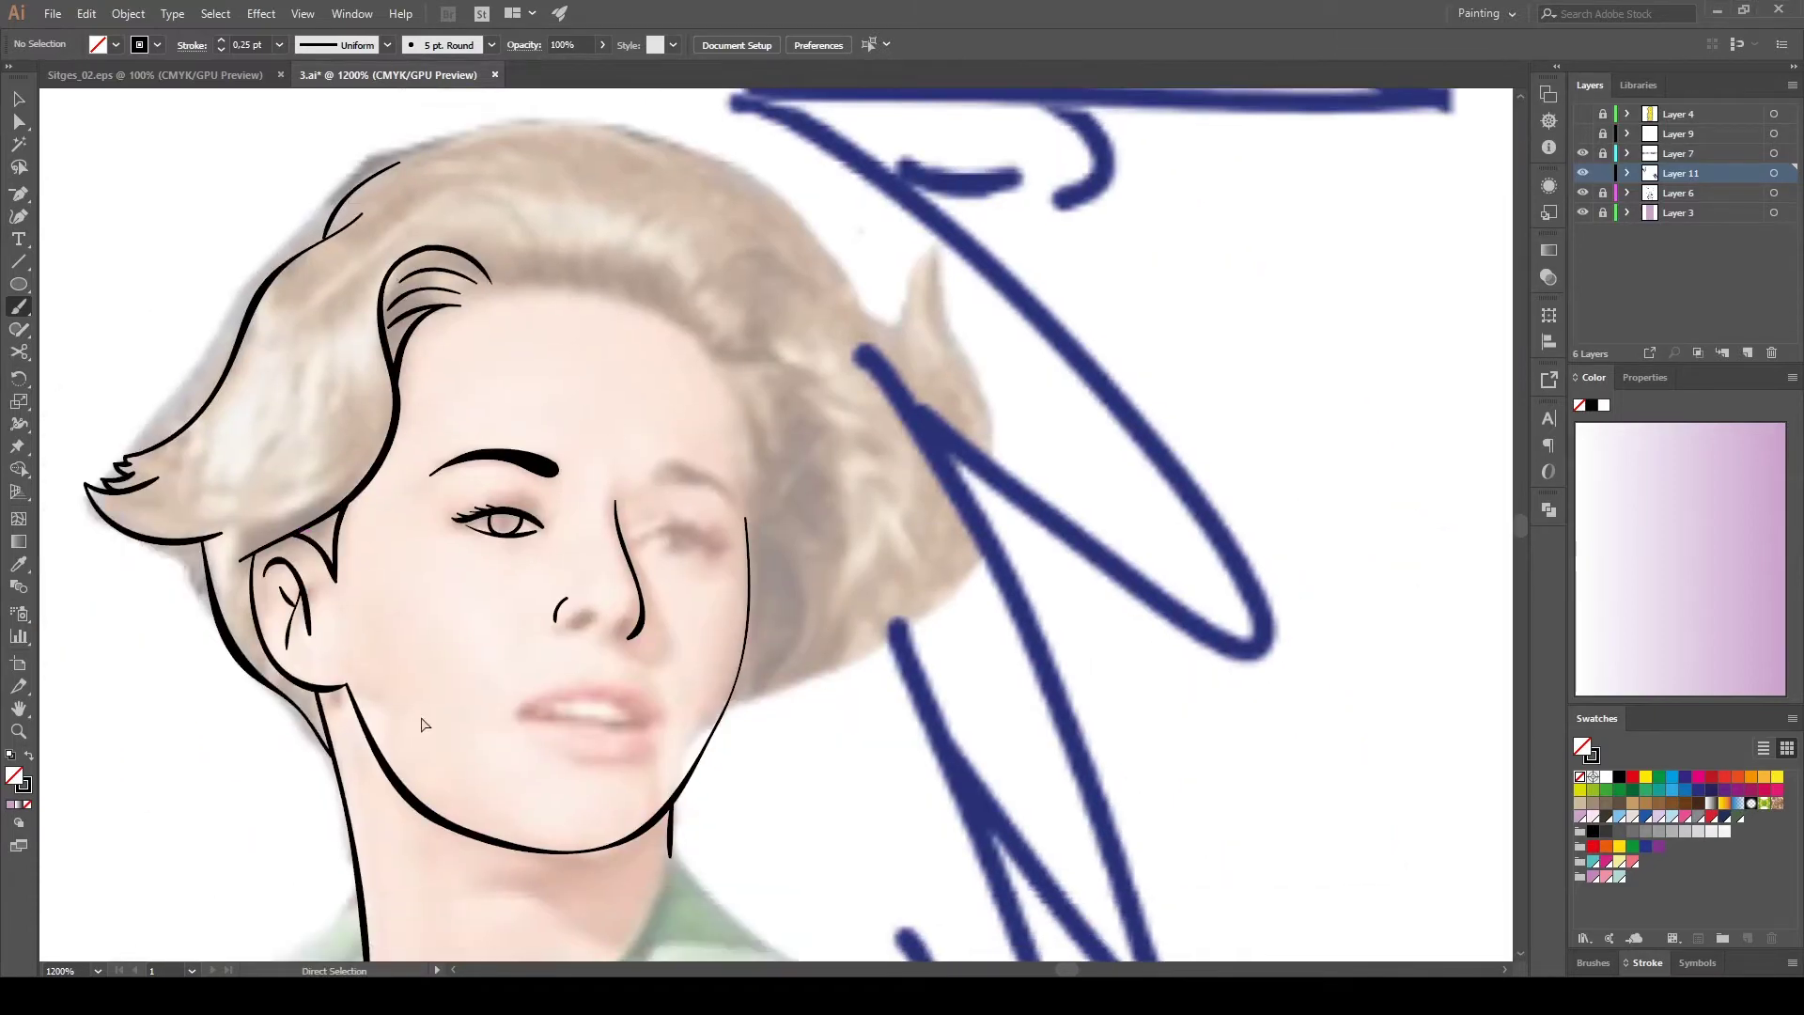
Ink the upper and lower lips and clean up stray blue and green marks beside the figure.
scroll(498, 602, down, 2)
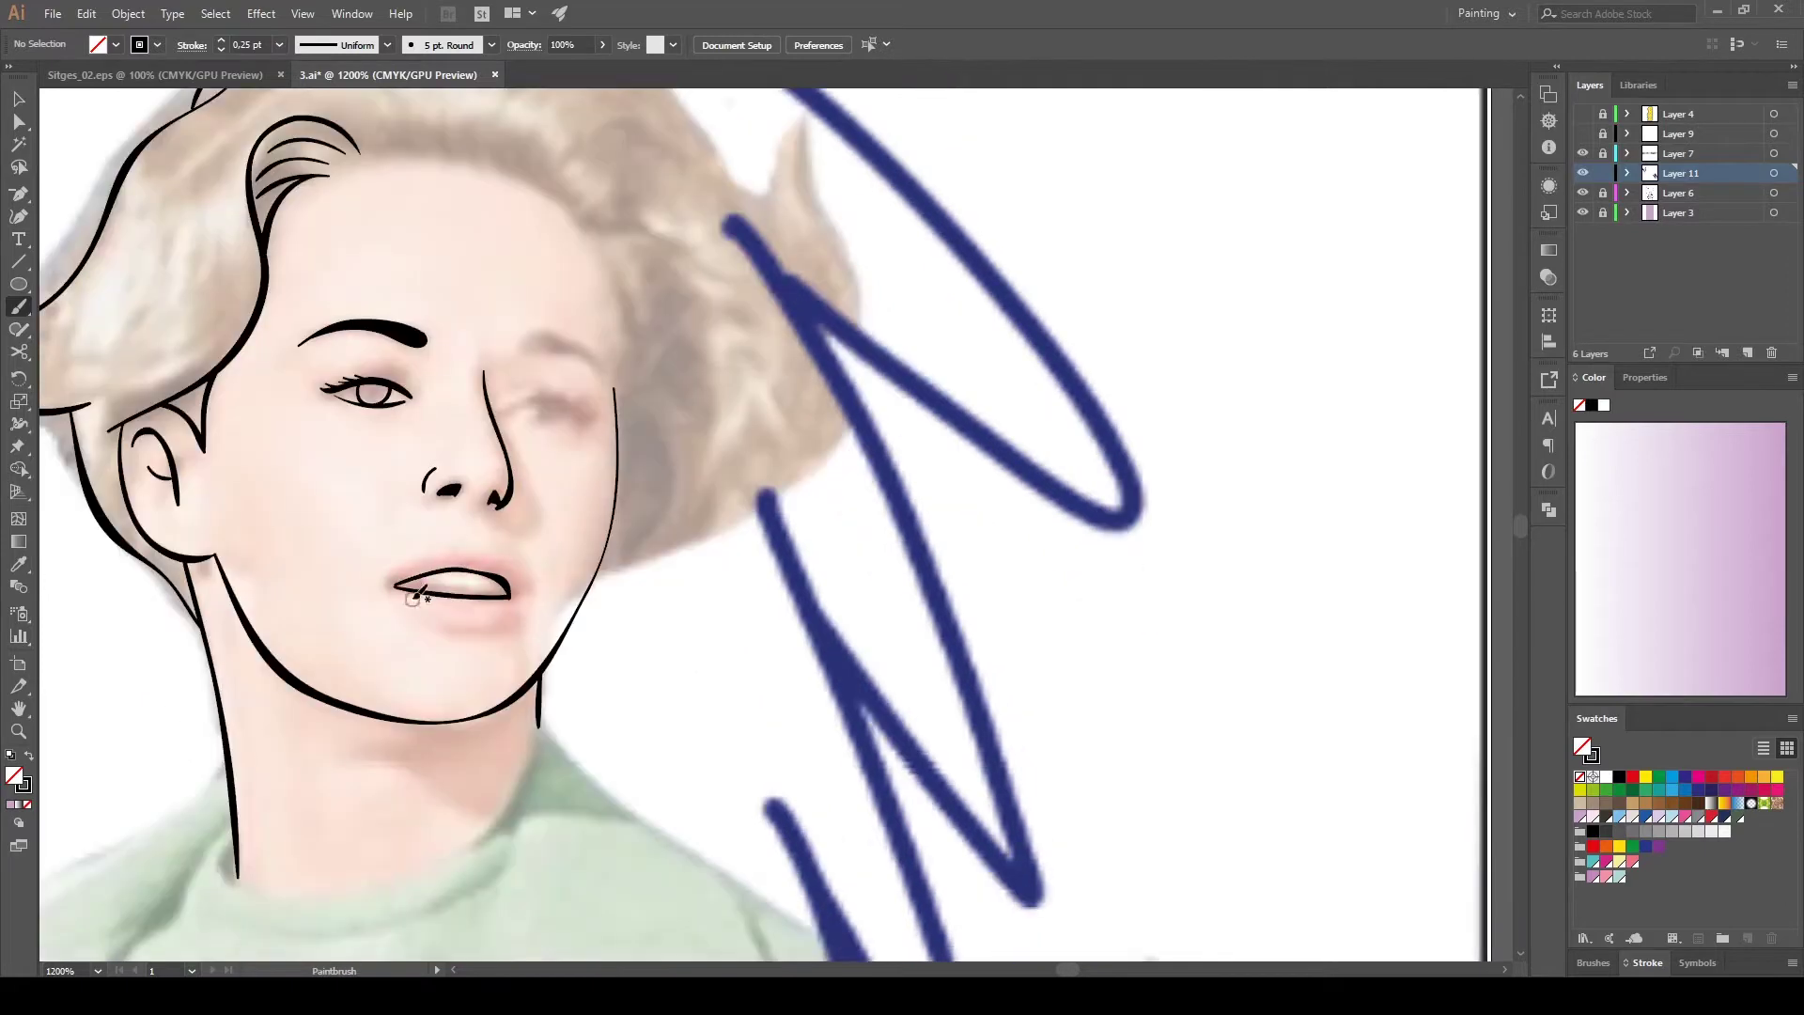
mouse_move(391, 586)
mouse_down()
mouse_move(518, 602)
mouse_move(517, 560)
mouse_up()
key(v)
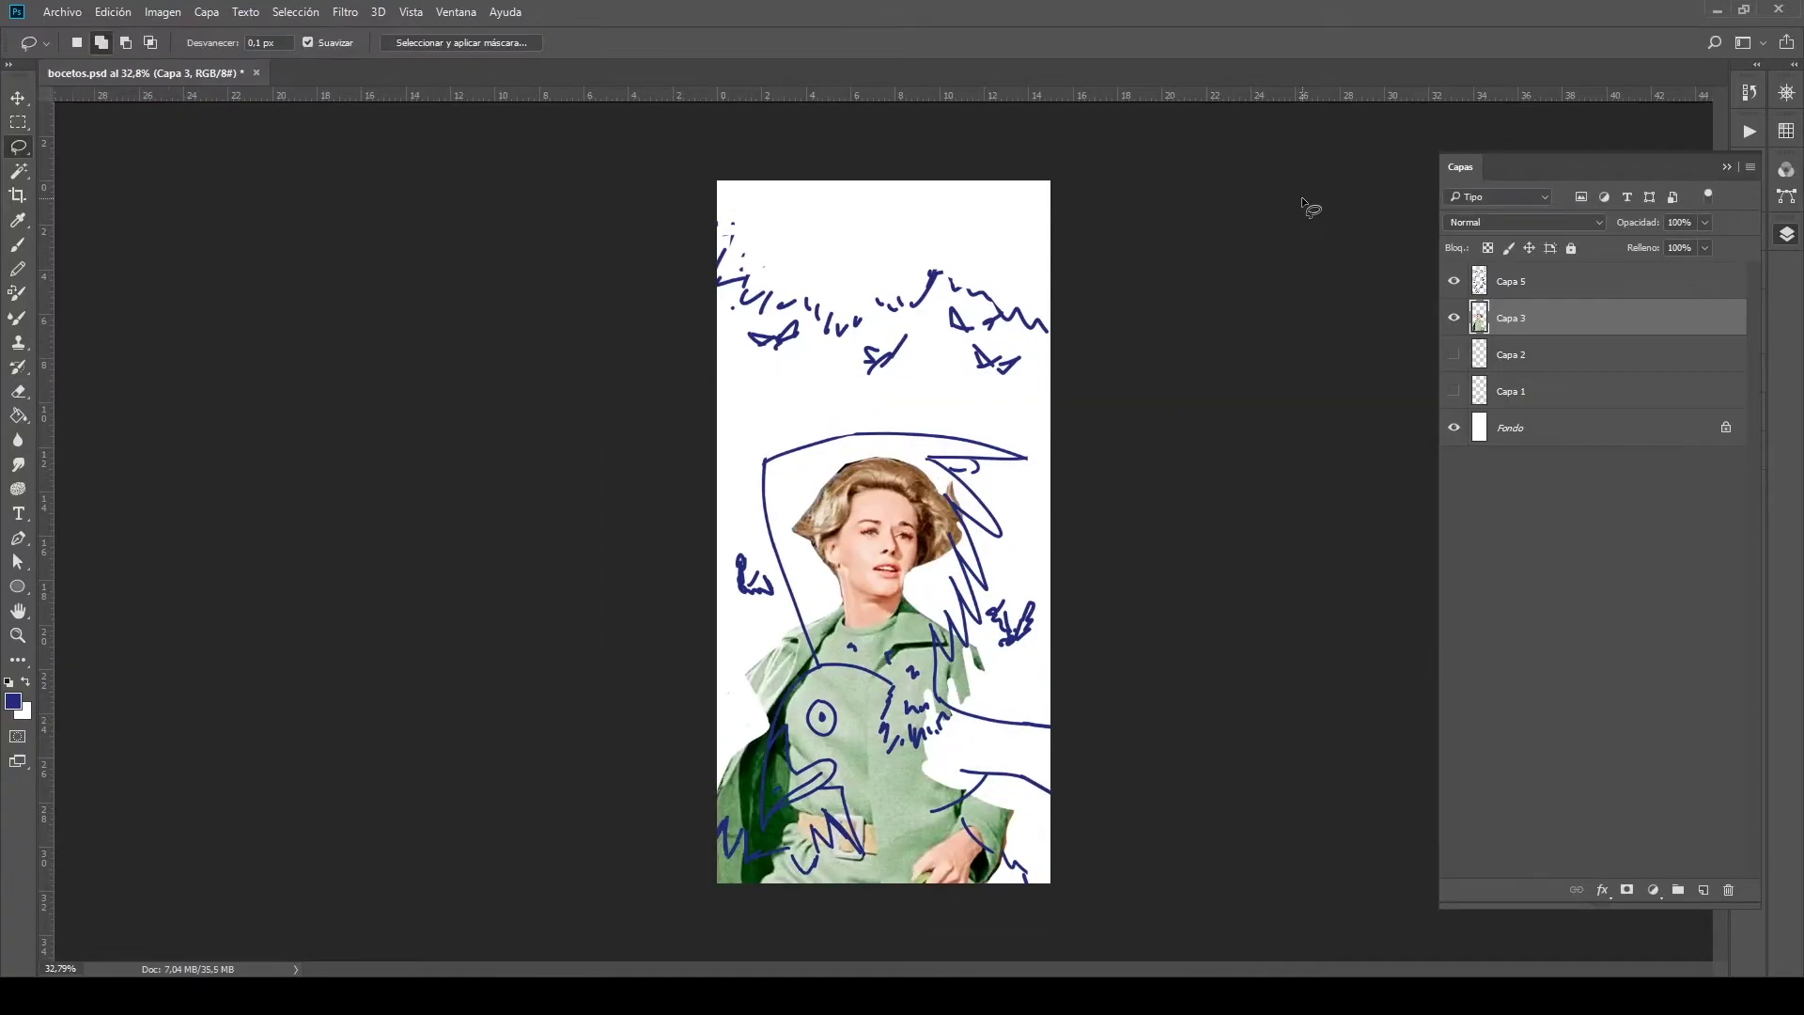
drag(807, 664, 752, 788)
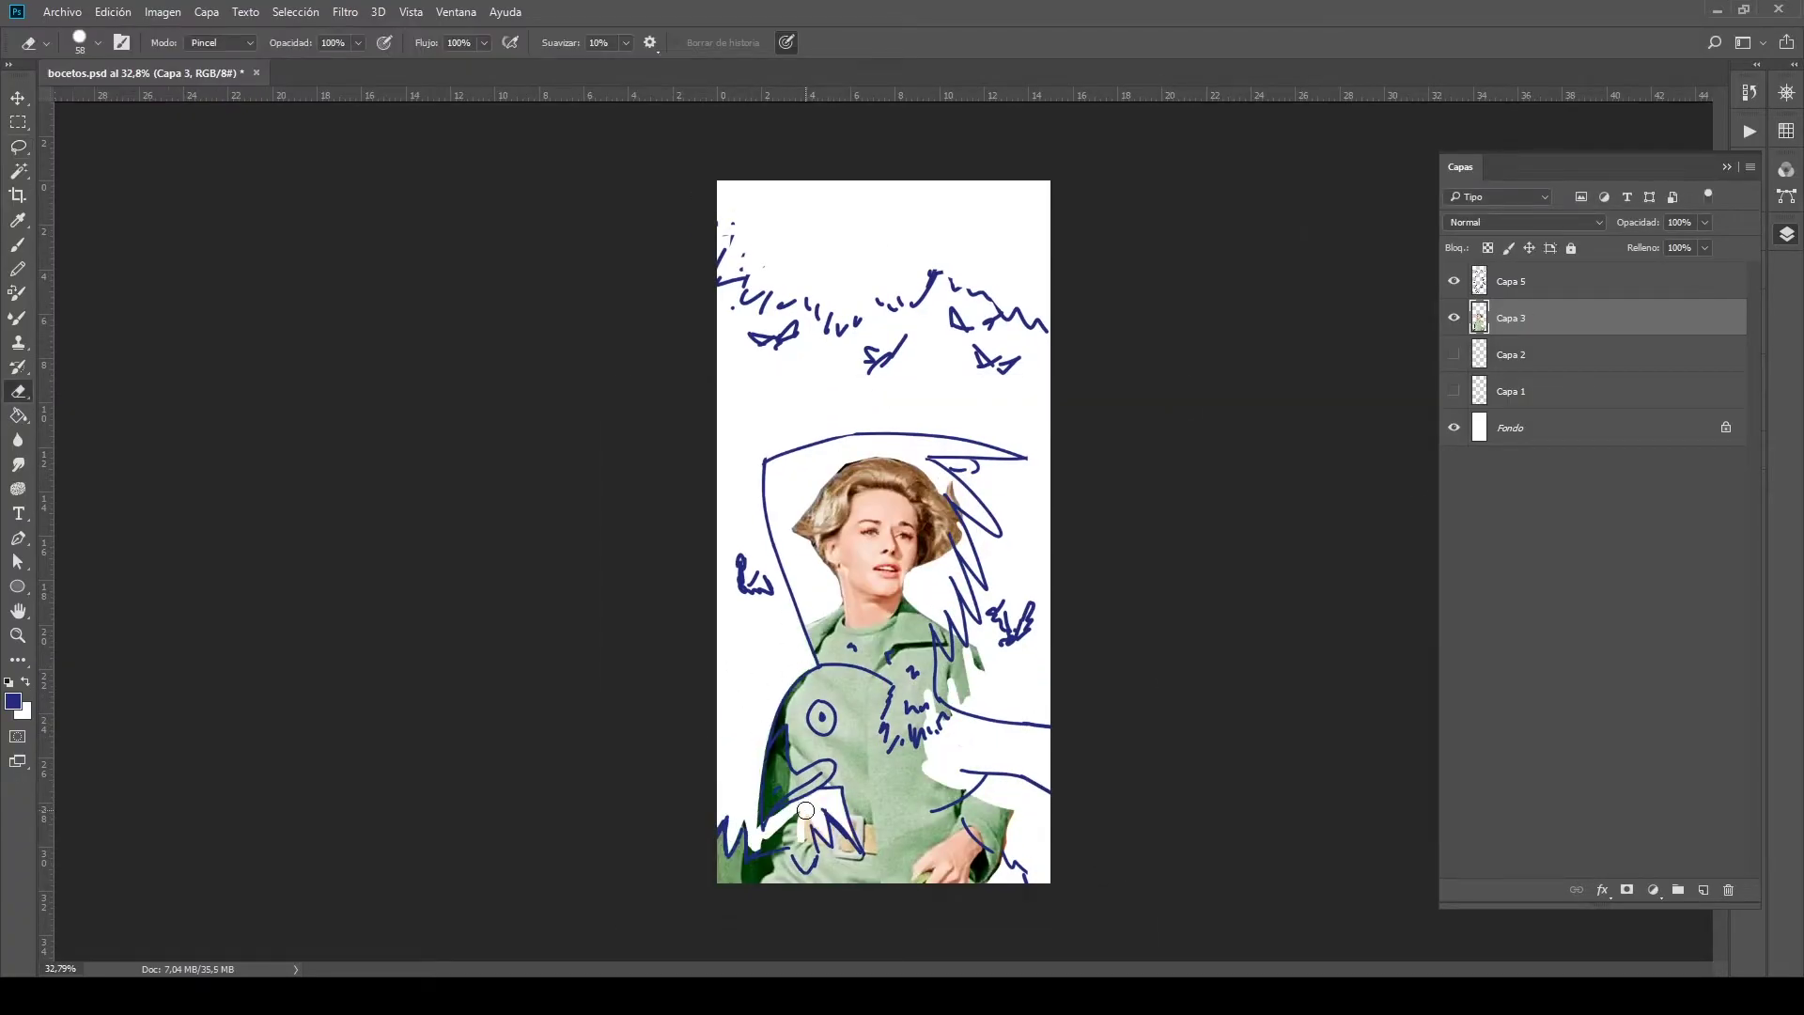
drag(937, 655, 952, 696)
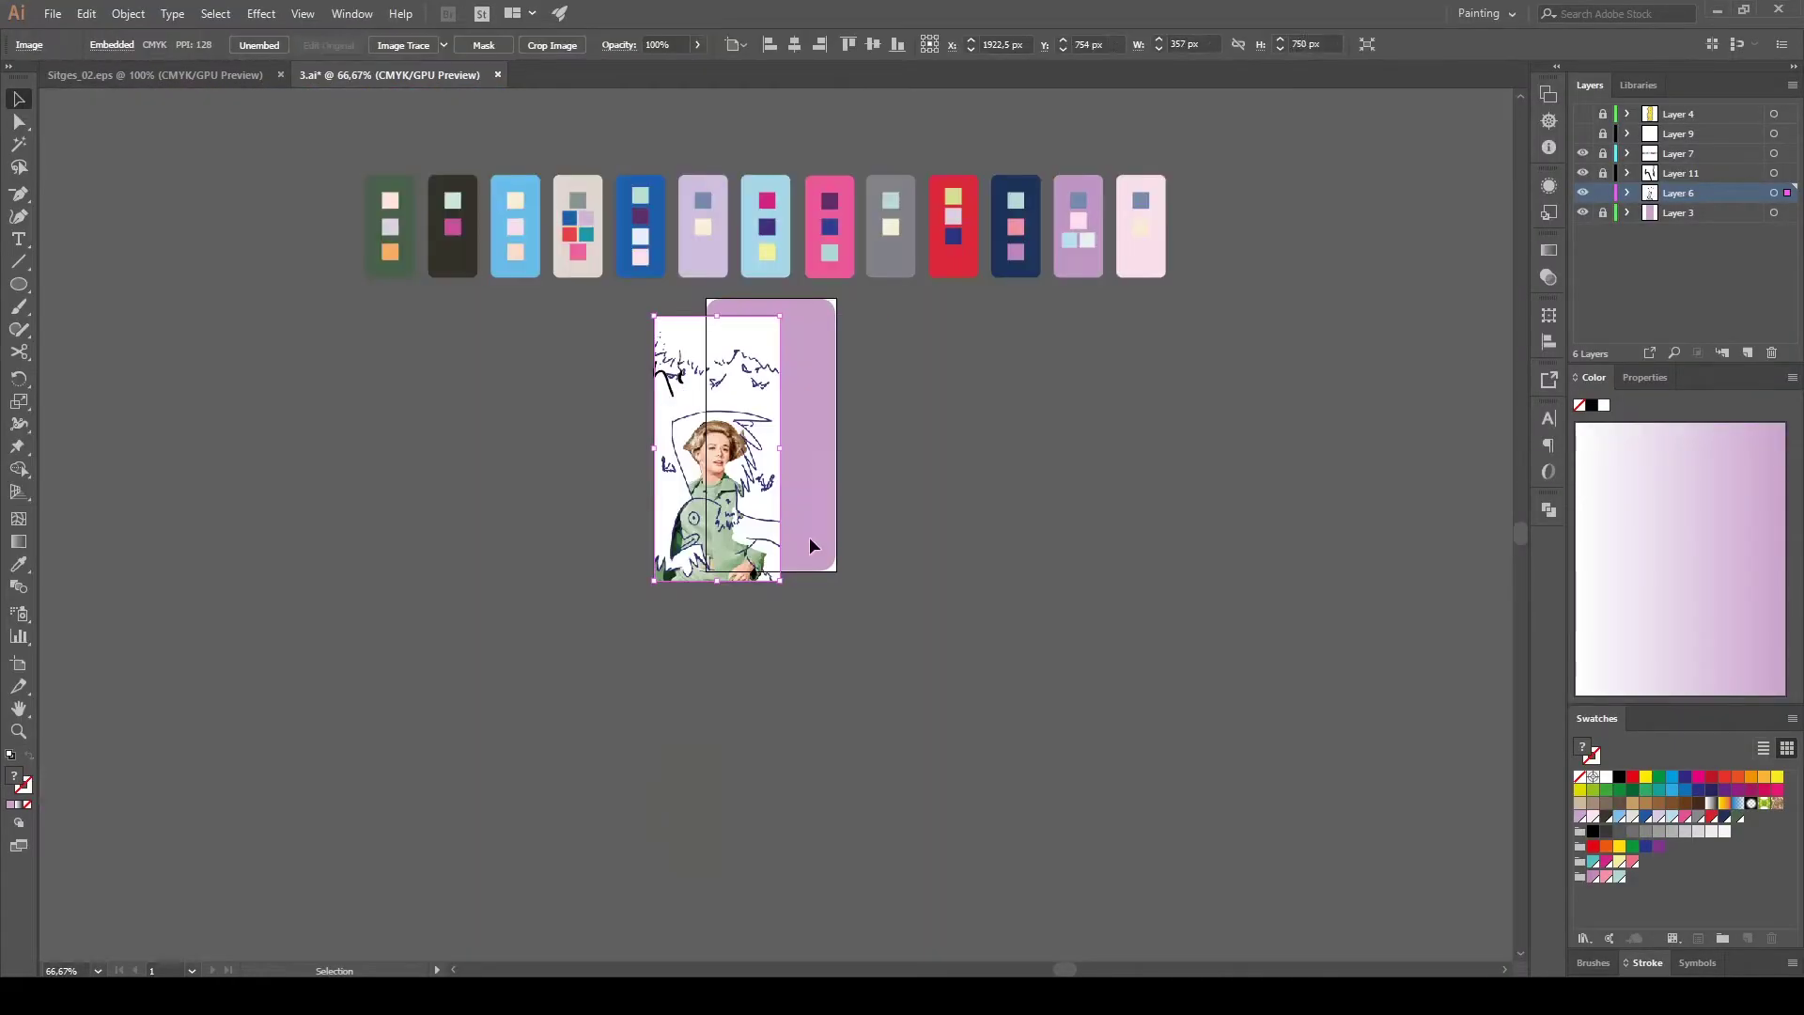
Trace black lines over the hairline, ear, back hair, neck, jawline, right cheek and hair edge.
scroll(695, 579, up, 3)
drag(555, 636, 792, 425)
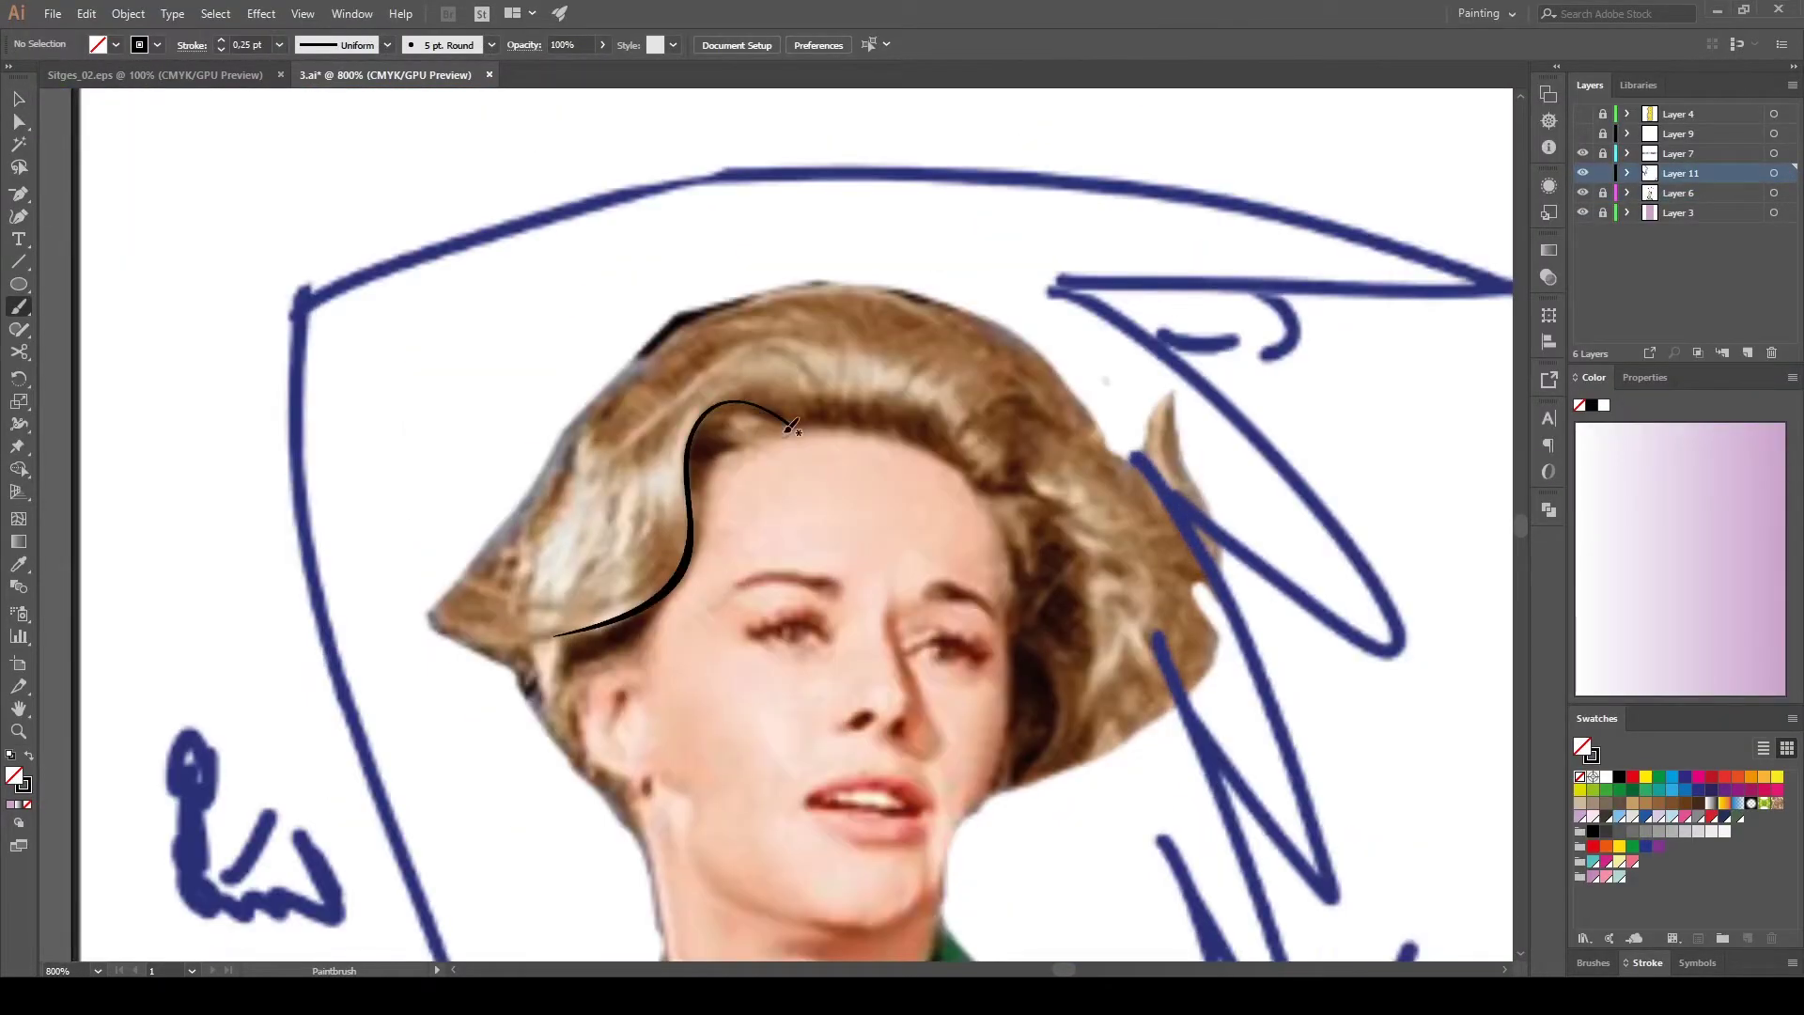
scroll(717, 430, down, 3)
drag(545, 531, 629, 462)
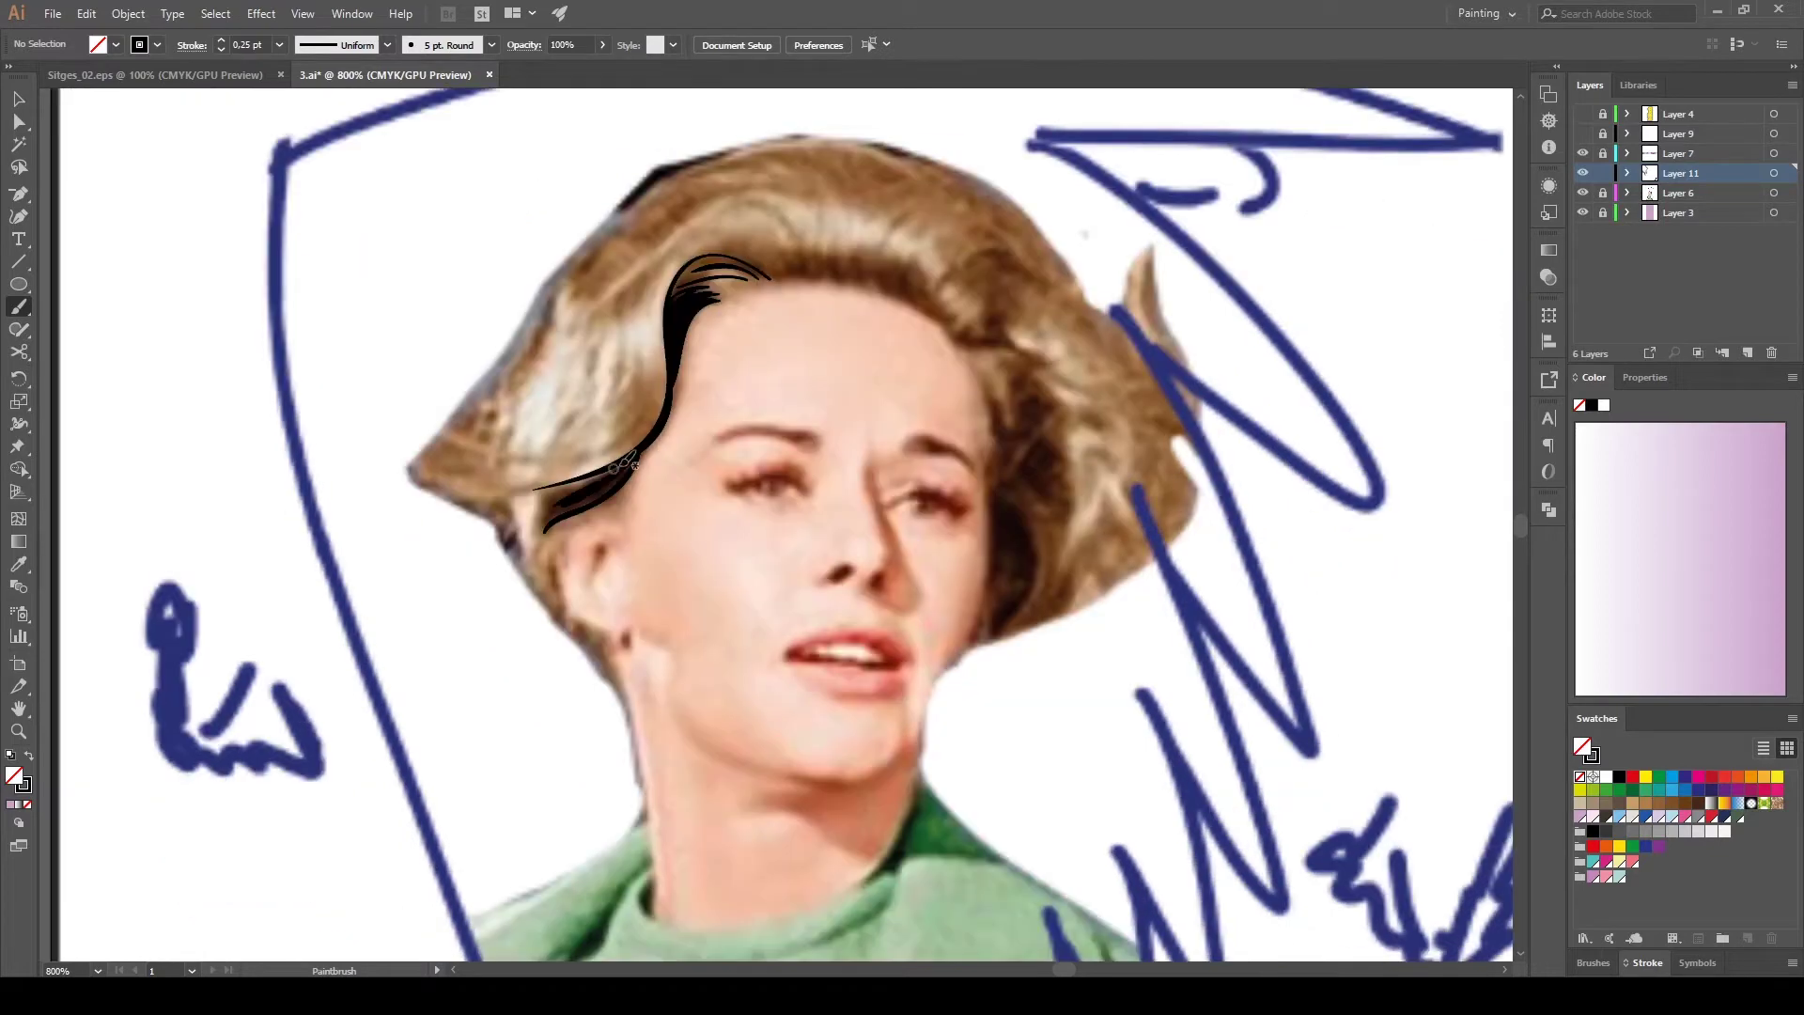
mouse_move(574, 517)
mouse_down()
mouse_move(634, 638)
mouse_move(606, 550)
mouse_up()
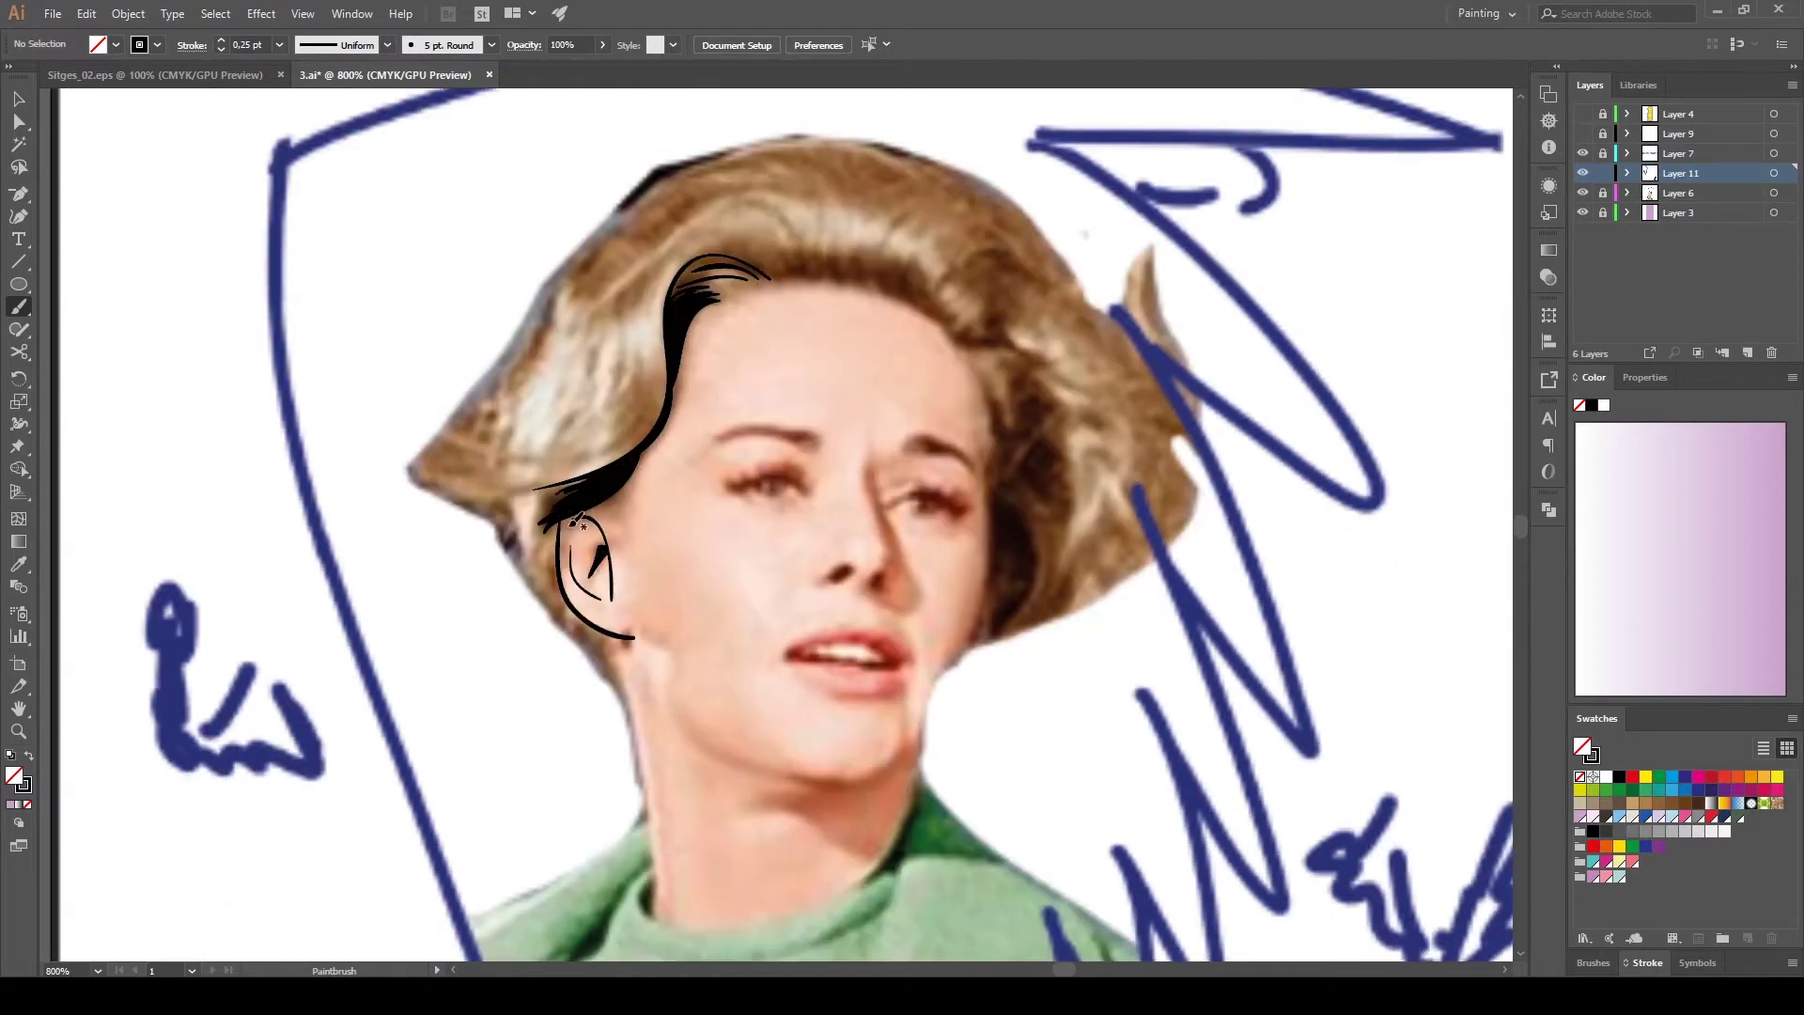
mouse_move(615, 639)
mouse_down()
mouse_move(662, 841)
mouse_move(557, 776)
mouse_up()
mouse_move(442, 521)
mouse_down()
mouse_move(493, 690)
mouse_move(552, 744)
mouse_up()
drag(548, 650, 471, 523)
drag(461, 437, 794, 508)
mouse_move(766, 246)
mouse_down()
mouse_move(789, 503)
mouse_move(629, 723)
mouse_up()
drag(827, 233, 864, 344)
drag(839, 265, 869, 350)
Trace the outer hair outline across the top and down the side, plus a shadow left of the neck.
drag(193, 529, 357, 642)
mouse_move(272, 580)
mouse_down()
mouse_move(324, 474)
mouse_move(470, 315)
mouse_move(765, 263)
mouse_move(996, 348)
mouse_up()
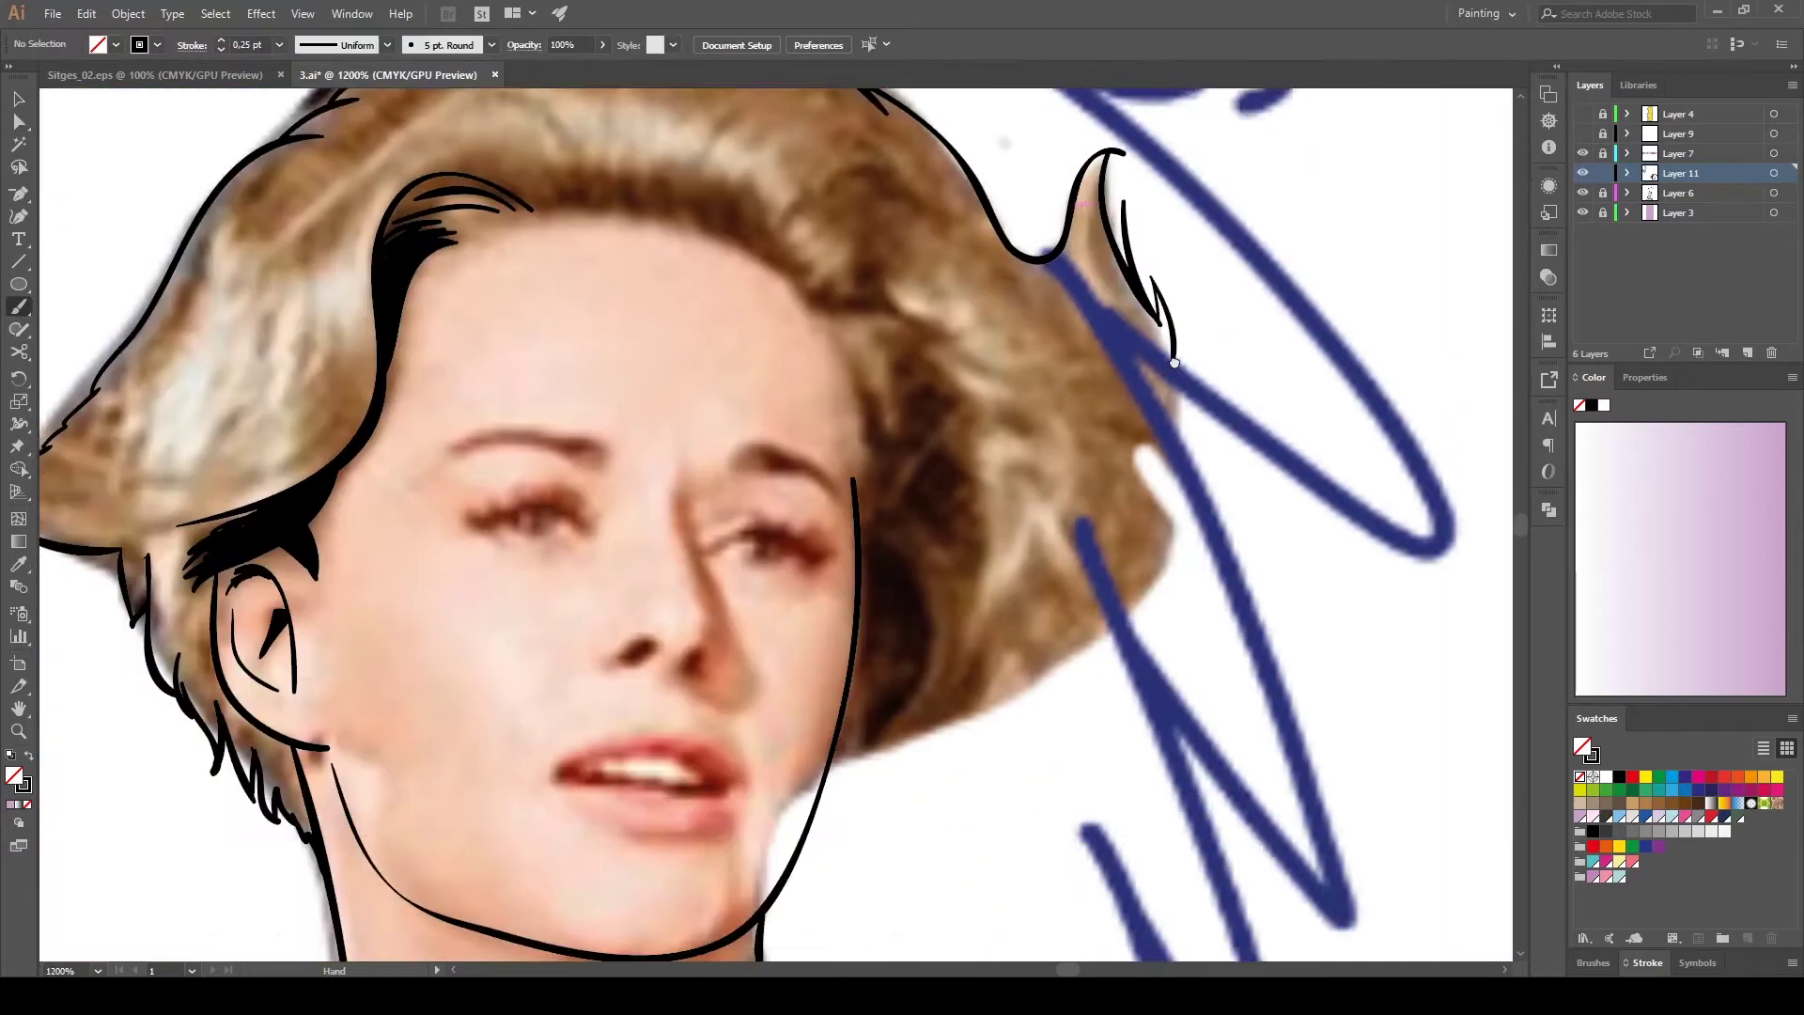
drag(282, 597, 462, 504)
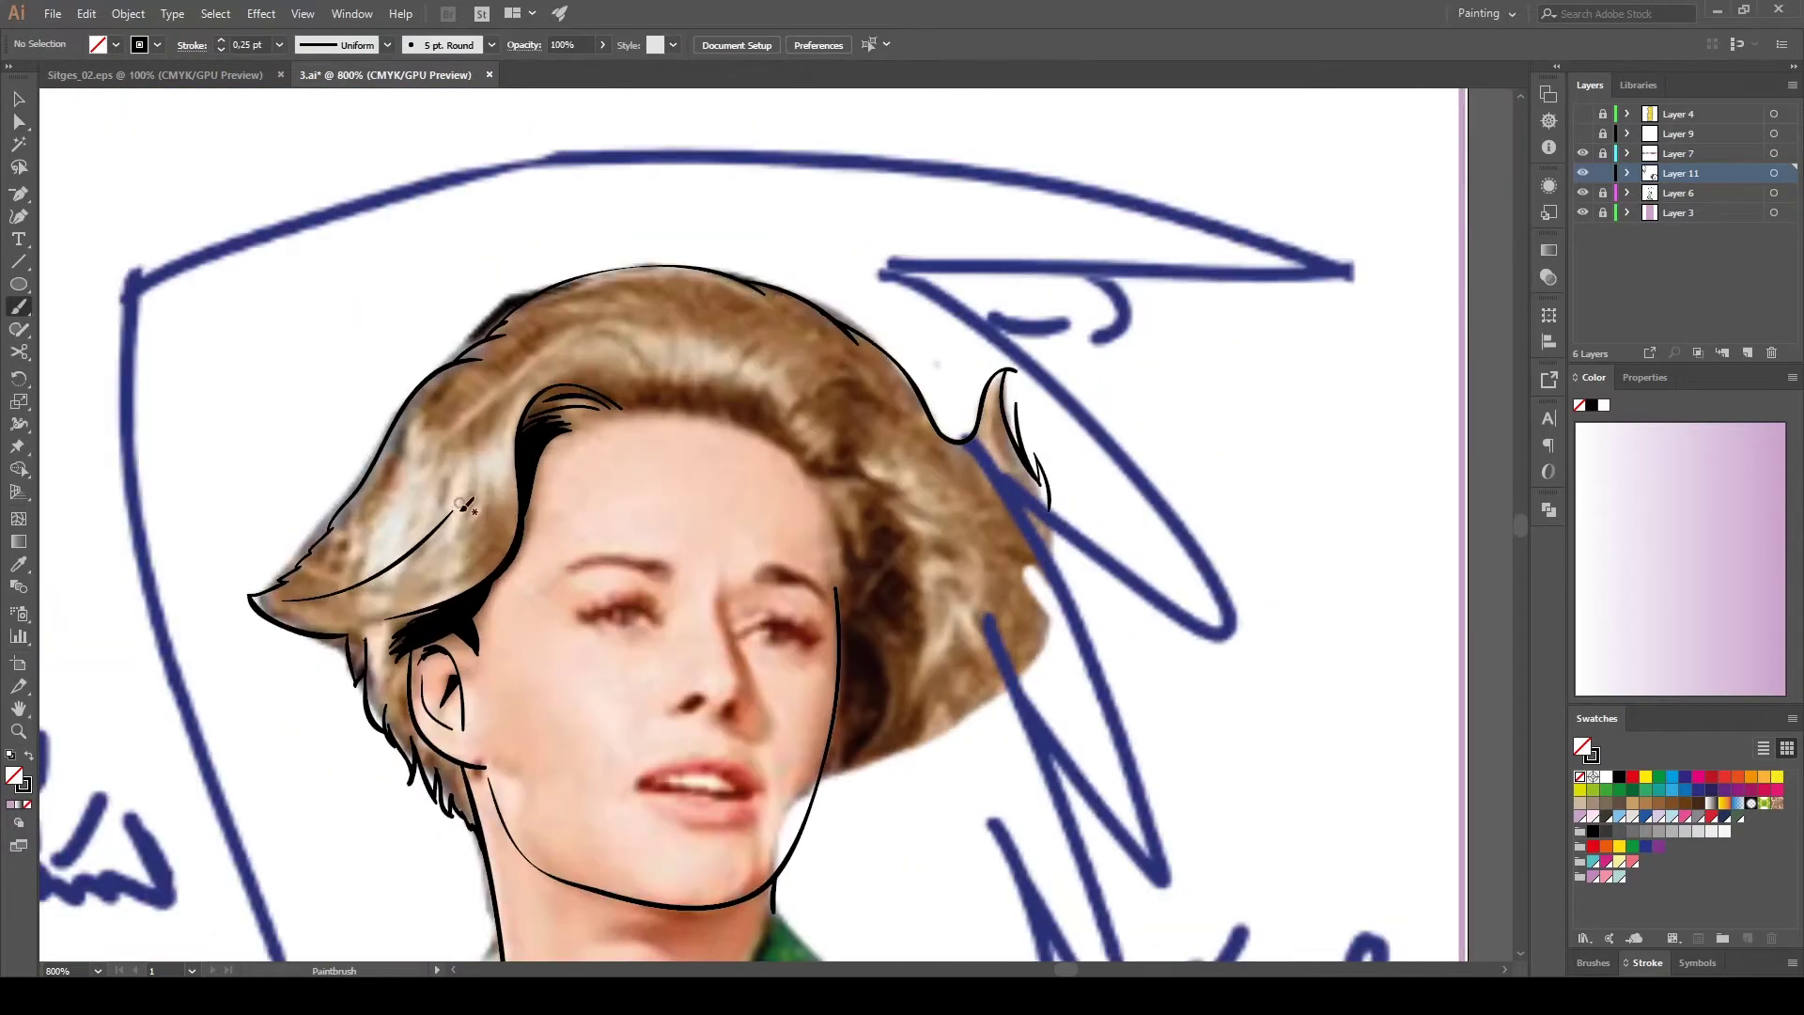
drag(371, 592, 479, 503)
scroll(609, 729, down, 3)
scroll(698, 806, down, 4)
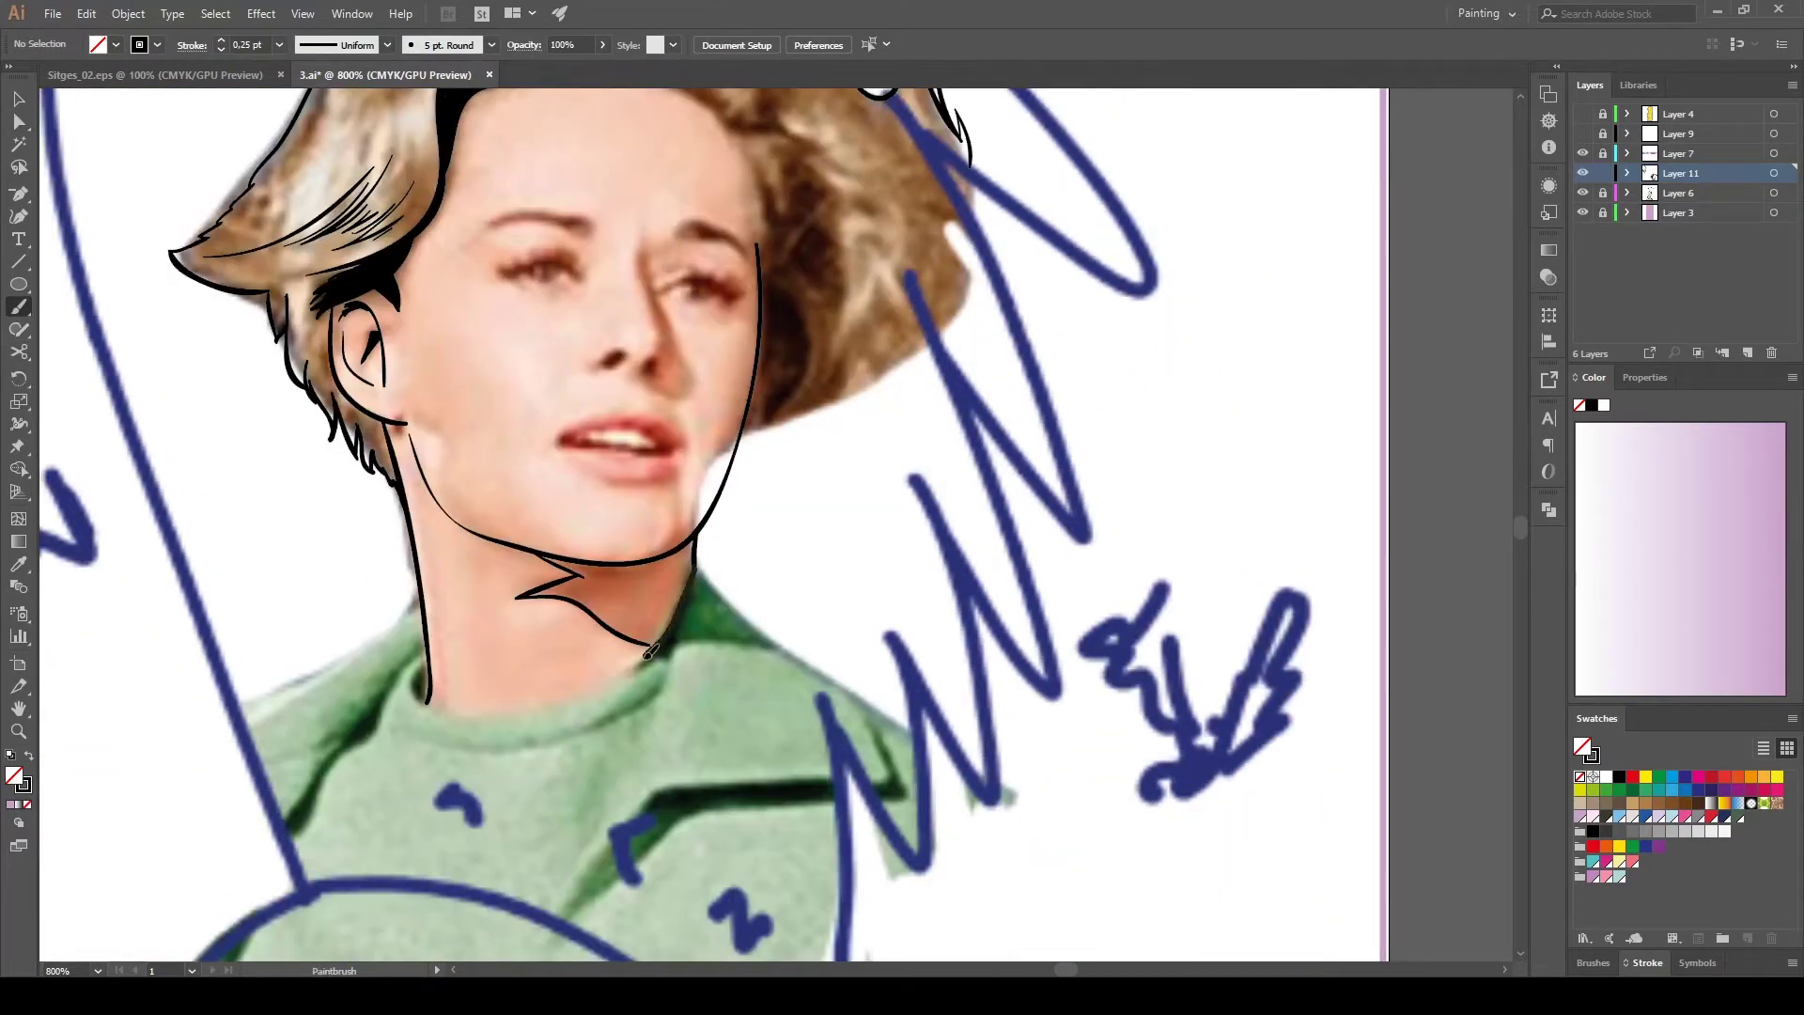
scroll(698, 658, down, 3)
drag(715, 414, 930, 578)
scroll(930, 578, left, 2)
drag(592, 452, 449, 658)
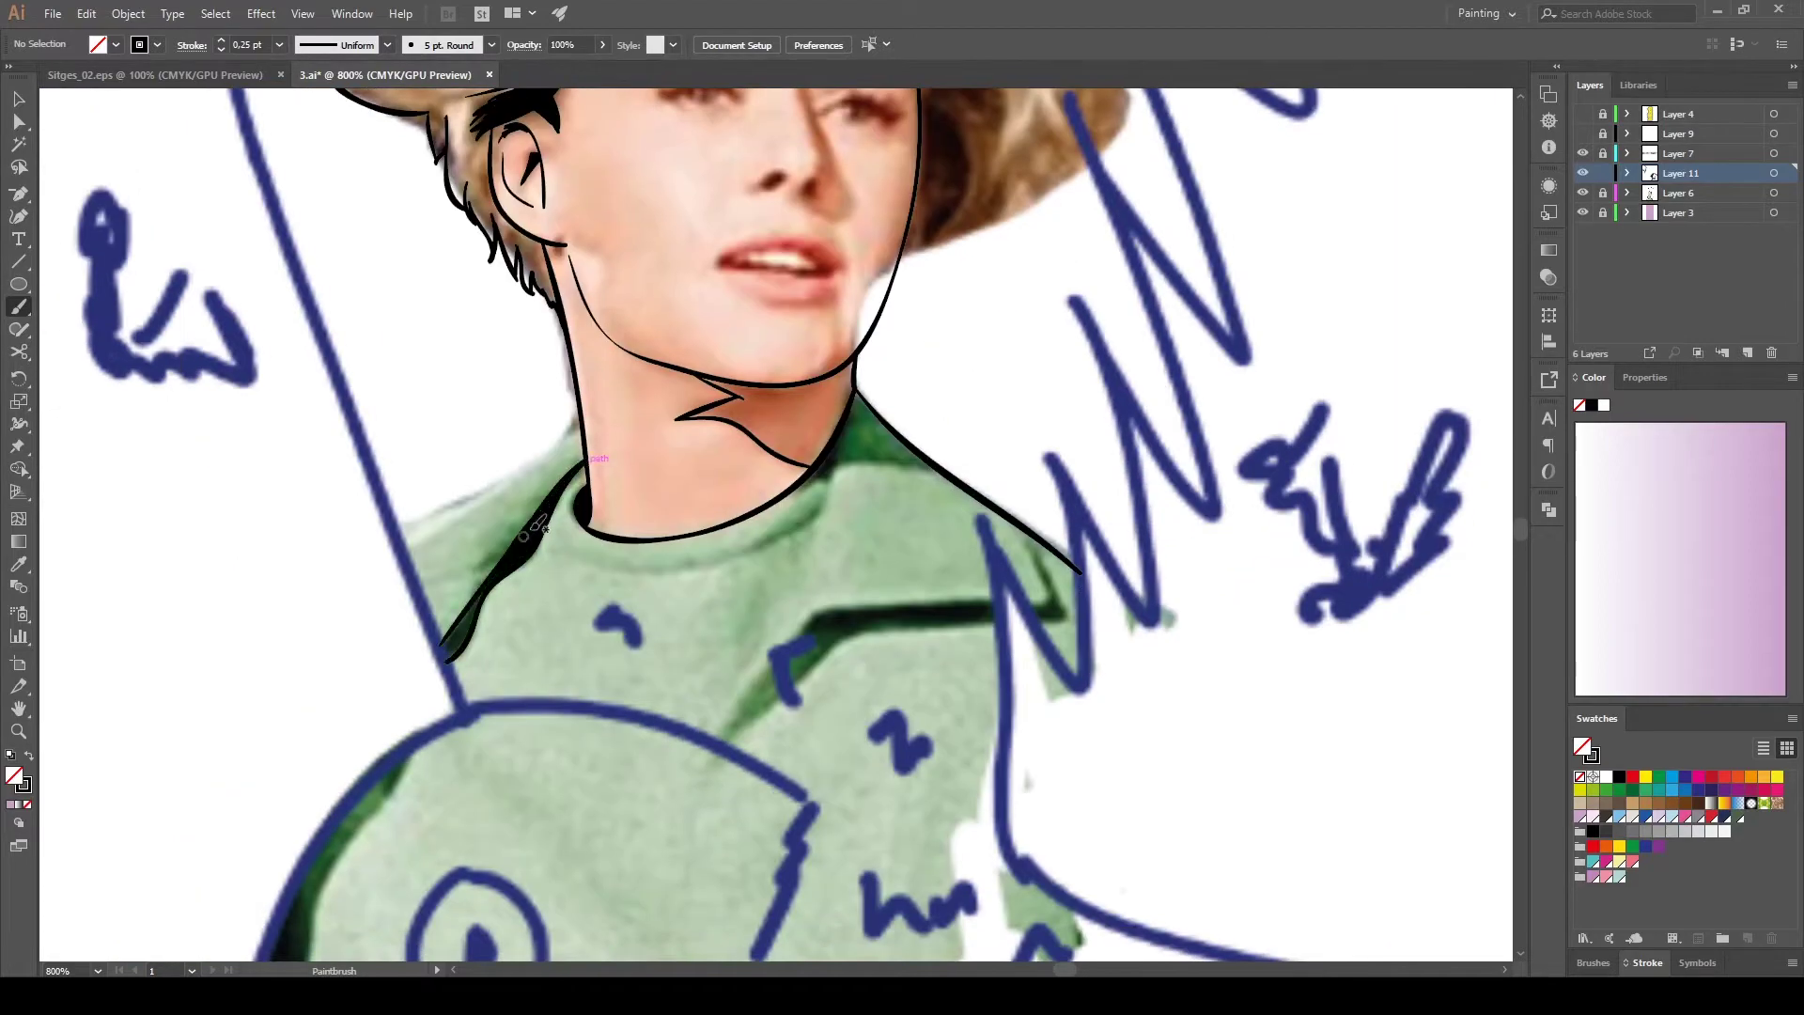
Fill the collar triangle, chin shadow and collar band with solid black and thicken the chin line.
key(ctrl+minus)
key(ctrl+plus)
key(ctrl+plus)
key(ctrl+minus)
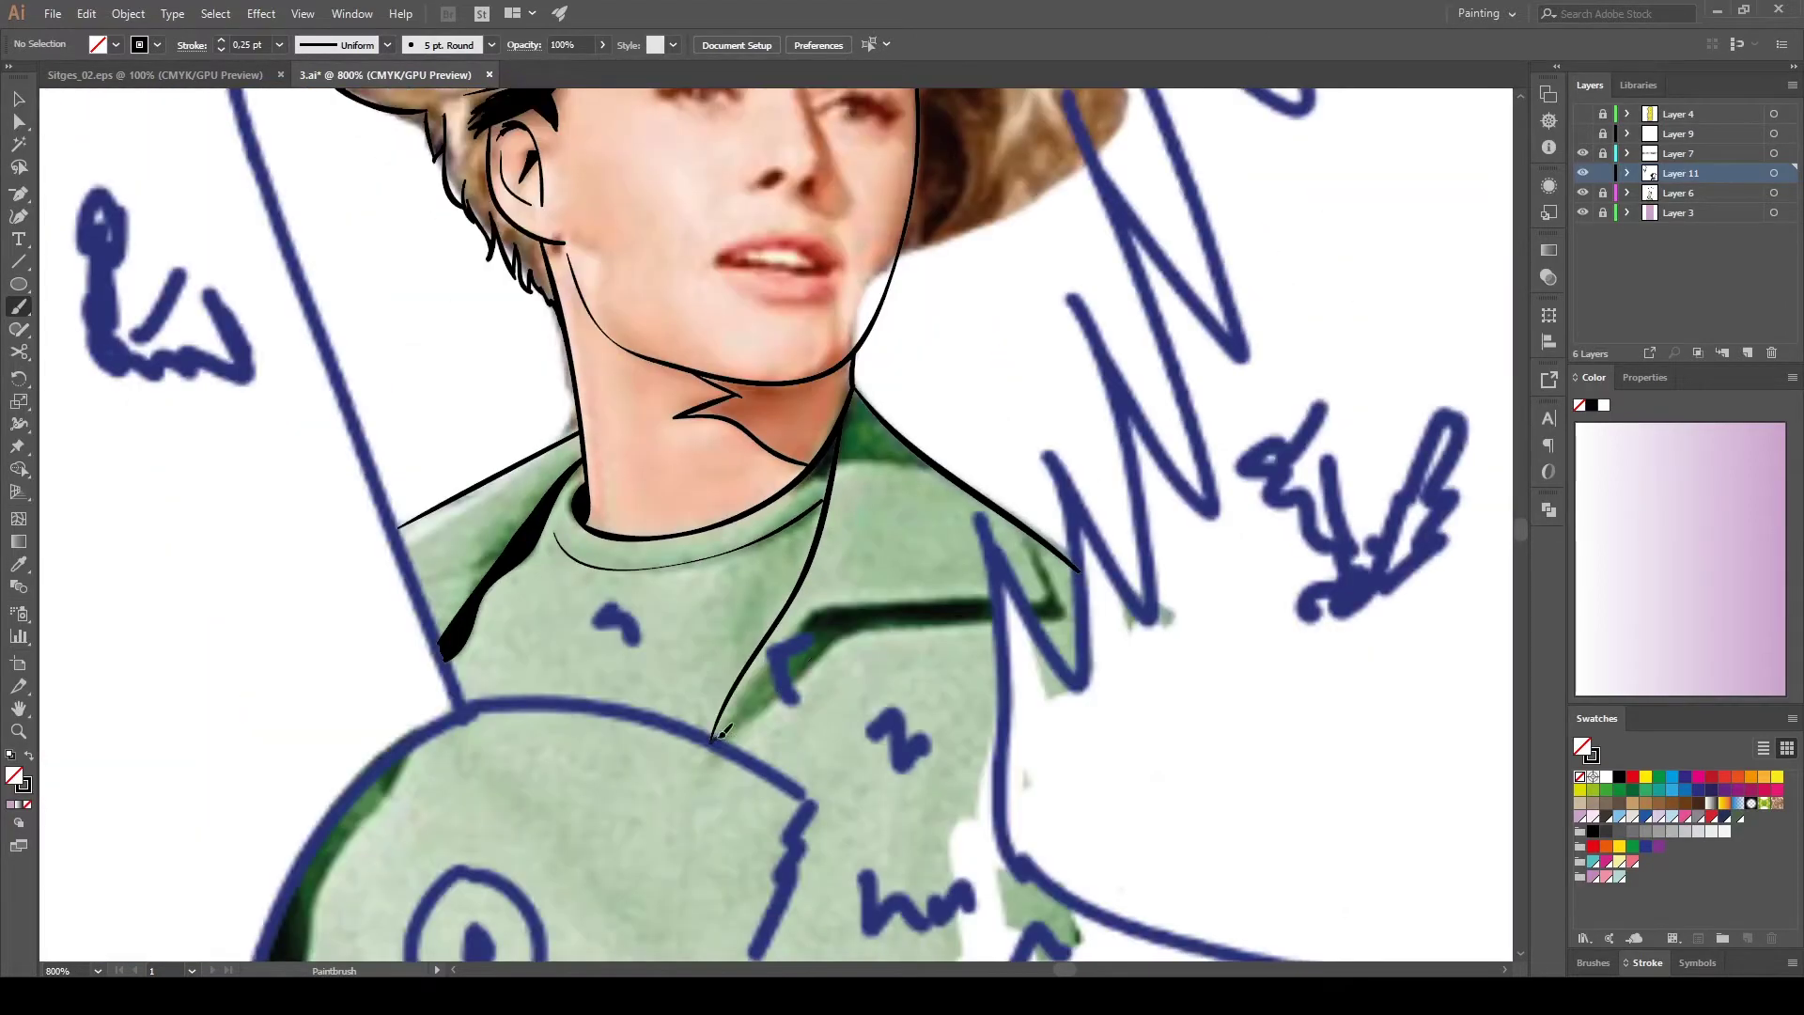
key(ctrl+minus)
key(ctrl+minus)
key(ctrl+plus)
key(ctrl+plus)
key(ctrl+plus)
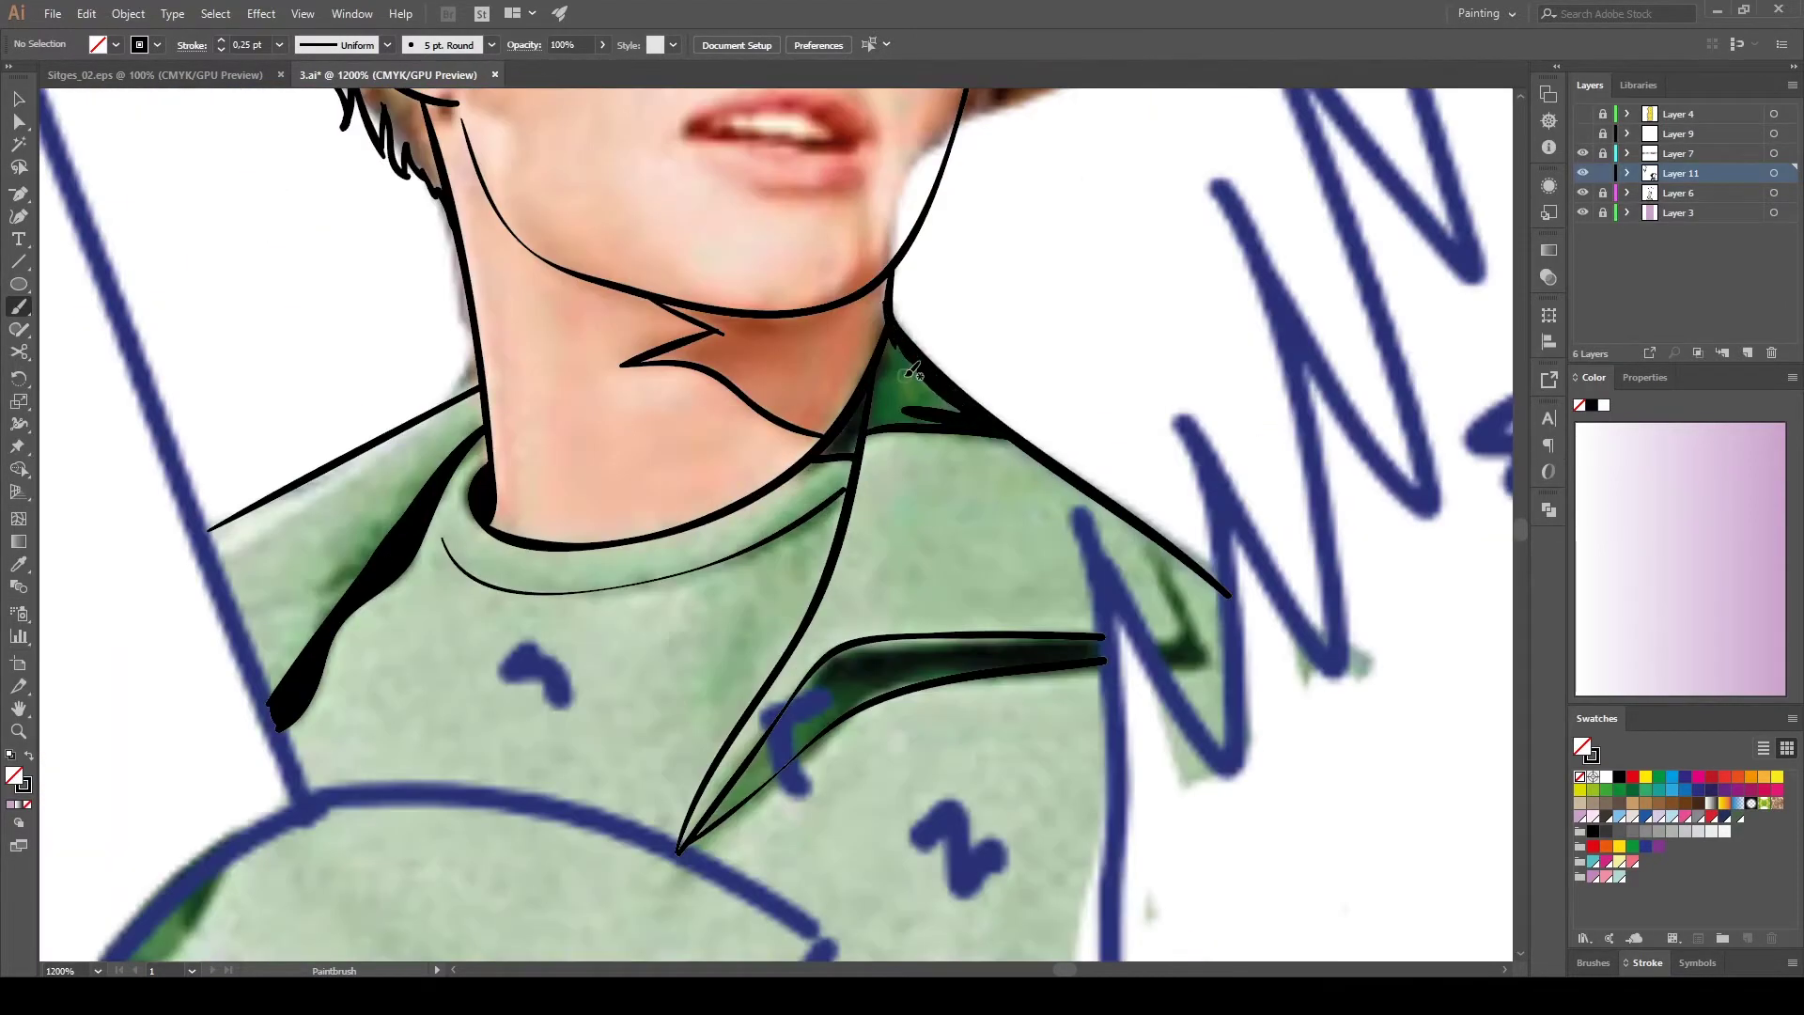
drag(910, 373, 949, 418)
mouse_move(888, 281)
mouse_down()
mouse_move(658, 301)
mouse_move(756, 343)
mouse_up()
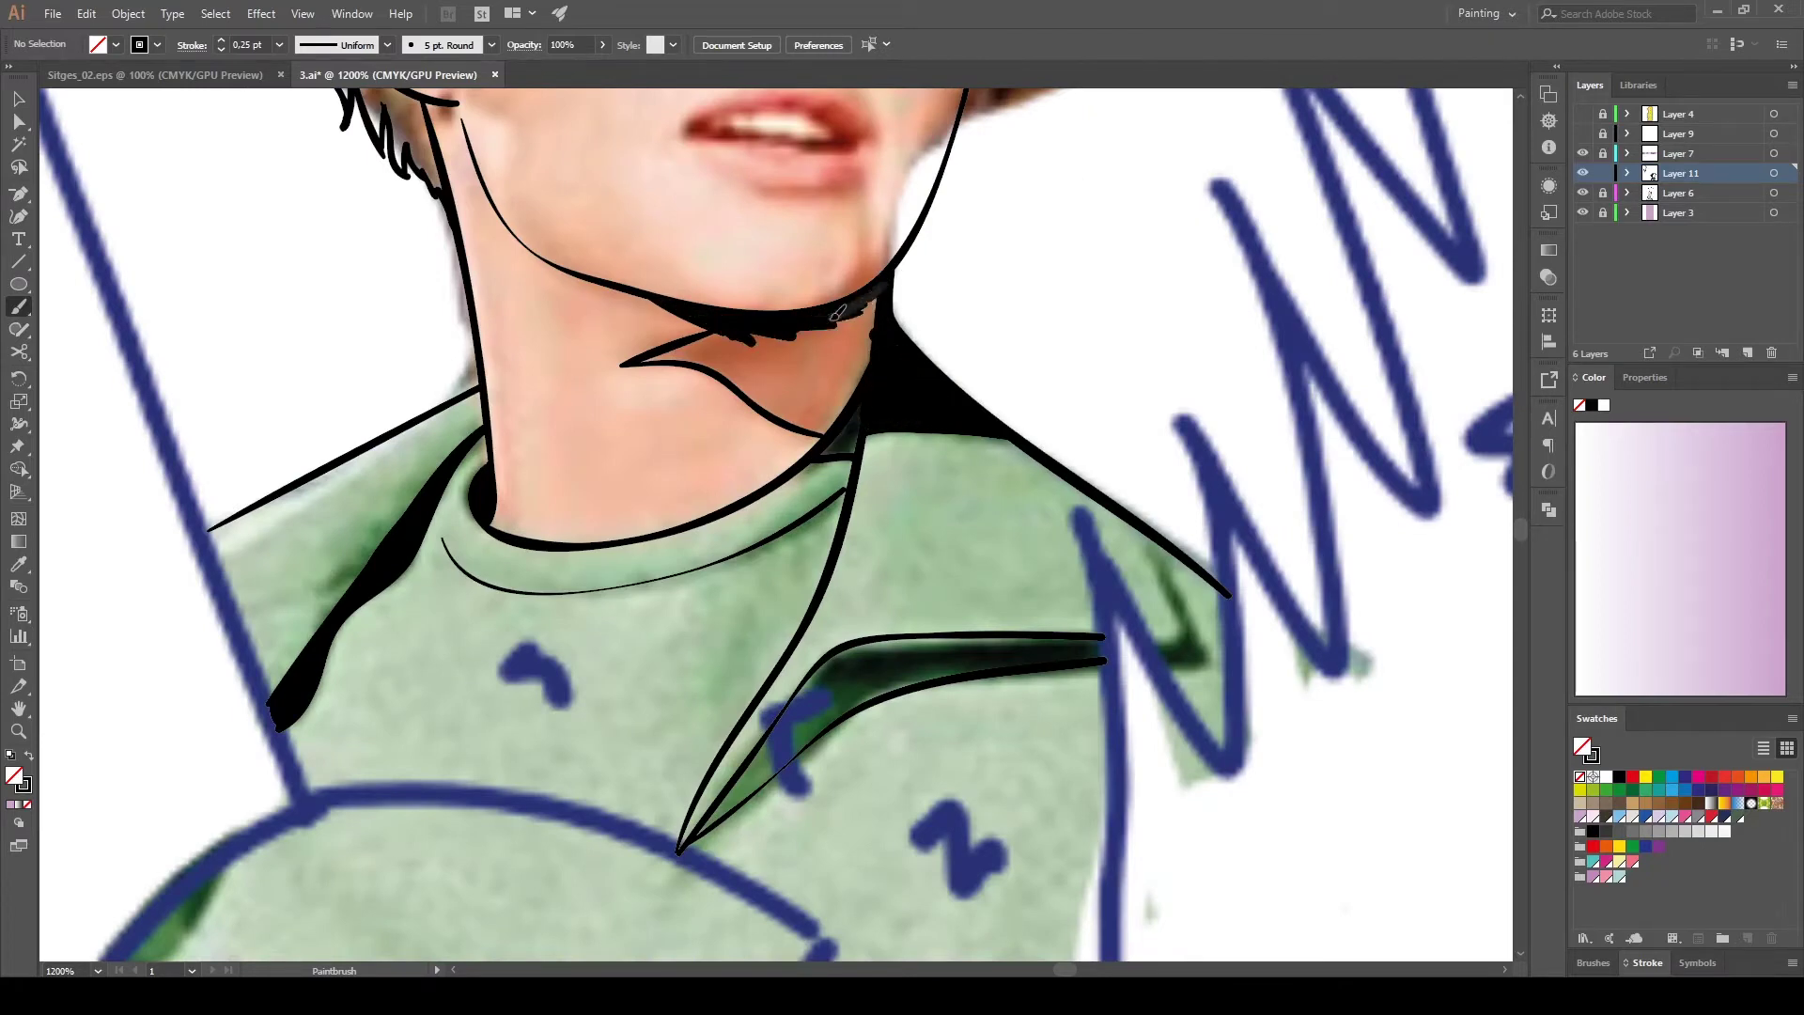
drag(873, 319, 798, 367)
drag(714, 361, 864, 412)
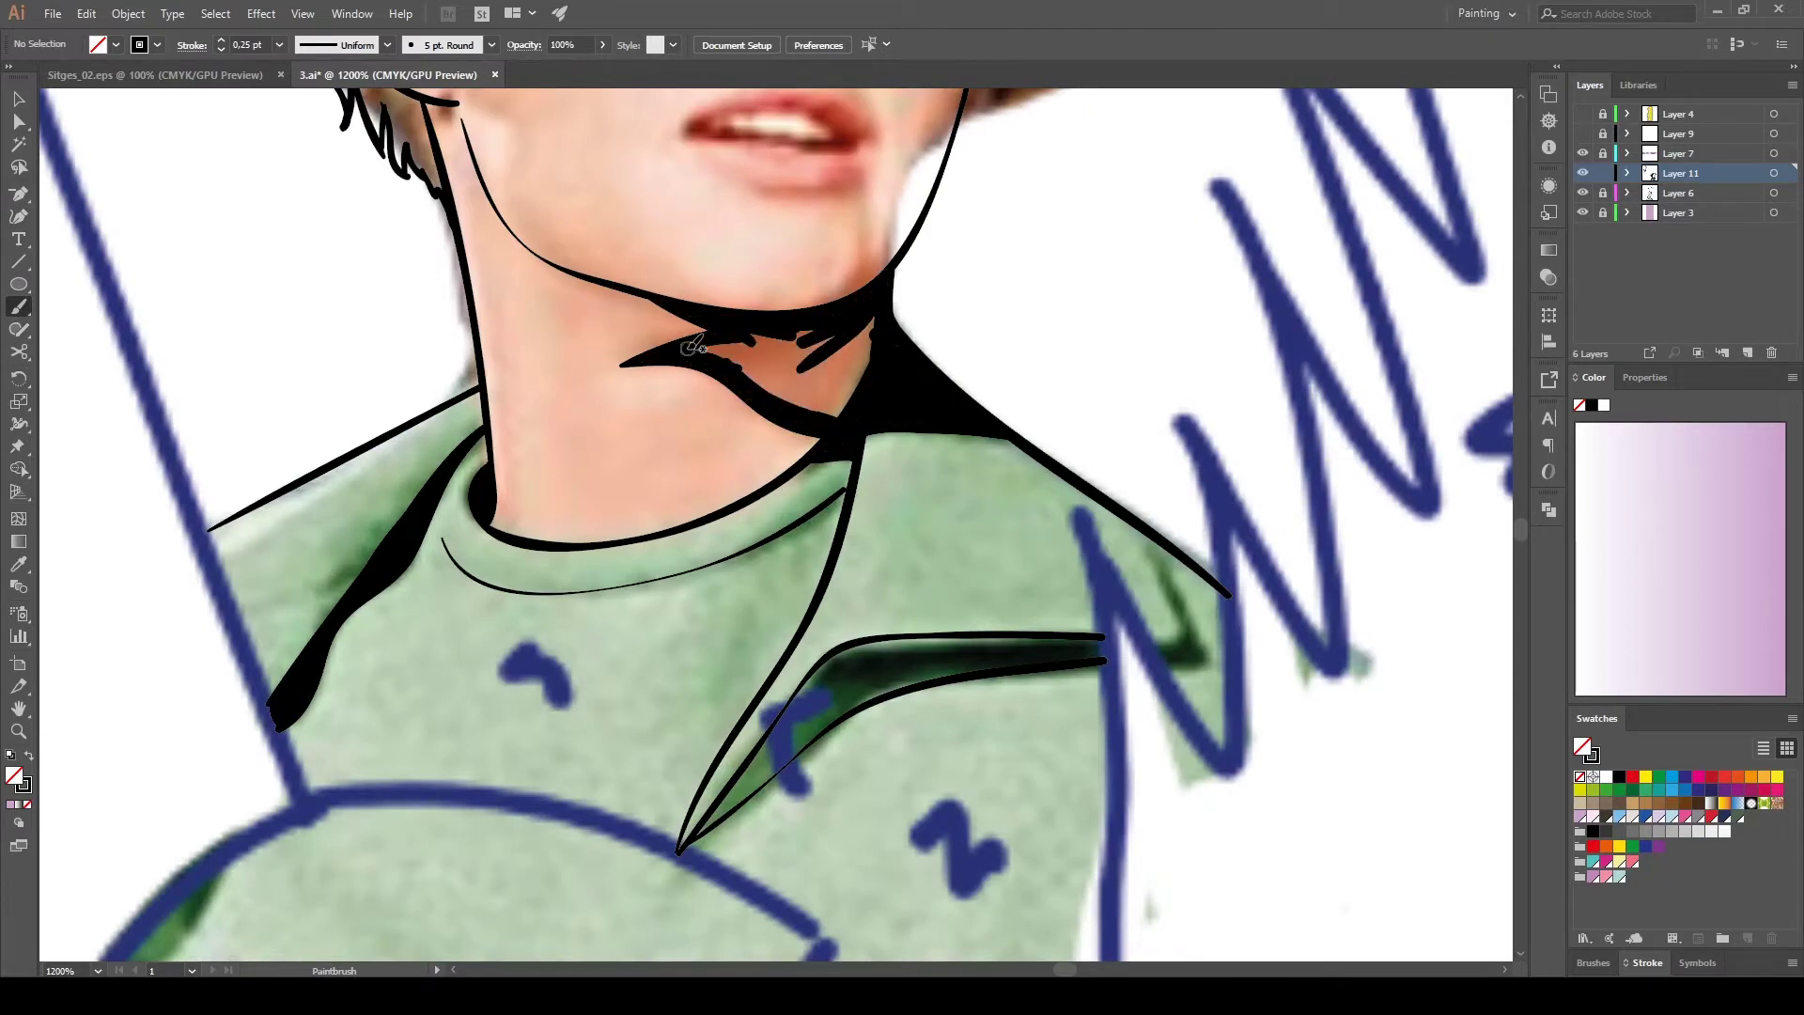
drag(757, 336, 846, 395)
mouse_move(845, 324)
mouse_down()
mouse_move(817, 390)
mouse_move(892, 153)
mouse_up()
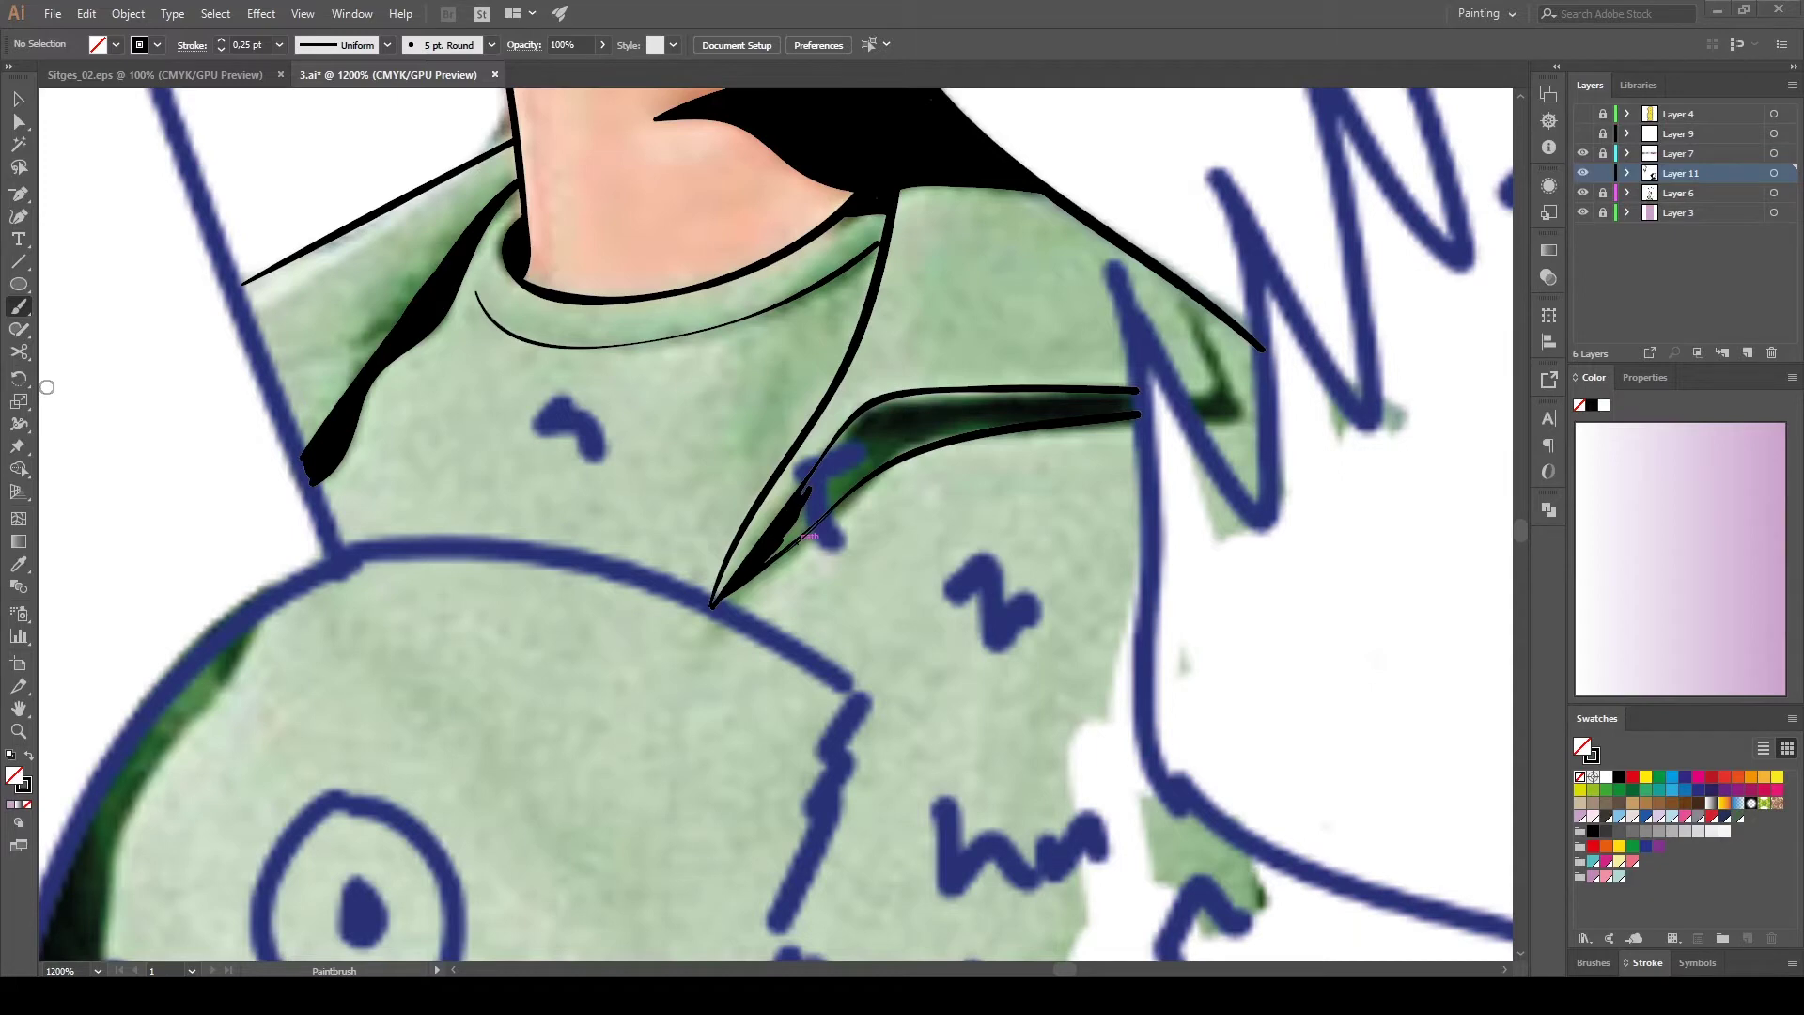
drag(807, 536, 1047, 523)
mouse_move(826, 489)
mouse_down()
mouse_move(1106, 402)
mouse_move(1050, 949)
mouse_up()
Outline the lower and upper lips, the nose line and the nostril curve.
drag(659, 499, 804, 516)
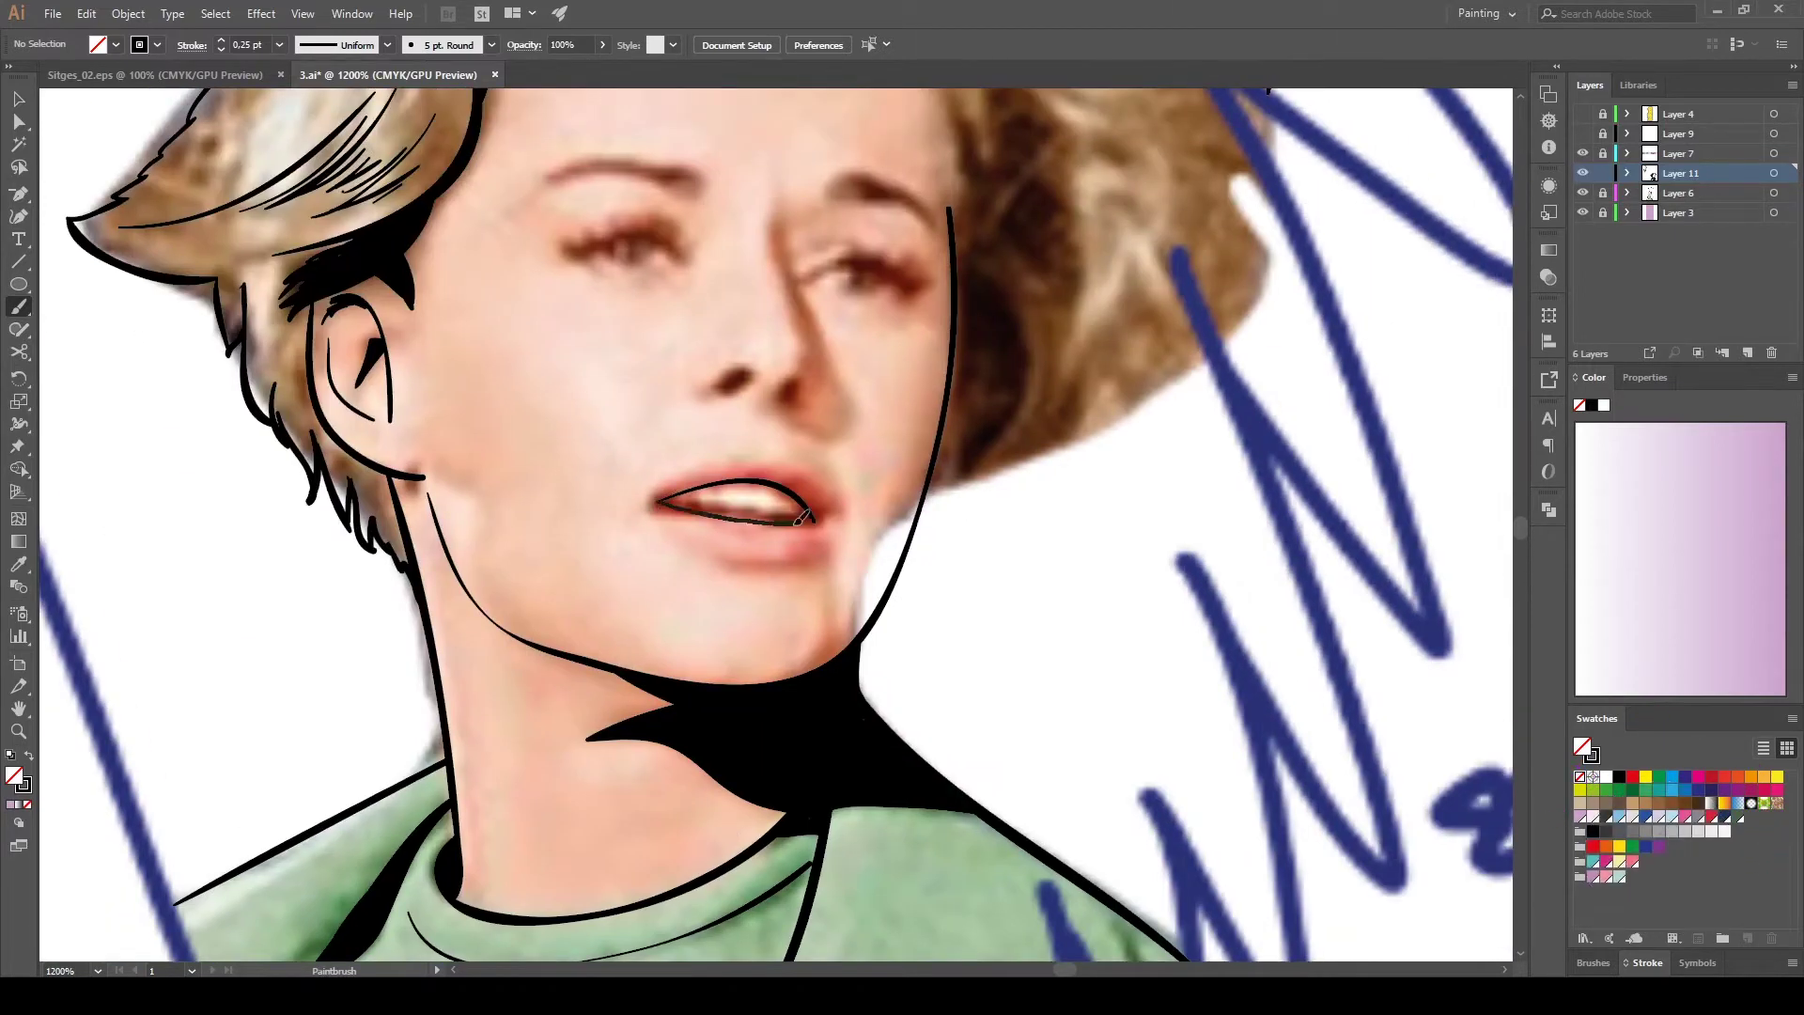
key(ctrl+plus)
drag(488, 435, 894, 515)
key(ctrl+minus)
drag(647, 460, 801, 459)
drag(766, 171, 803, 368)
drag(683, 334, 688, 362)
Add black hair-strand strokes, then zoom out to review the whole artwork.
key(ctrl+minus)
scroll(785, 359, up, 3)
drag(822, 404, 996, 418)
key(ctrl+0)
key(ctrl+plus)
key(ctrl+plus)
key(ctrl+plus)
key(v)
key(b)
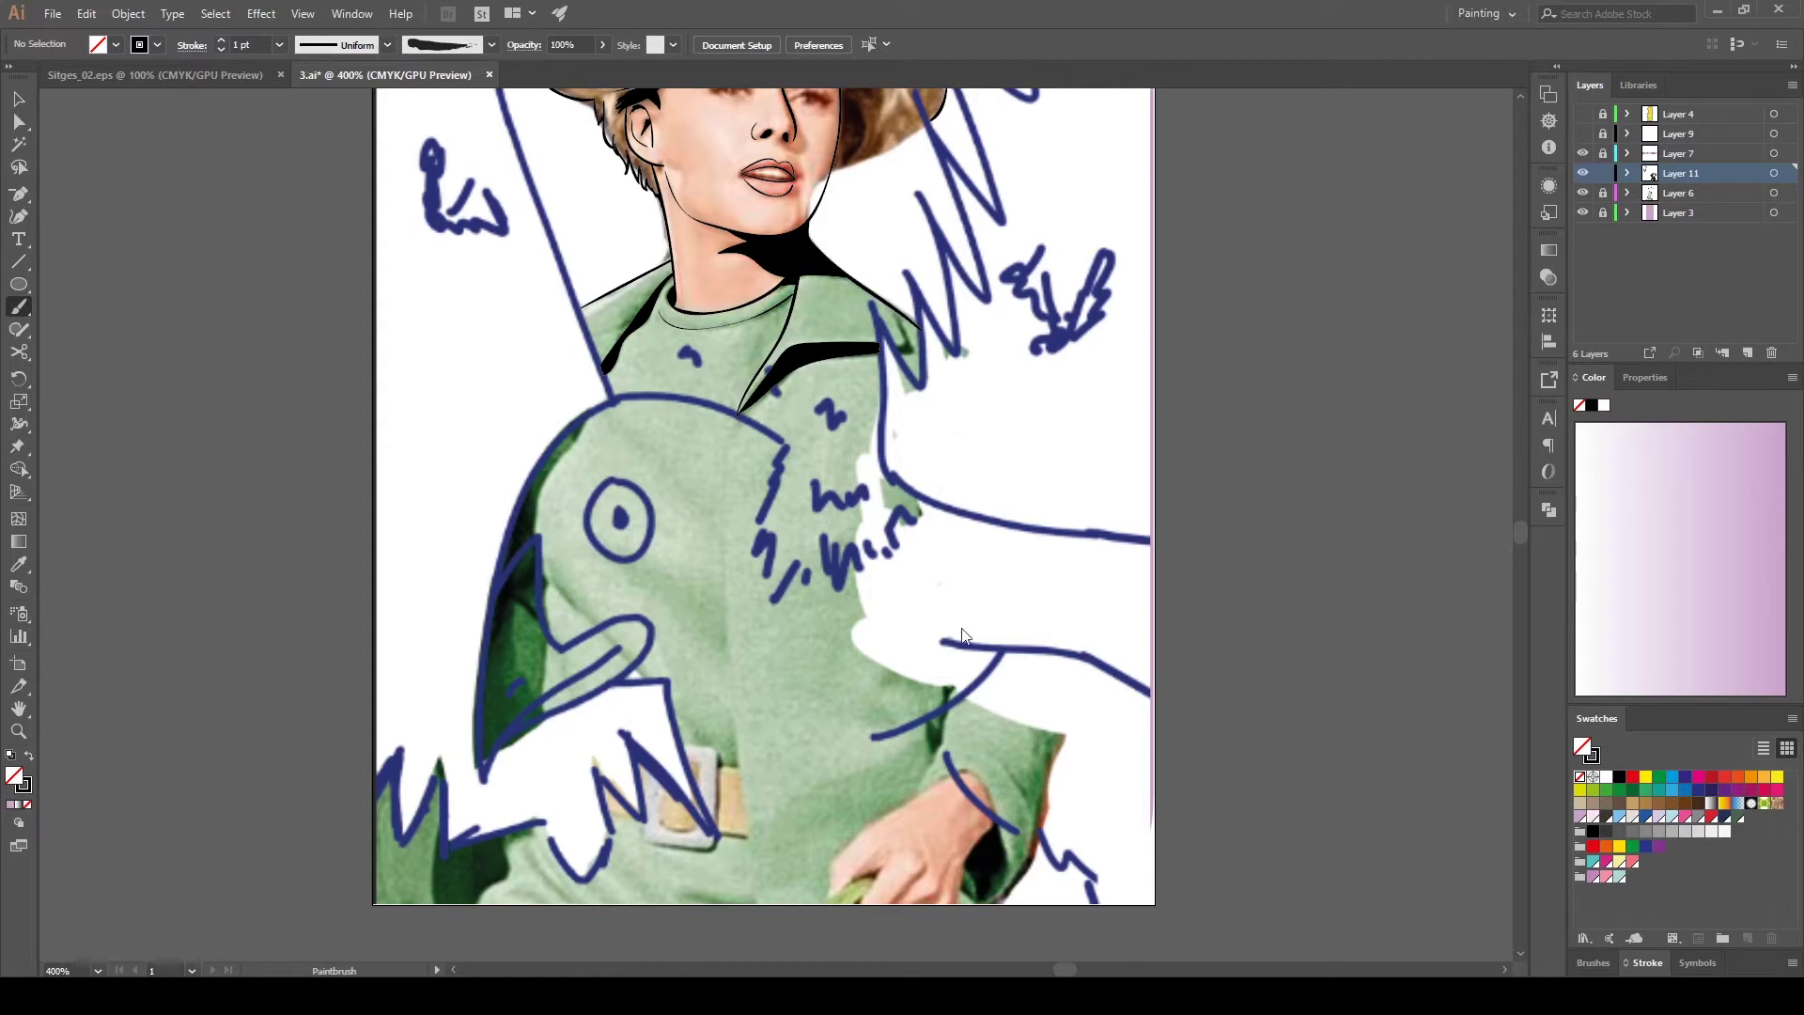
Ink the bird's left outline, top arc, feather tip and zigzag right side in black.
mouse_move(488, 775)
mouse_down()
mouse_move(620, 389)
mouse_move(423, 371)
mouse_up()
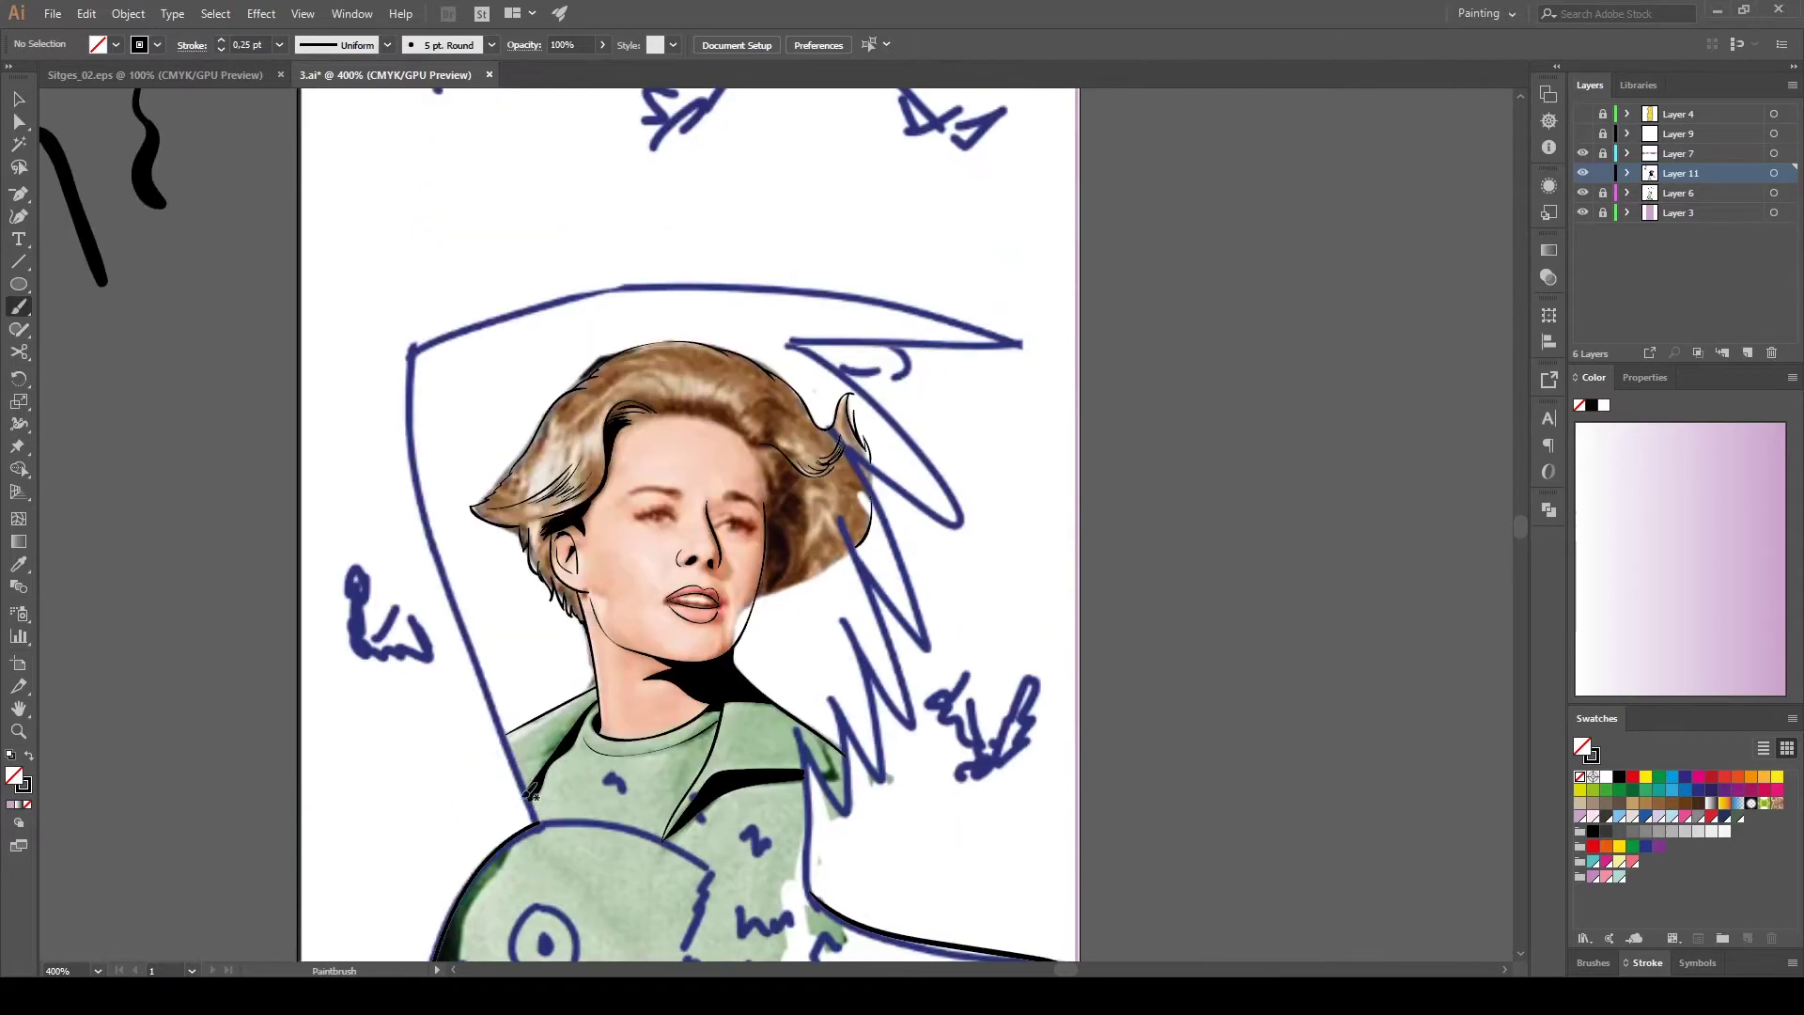
drag(419, 364, 1050, 266)
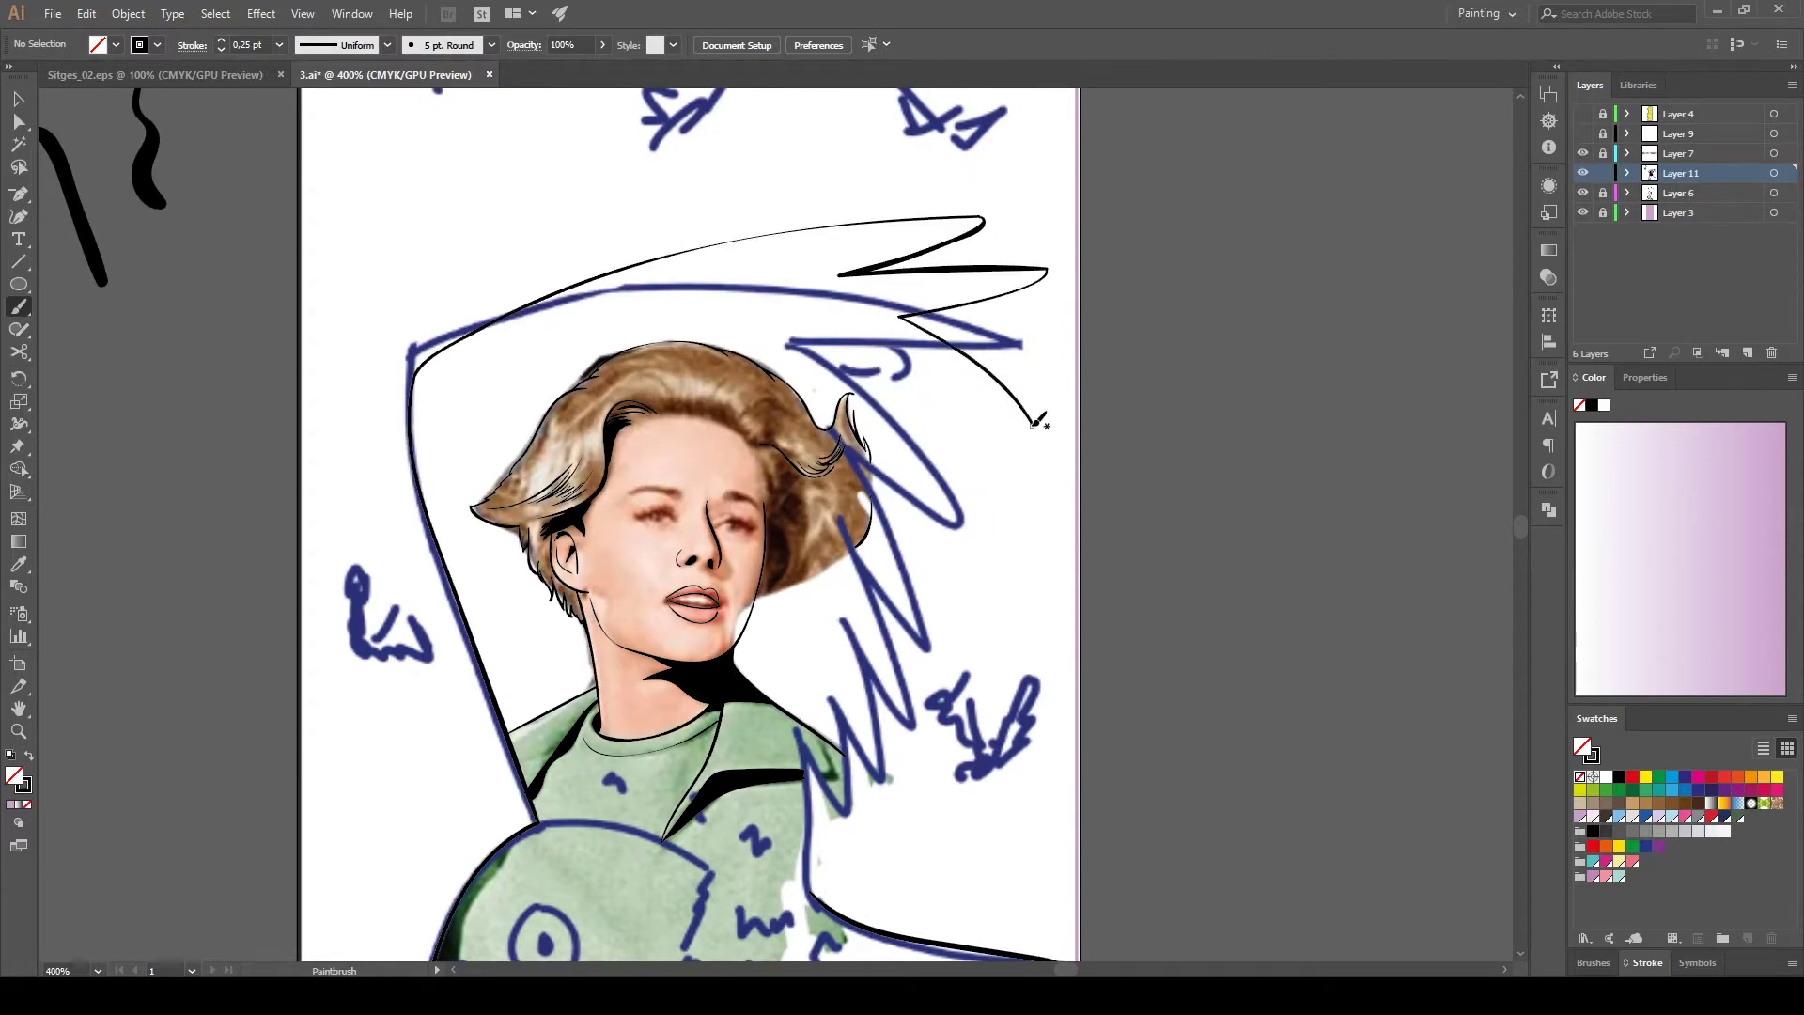
drag(1031, 410, 816, 759)
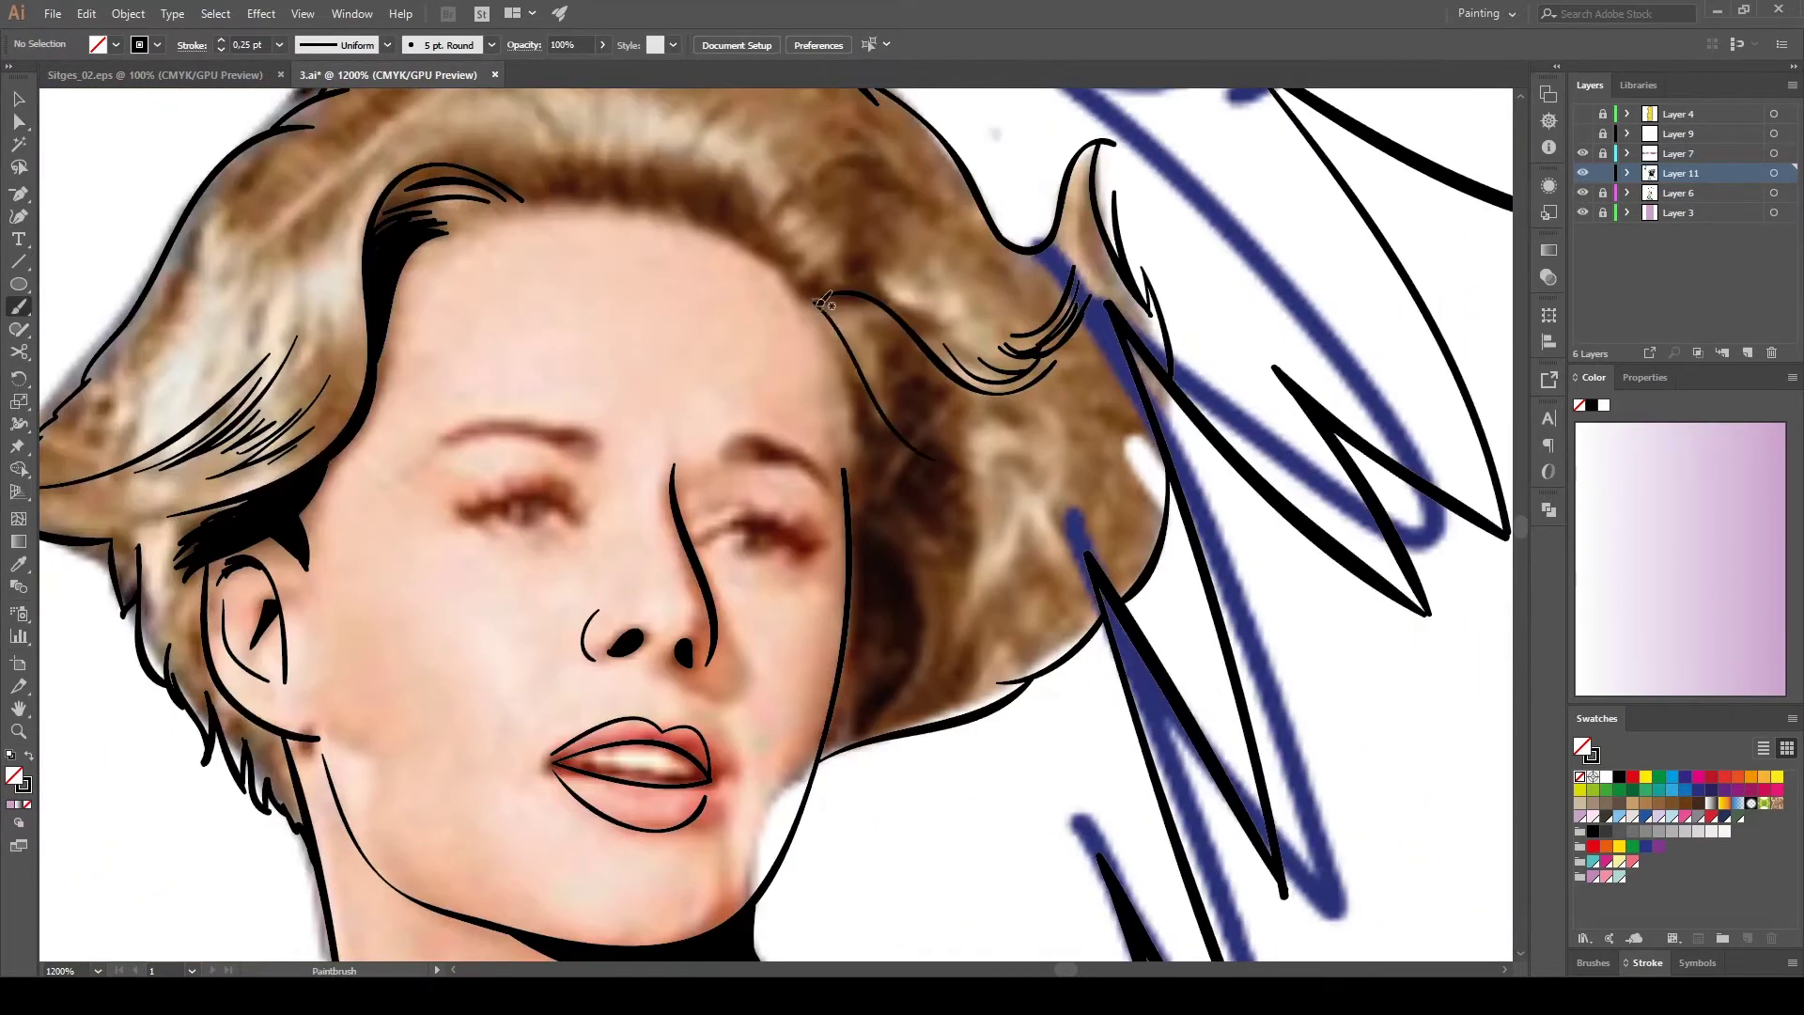
Ink hair lines beside the cheek and fill the cheek-hair shadow solid black.
drag(823, 302, 902, 522)
mouse_move(851, 451)
mouse_down()
mouse_move(916, 742)
mouse_move(925, 706)
mouse_move(857, 470)
mouse_move(884, 742)
mouse_up()
drag(902, 574, 869, 630)
drag(846, 714, 824, 756)
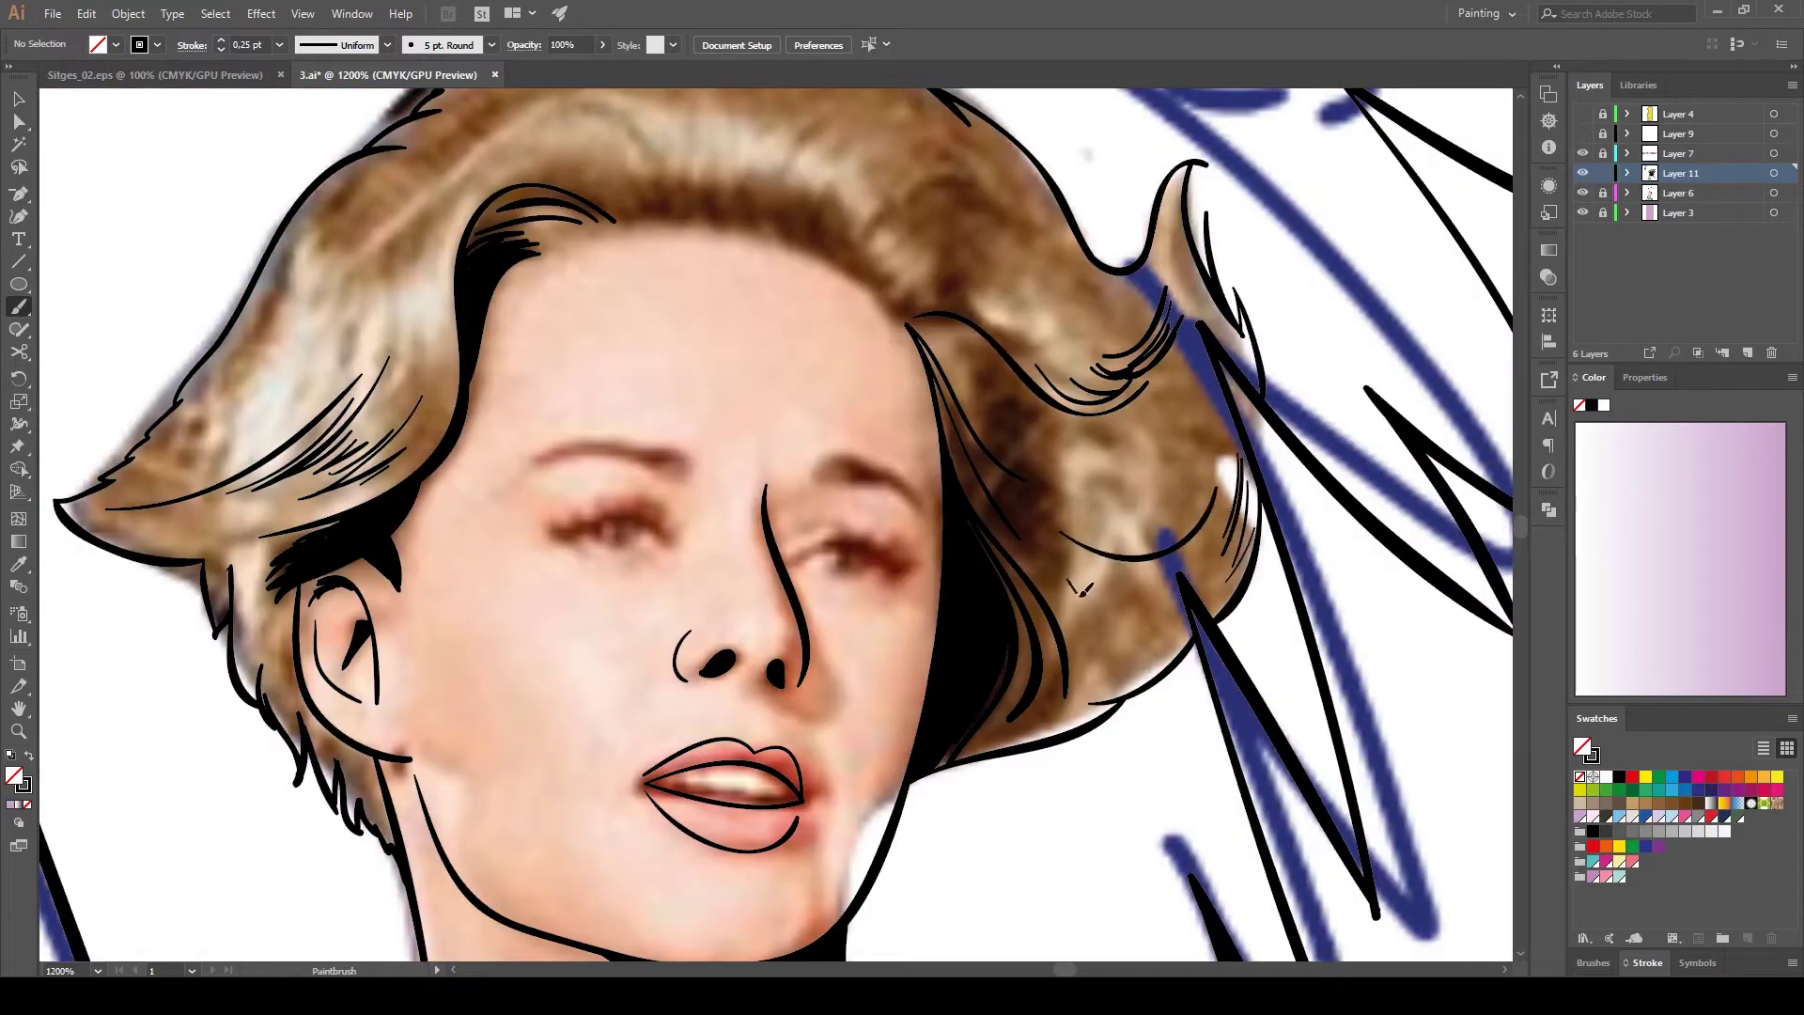
drag(1080, 590, 1259, 479)
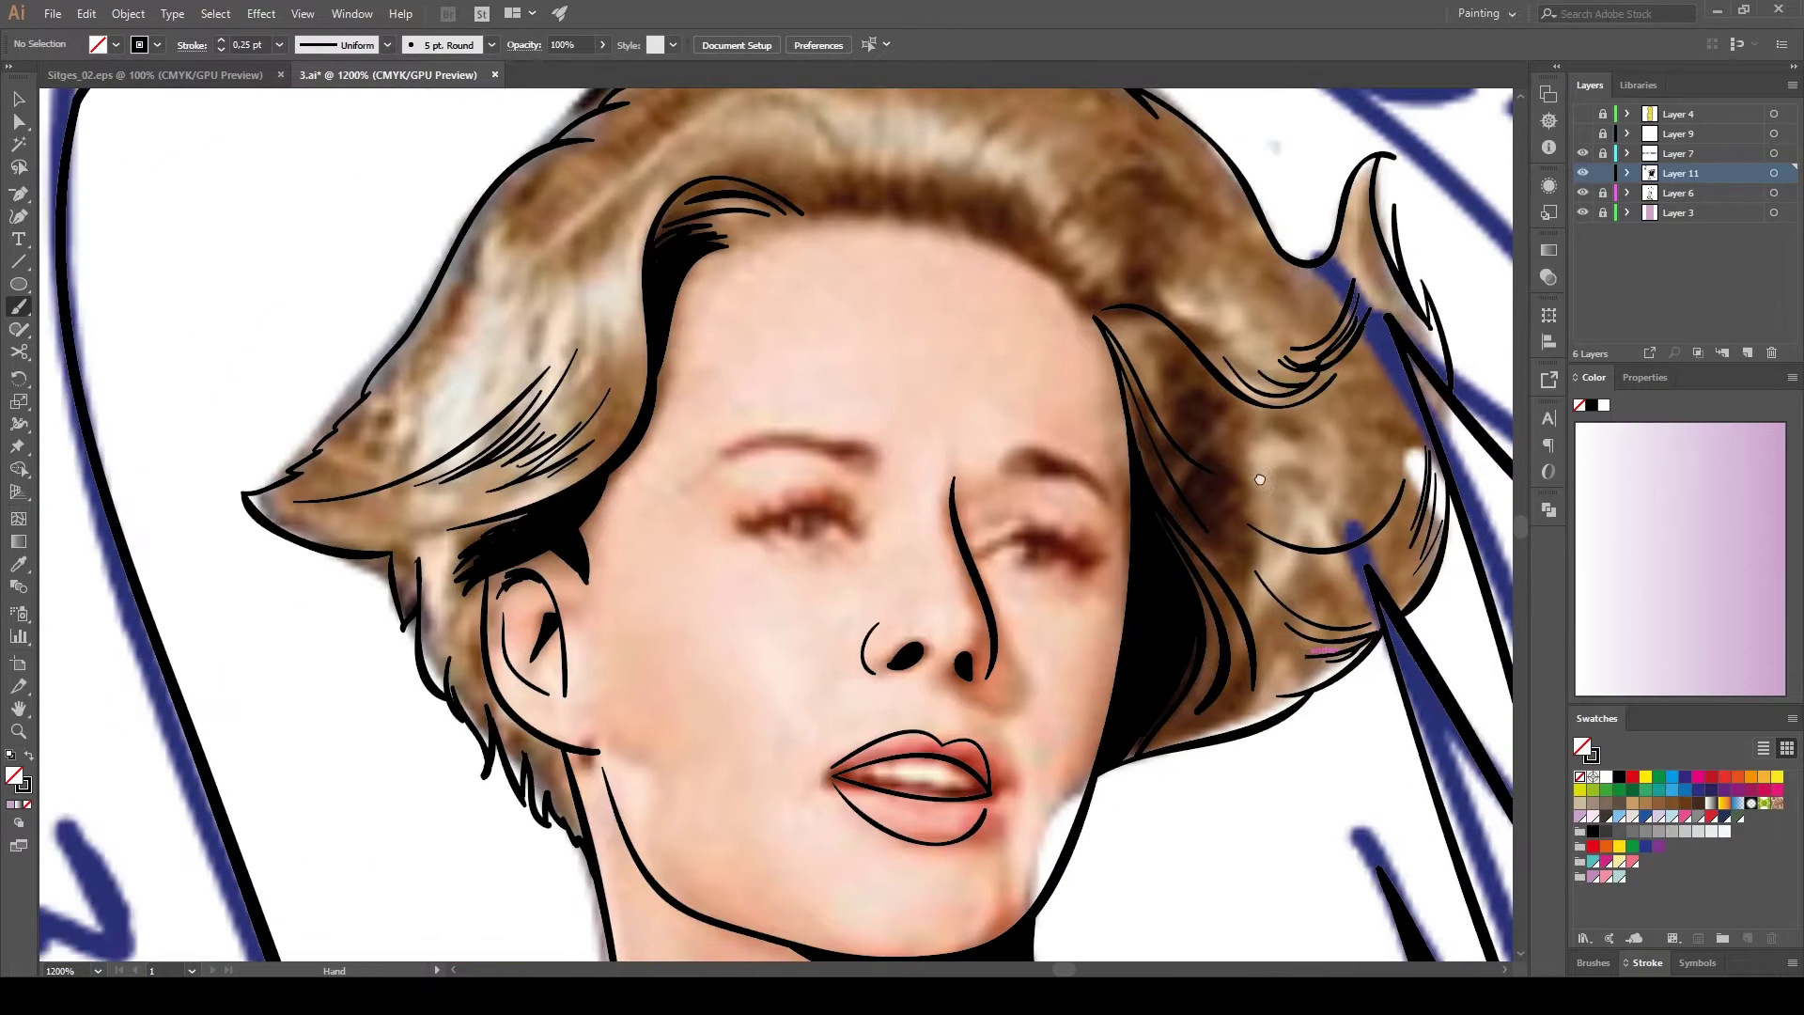
Add hair strands near the ear, the left eyelid line, and fine strands along the top hairline.
mouse_move(452, 548)
mouse_down()
mouse_move(483, 567)
mouse_move(313, 531)
mouse_up()
drag(573, 490, 696, 504)
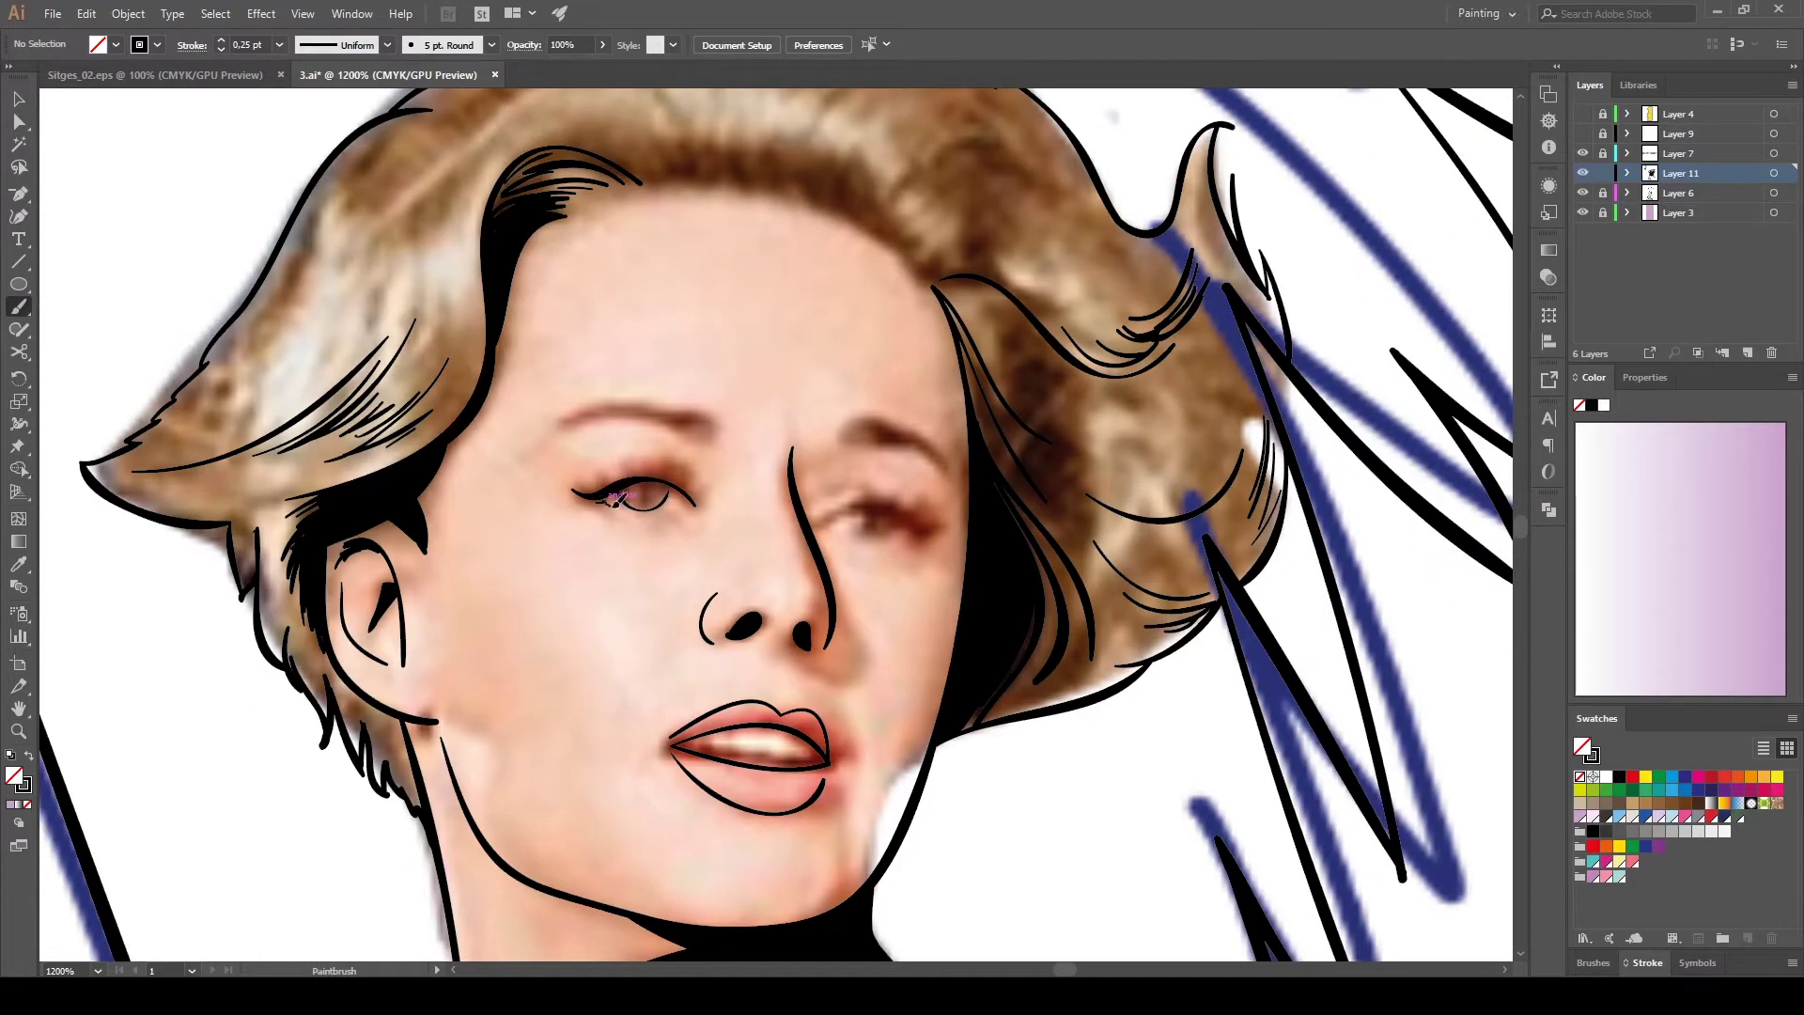
mouse_move(682, 374)
mouse_down()
mouse_move(644, 267)
mouse_move(651, 488)
mouse_up()
drag(648, 244, 362, 324)
drag(620, 296, 794, 310)
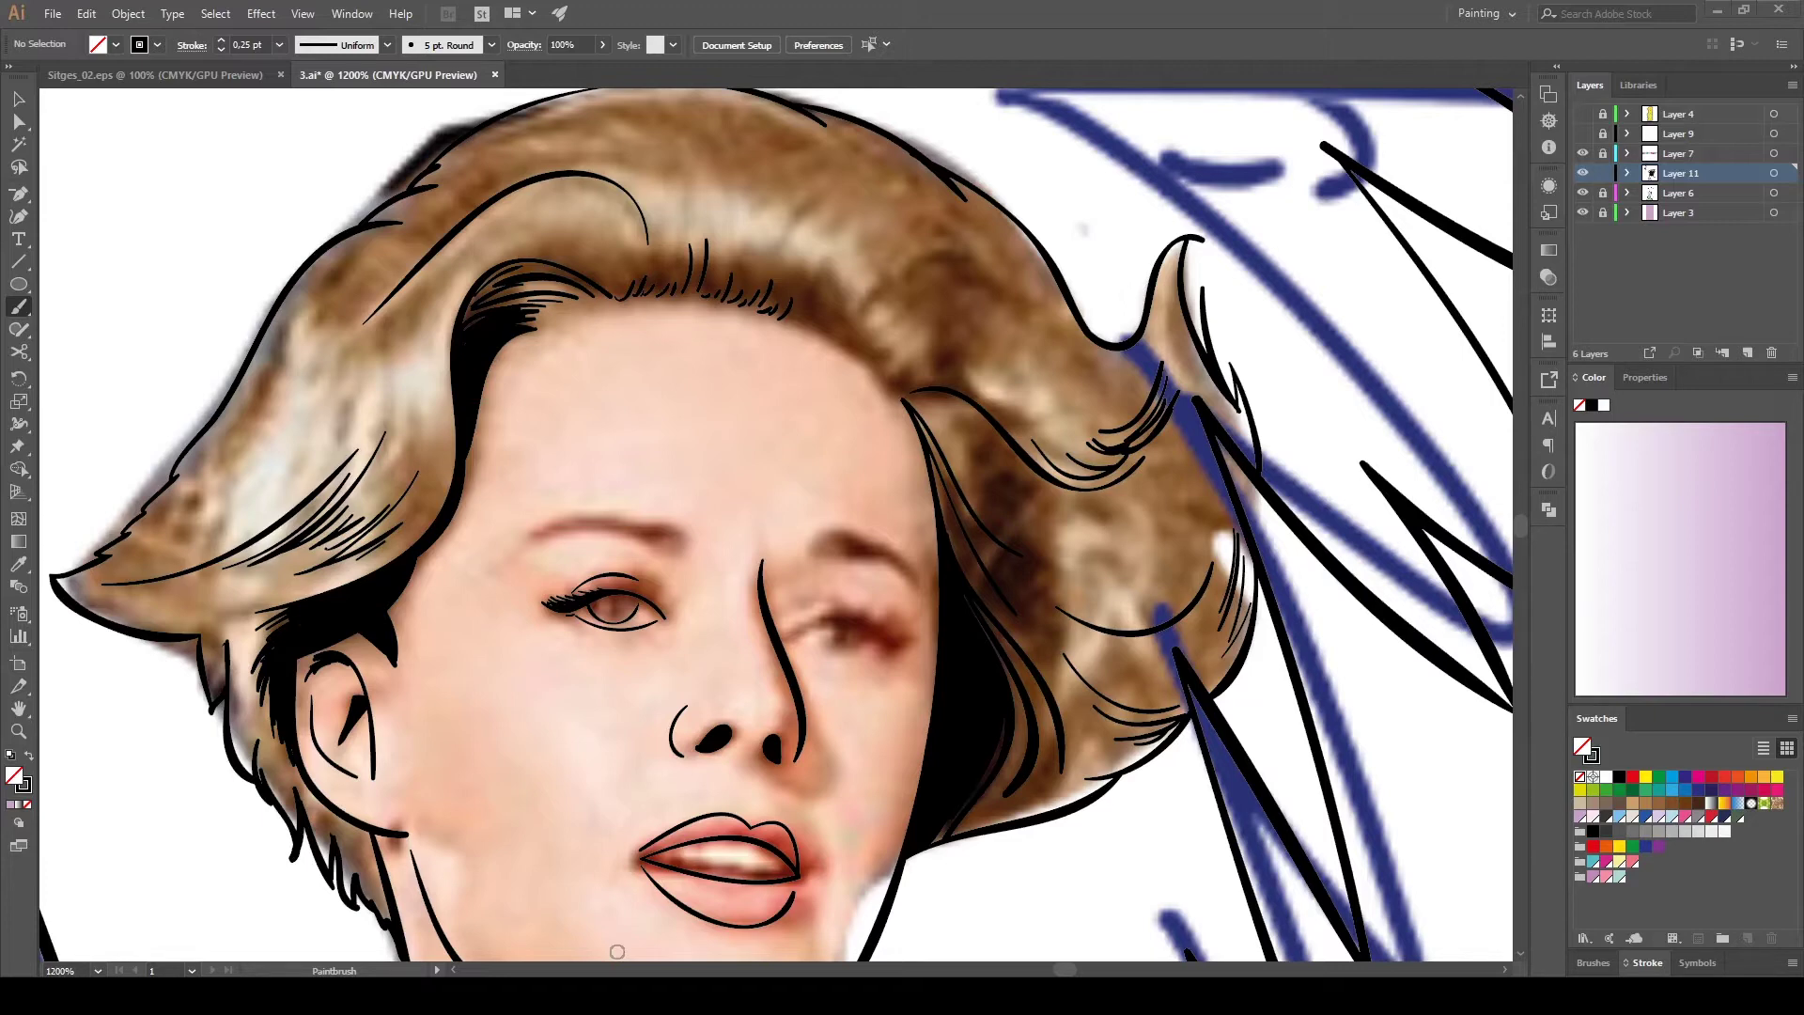
Draw two extra lines on the woman's neck.
scroll(484, 483, down, 5)
drag(594, 826, 599, 869)
drag(729, 729, 674, 859)
scroll(677, 845, up, 2)
Zoom out to 800%, pan around the portrait, then zoom to 1600% on the face.
click(19, 122)
key(ctrl+minus)
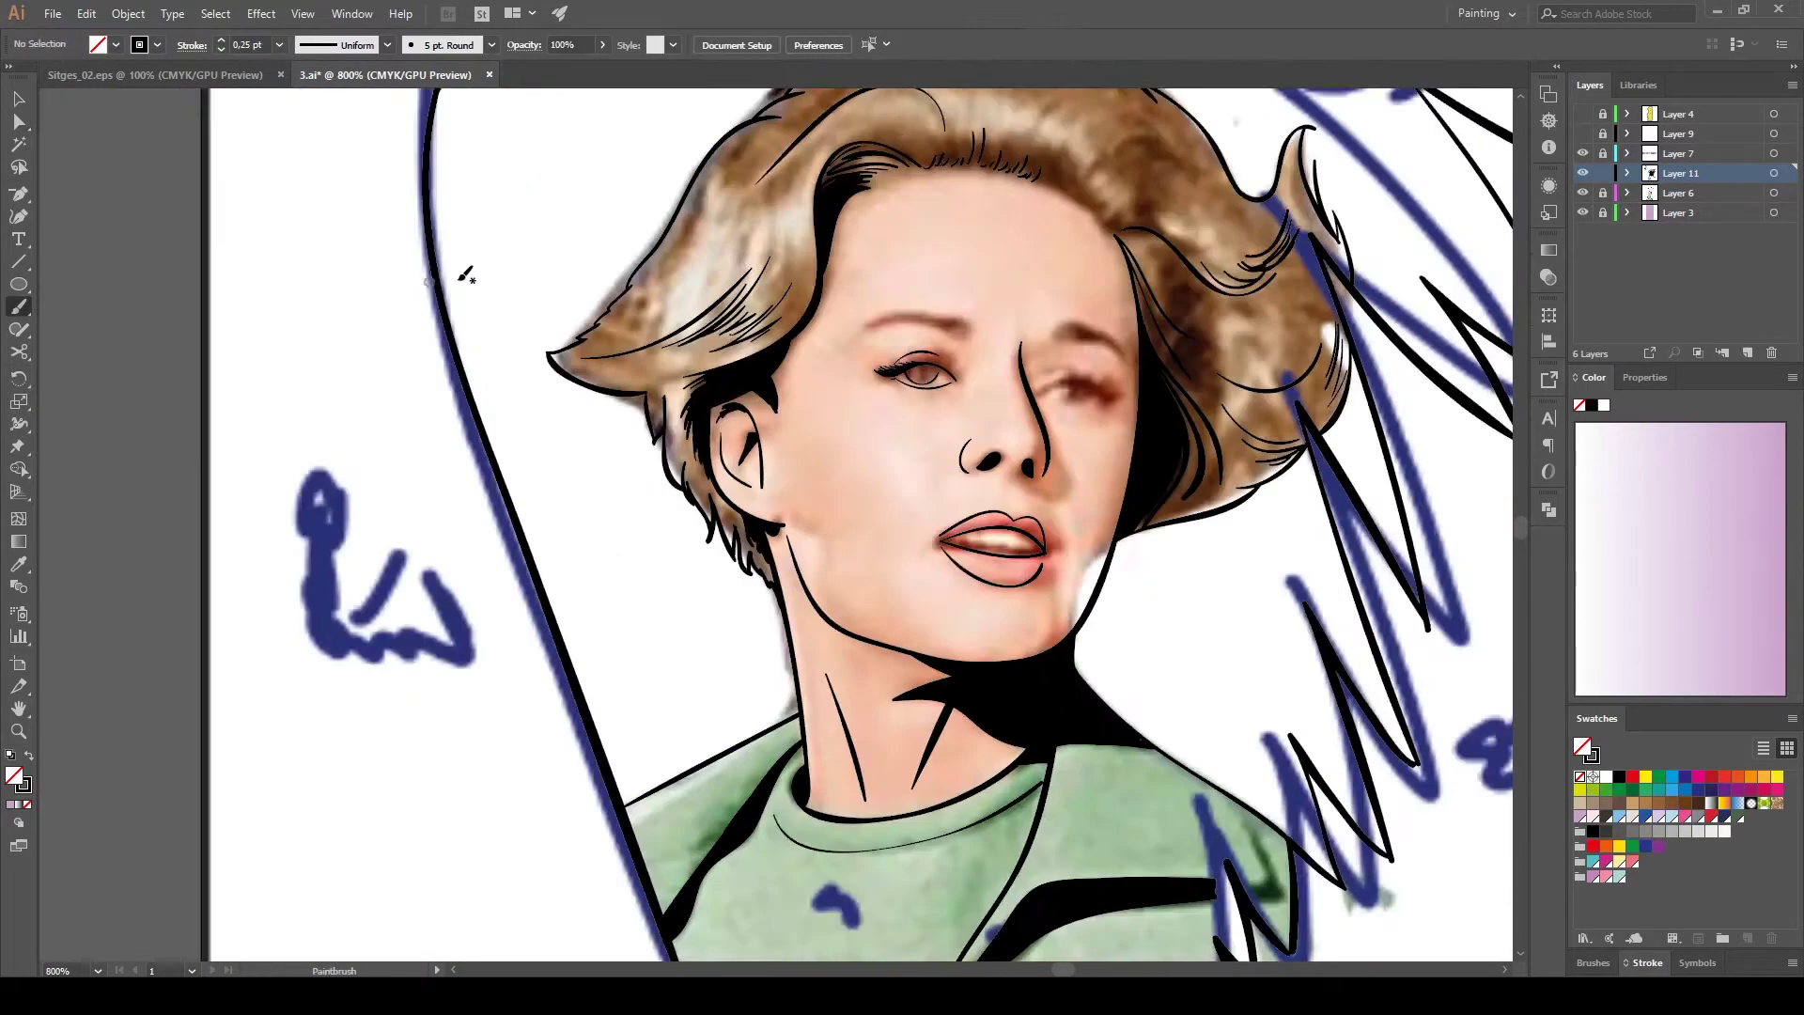
click(19, 306)
scroll(418, 593, up, 3)
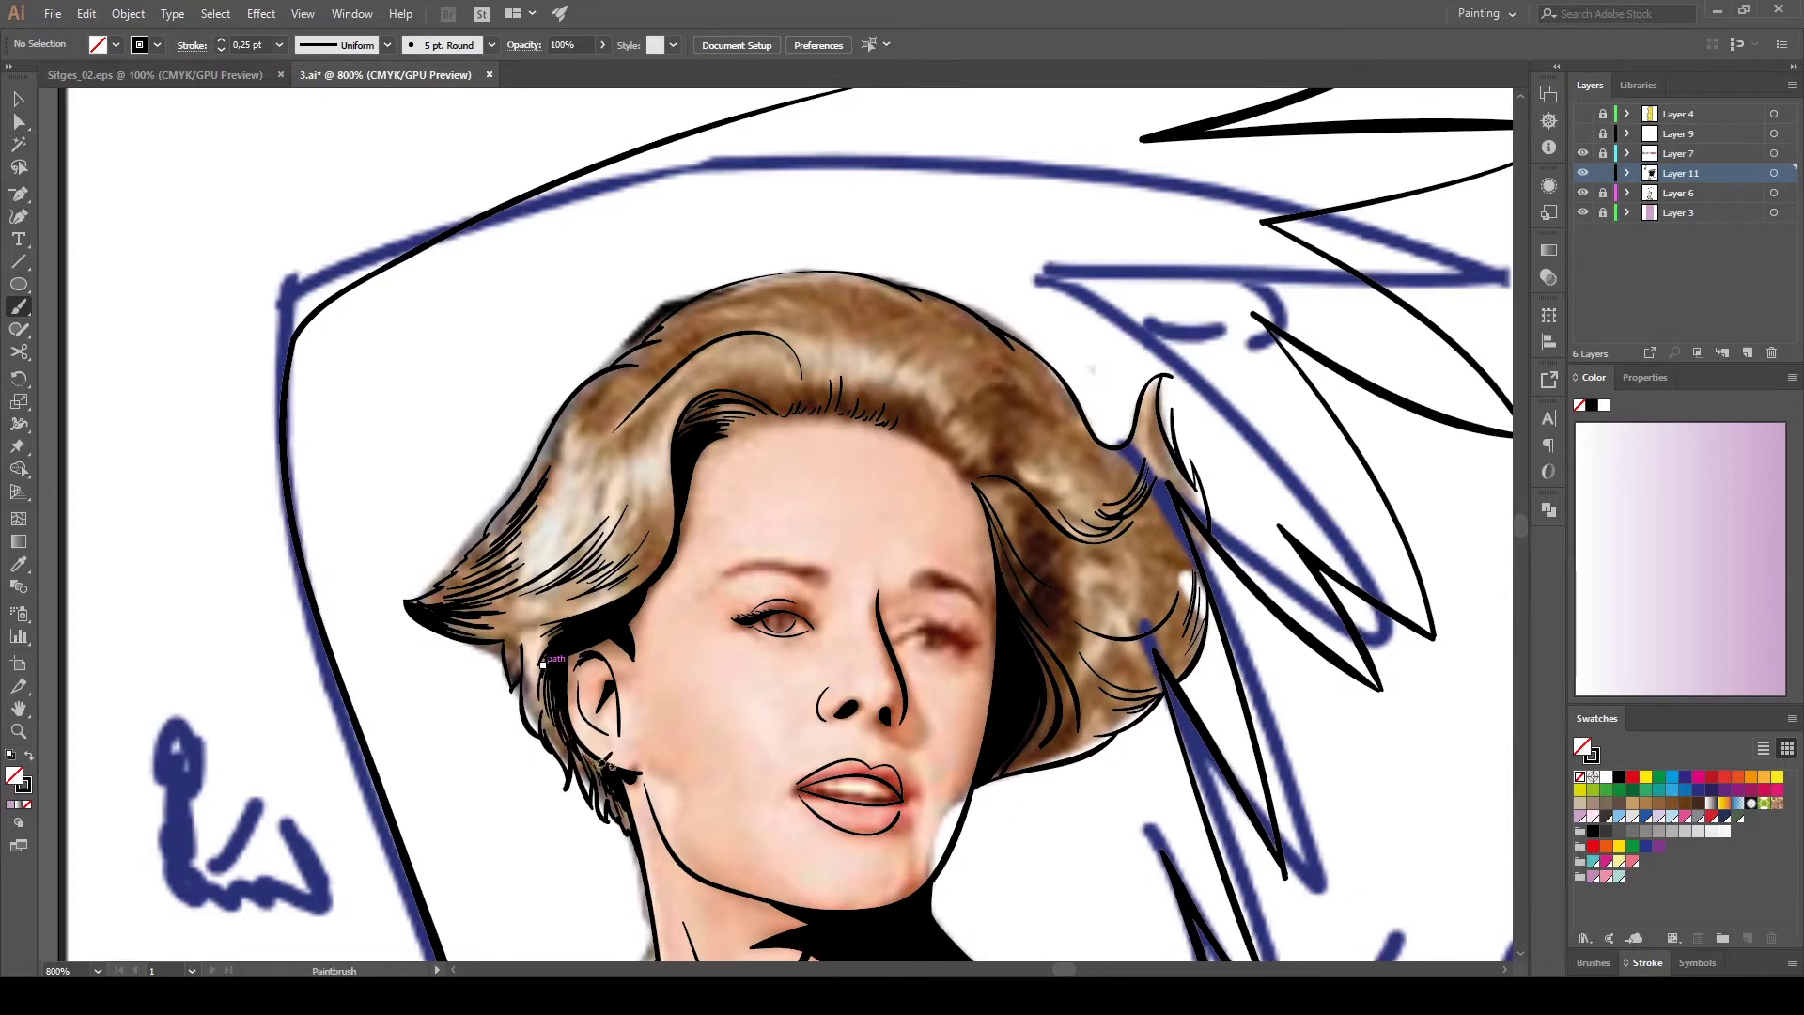
scroll(543, 662, up, 3)
scroll(486, 542, right, 2)
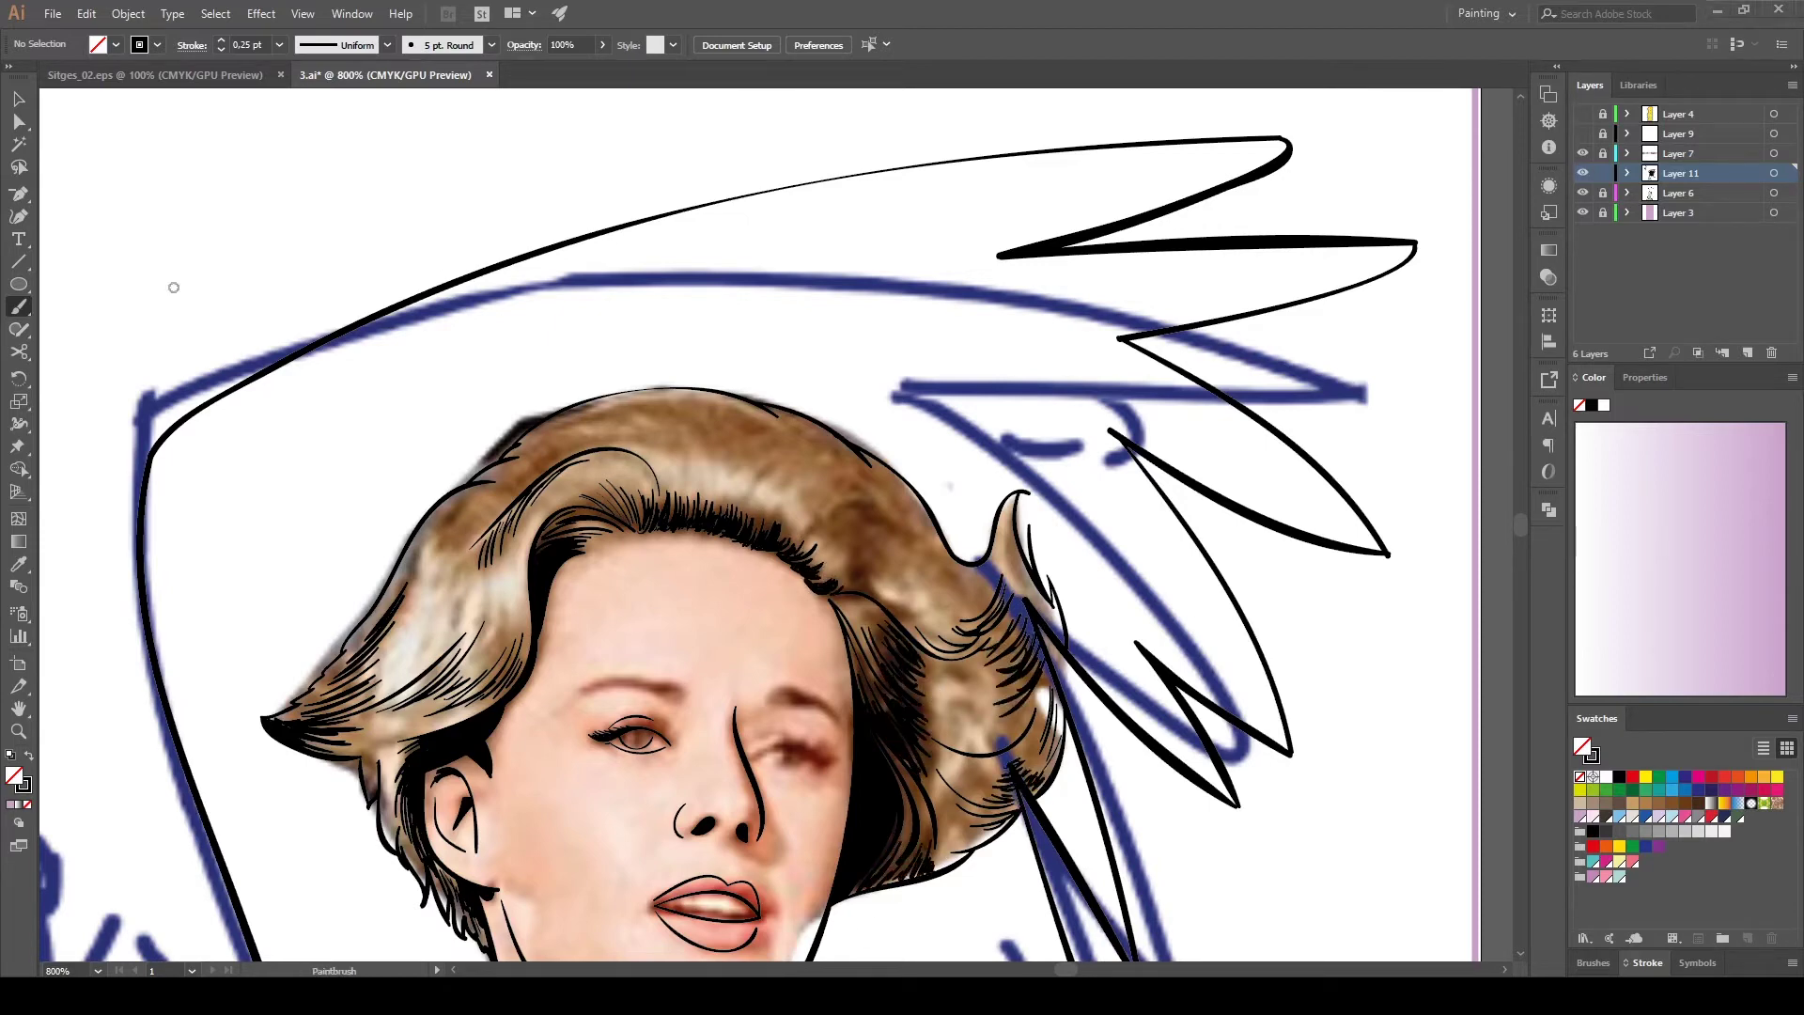
scroll(469, 376, down, 2)
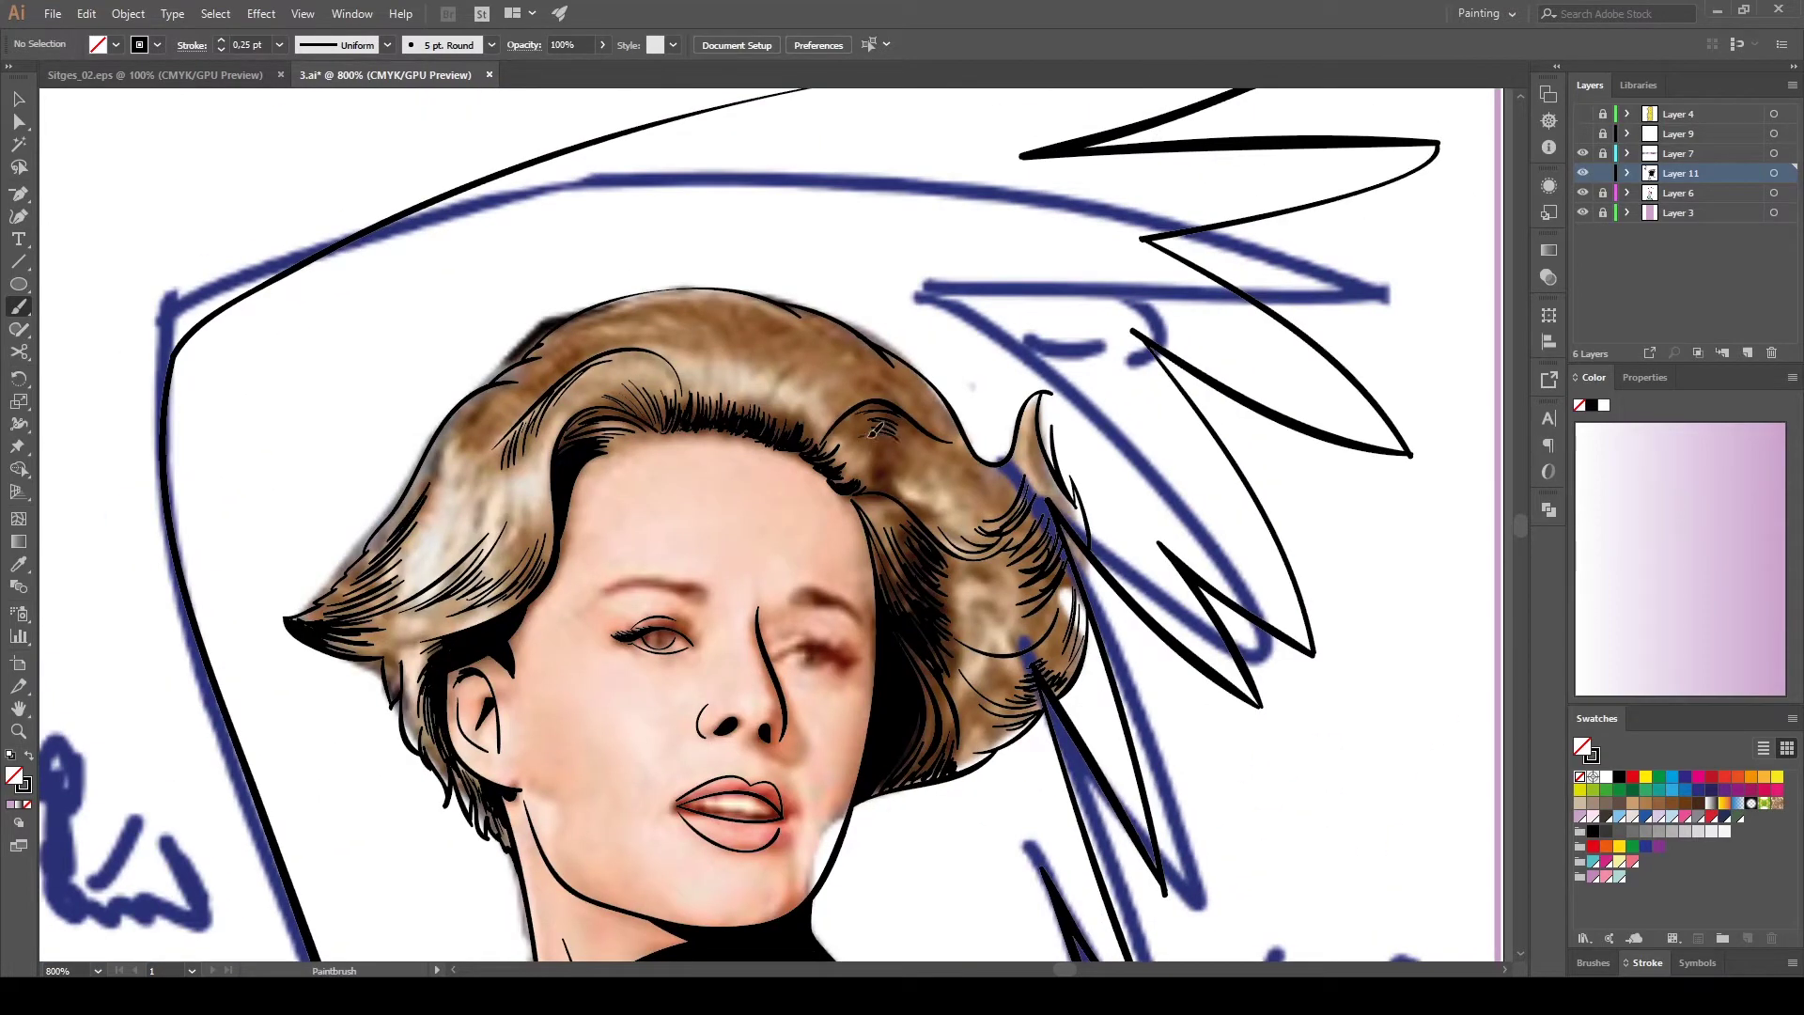
scroll(924, 677, down, 10)
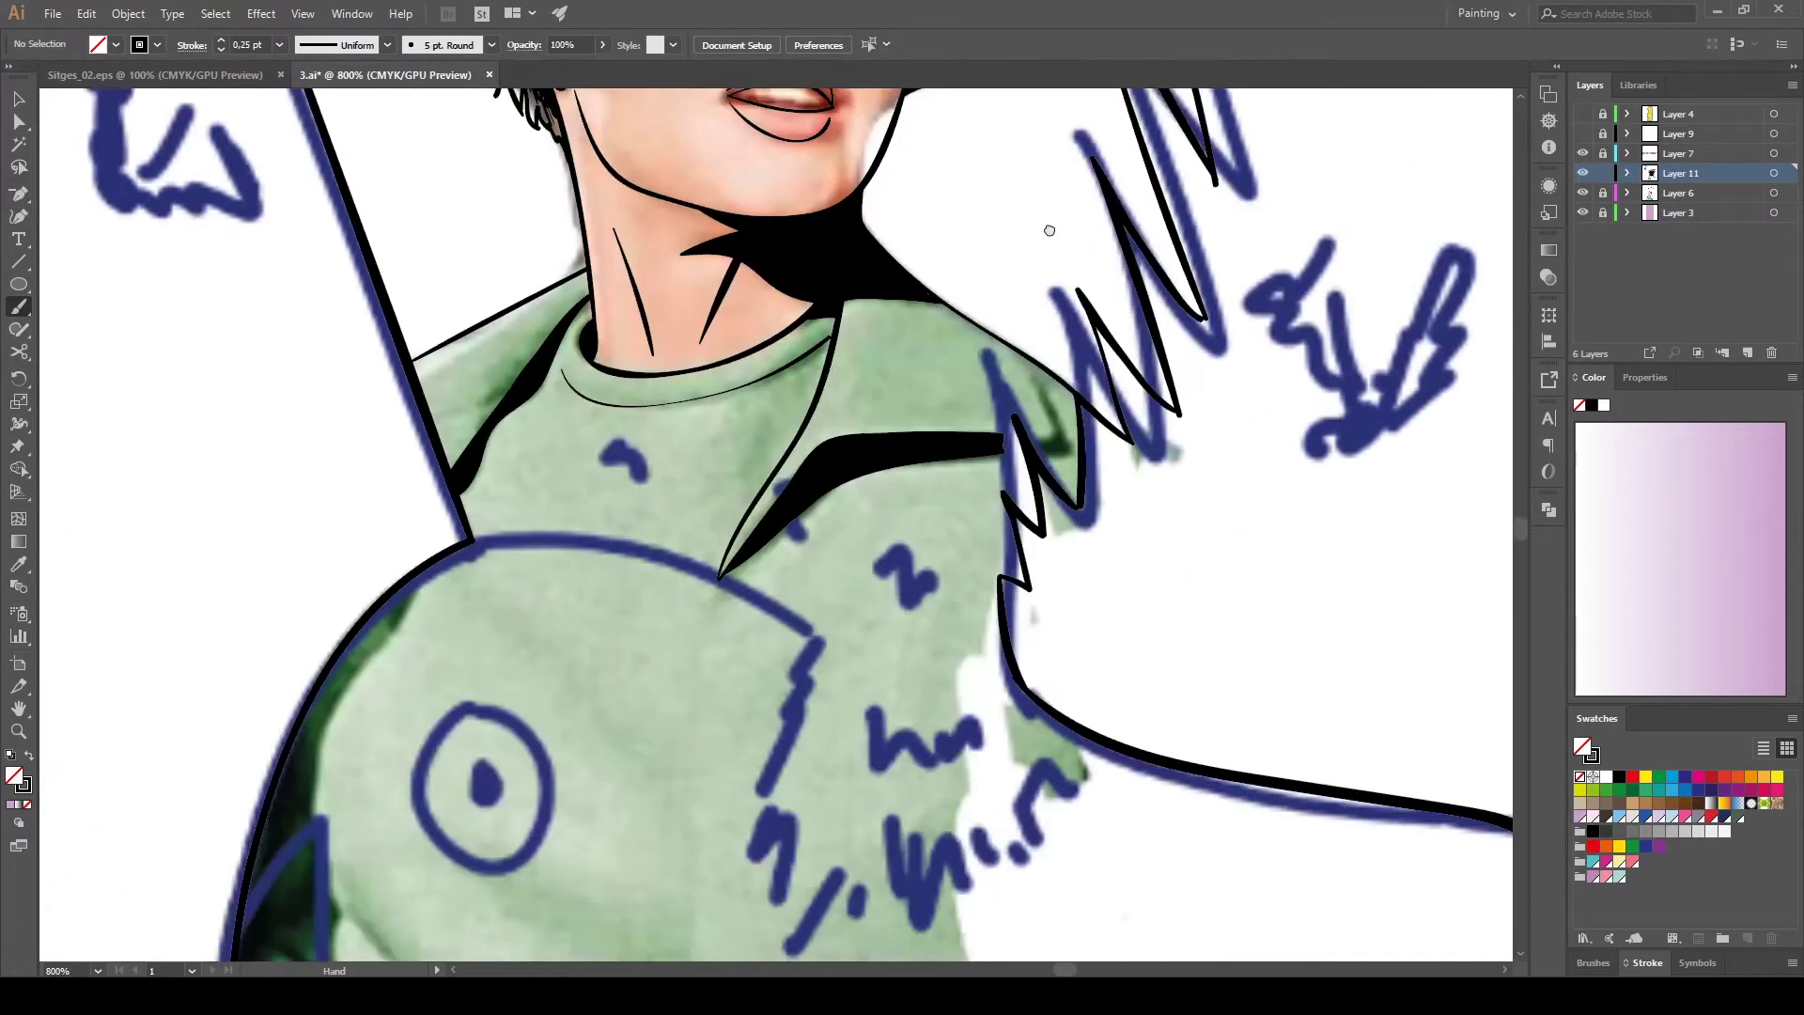
scroll(923, 676, up, 3)
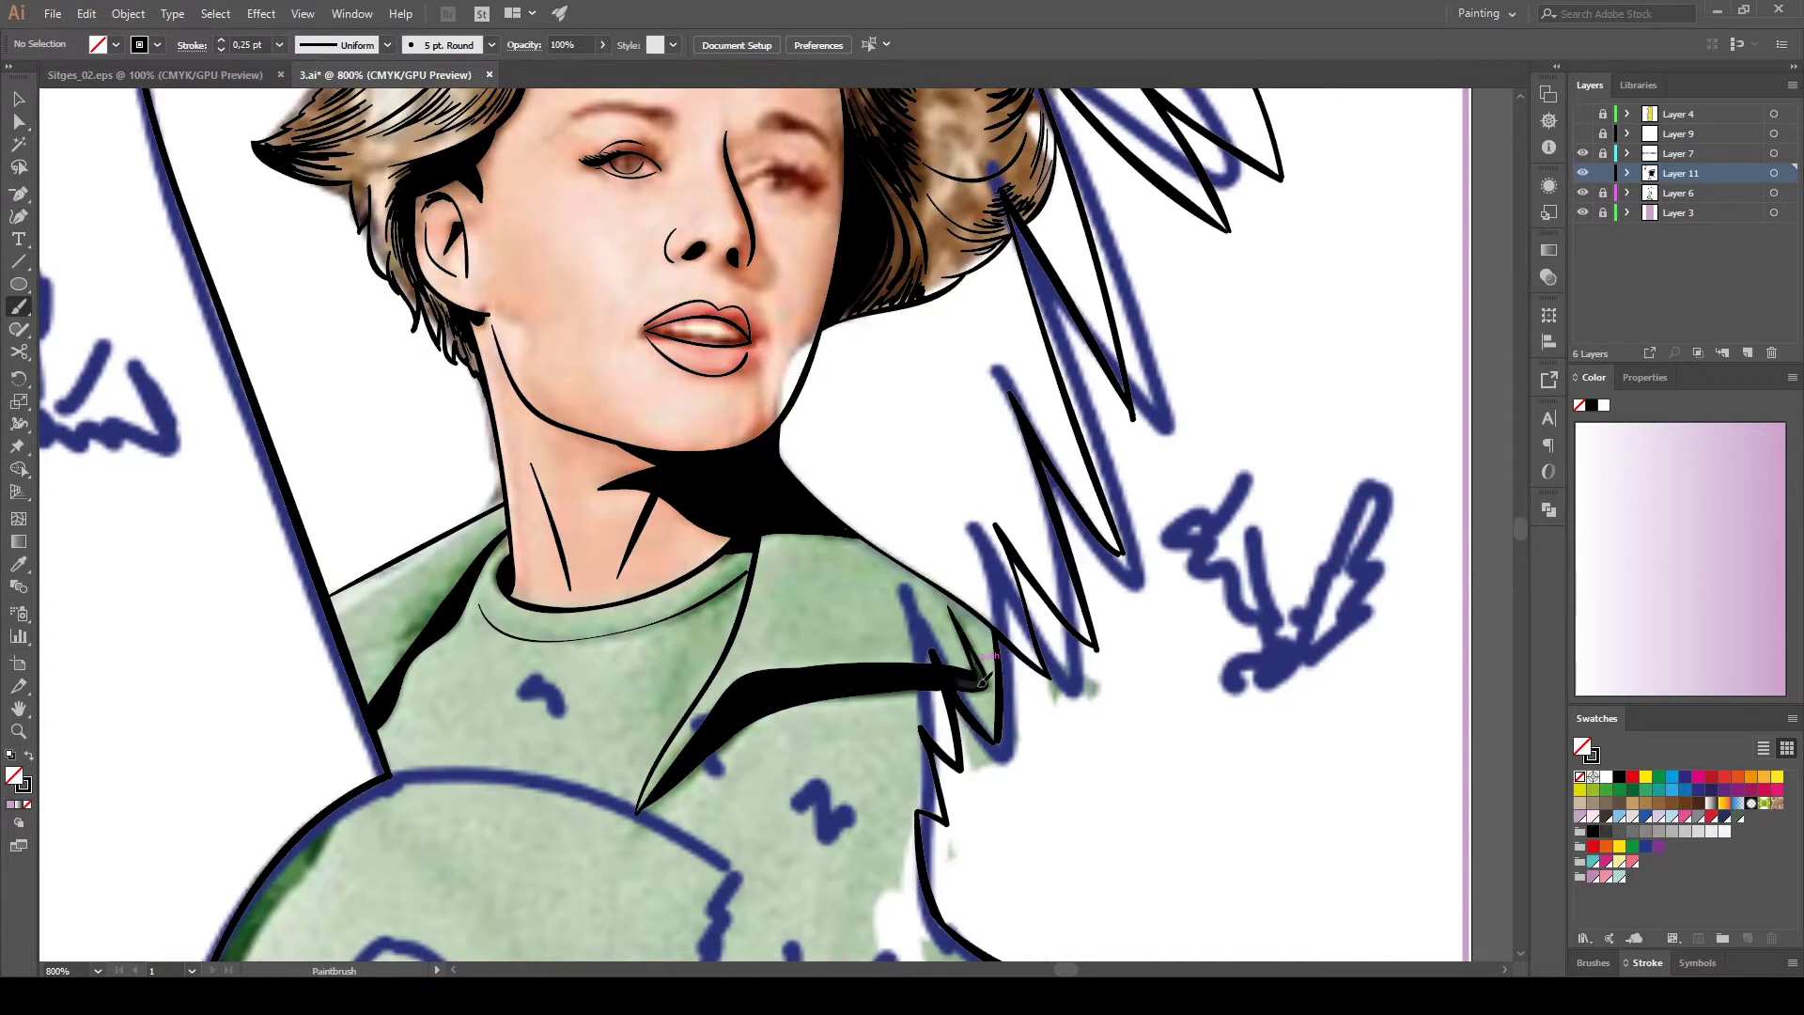
scroll(533, 394, up, 4)
key(ctrl+equal)
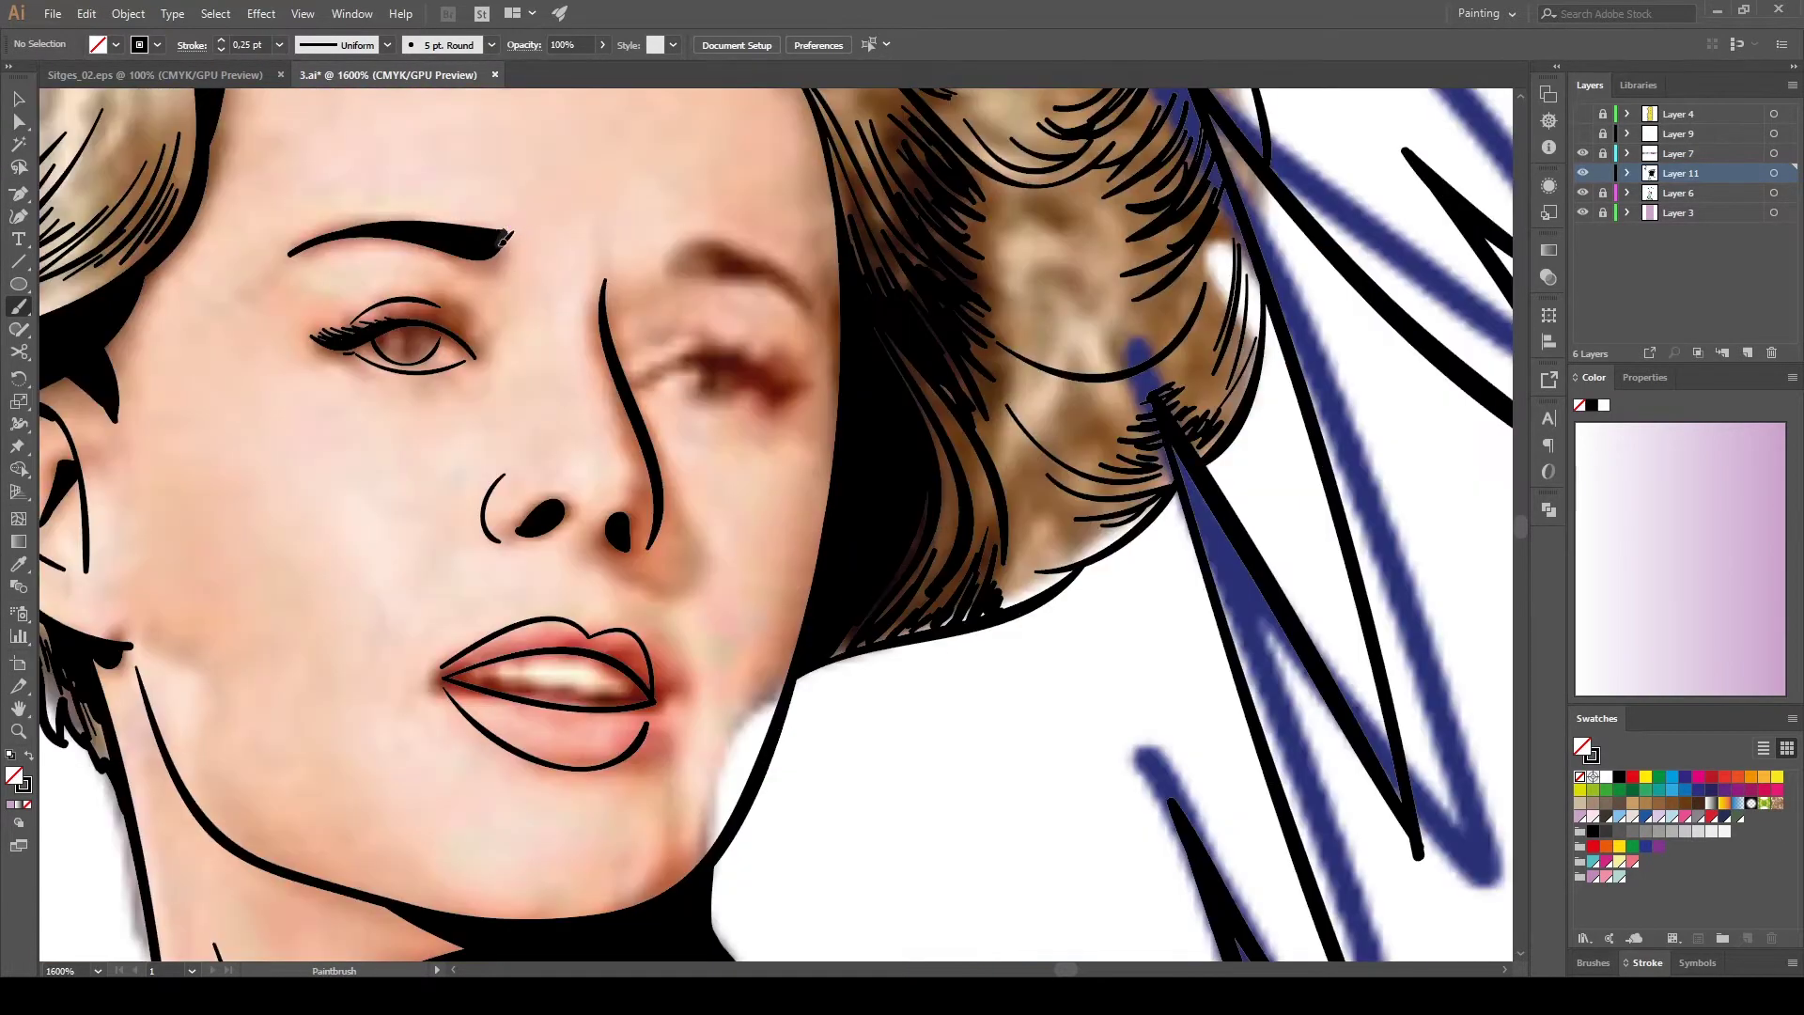
Zoom in on the eyebrow and reshape it by nudging one anchor point.
key(ctrl+equal)
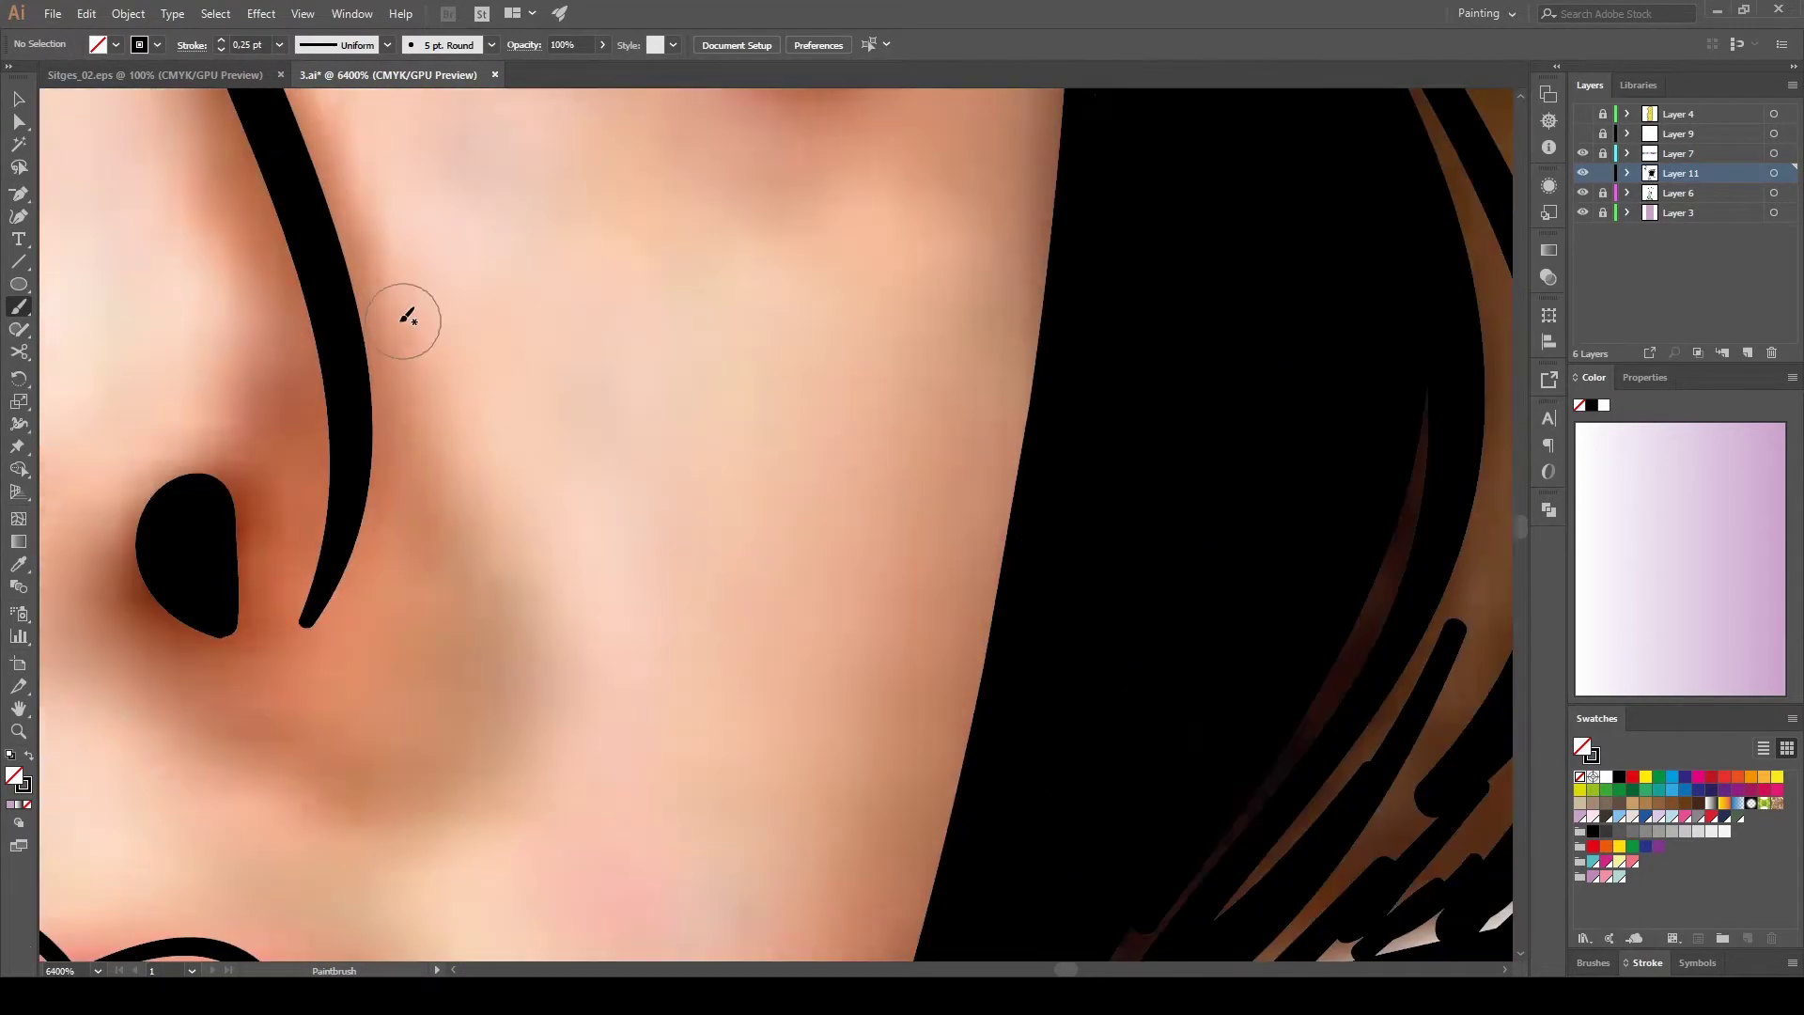
key(ctrl+equal)
key(a)
drag(470, 335, 476, 335)
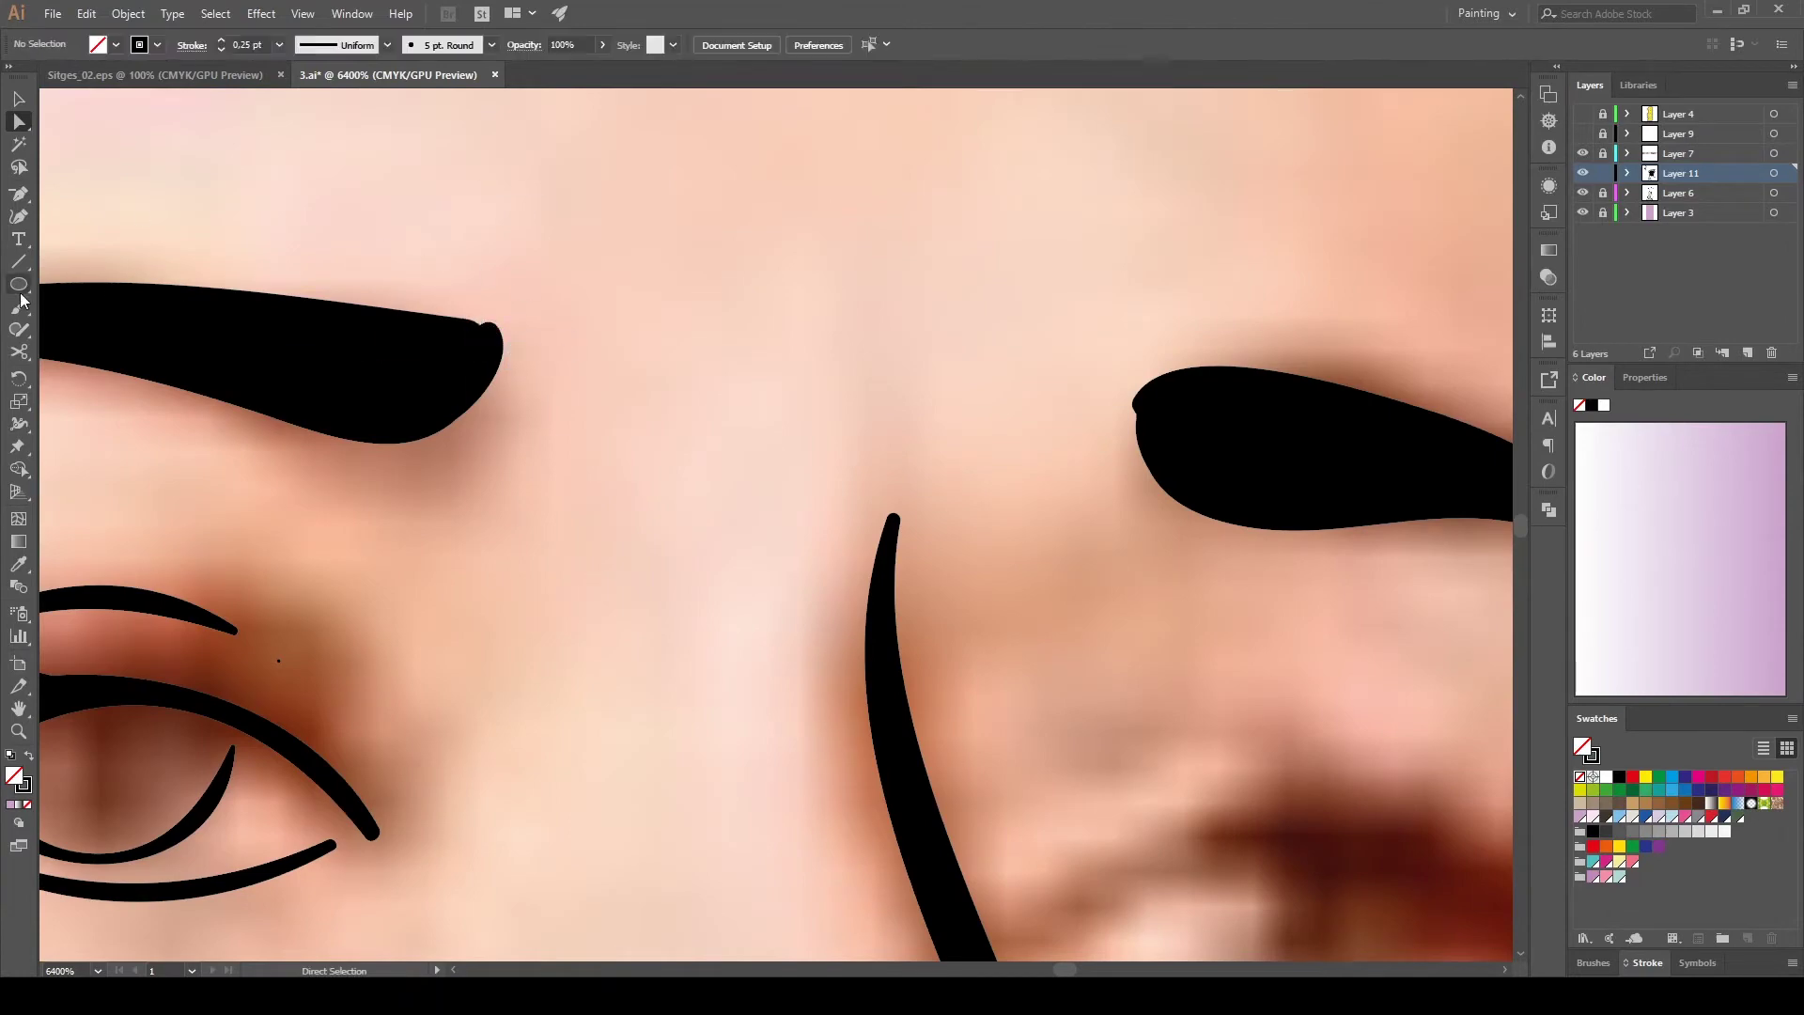
key(b)
Draw a long black stroke across the shoulder and return to the poster document.
drag(714, 550, 1177, 697)
key(ctrl+minus)
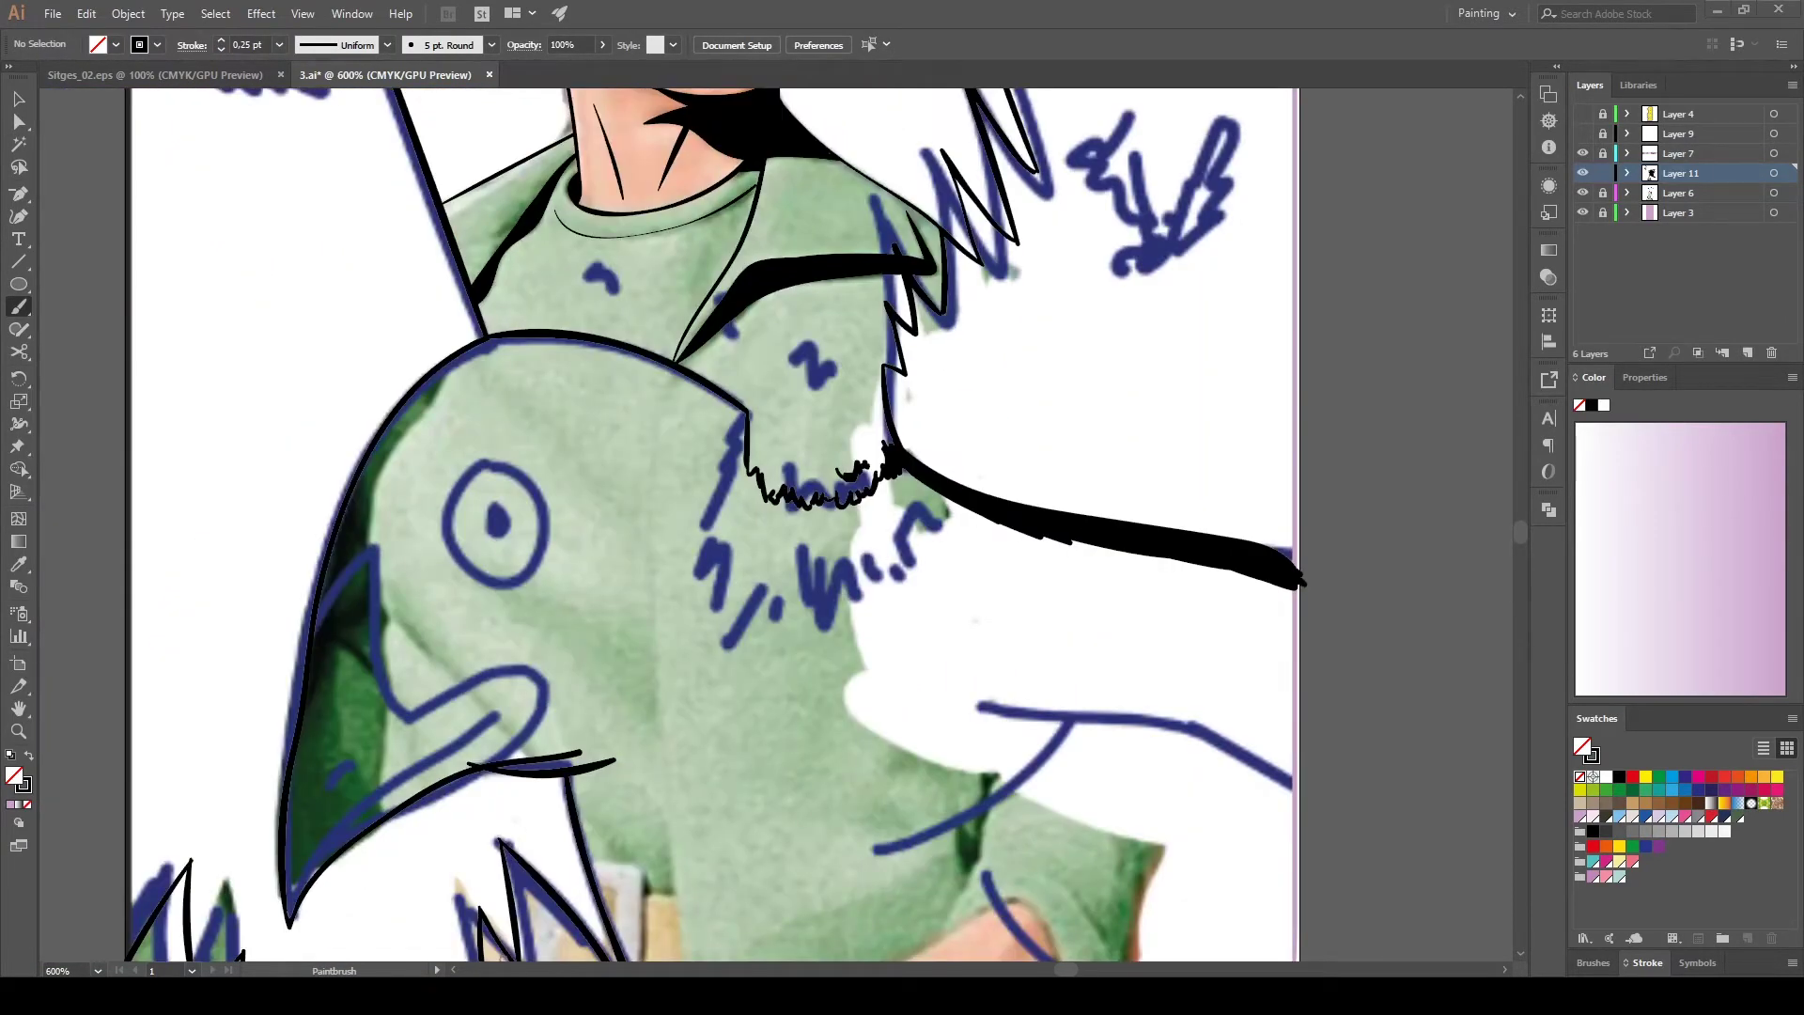
scroll(714, 526, down, 5)
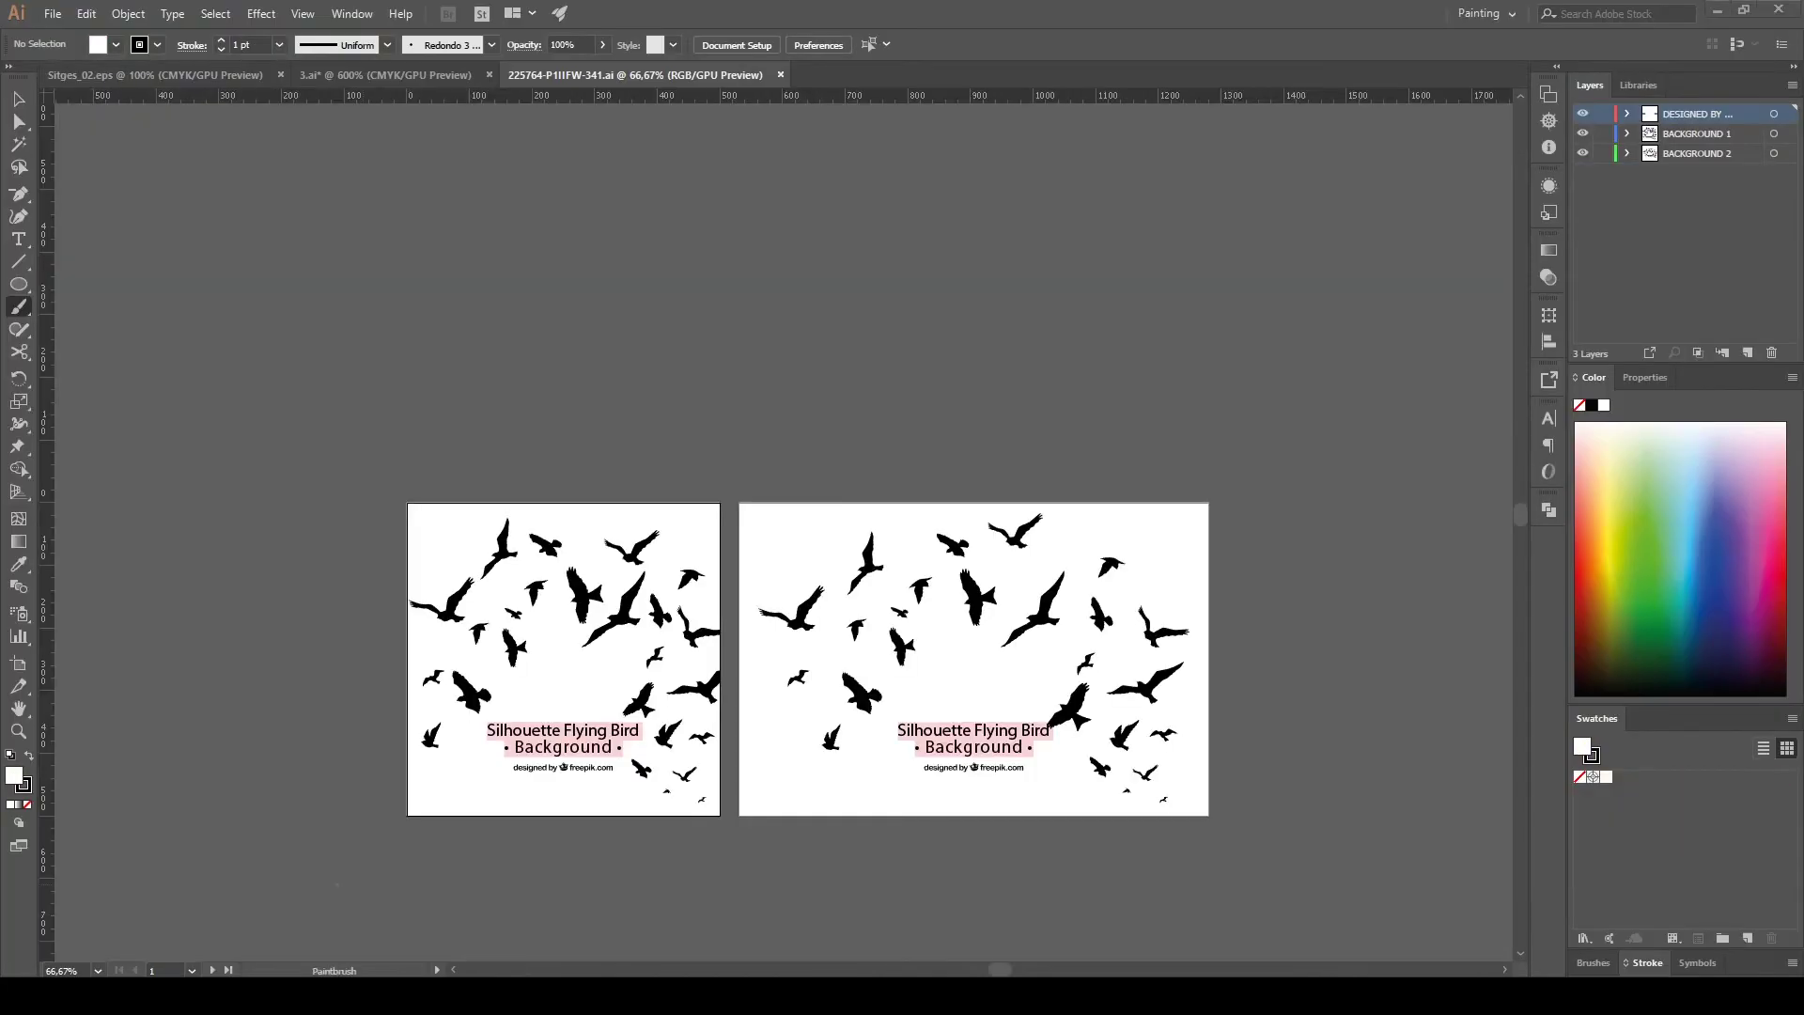
key(ctrl+shift+Tab)
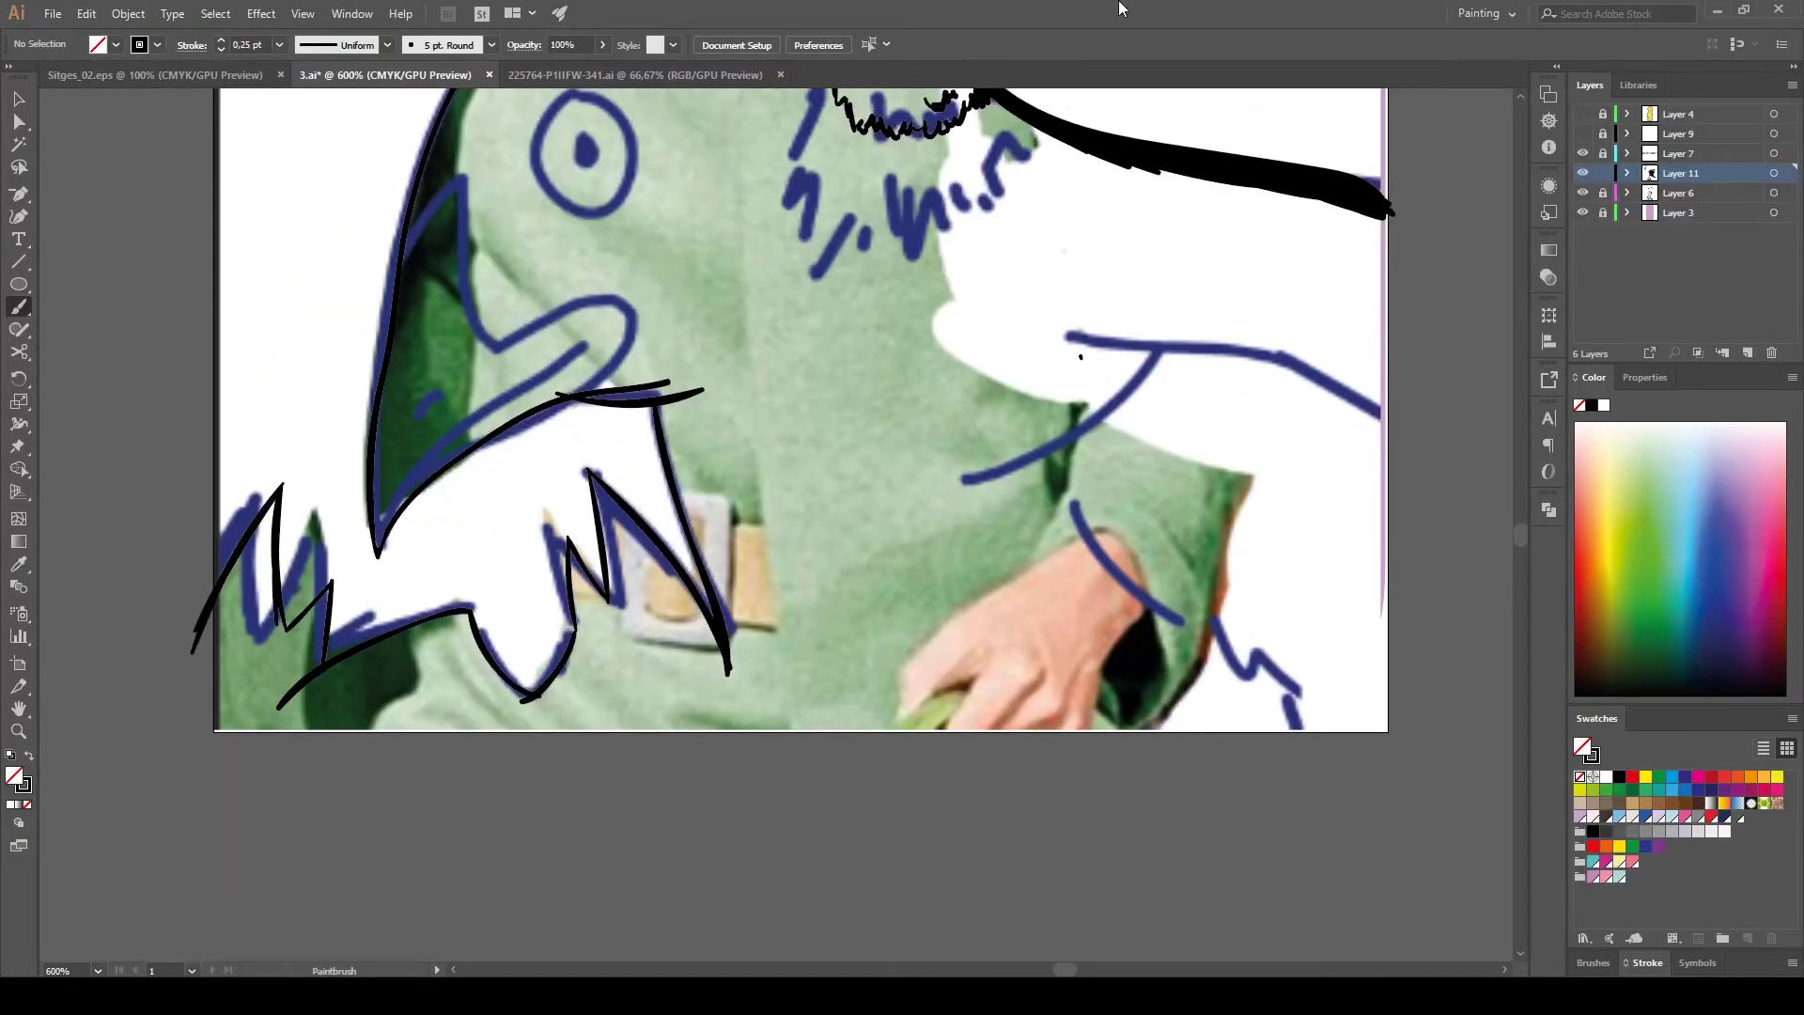
scroll(780, 526, up, 5)
Ink jagged strokes along the bird's throat and under its head.
drag(547, 420, 549, 479)
key(ctrl+plus)
mouse_move(800, 205)
mouse_down()
mouse_move(960, 396)
mouse_move(1104, 324)
mouse_up()
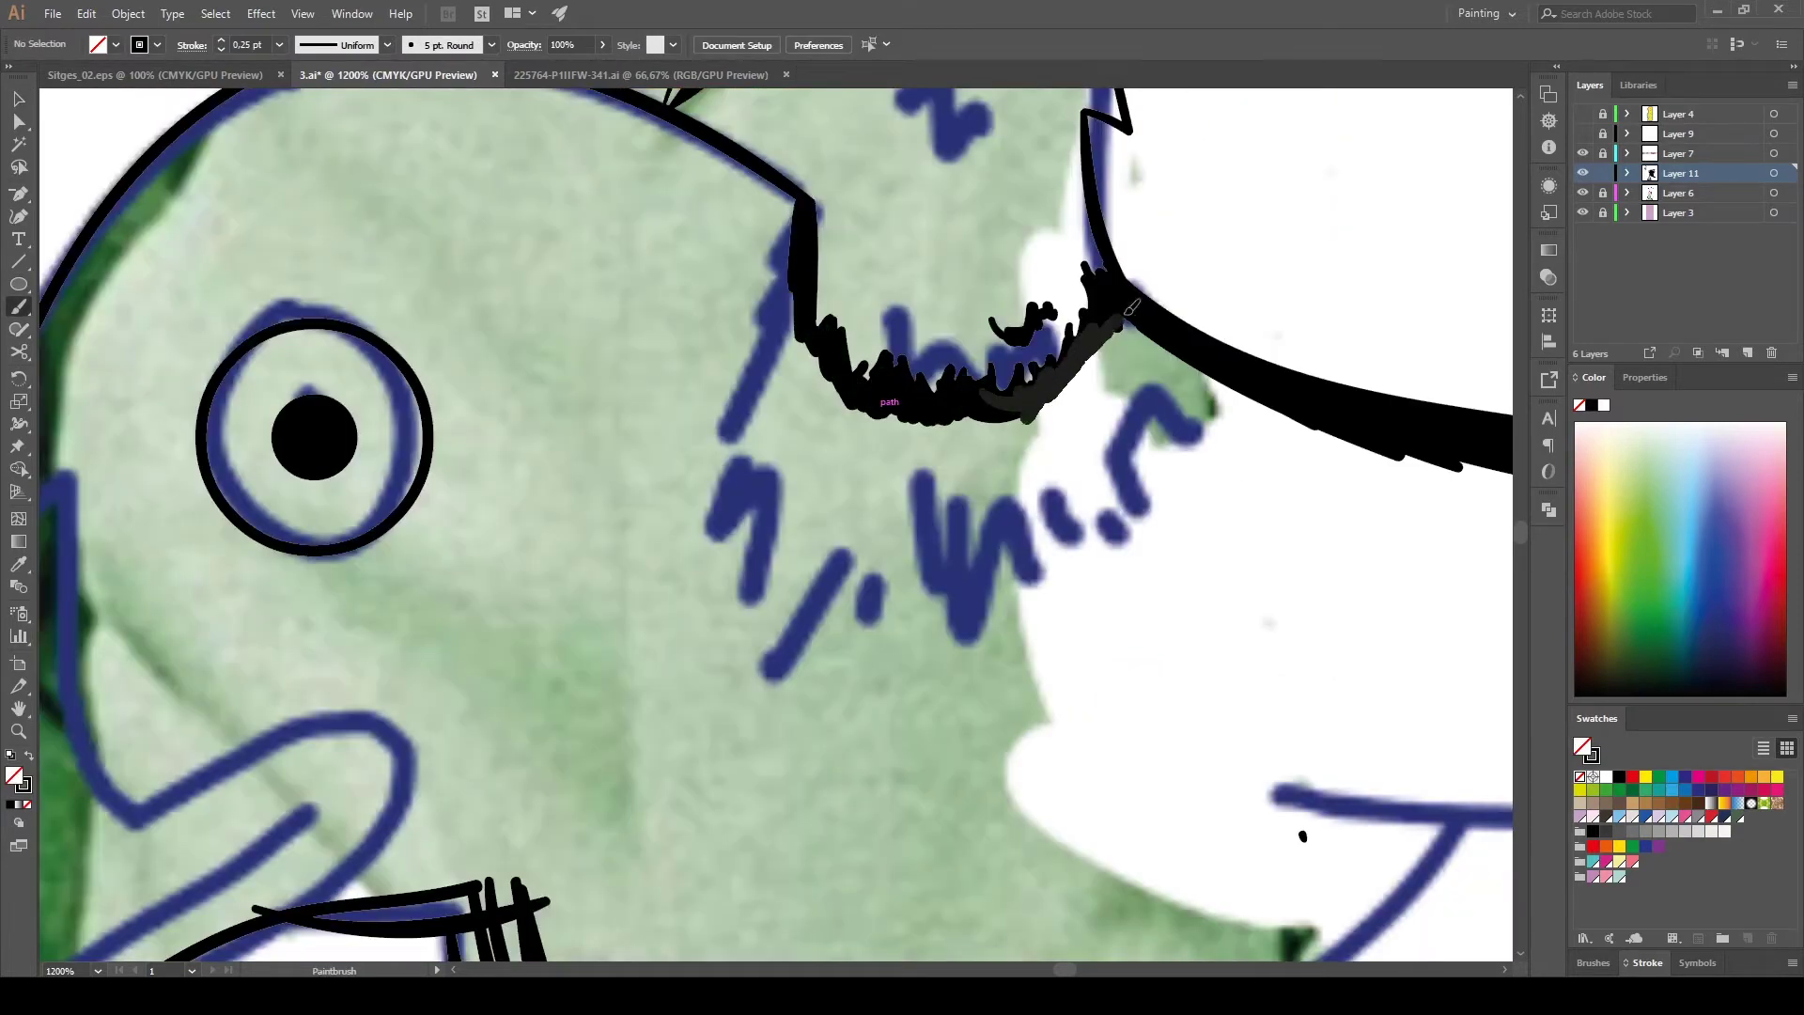
key(ctrl+minus)
key(ctrl+minus)
key(ctrl+minus)
key(ctrl+minus)
key(ctrl+minus)
key(ctrl+minus)
key(ctrl+plus)
key(ctrl+plus)
key(ctrl+plus)
Start a black-filled Pen shape around the bird's head, back and front.
key(p)
click(771, 348)
drag(452, 328, 401, 374)
drag(366, 491, 347, 587)
drag(330, 876, 357, 808)
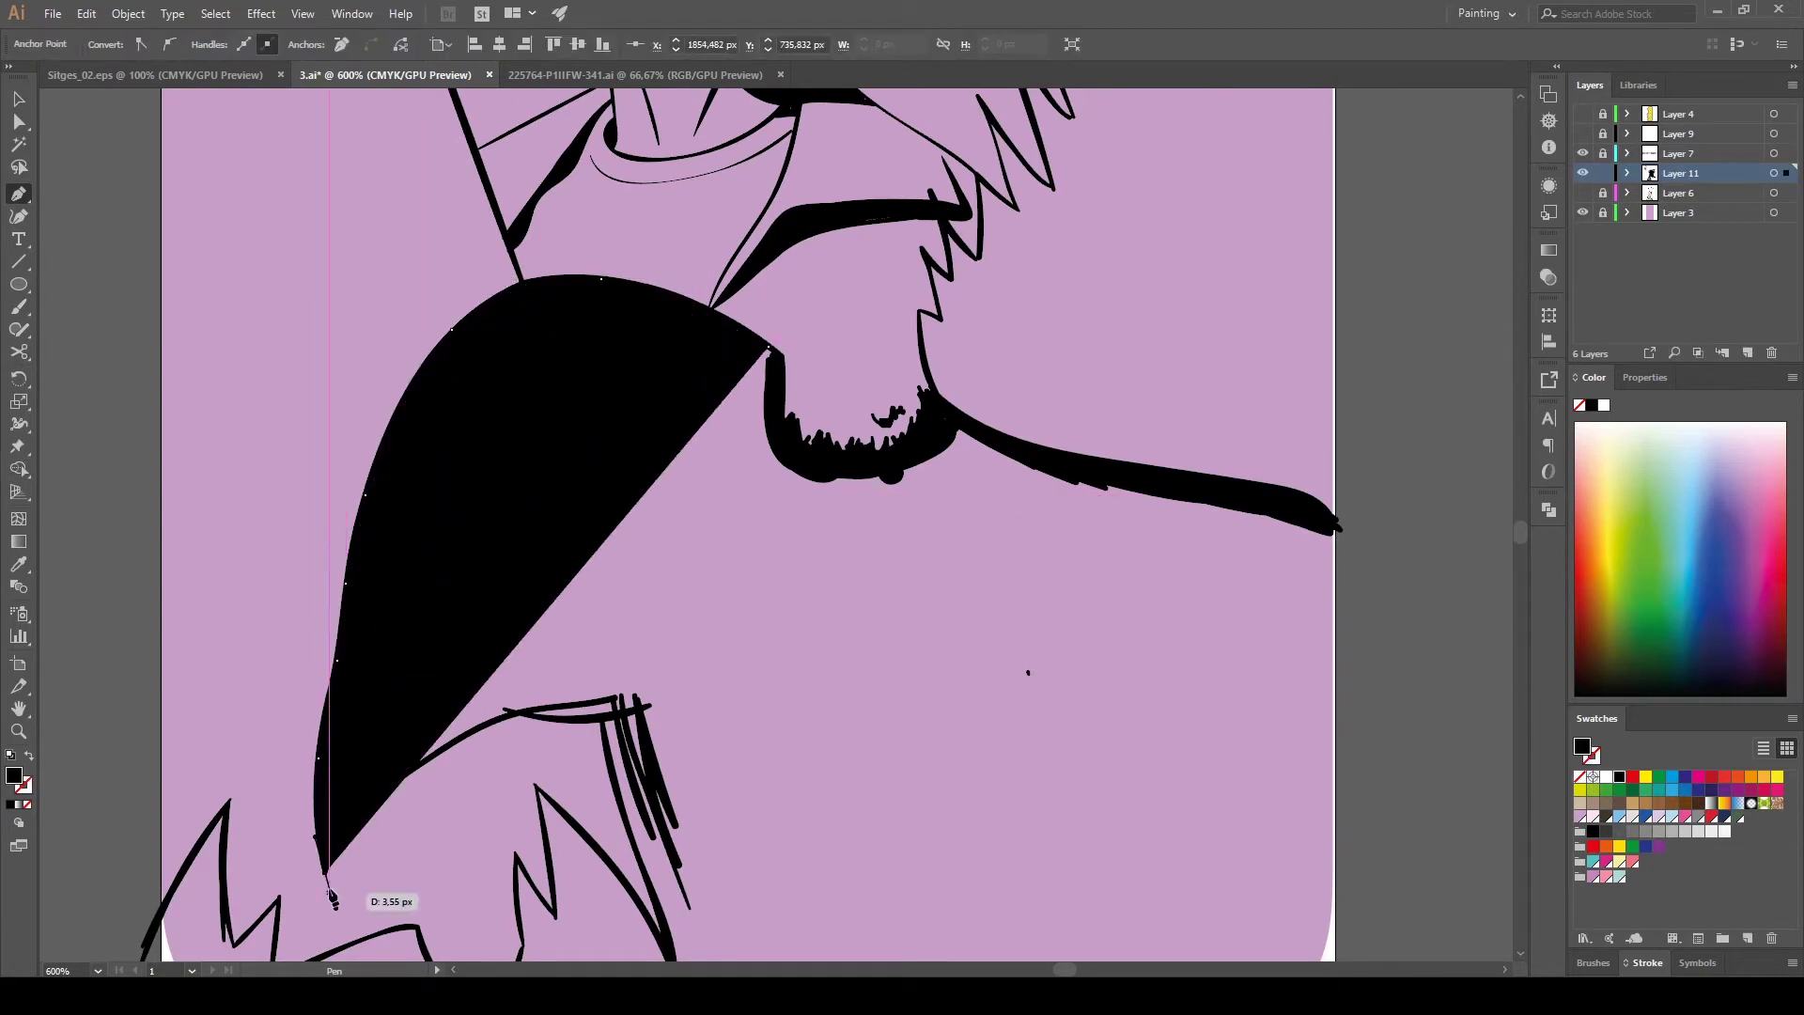
drag(505, 716, 533, 707)
key(ctrl+plus)
key(ctrl+plus)
key(ctrl+plus)
scroll(776, 529, down, 5)
Add zigzag corner points along the lower edge and close the black bird shape.
click(968, 803)
drag(604, 320, 805, 443)
click(656, 658)
click(550, 510)
click(571, 738)
click(519, 877)
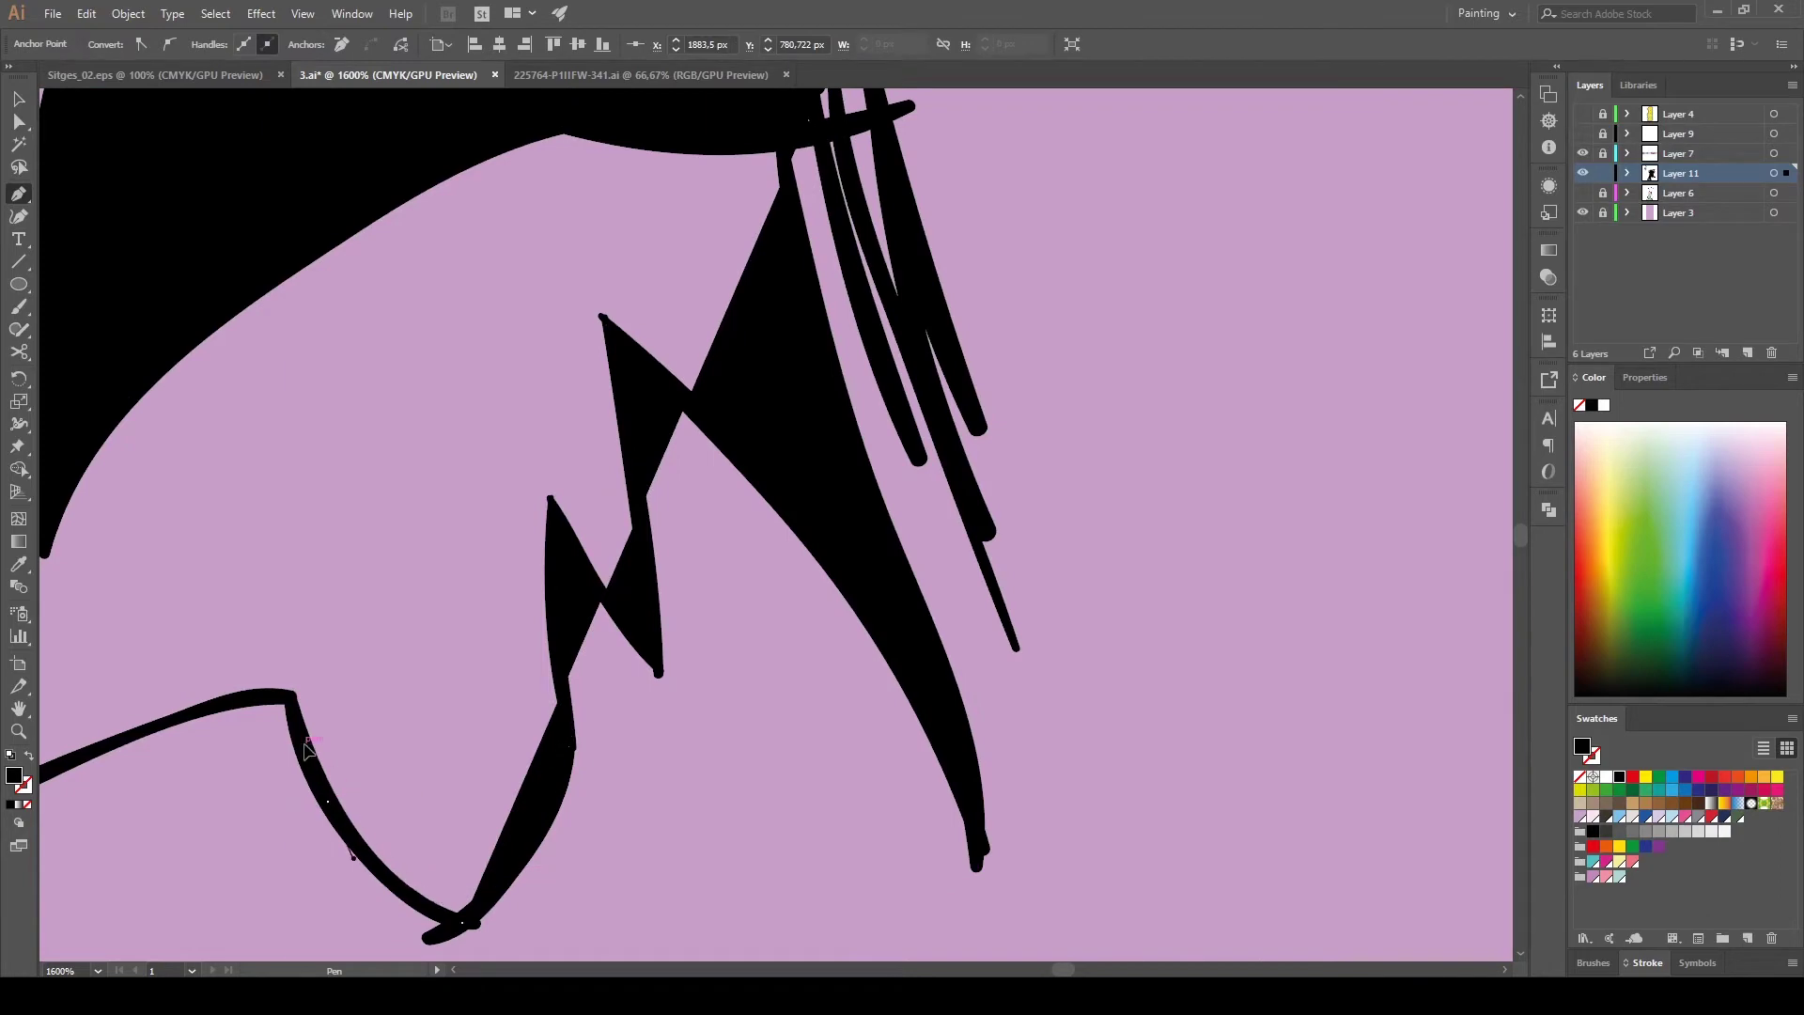
scroll(520, 876, down, 5)
key(v)
Adjust the black shape's anchor points and select the whole bird shape.
scroll(243, 479, right, 3)
key(p)
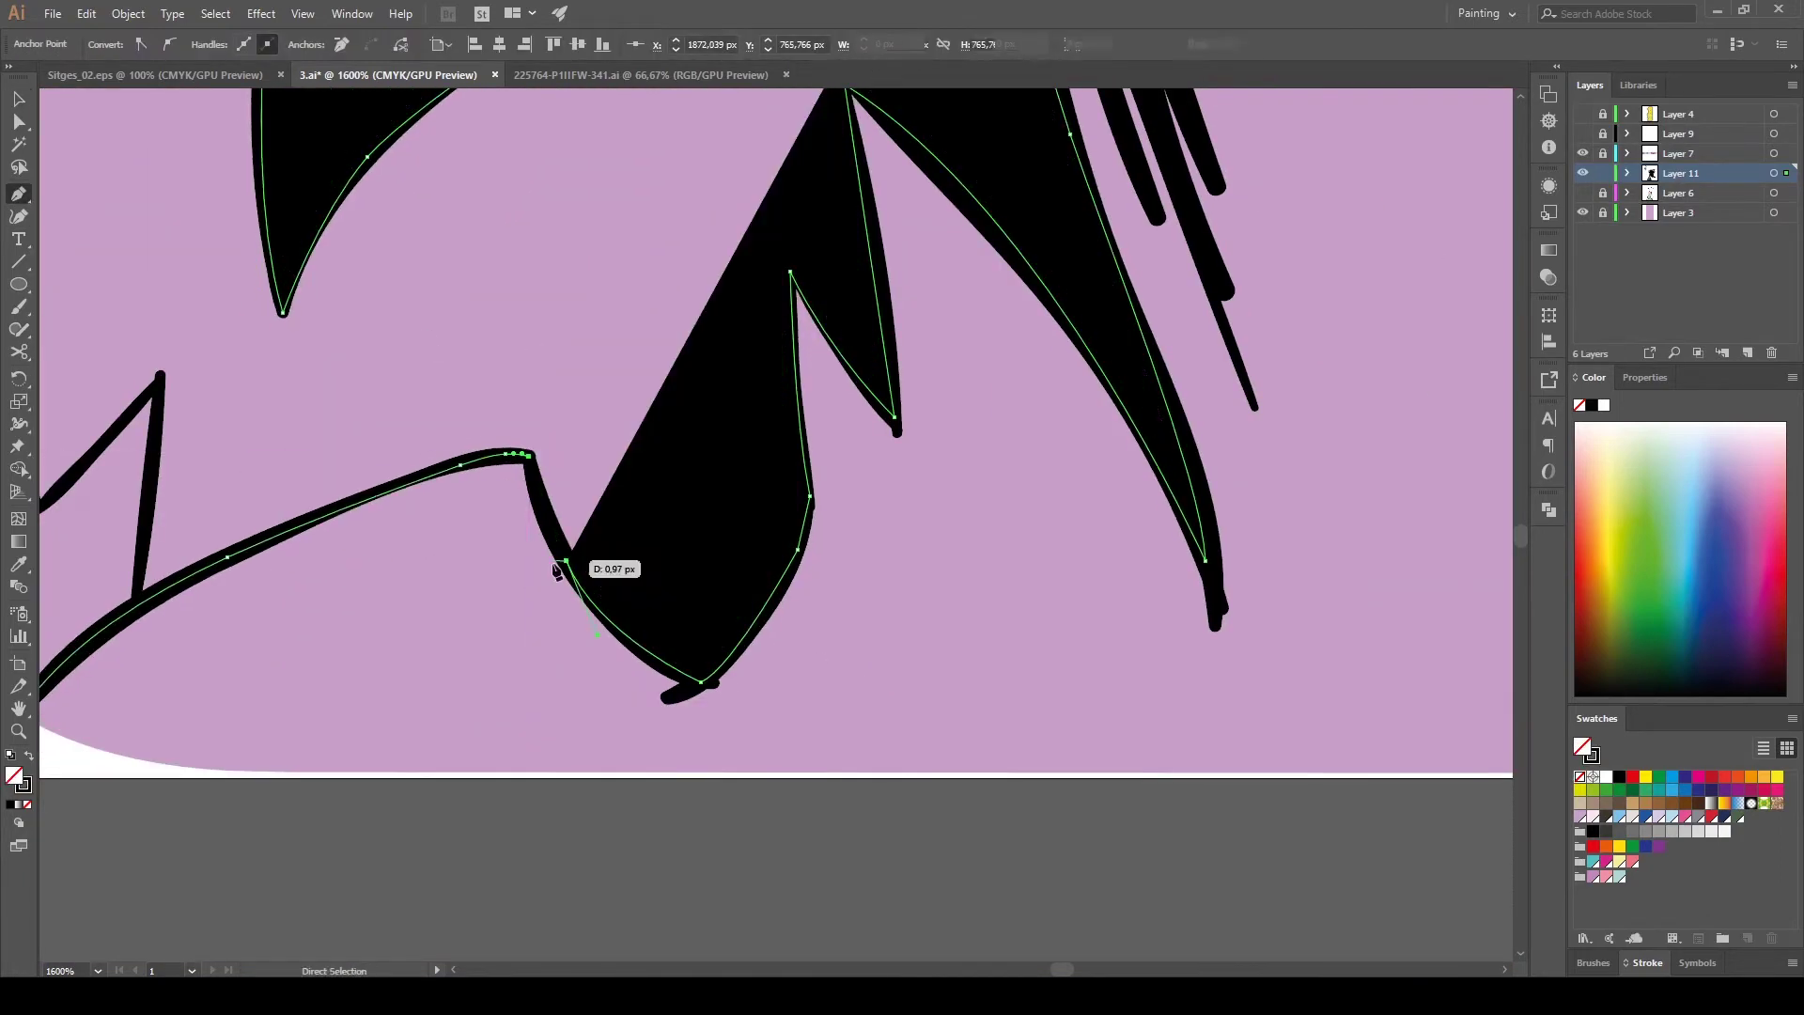
scroll(564, 567, left, 5)
scroll(233, 380, down, 3)
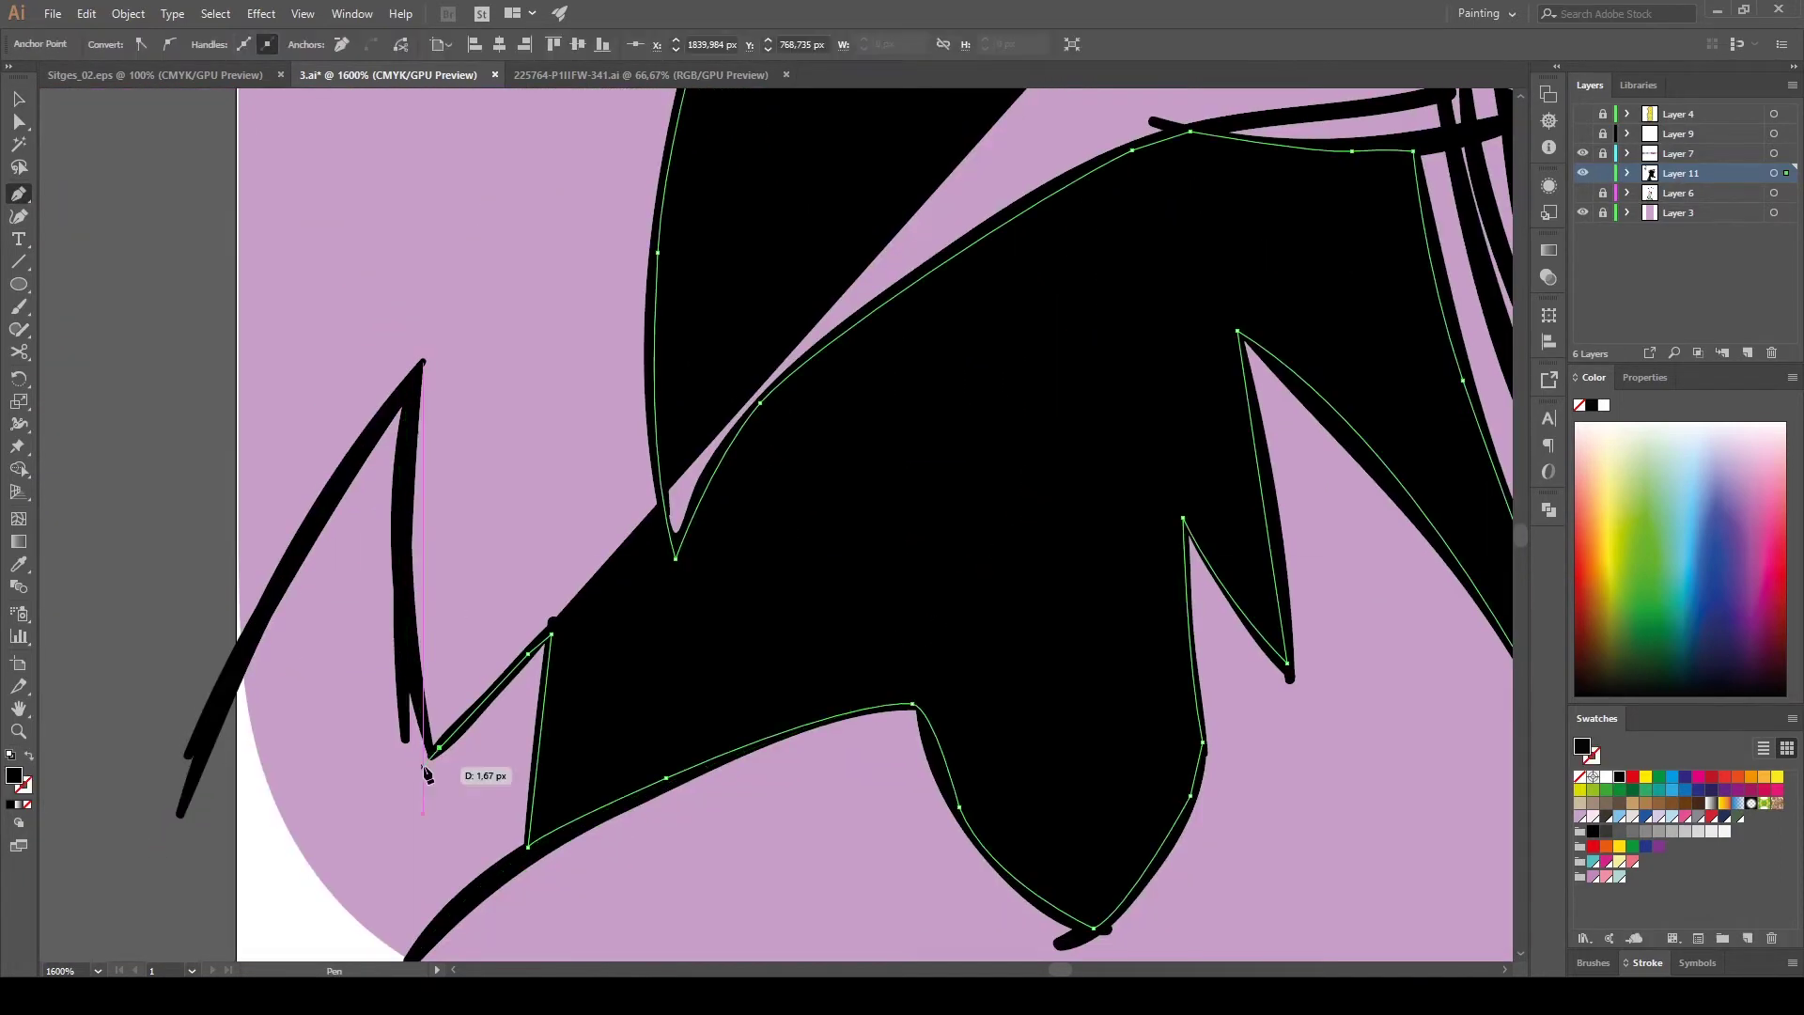
scroll(870, 480, right, 5)
scroll(151, 159, down, 3)
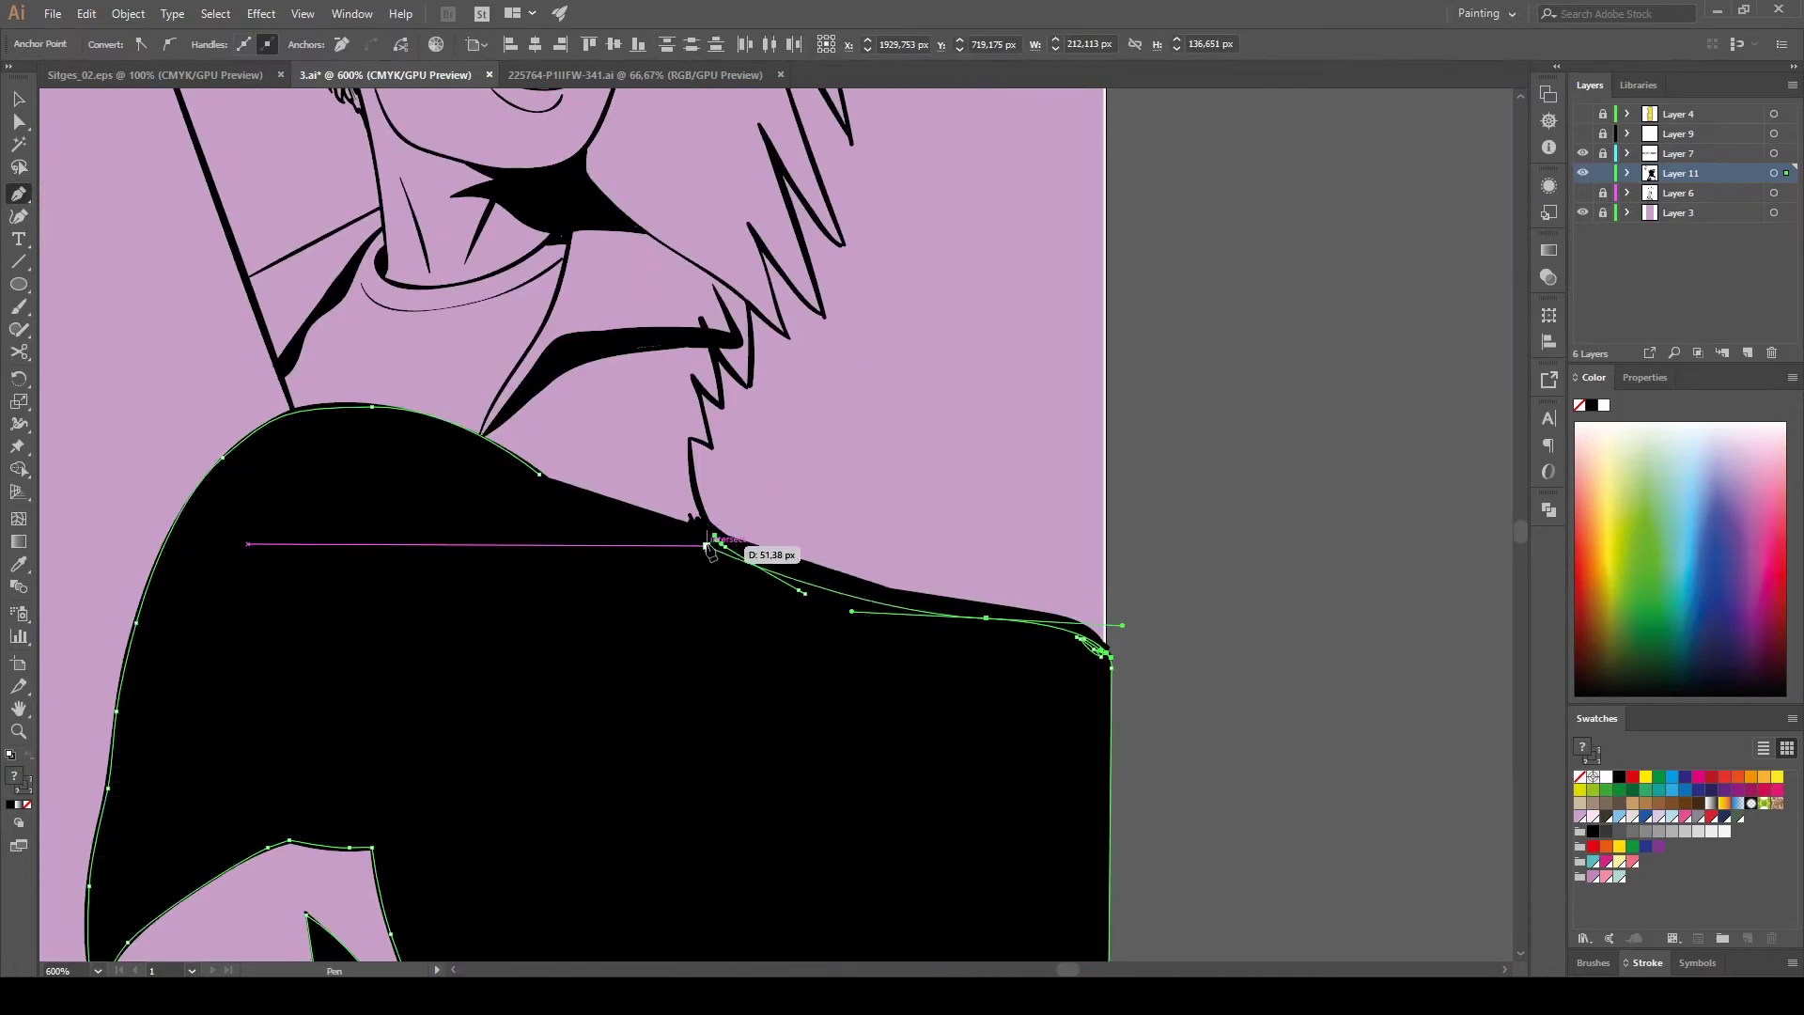
key(a)
scroll(592, 604, up, 5)
scroll(878, 194, down, 5)
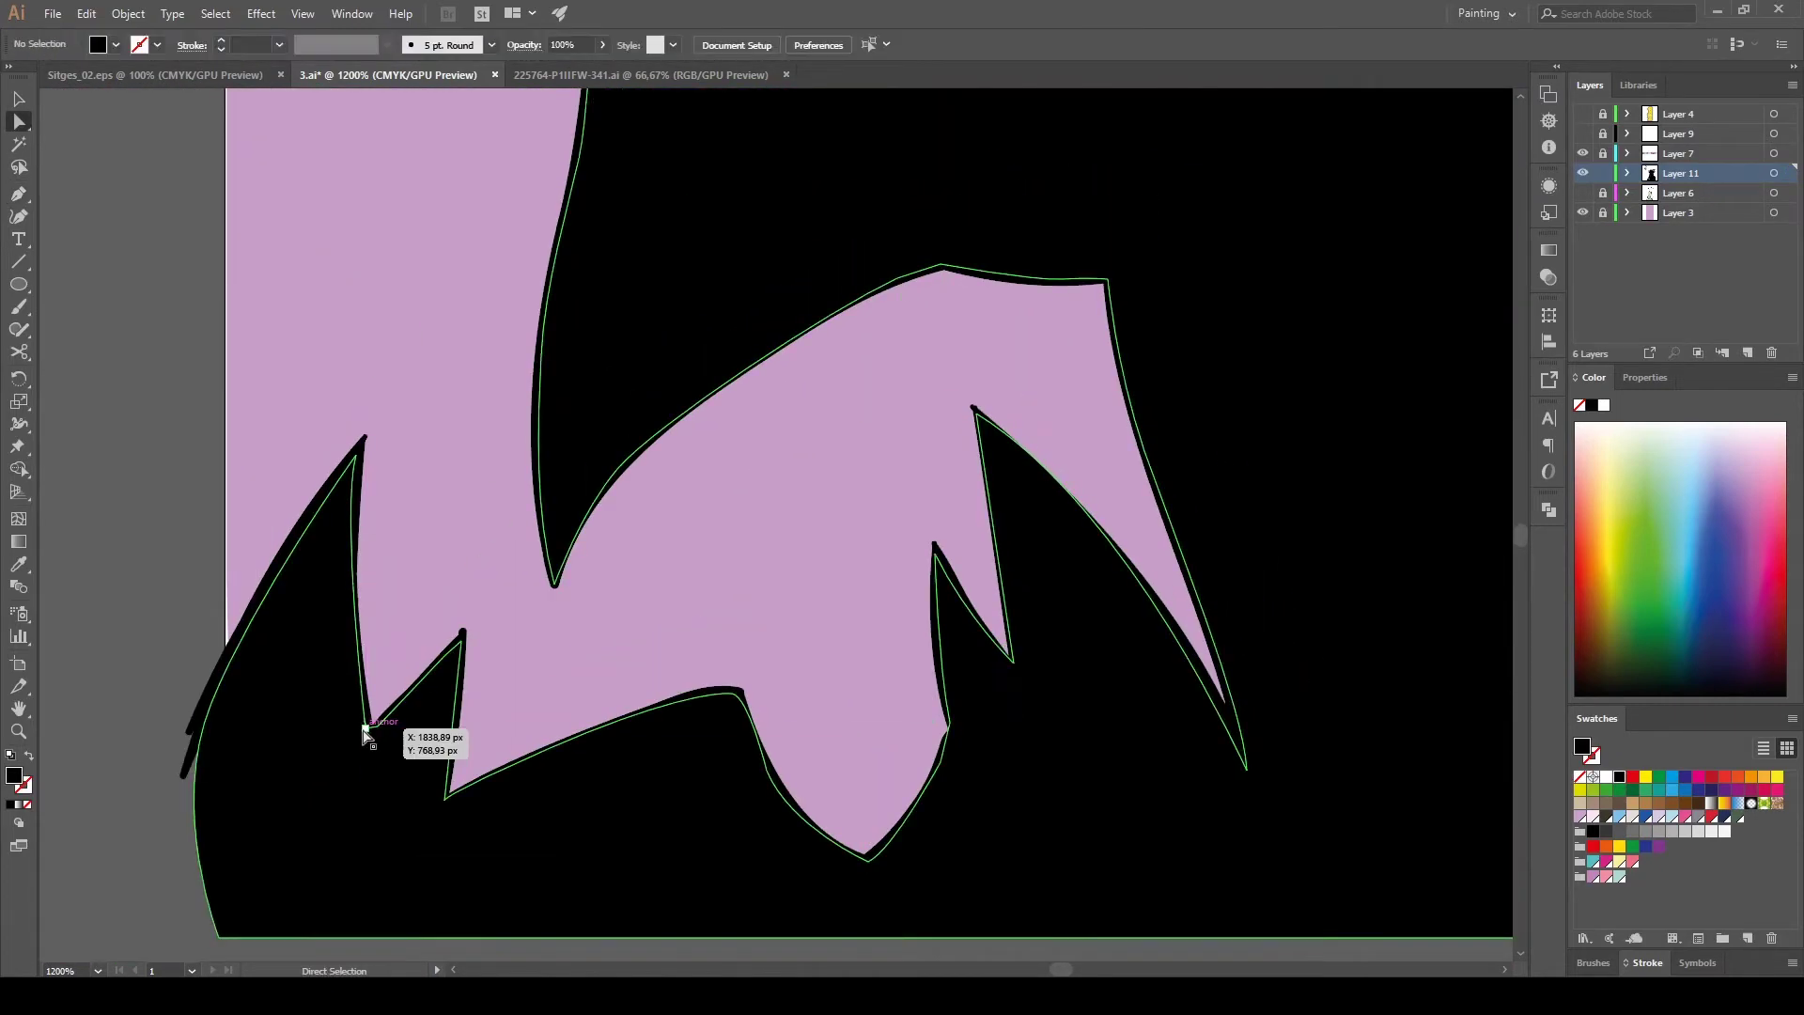
scroll(414, 658, down, 5)
key(v)
drag(410, 498, 617, 564)
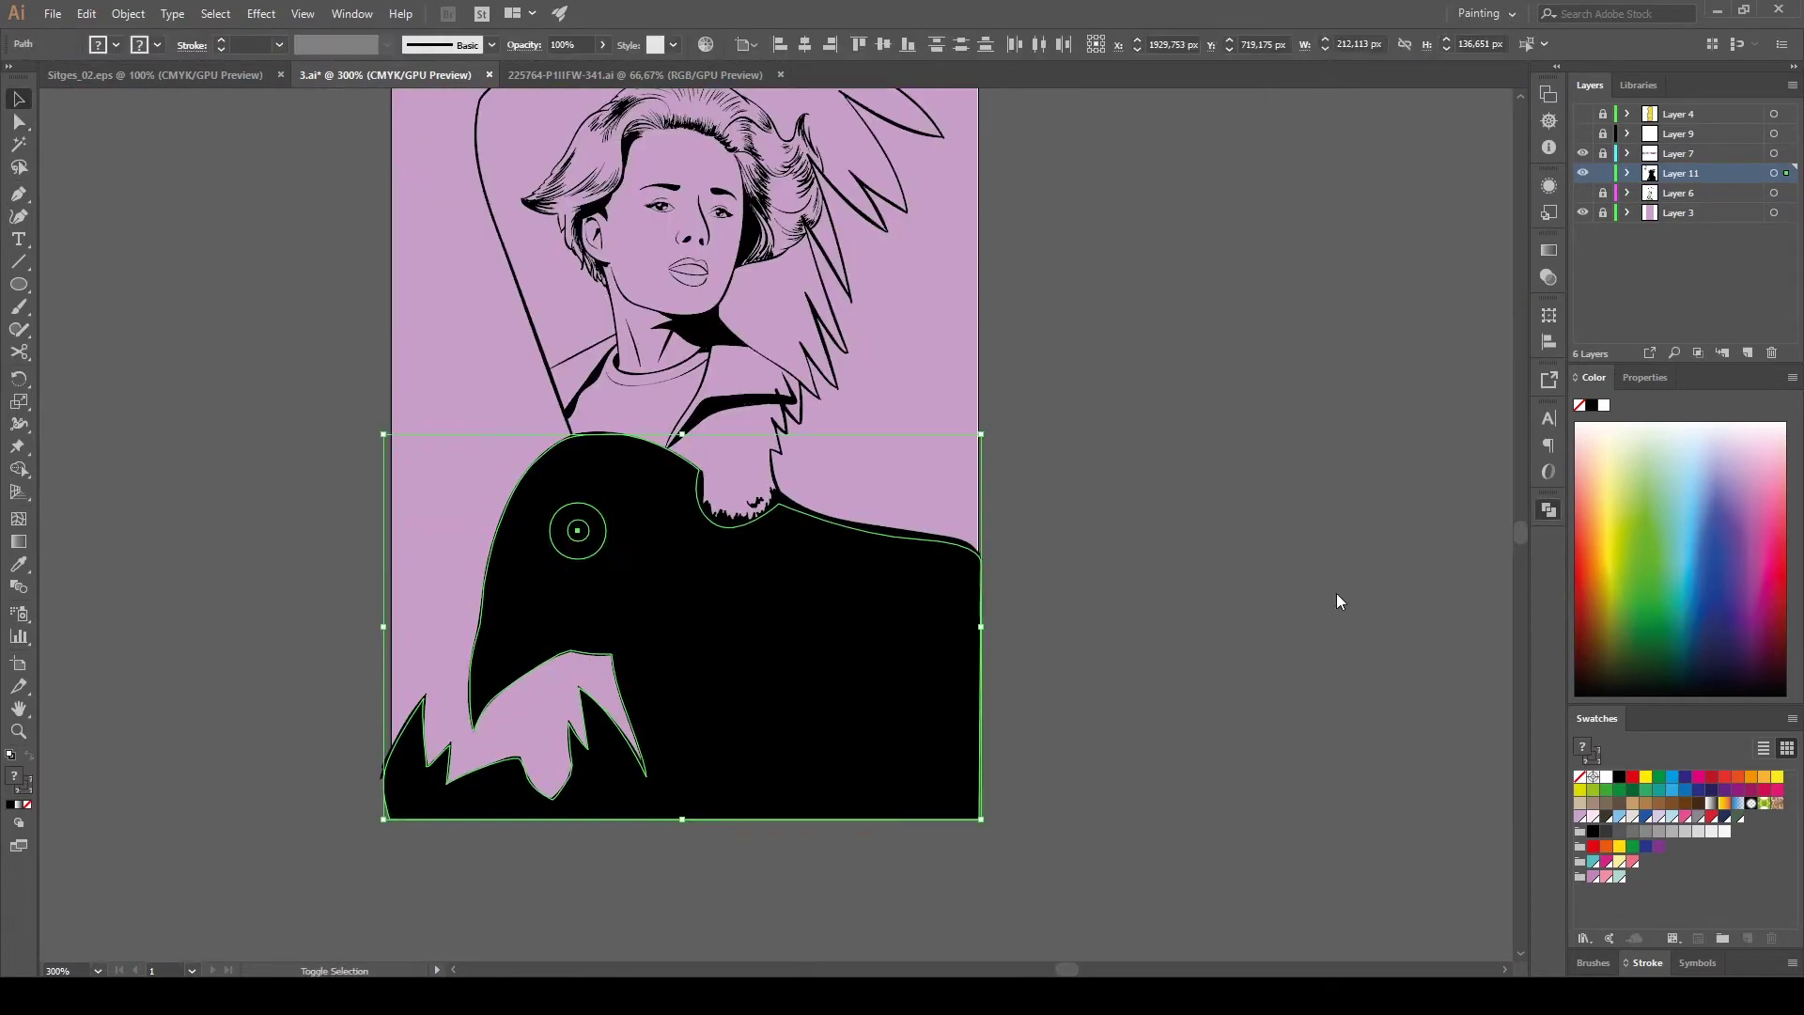
scroll(780, 518, up, 3)
Hatch black strokes along the bird's left edge and the beak's right spike.
key(b)
scroll(779, 519, up, 2)
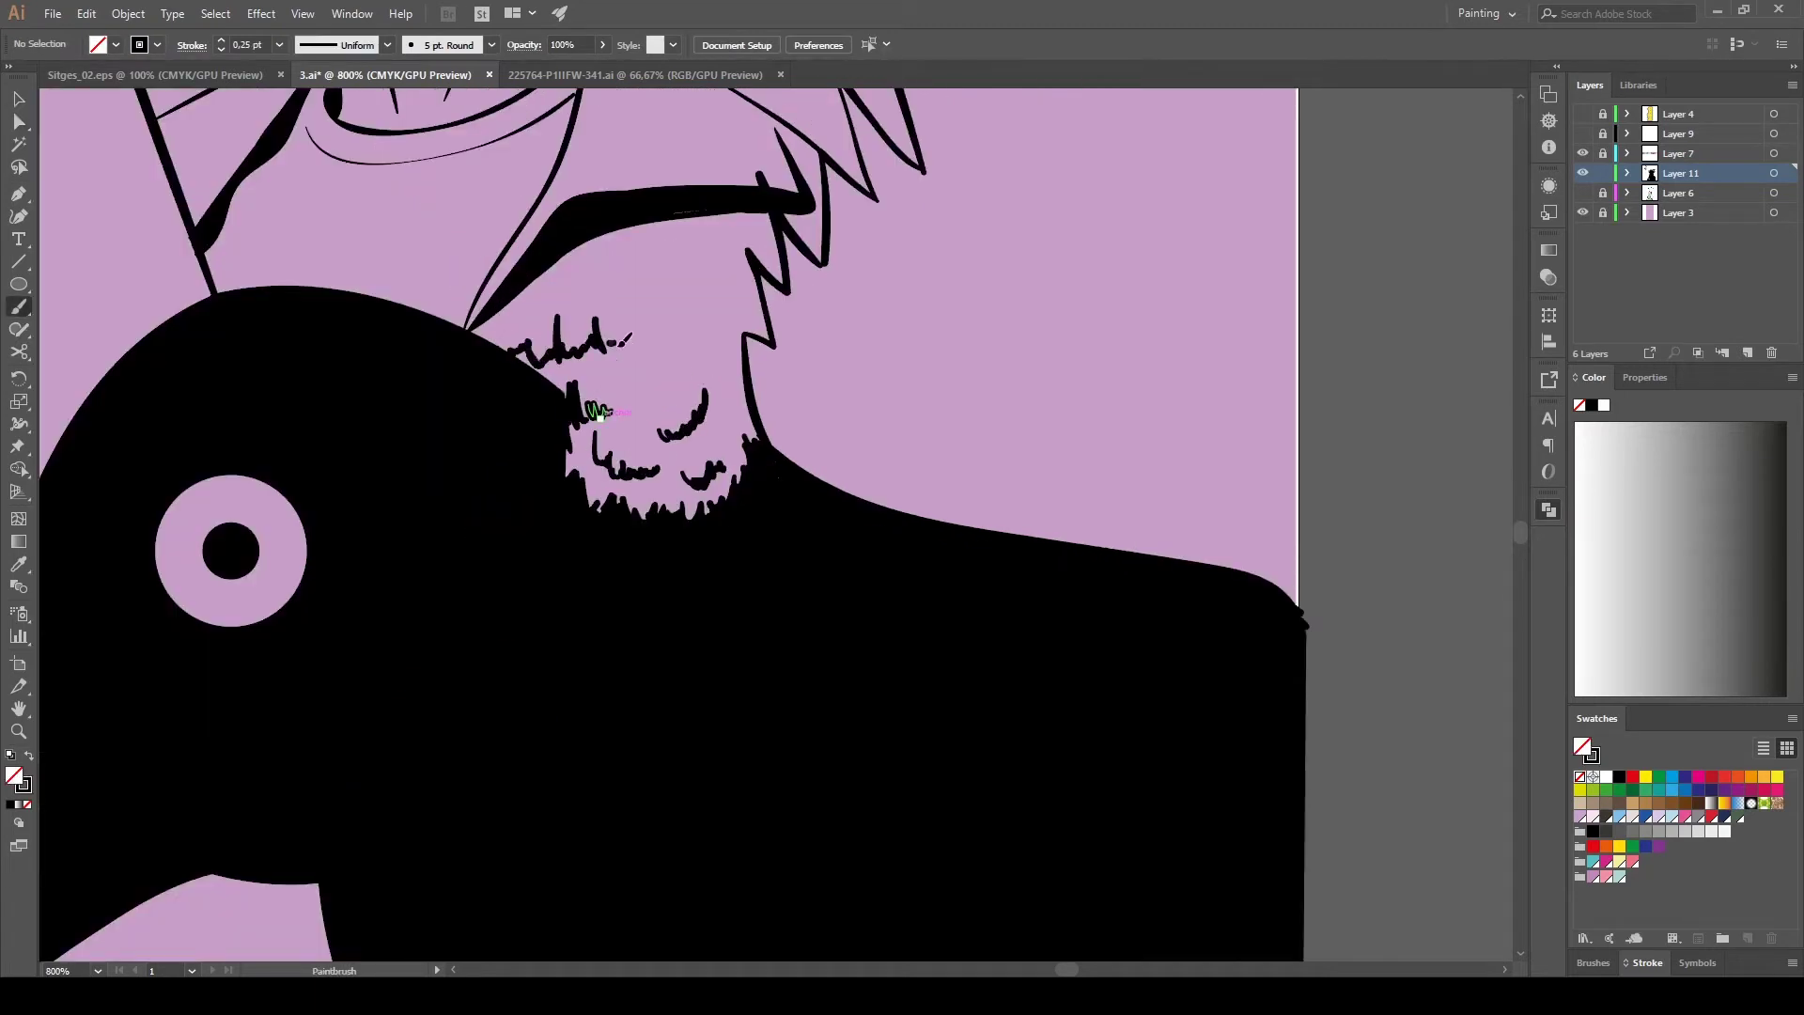
scroll(743, 469, down, 3)
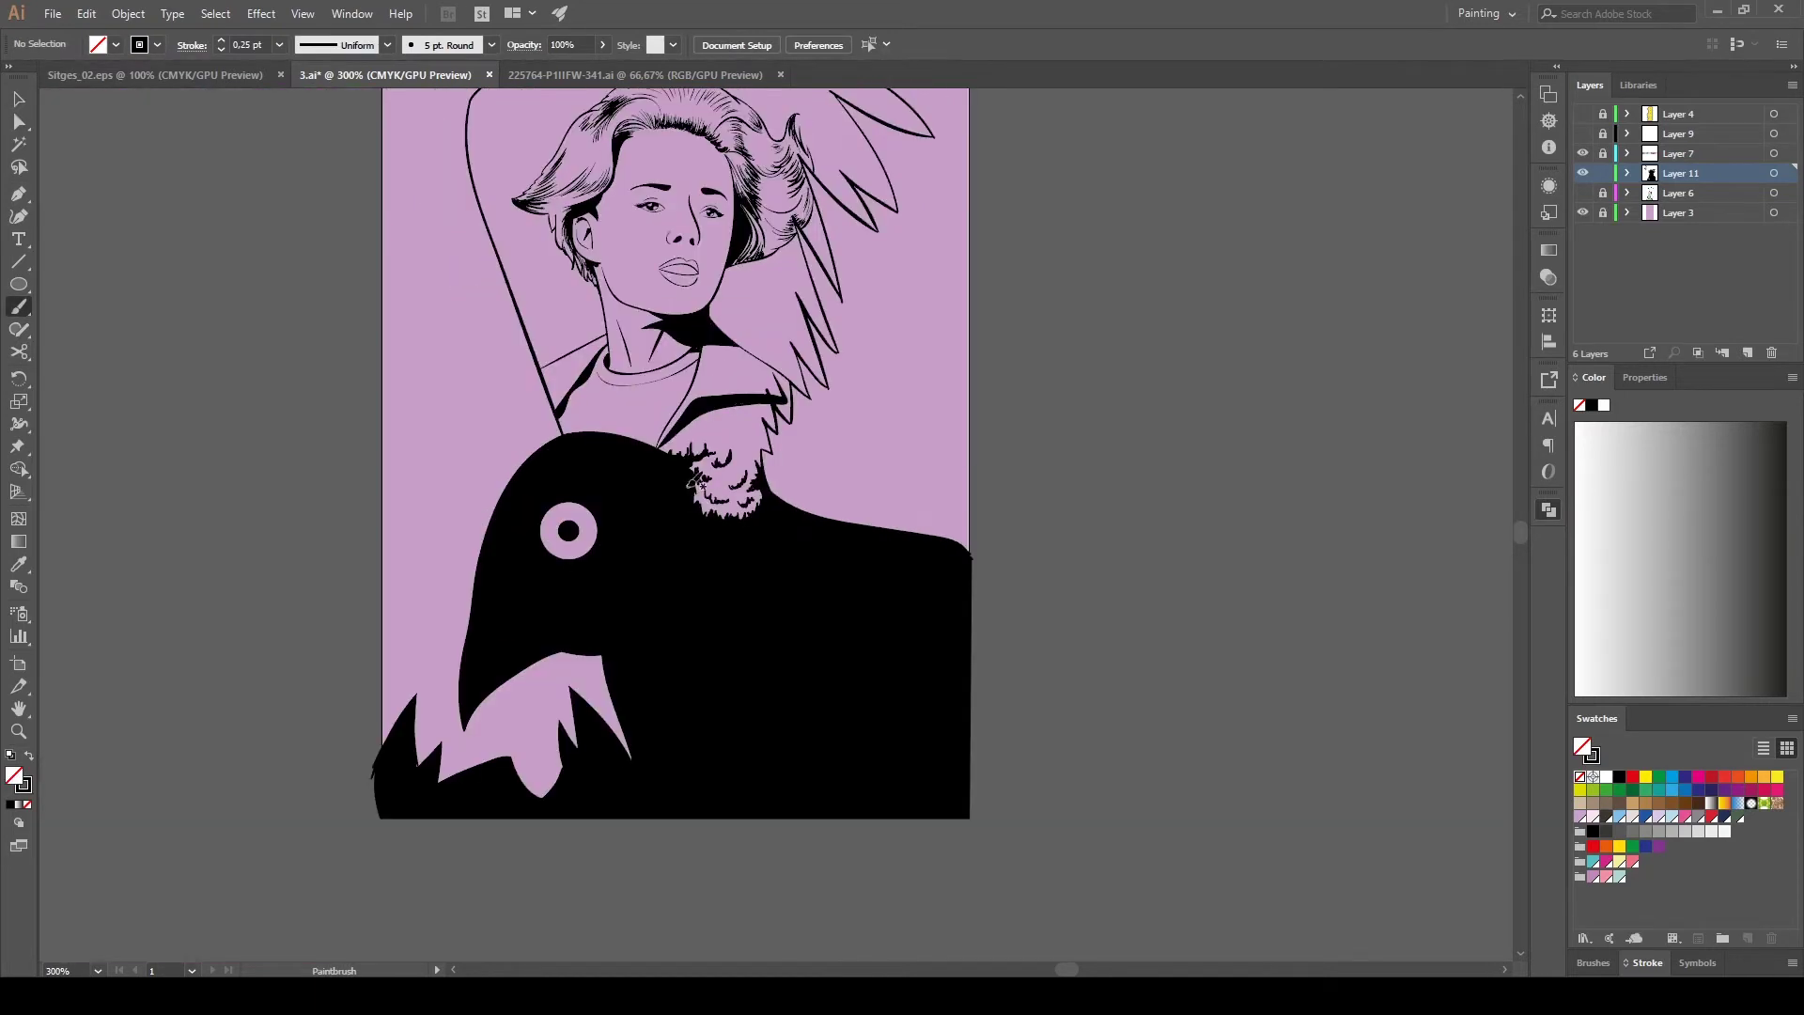
scroll(612, 512, up, 2)
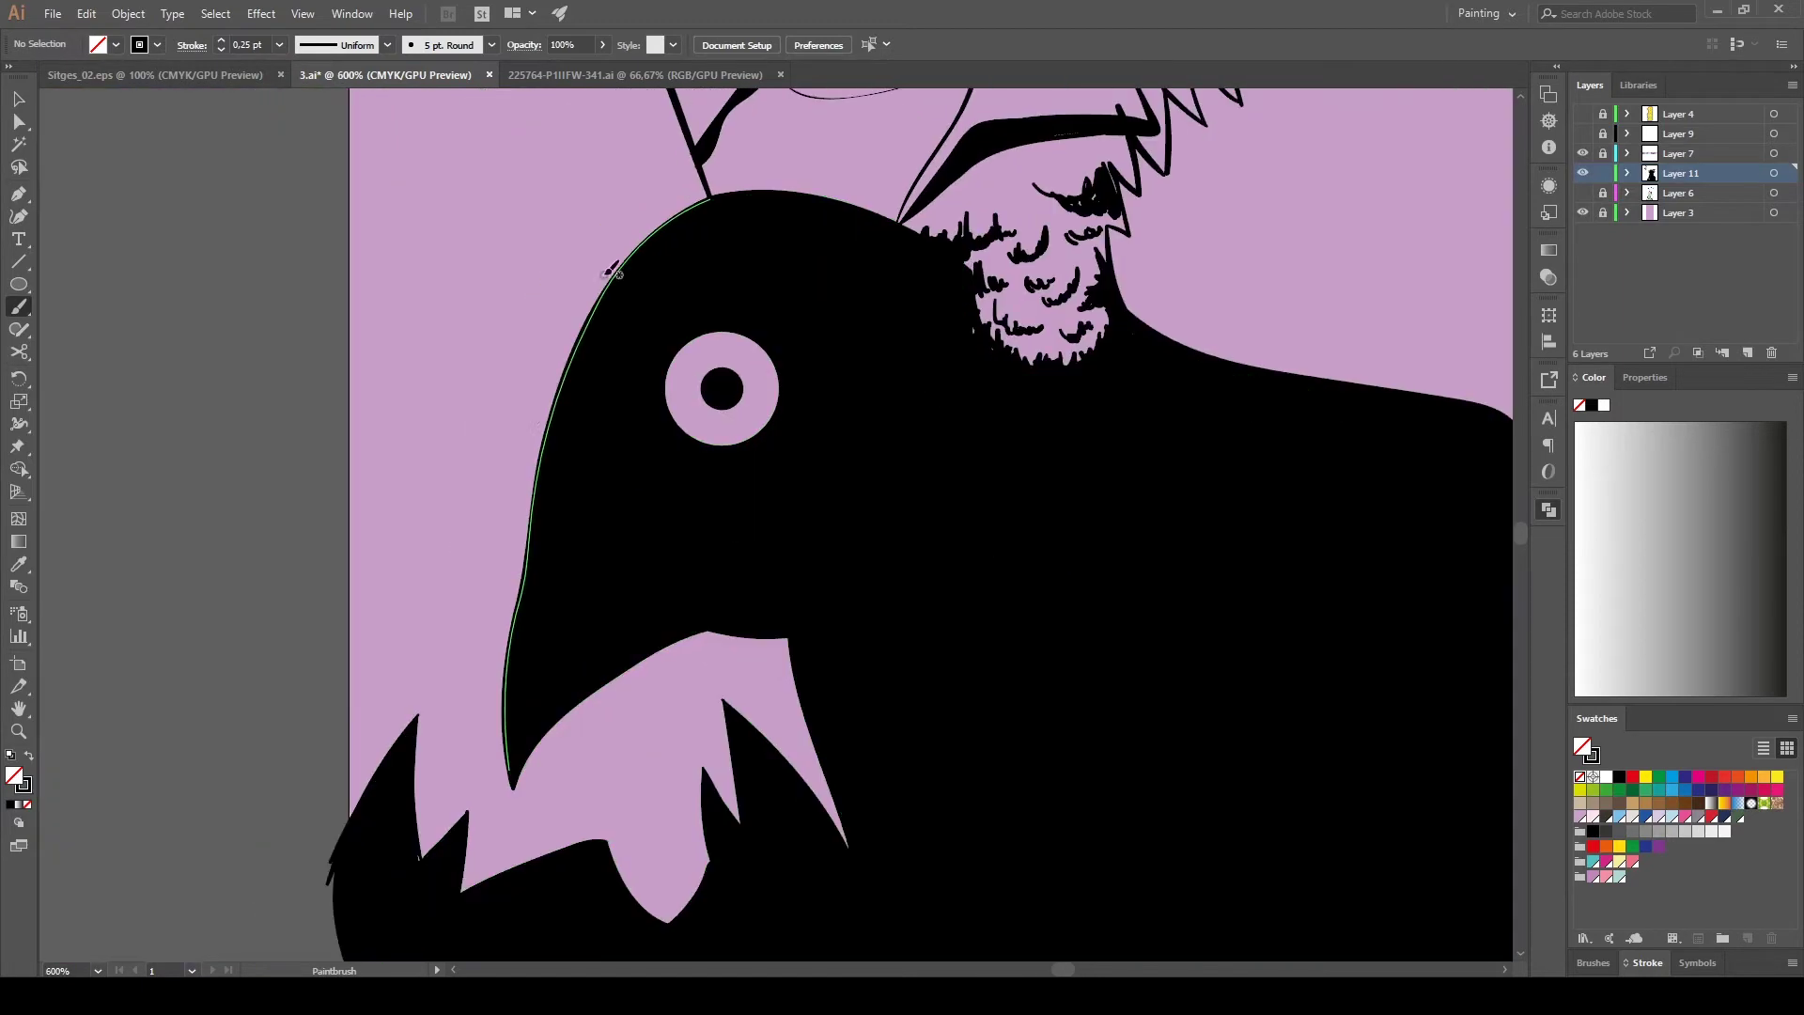
mouse_move(545, 467)
mouse_down()
mouse_move(512, 588)
mouse_move(526, 797)
mouse_up()
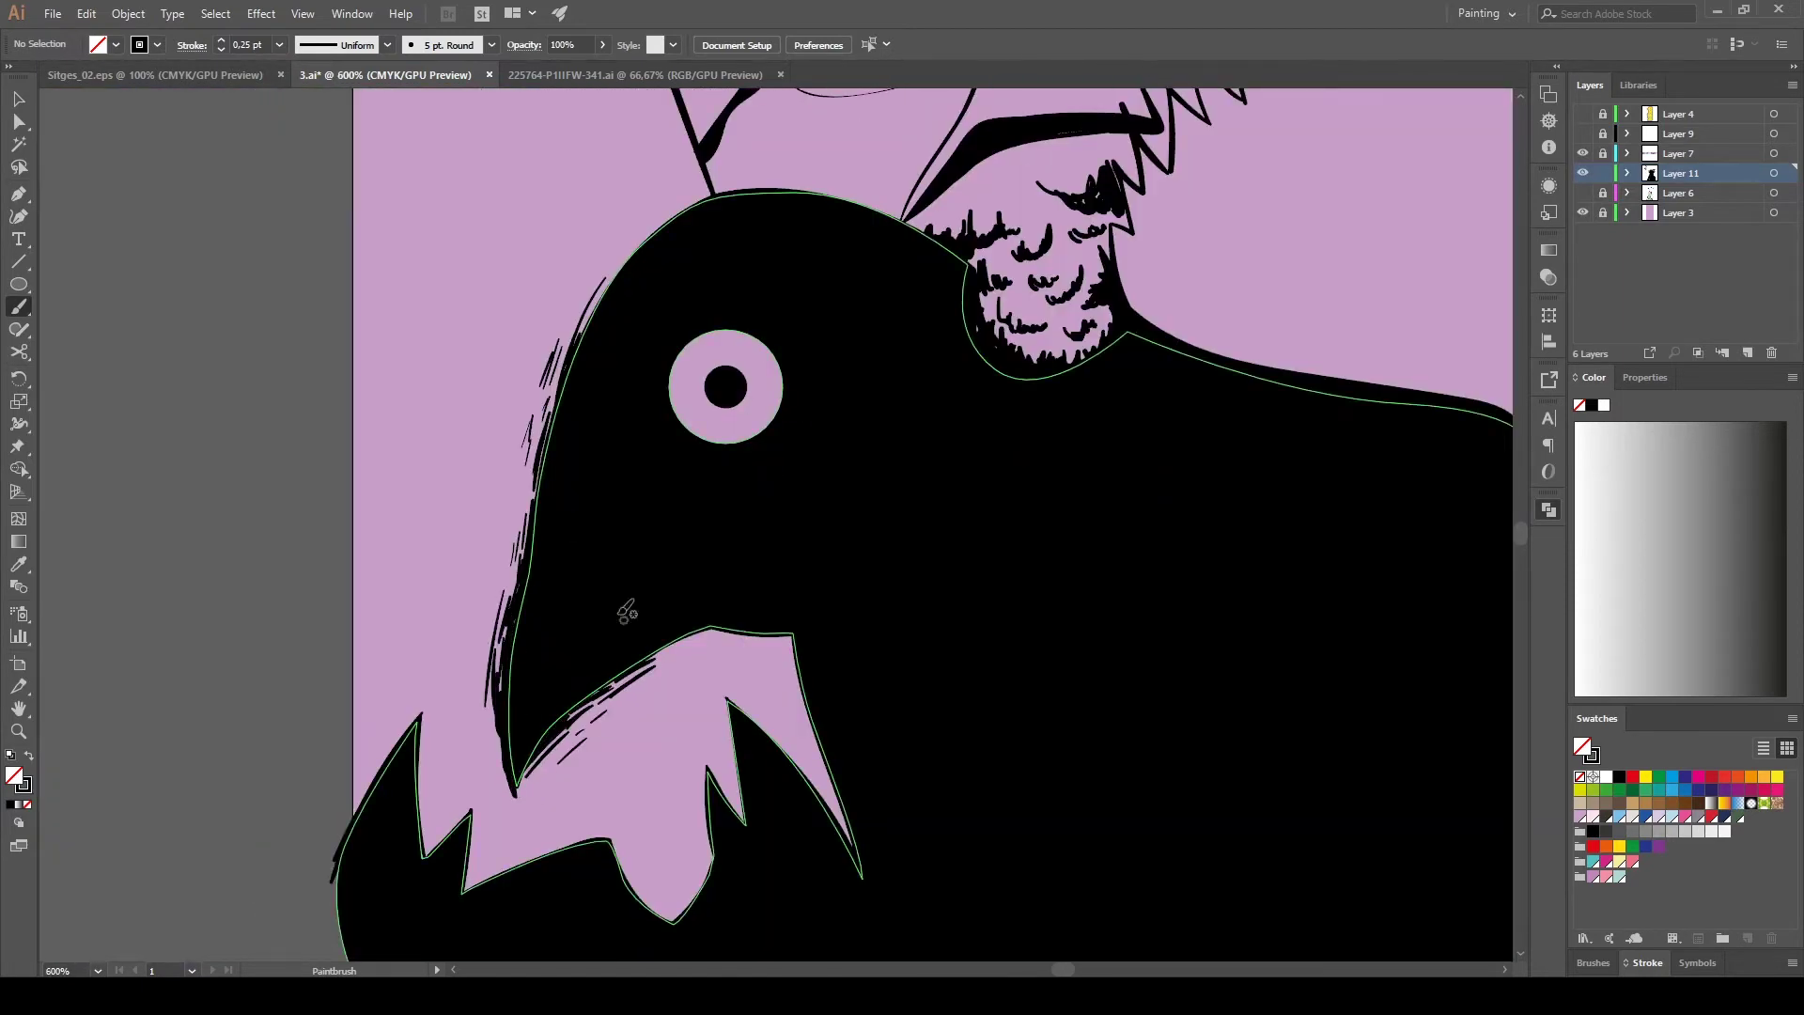
mouse_move(778, 691)
mouse_down()
mouse_move(841, 832)
mouse_move(754, 711)
mouse_up()
Add hatch strokes along the beak's lower edge and a short stroke at lower left.
scroll(711, 503, up, 1)
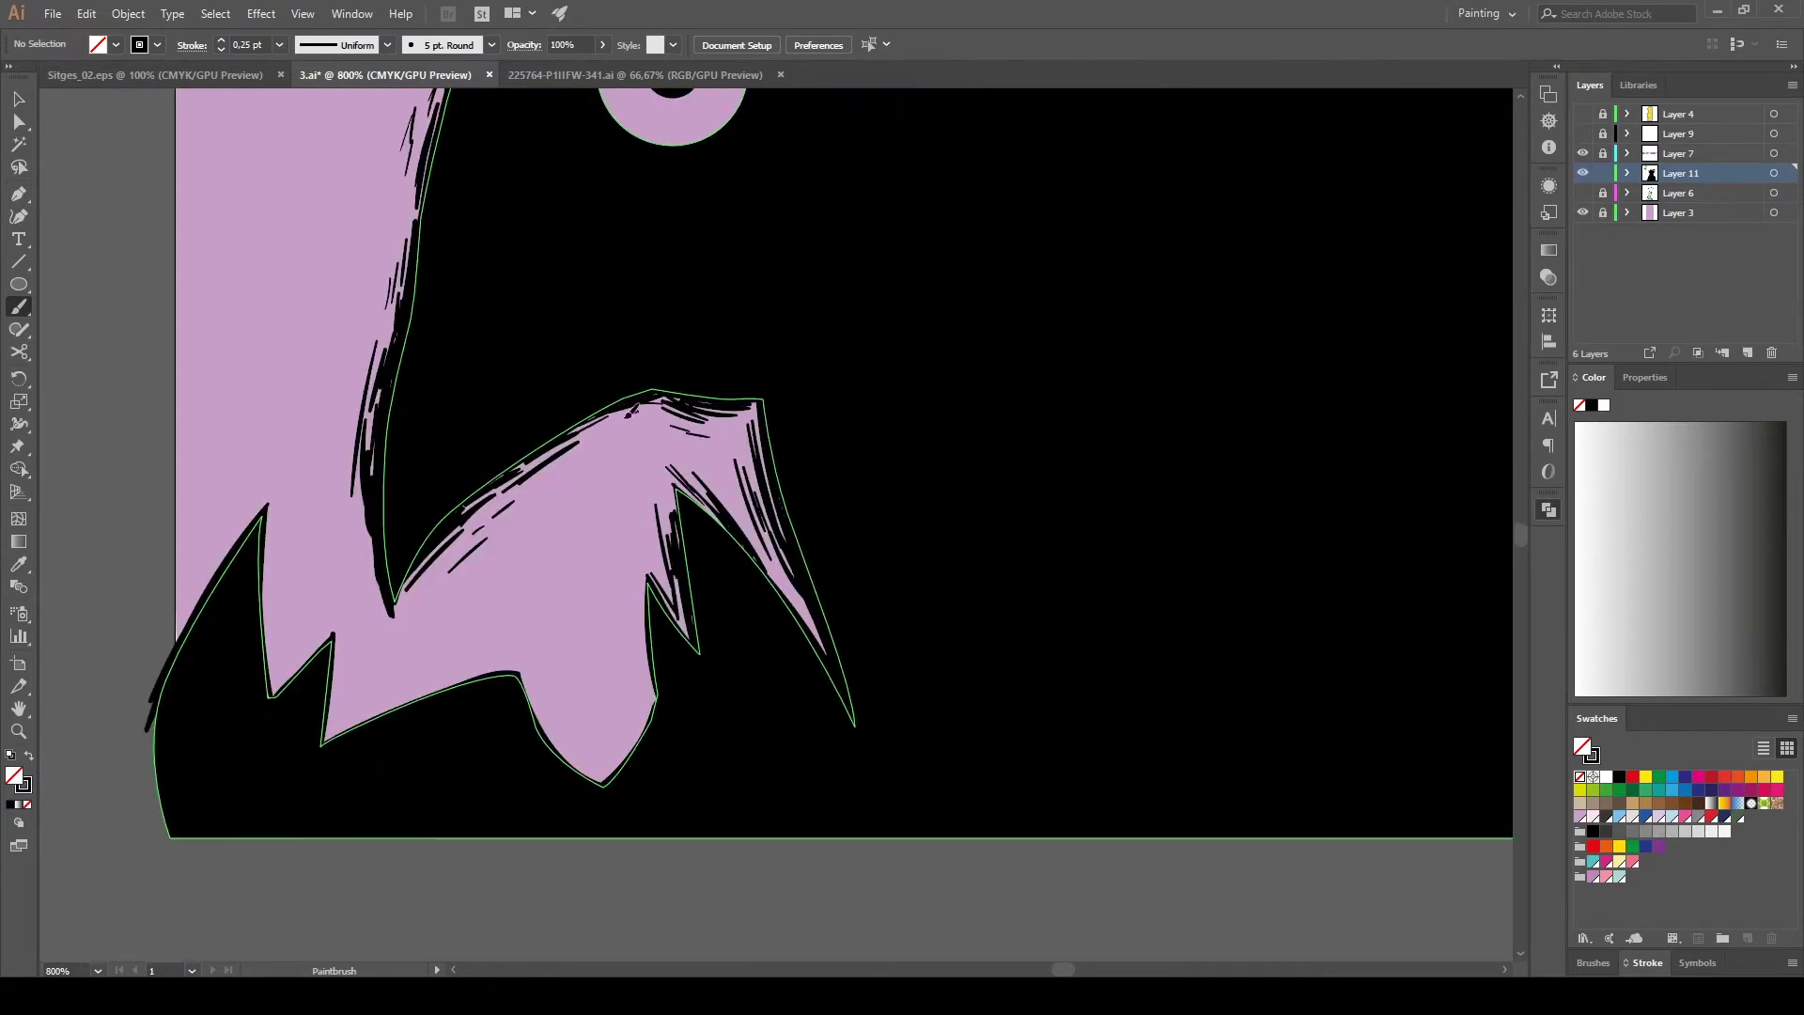
scroll(609, 414, down, 1)
drag(350, 669, 508, 647)
scroll(368, 665, up, 2)
drag(235, 649, 263, 621)
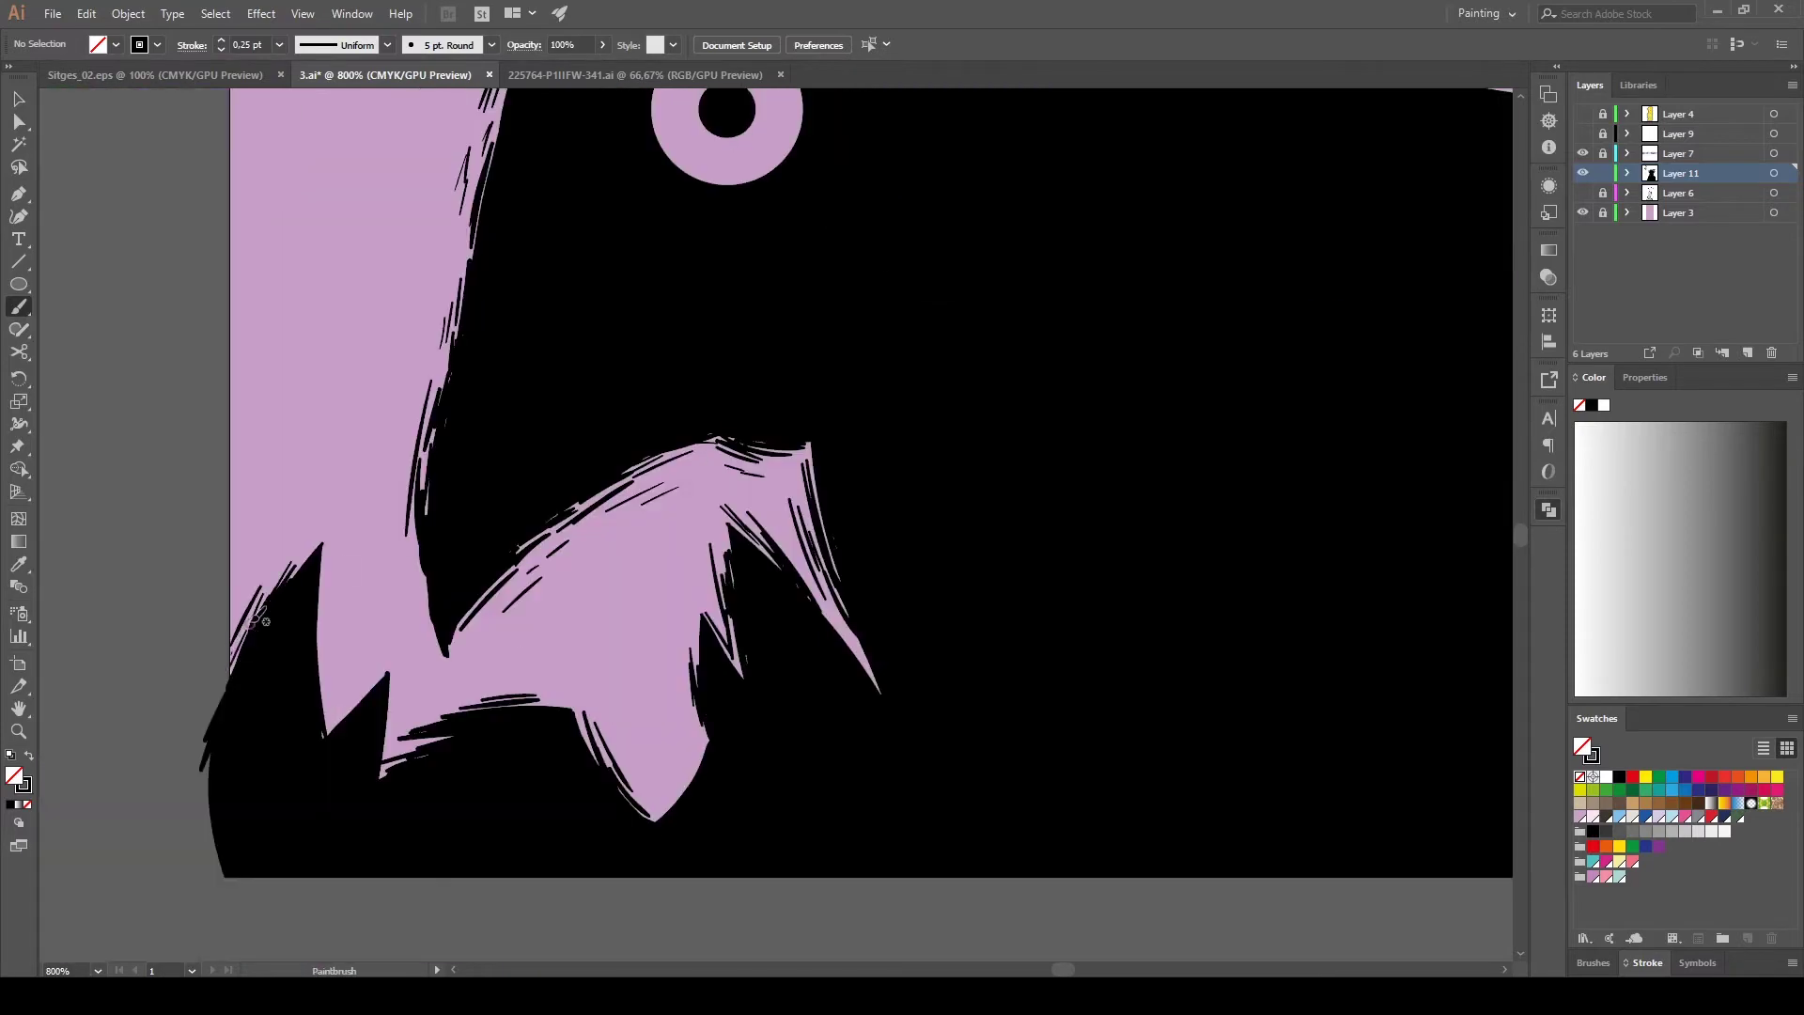
scroll(918, 516, down, 1)
scroll(934, 591, down, 2)
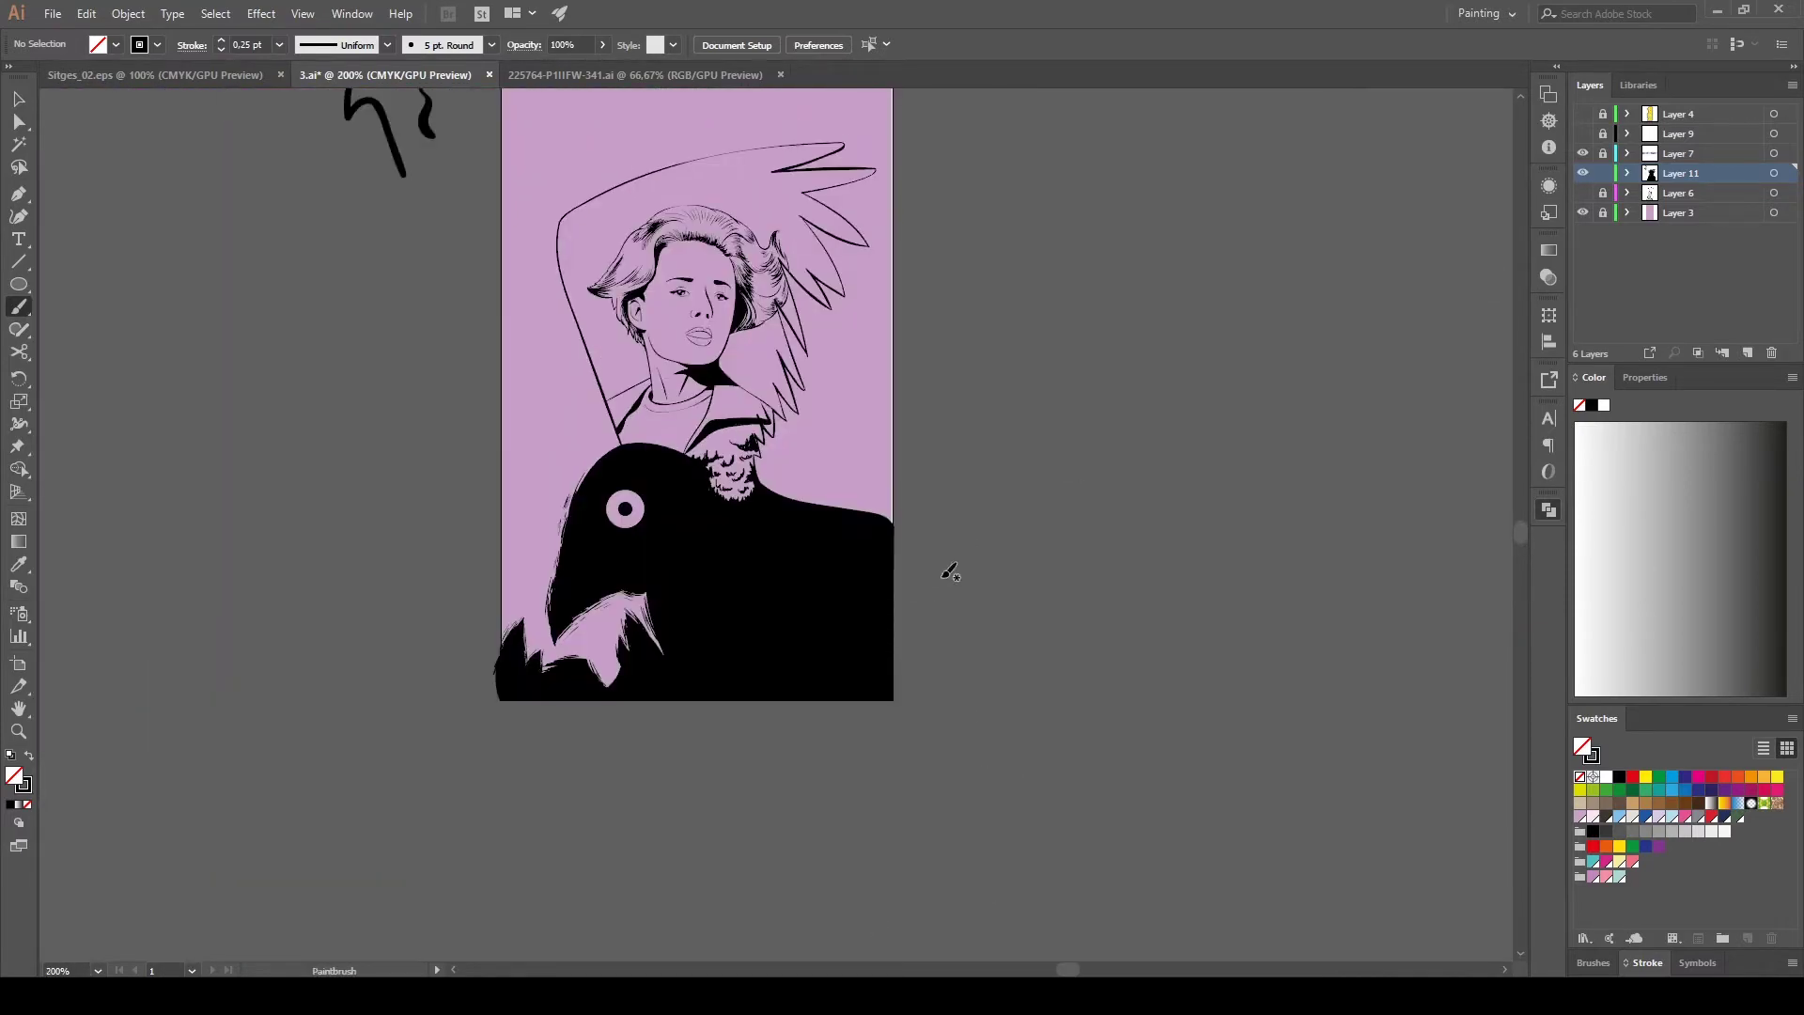
scroll(553, 406, up, 1)
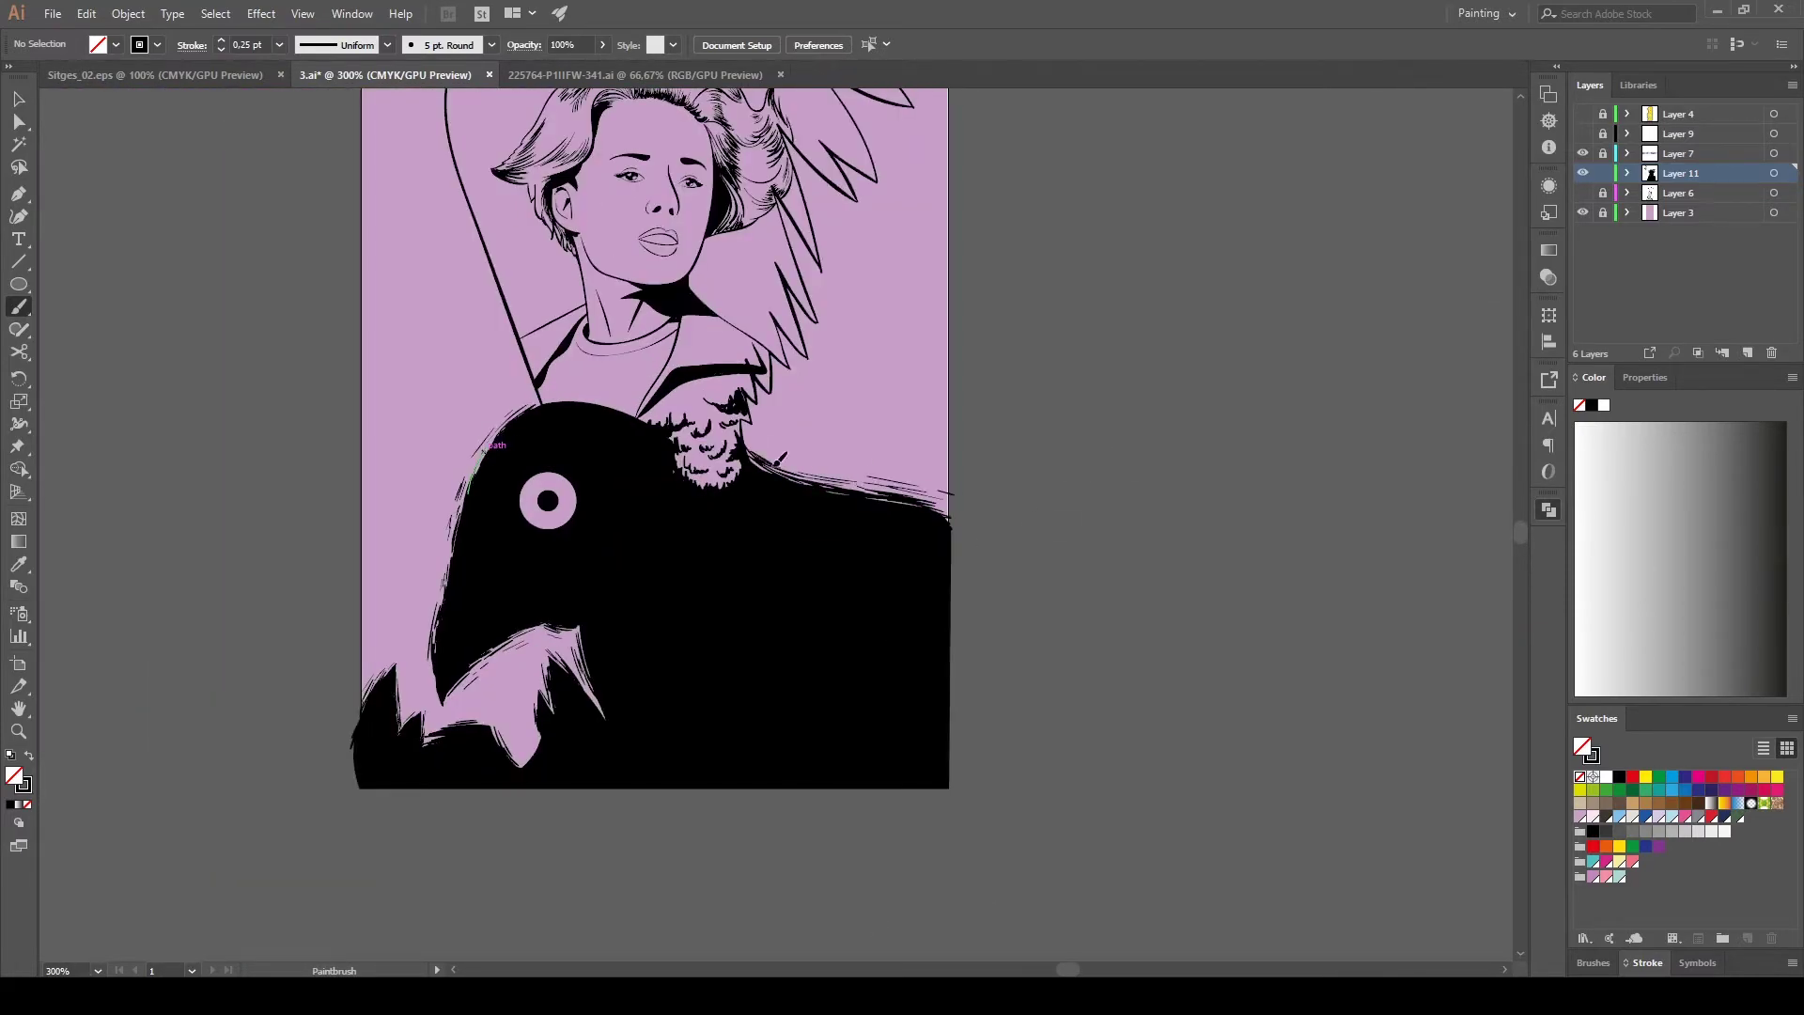
Select the small circle near the beak and the lower-left ellipse, then deselect.
key(v)
click(624, 604)
scroll(632, 567, up, 3)
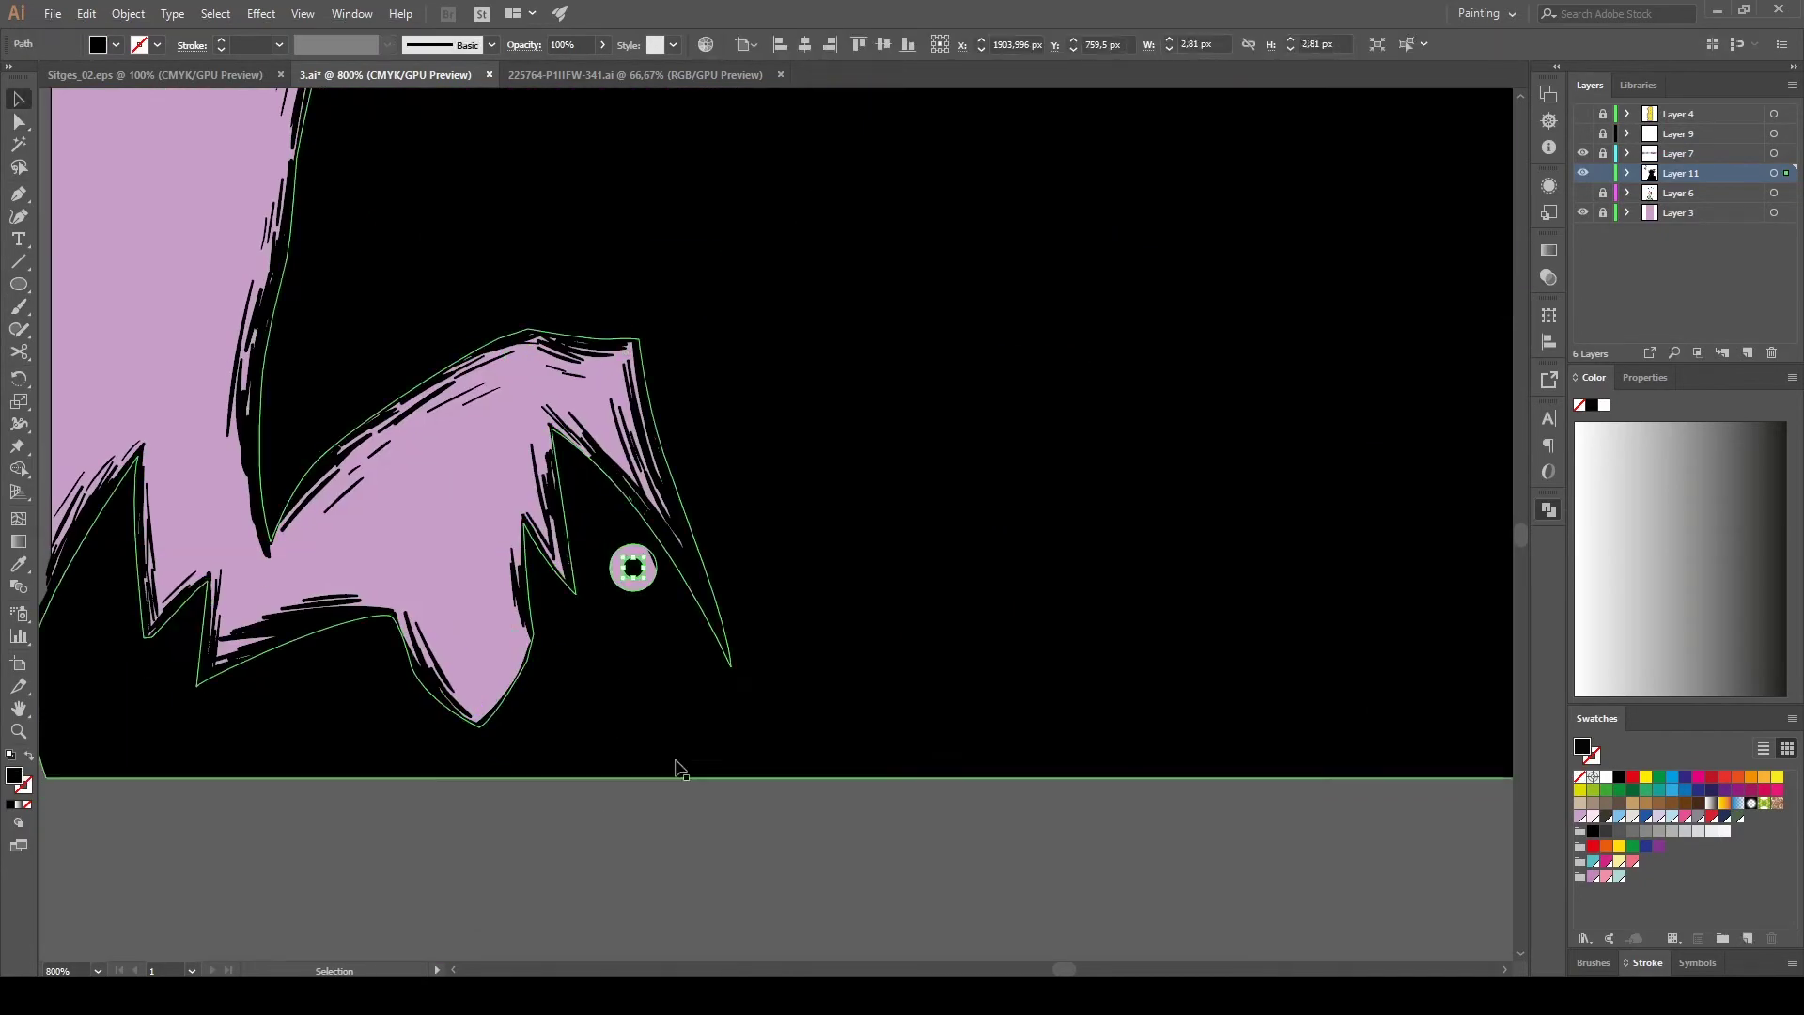
scroll(696, 808, down, 2)
scroll(704, 855, down, 2)
scroll(705, 864, up, 2)
key(a)
click(404, 695)
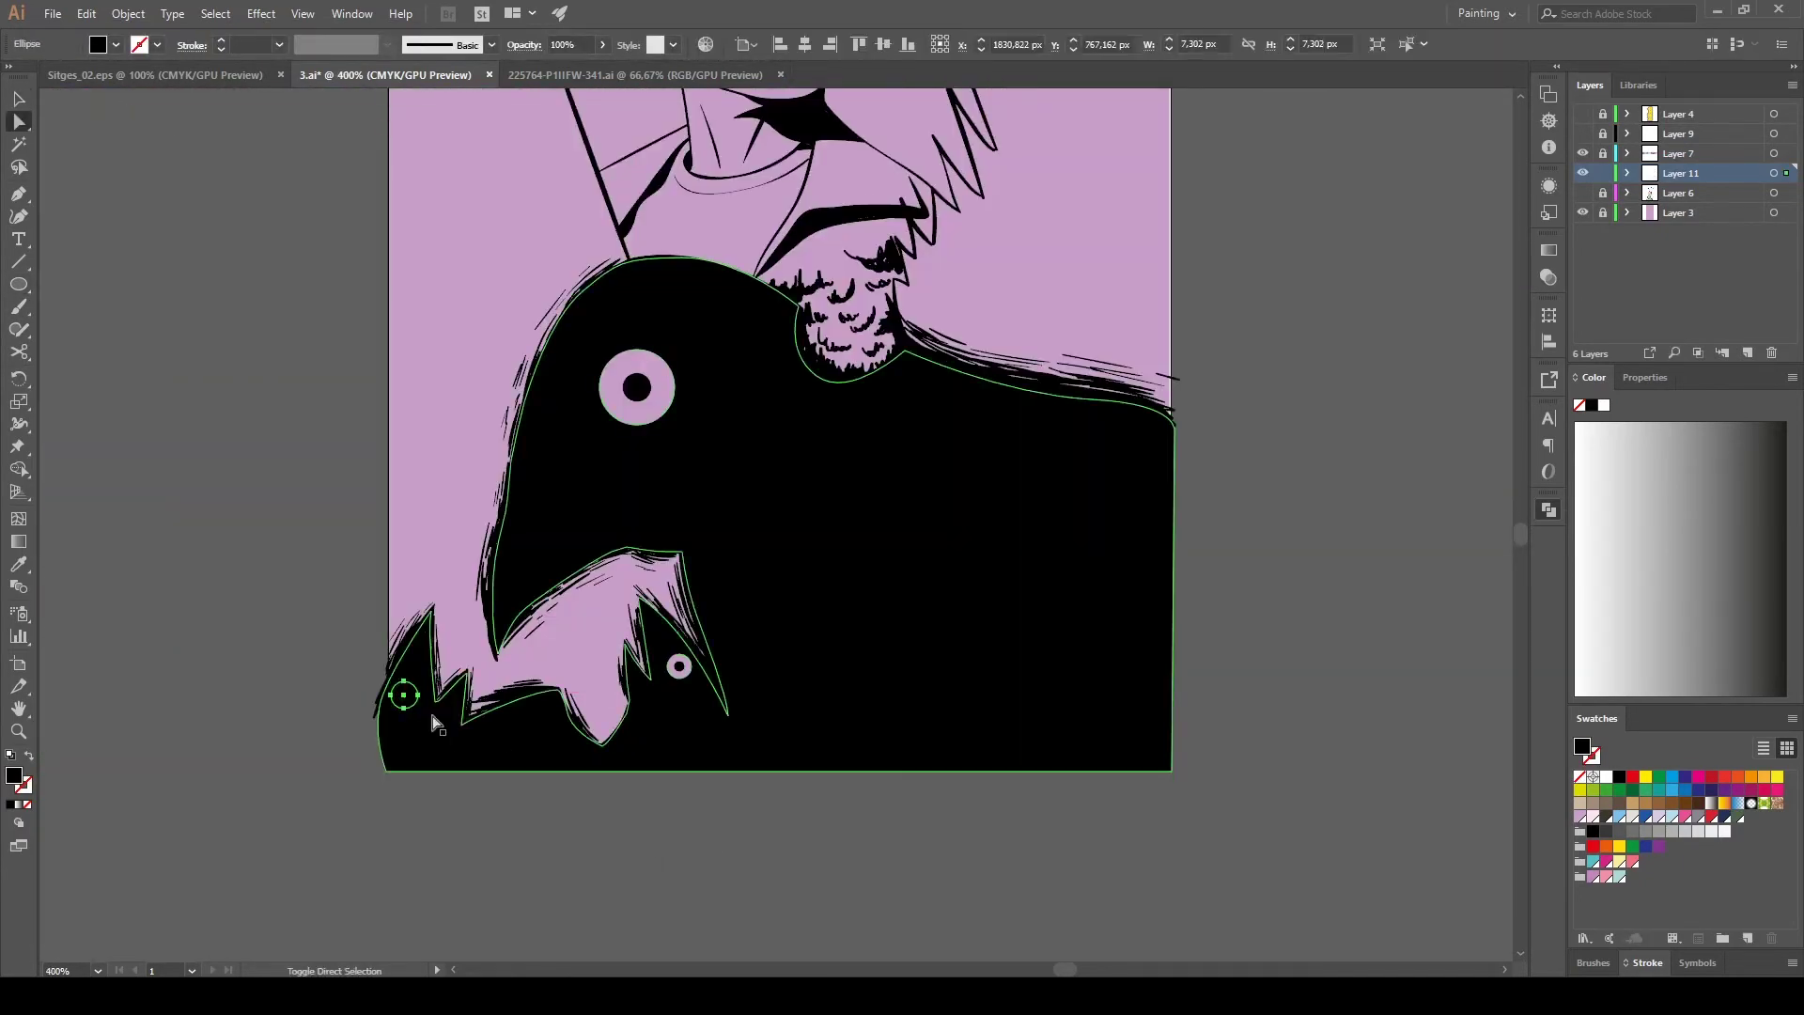
key(ctrl+shift+a)
key(b)
scroll(564, 543, up, 3)
scroll(1164, 479, down, 4)
scroll(401, 716, up, 3)
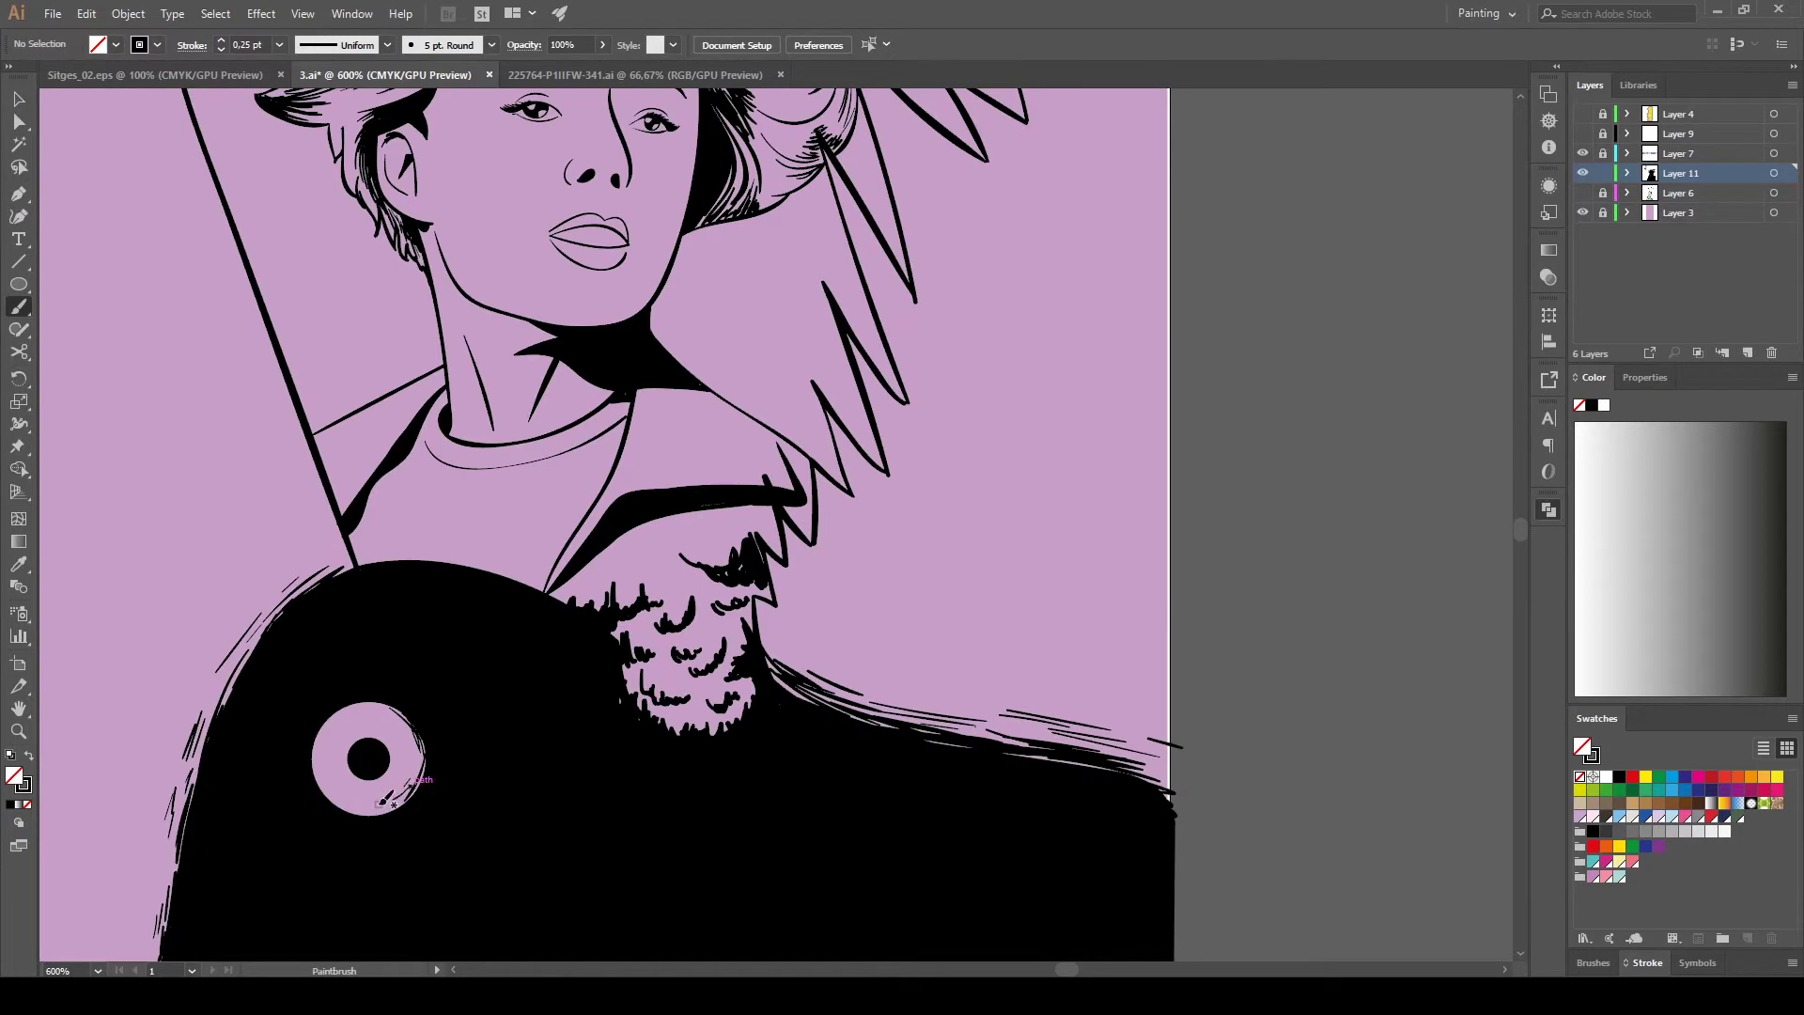
scroll(411, 779, down, 5)
Hatch the feathers below and right of the face with a black stroke.
scroll(551, 575, up, 3)
scroll(769, 427, up, 2)
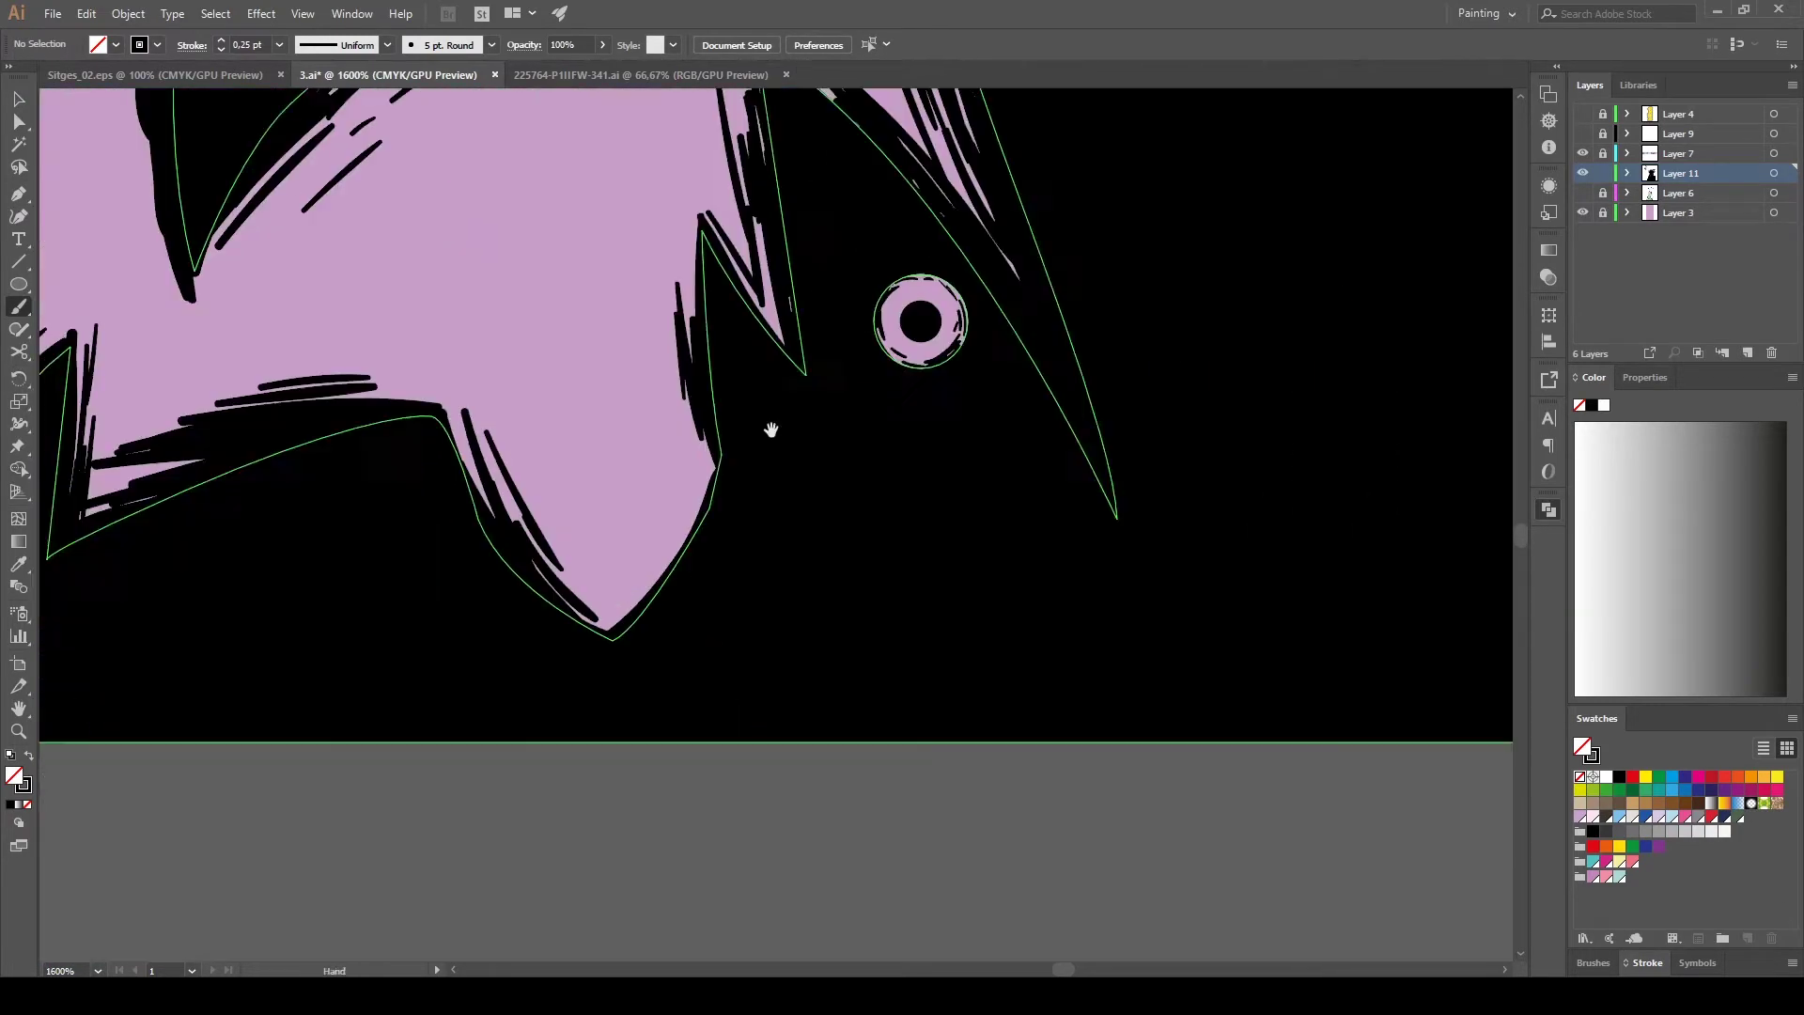
scroll(276, 517, up, 2)
scroll(588, 725, down, 5)
scroll(808, 657, up, 3)
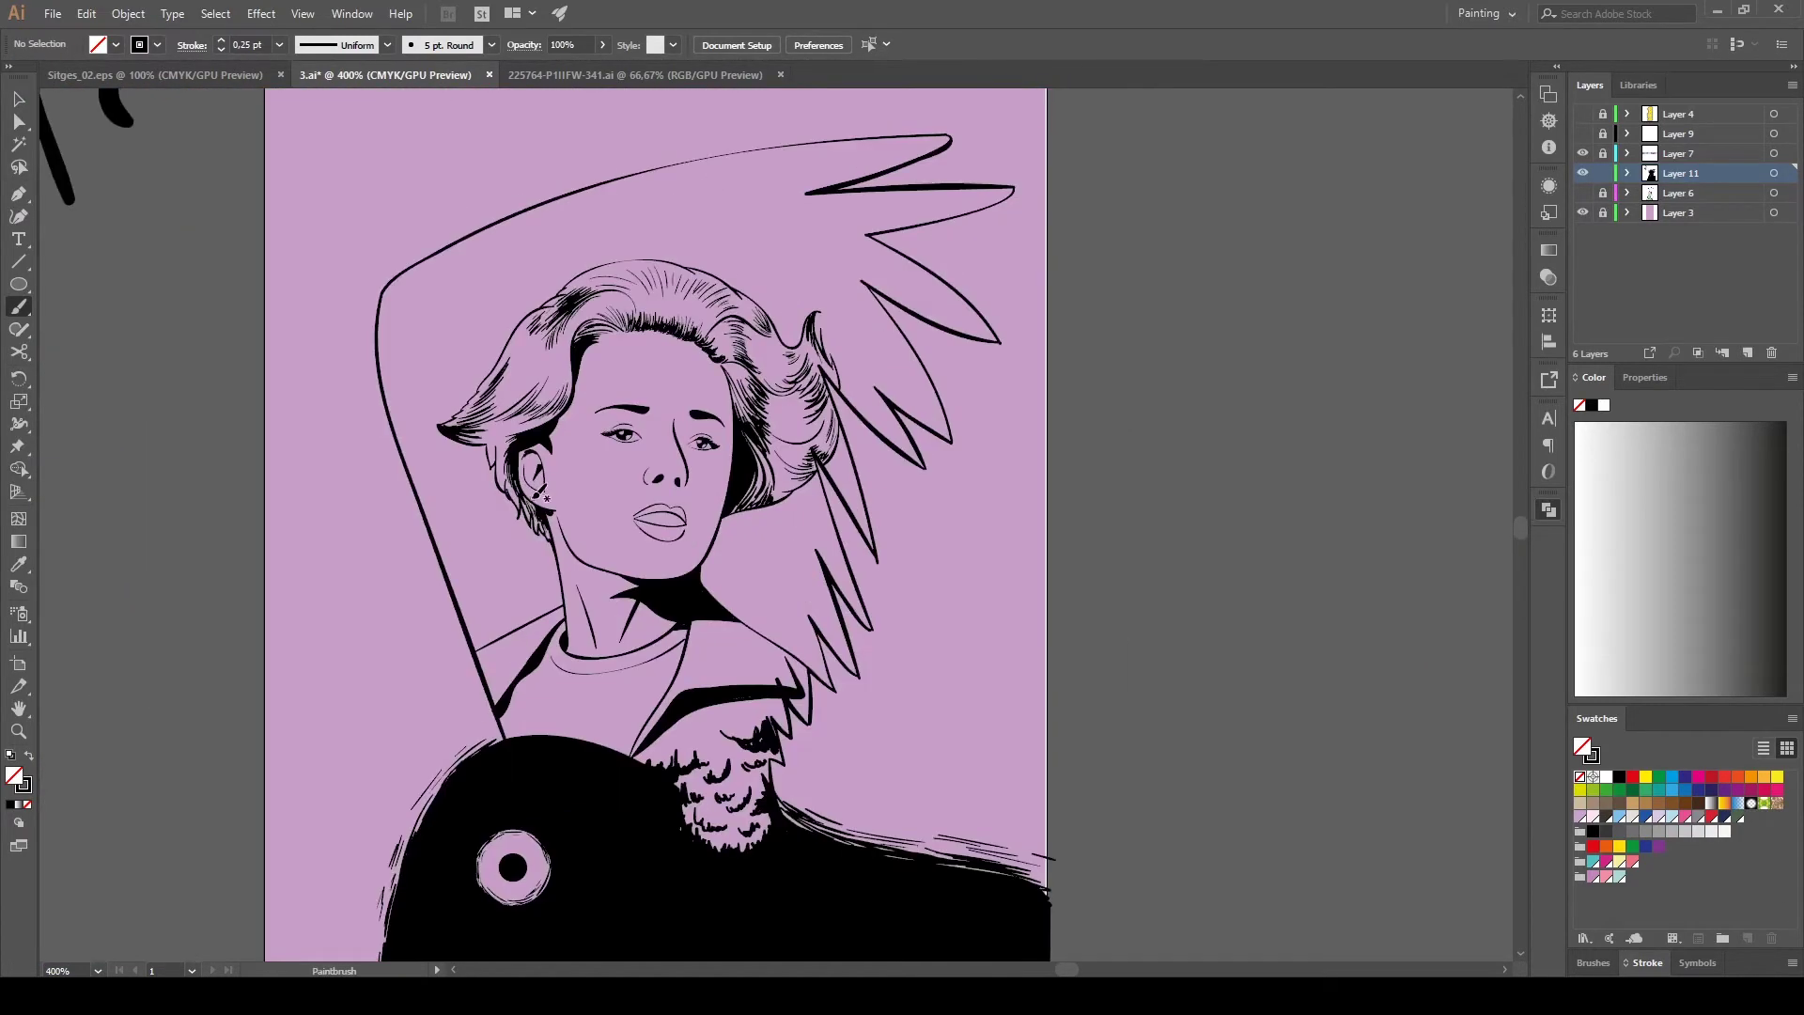
scroll(824, 658, up, 1)
drag(806, 656, 830, 716)
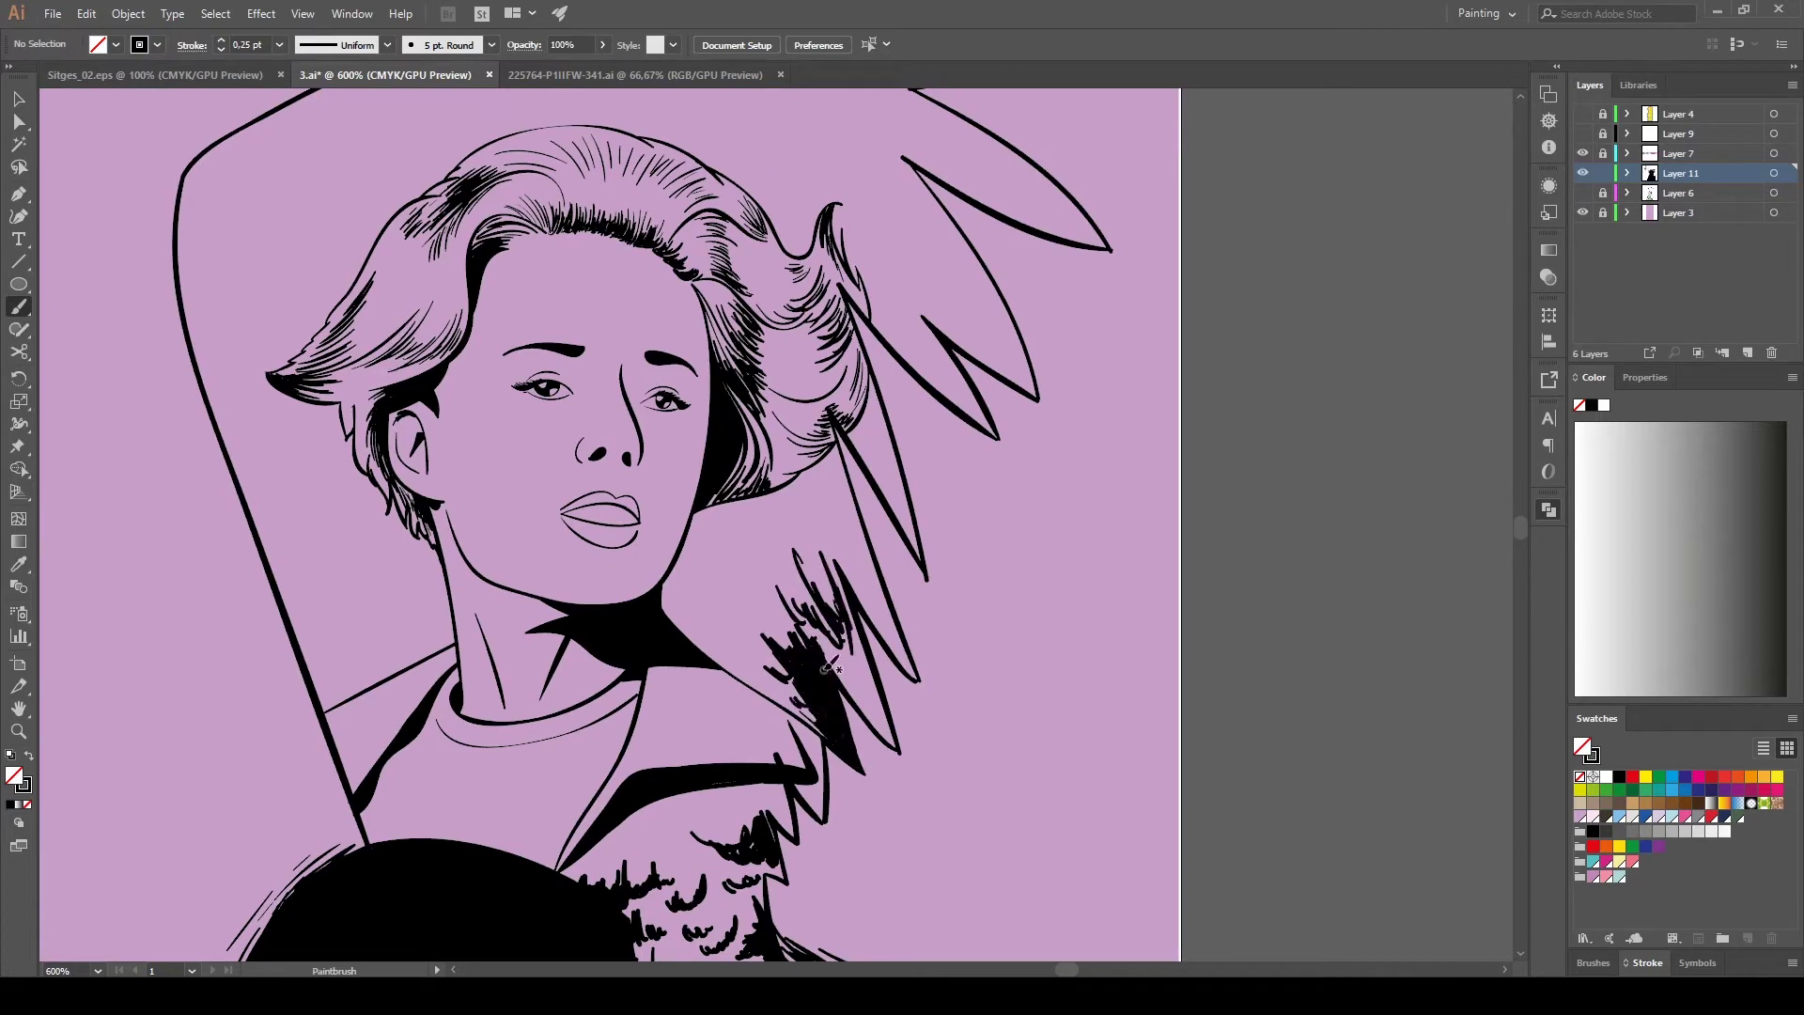
scroll(828, 806, down, 5)
scroll(815, 584, up, 3)
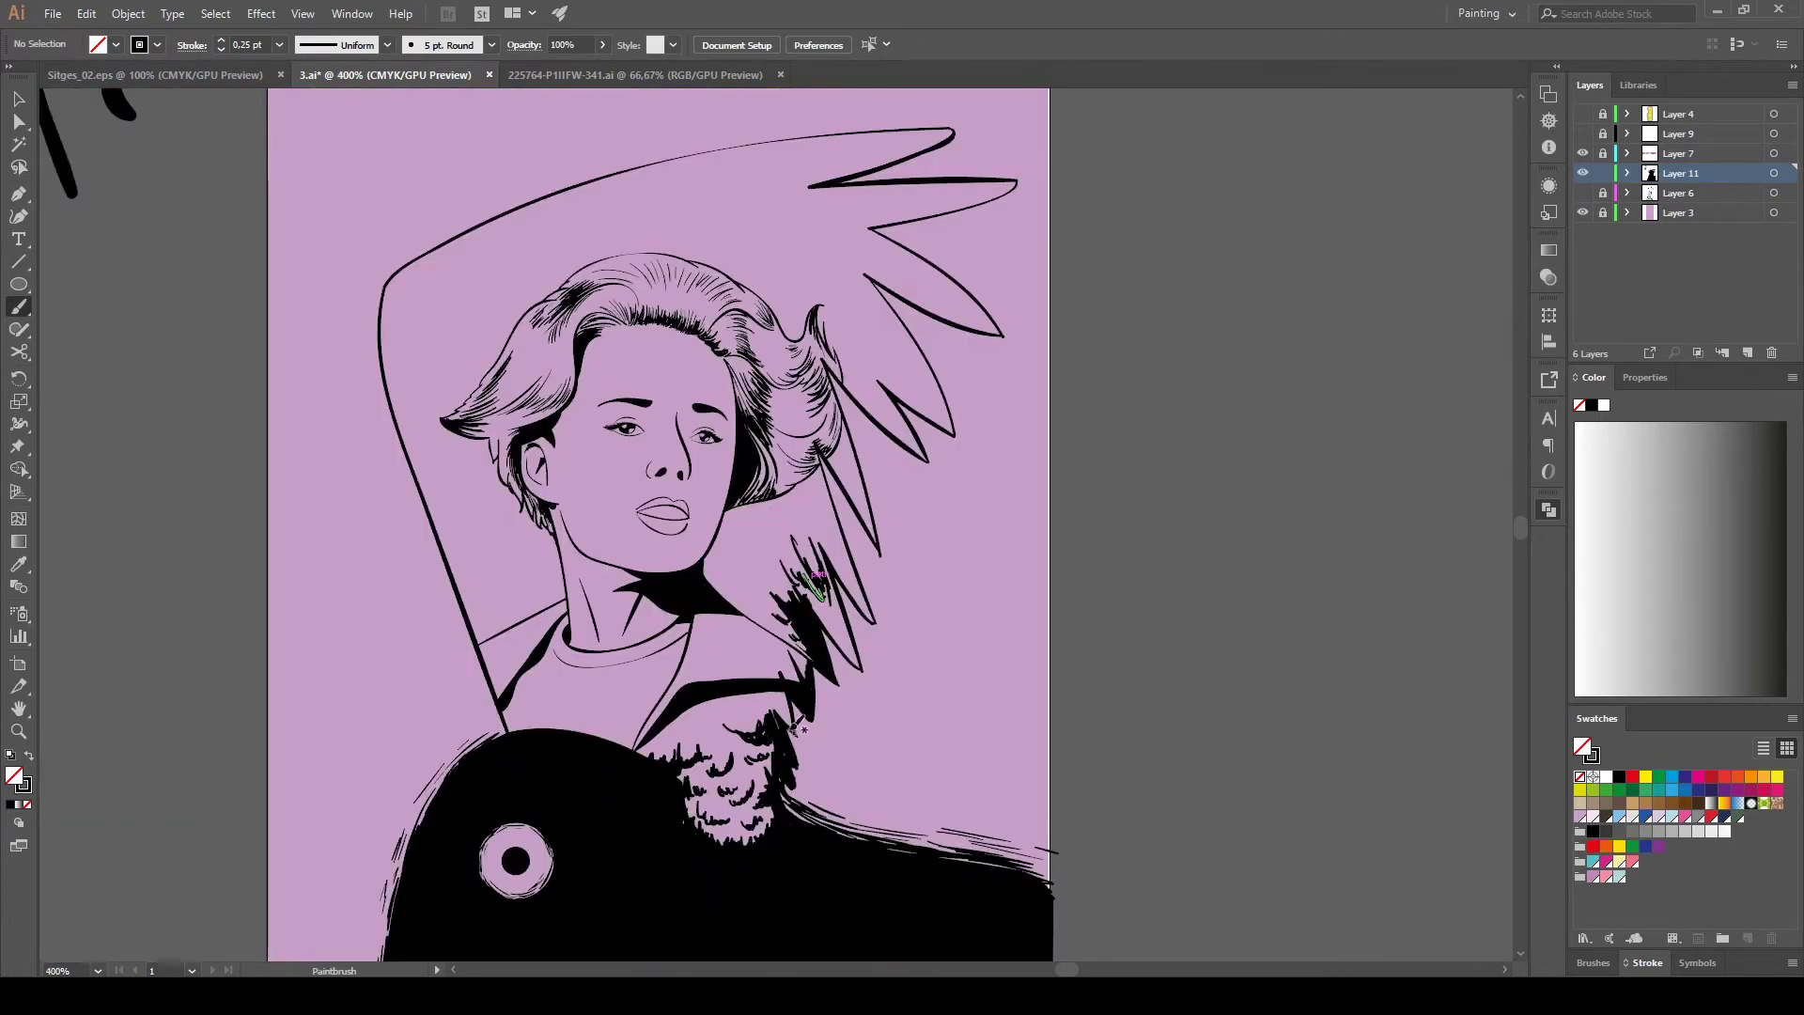
scroll(967, 435, down, 5)
scroll(969, 423, up, 3)
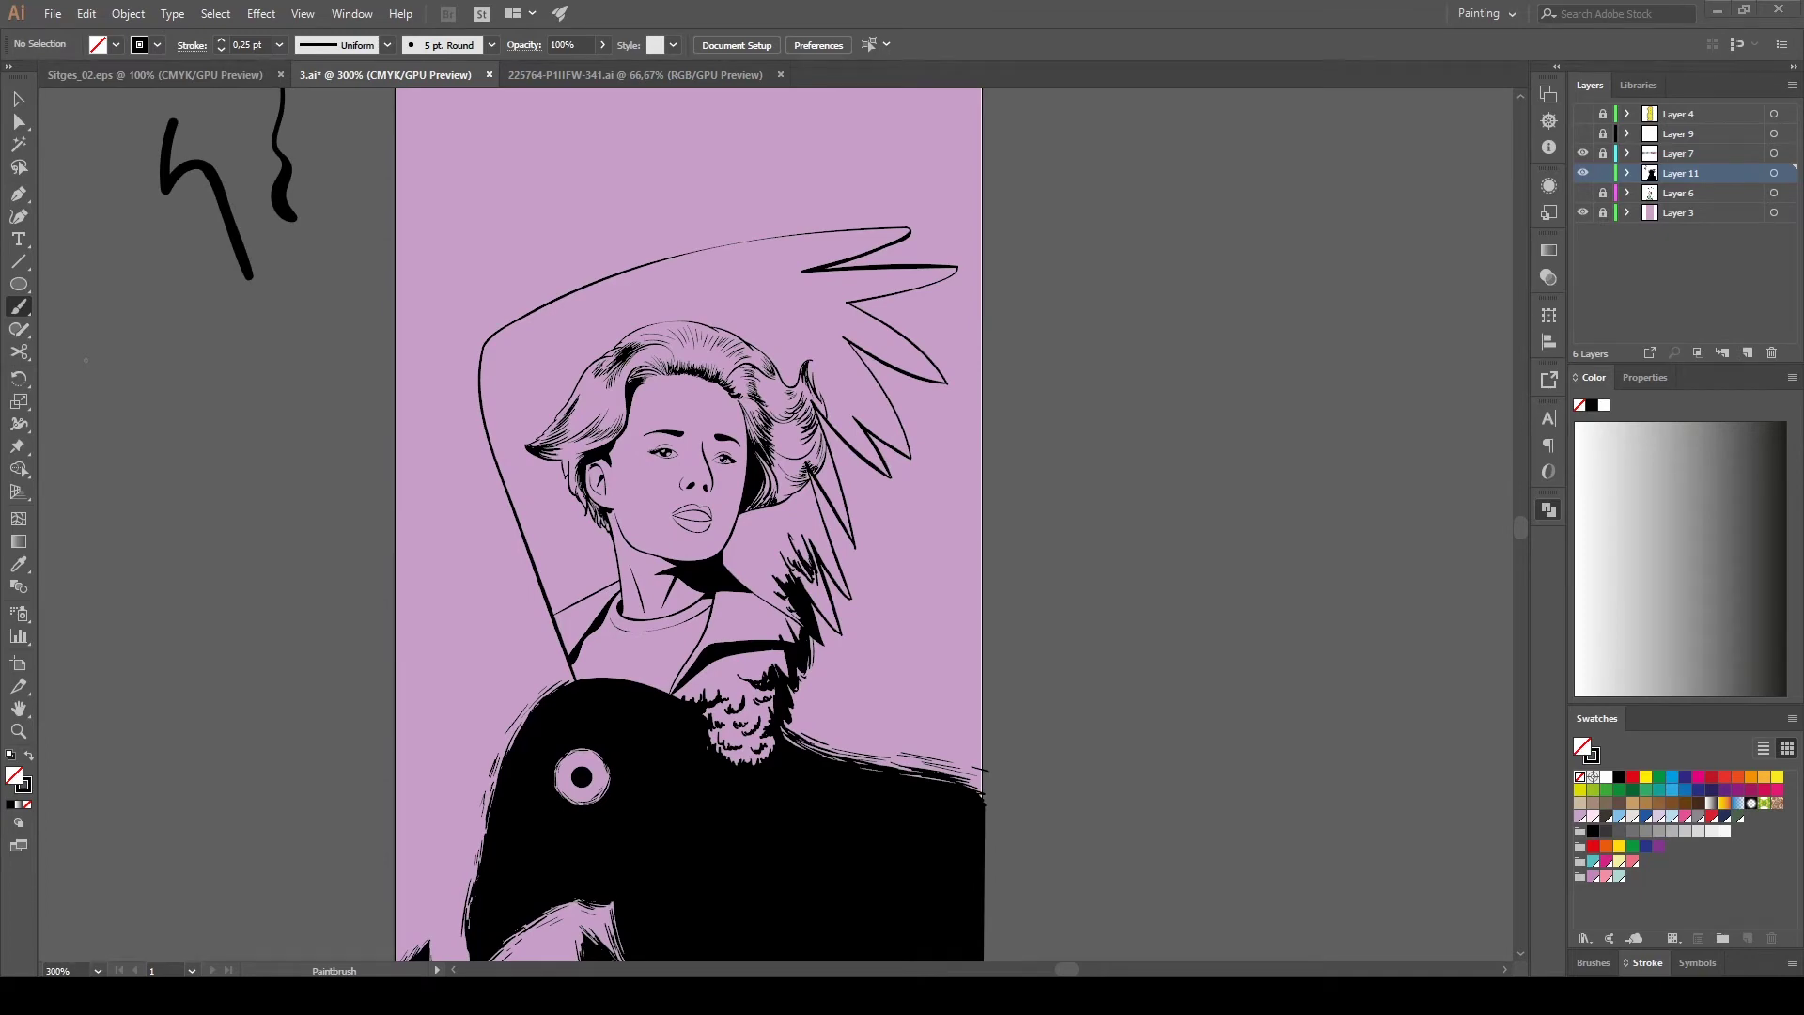
scroll(792, 567, up, 3)
Add three more hatch strokes right of the chin and reposition a pasted bird silhouette.
mouse_move(799, 583)
mouse_down()
mouse_move(751, 667)
mouse_move(794, 657)
mouse_move(948, 813)
mouse_up()
drag(831, 648, 921, 789)
drag(841, 564, 907, 714)
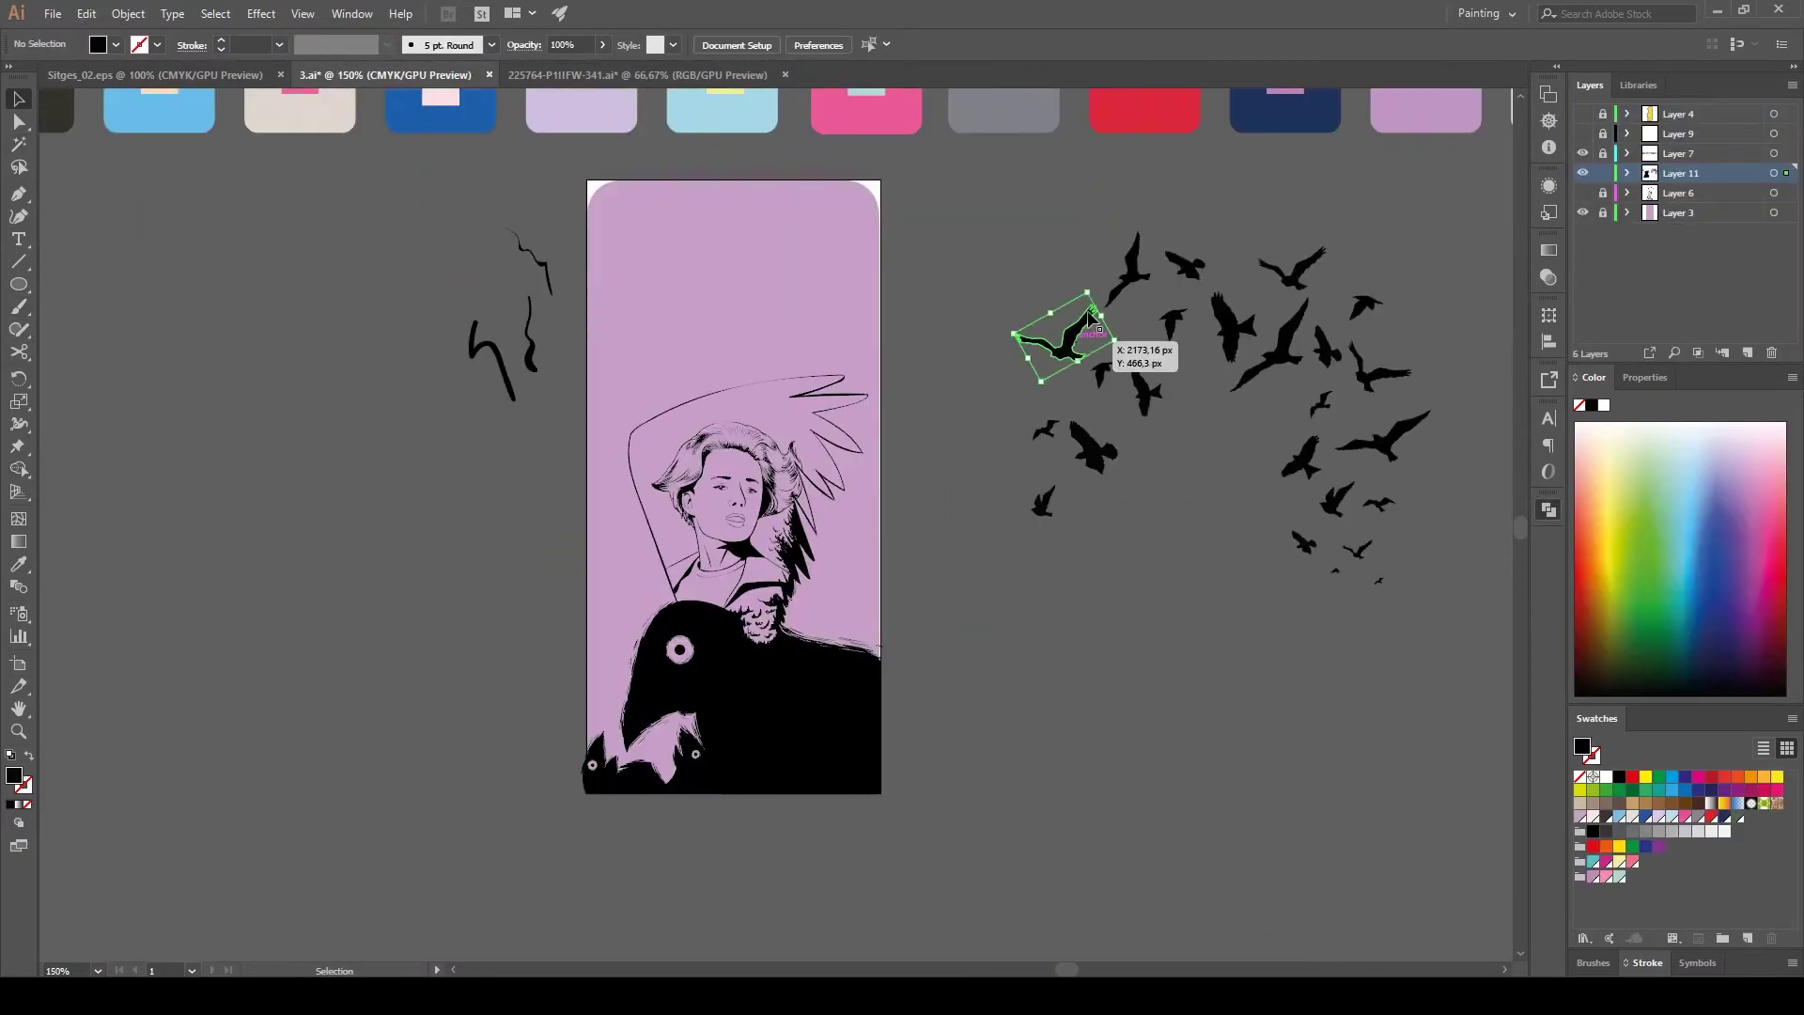
drag(1046, 340, 825, 388)
scroll(1065, 498, up, 2)
Set a black stroke and paint hatch strokes across the wing feathers.
key(ctrl+plus)
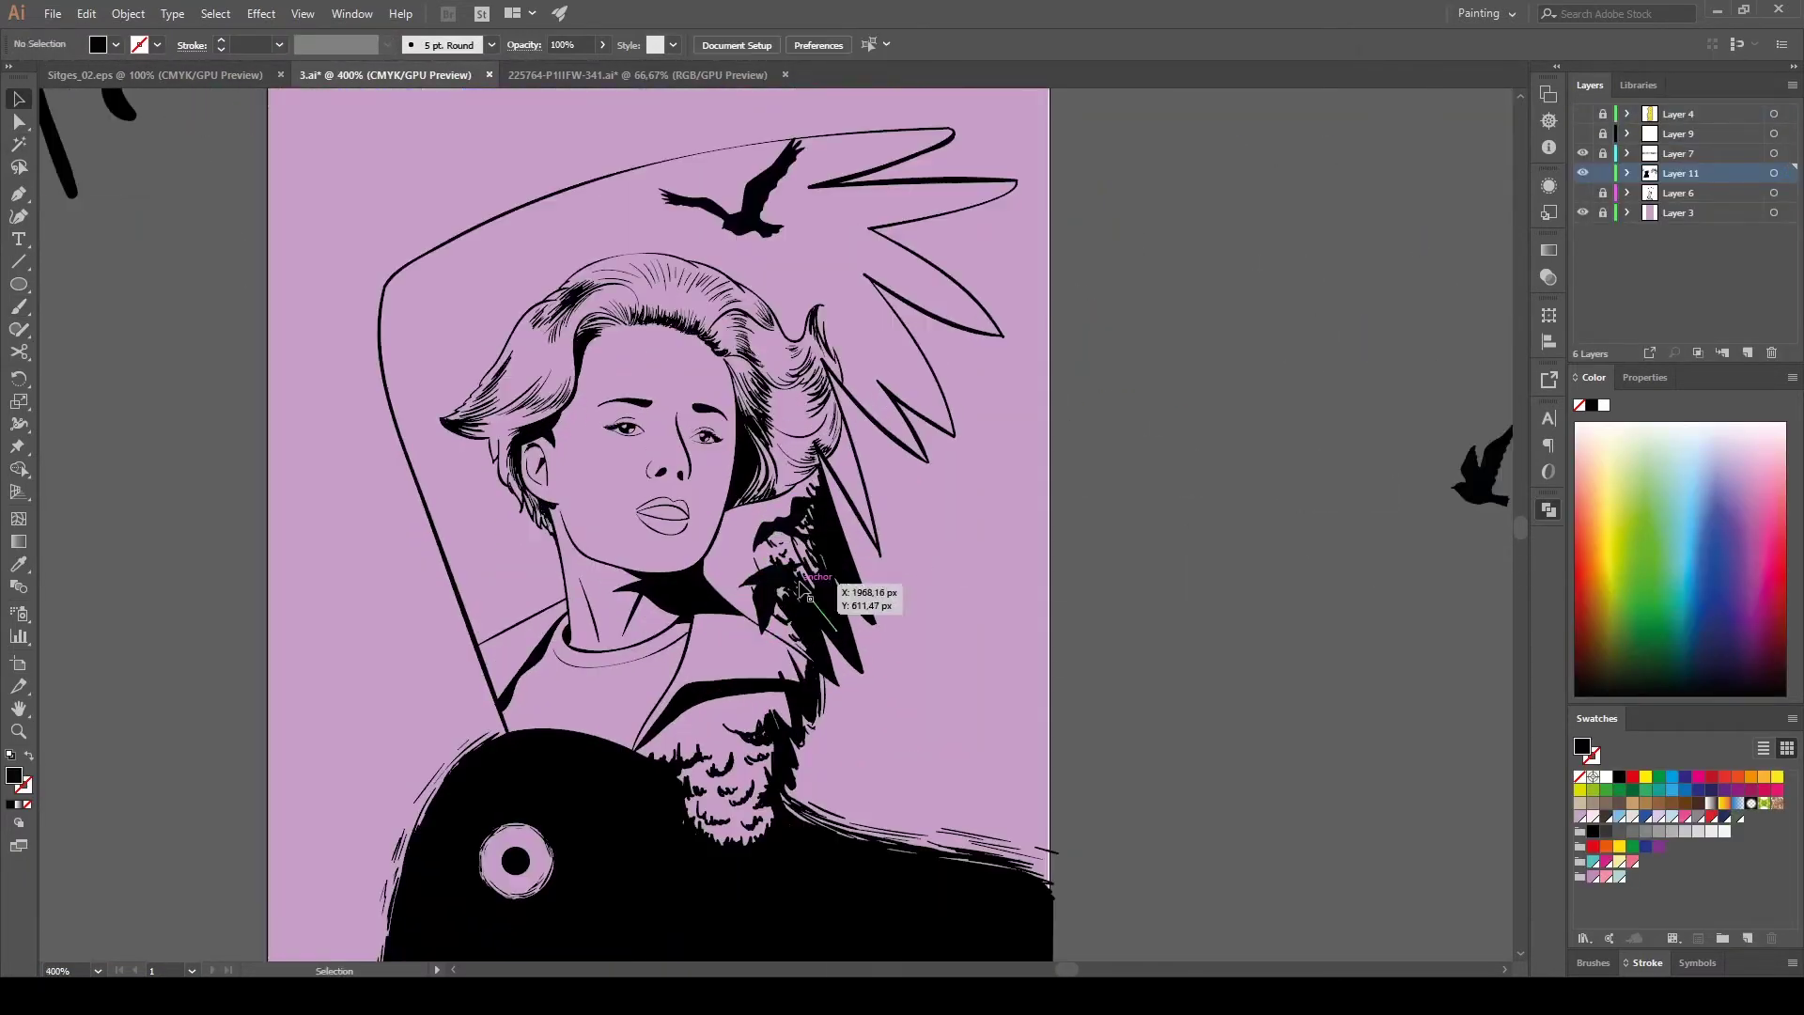
key(ctrl+plus)
key(b)
key(shift+x)
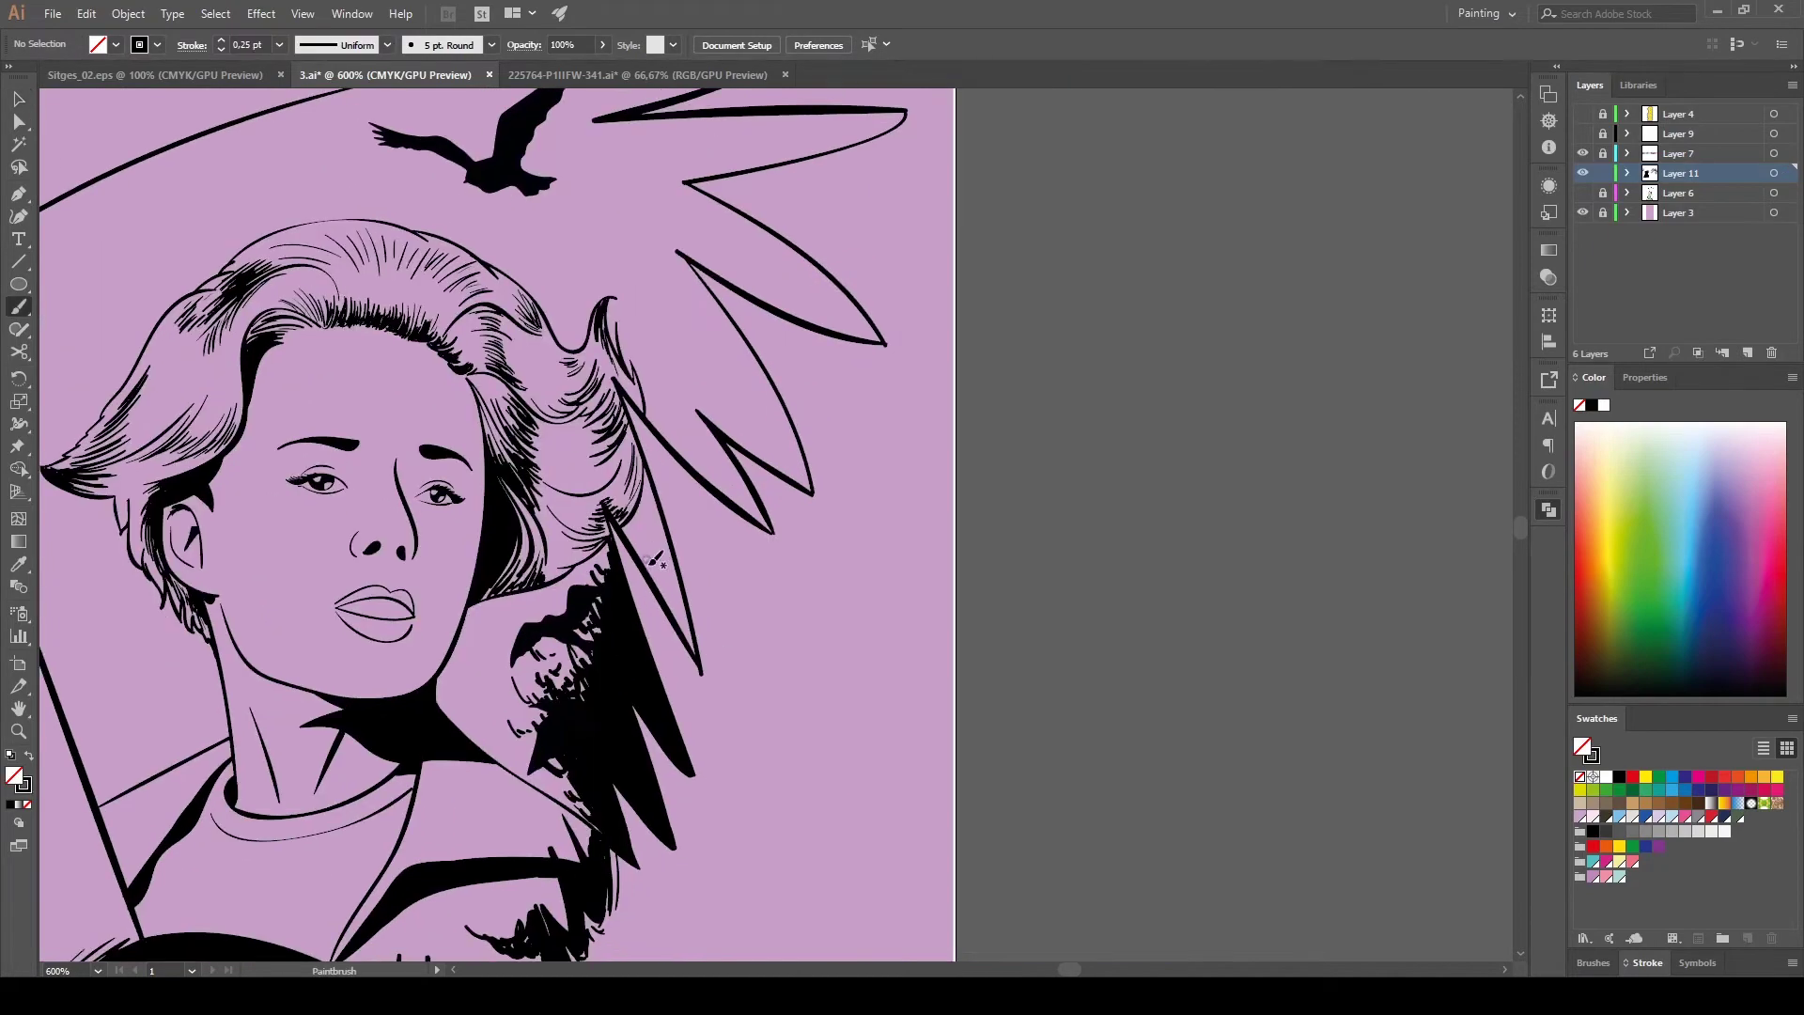
drag(826, 573, 597, 672)
mouse_move(657, 512)
mouse_down()
mouse_move(683, 612)
mouse_move(904, 410)
mouse_up()
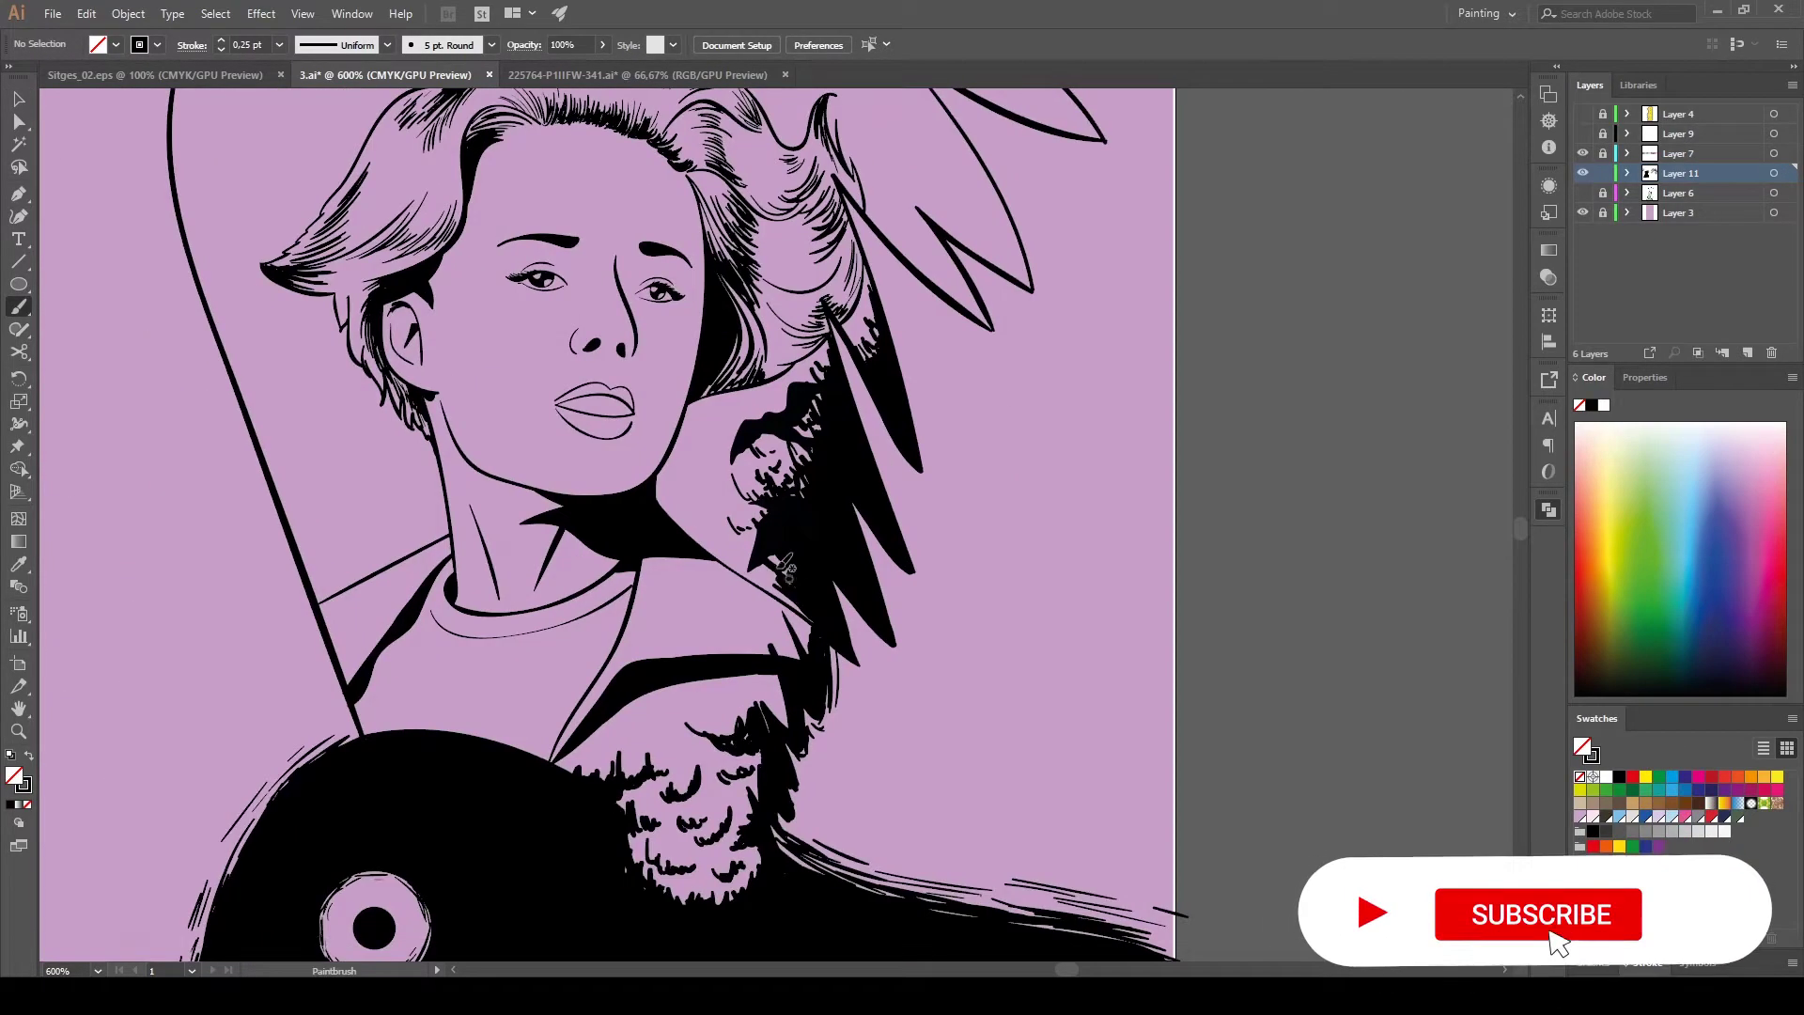
key(v)
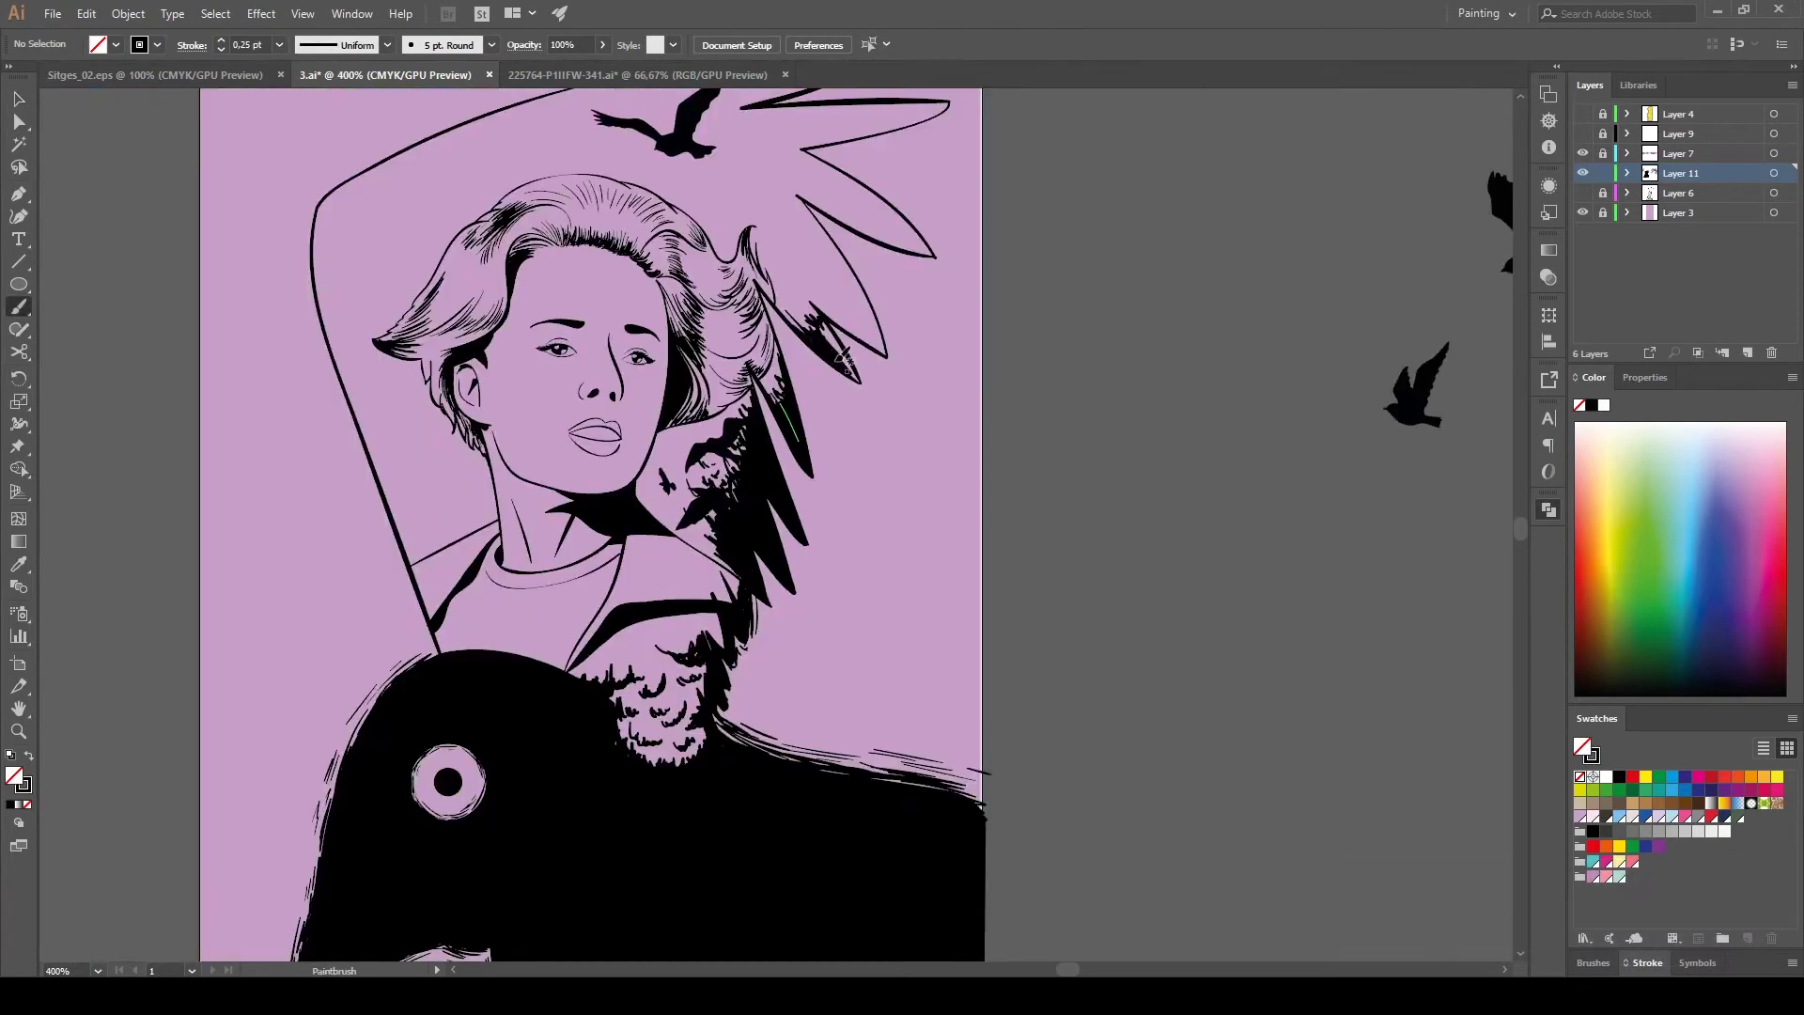
drag(820, 272, 853, 272)
Paint thin strokes near the top feather, then fit the whole artboard in view.
scroll(862, 327, up, 3)
scroll(704, 333, right, 2)
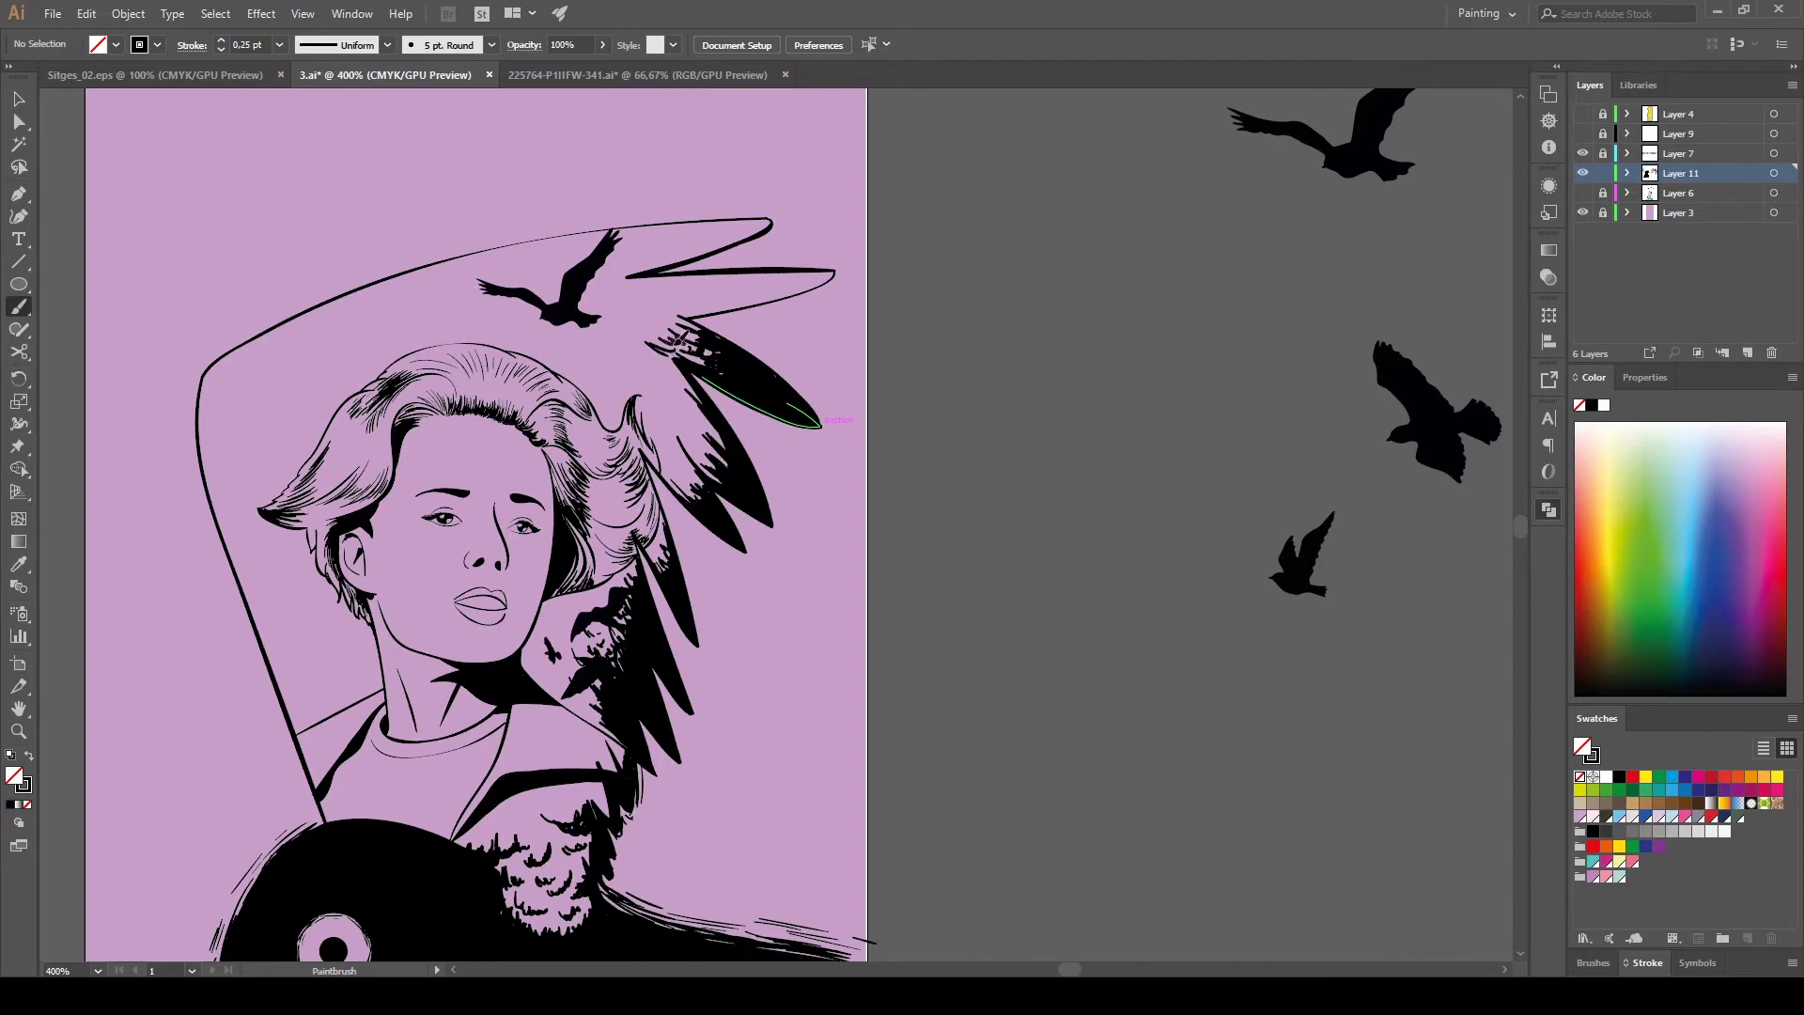
key(ctrl+plus)
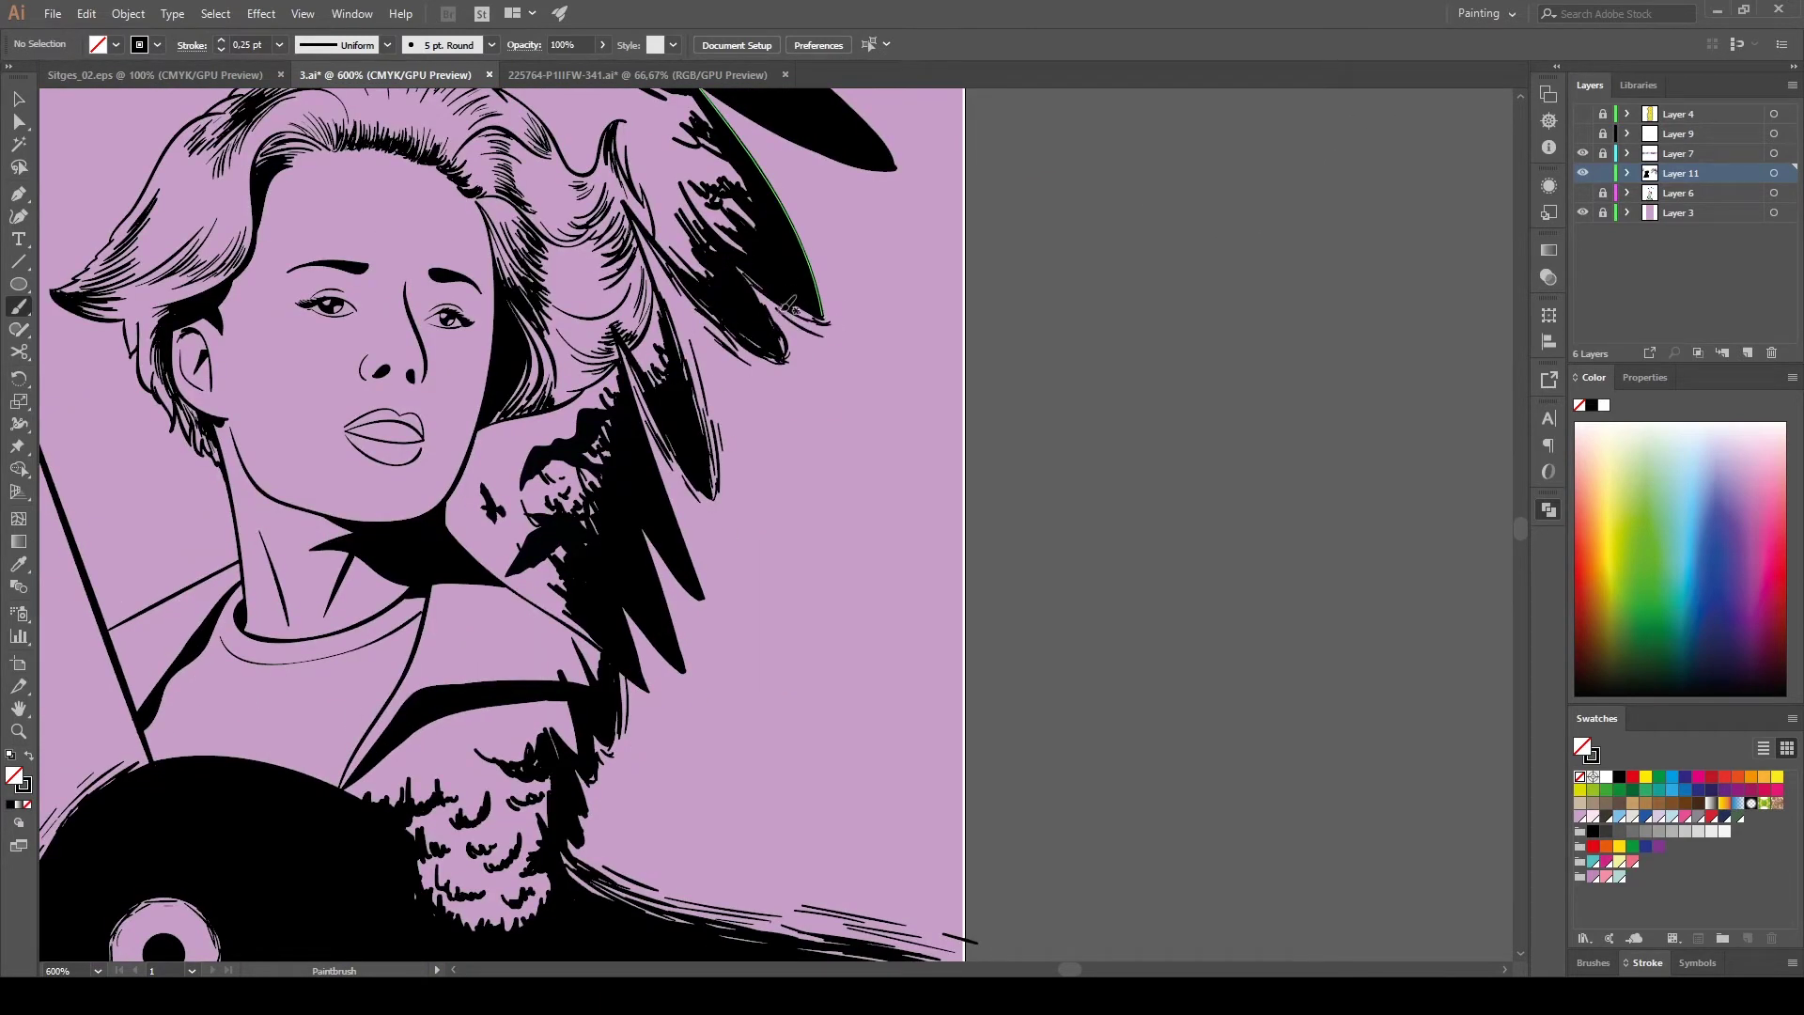
key(ctrl+minus)
scroll(799, 266, down, 2)
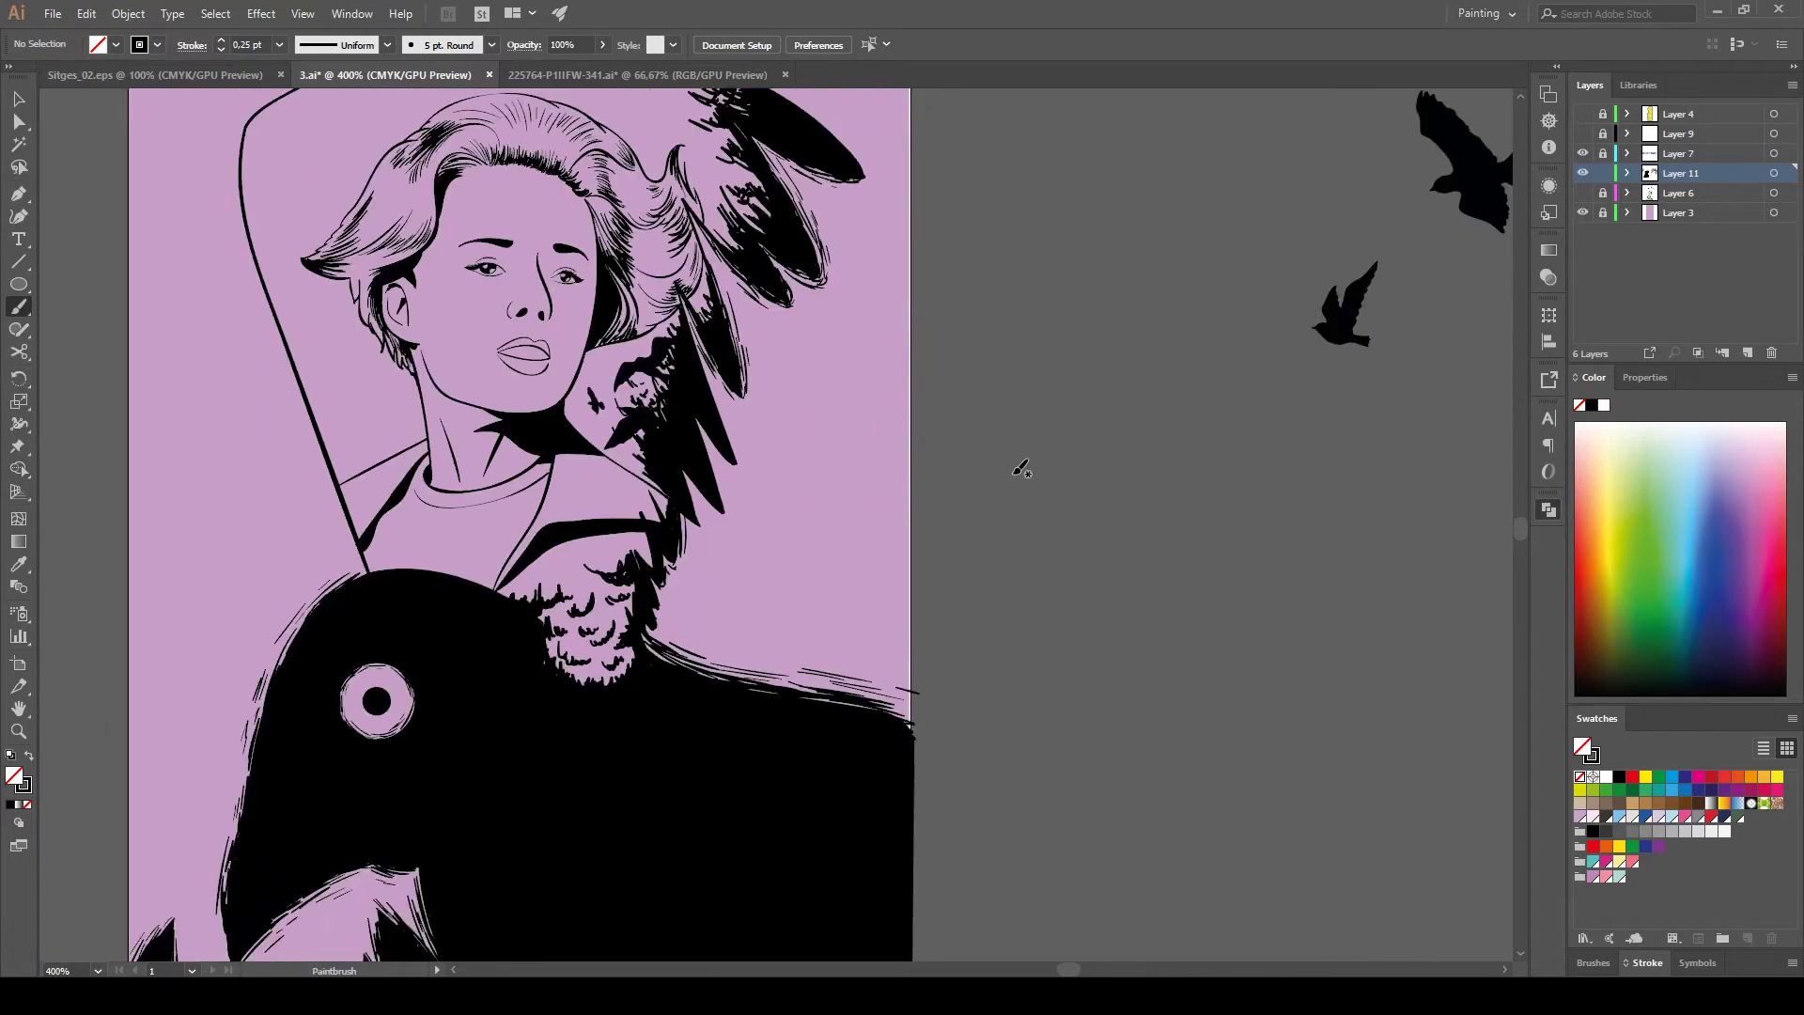
key(ctrl+plus)
scroll(564, 470, up, 5)
mouse_move(928, 332)
mouse_down()
mouse_move(840, 345)
mouse_move(874, 470)
mouse_up()
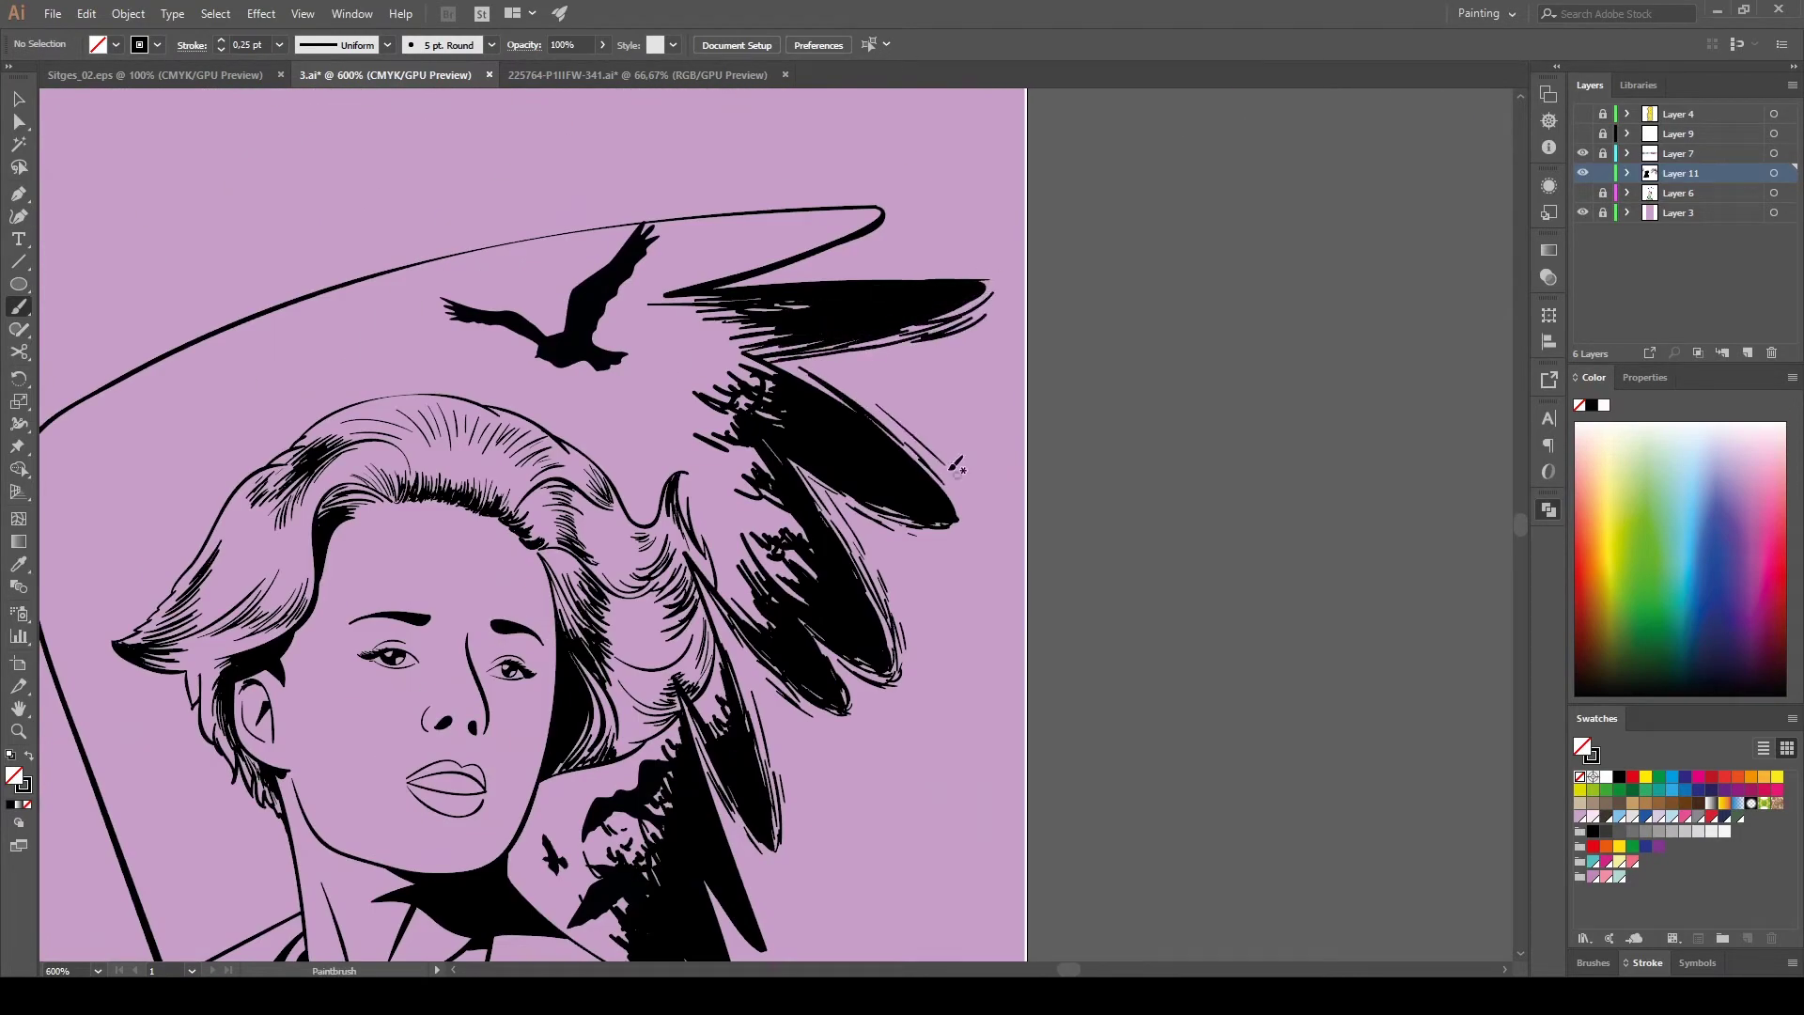
scroll(827, 423, down, 4)
drag(789, 526, 752, 658)
scroll(766, 564, down, 1)
key(ctrl+0)
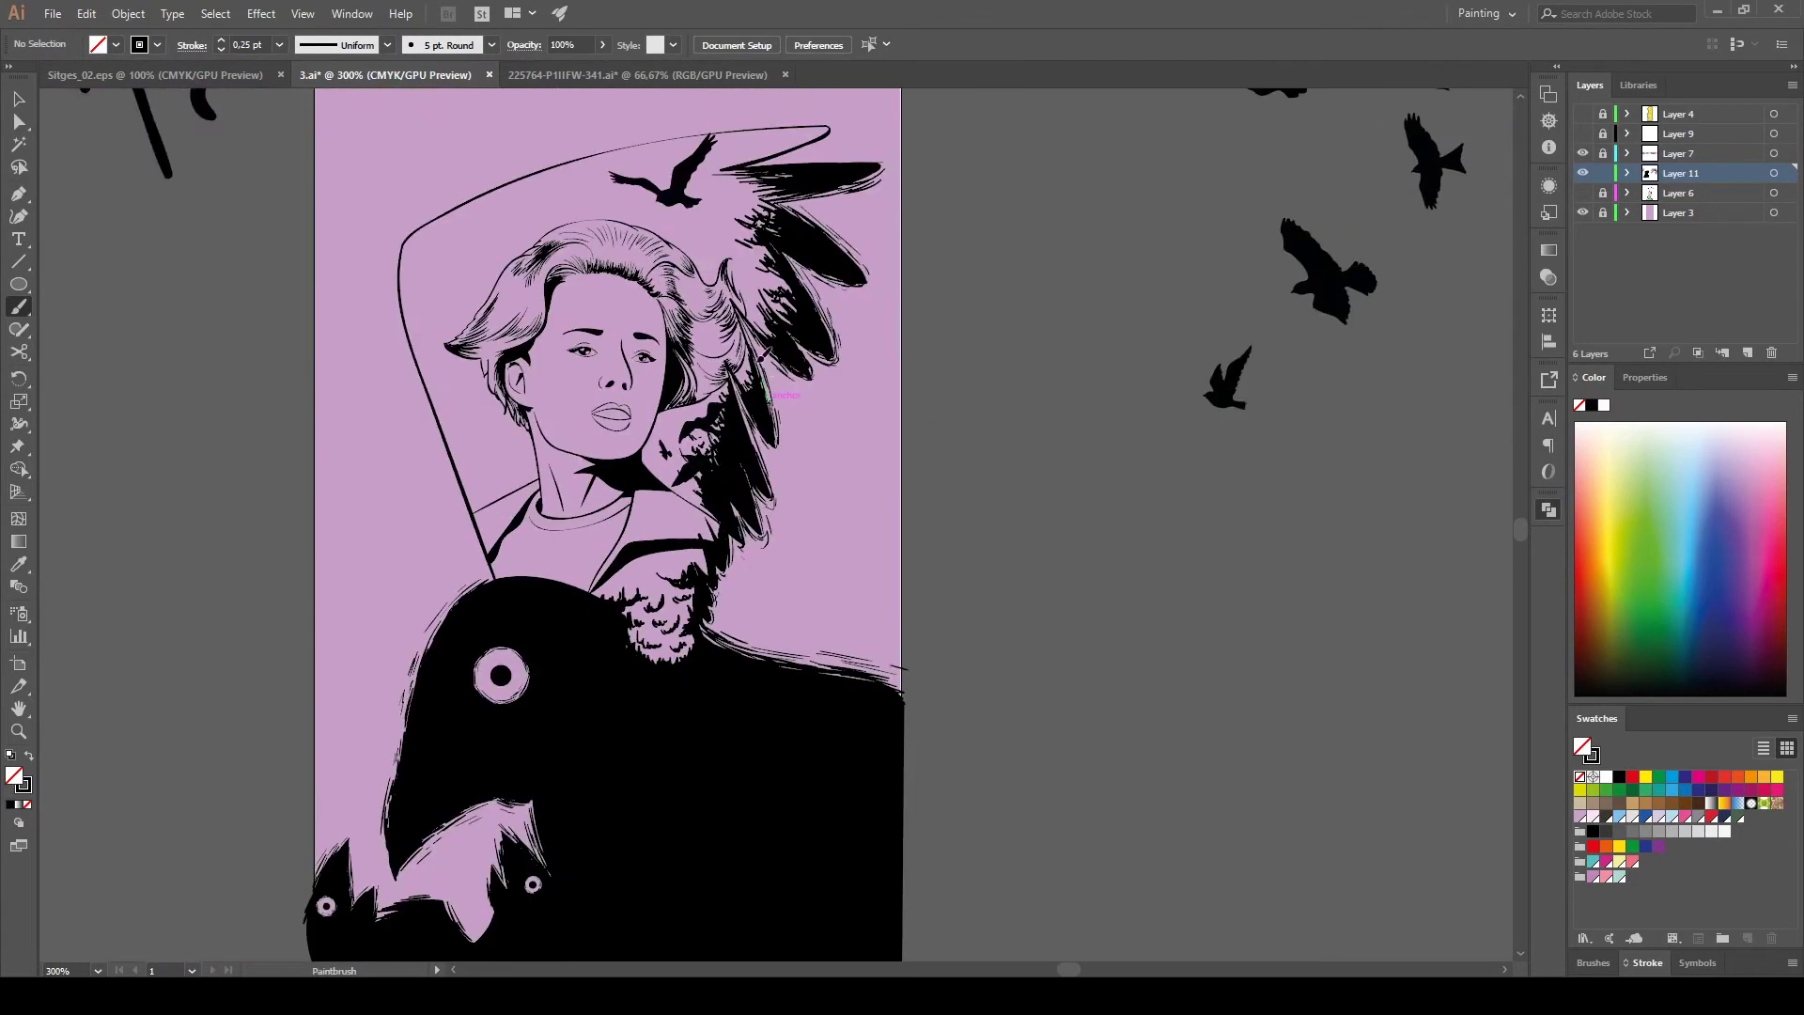
scroll(606, 357, up, 5)
Copy a bird shape and paste a duplicate among the top feathers.
key(ctrl+minus)
key(ctrl+minus)
key(ctrl+minus)
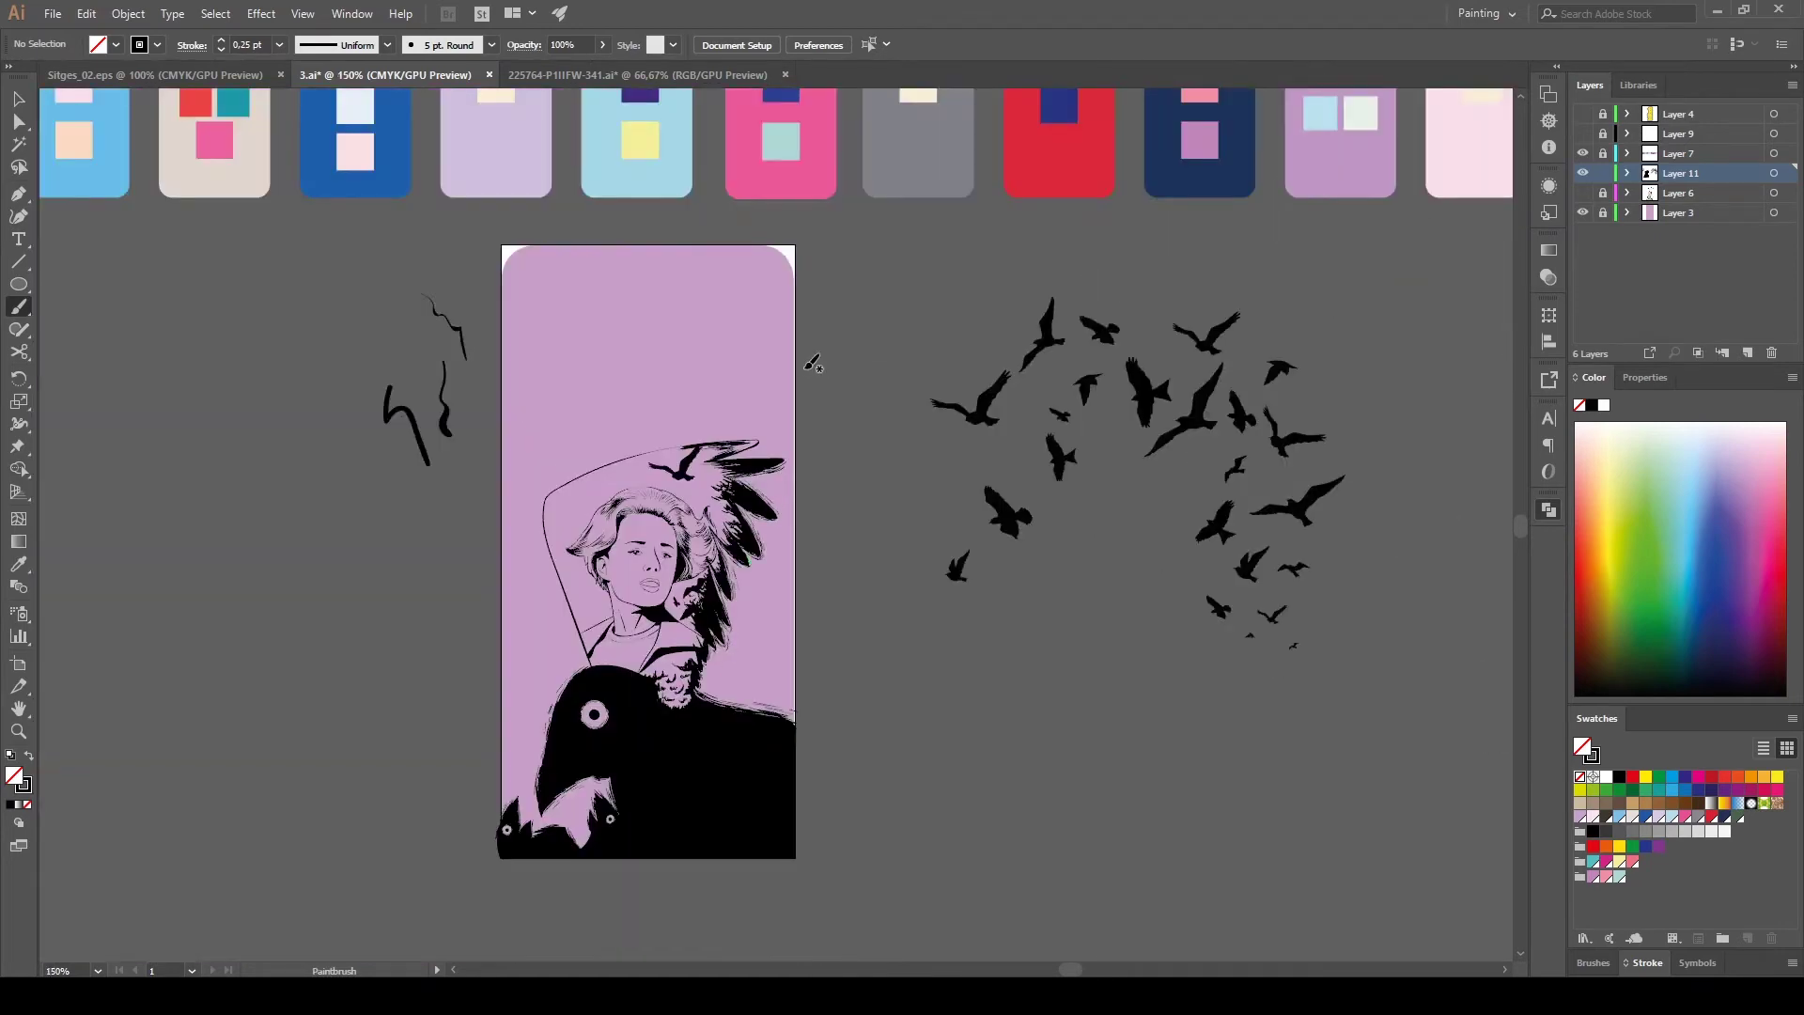
key(ctrl+plus)
key(ctrl+plus)
key(ctrl+plus)
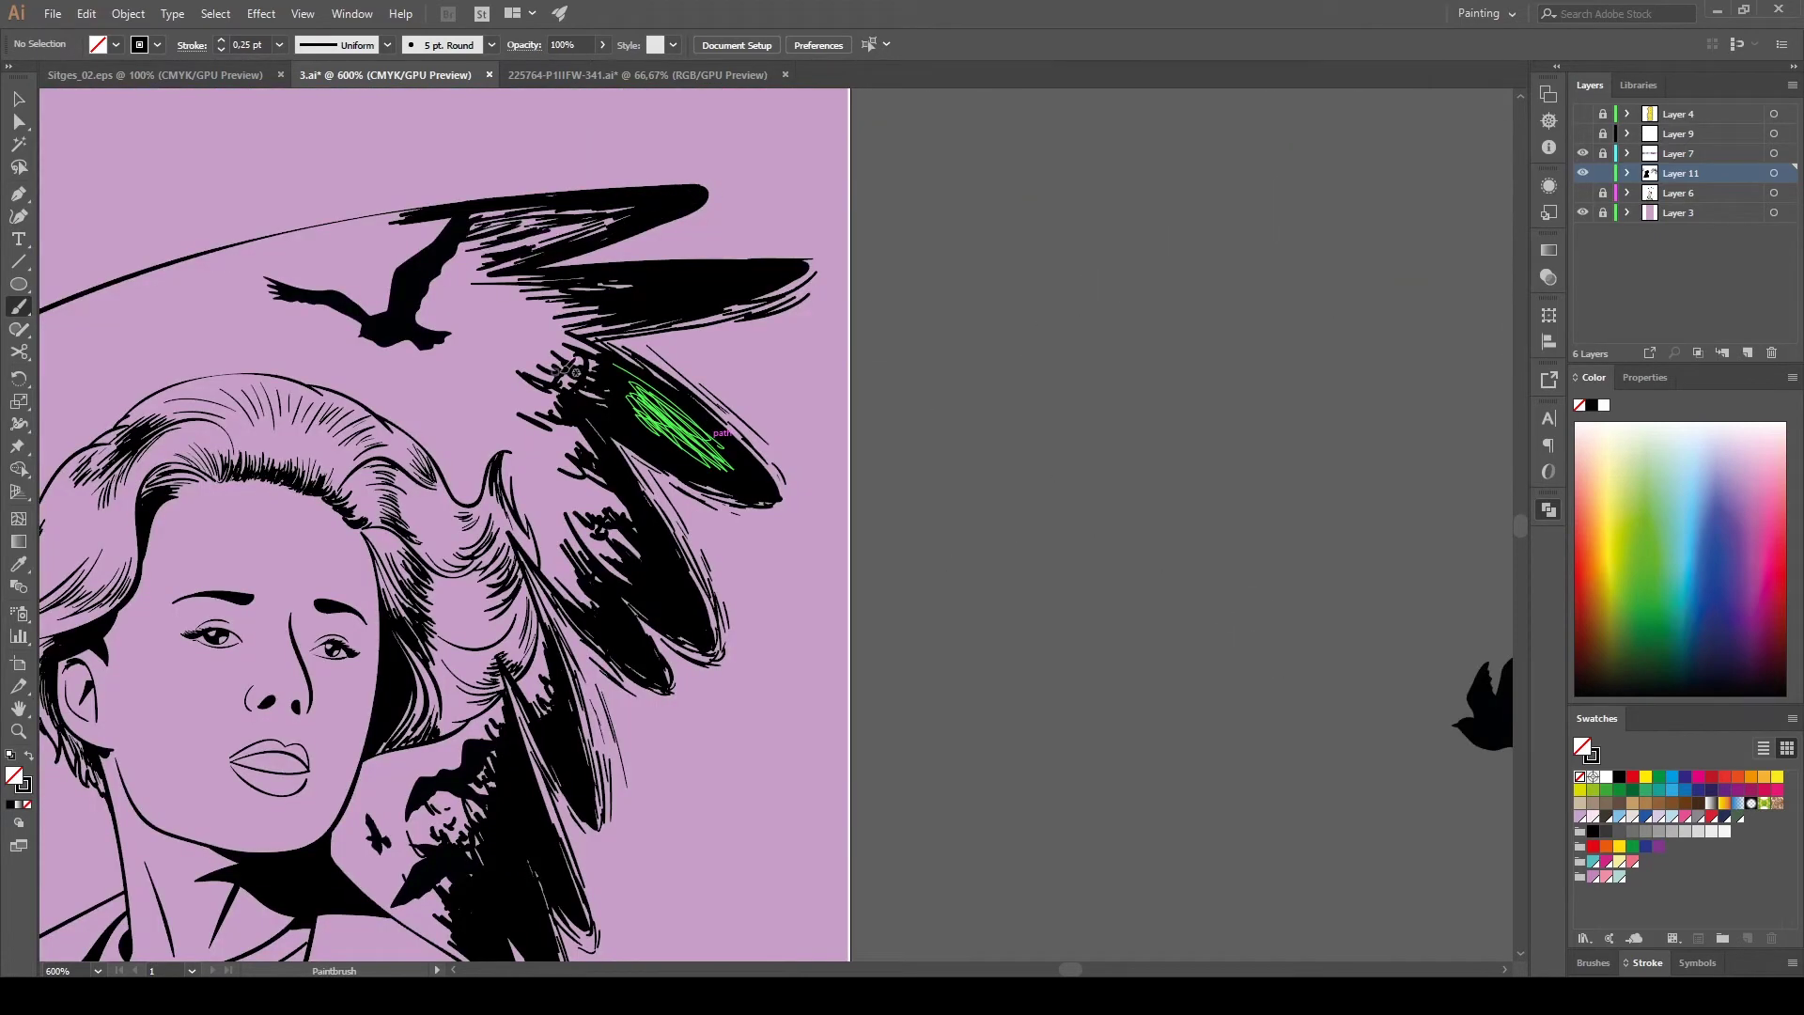
key(ctrl+minus)
key(ctrl+minus)
key(ctrl+minus)
key(ctrl+plus)
key(ctrl+plus)
key(ctrl+plus)
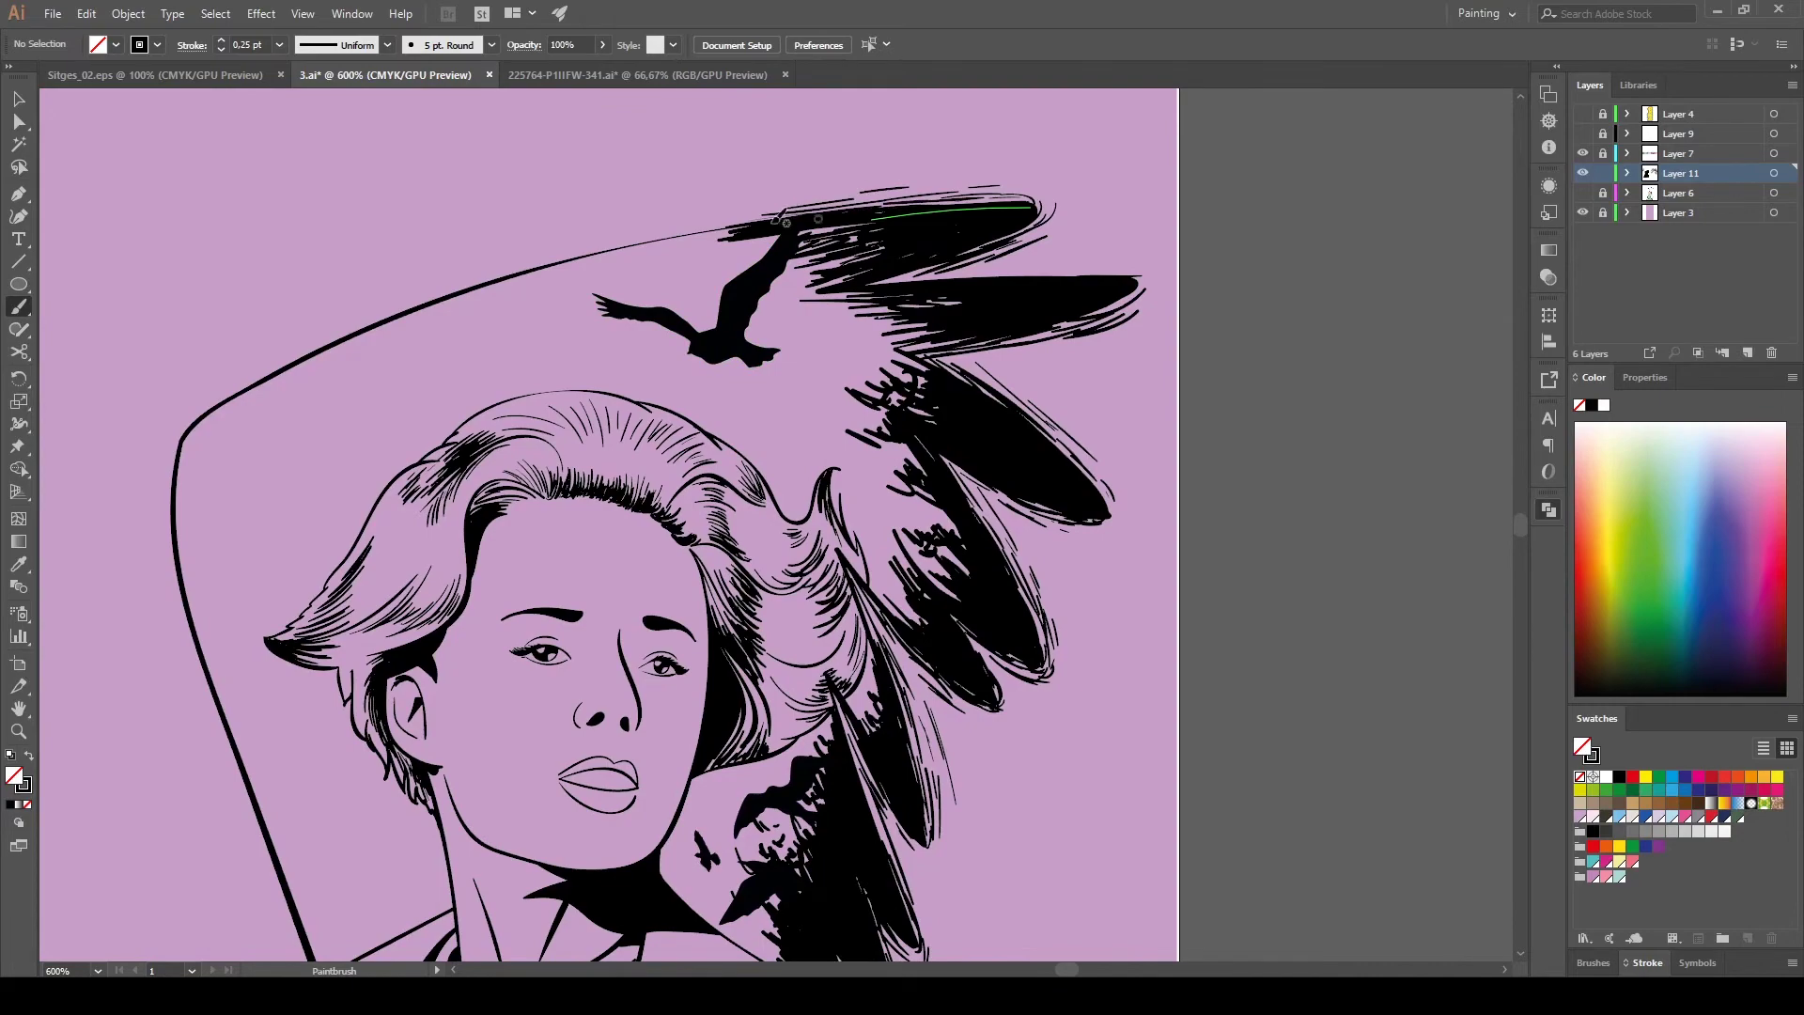
key(v)
key(ctrl+minus)
key(ctrl+minus)
key(ctrl+minus)
click(1315, 402)
key(ctrl+c)
key(ctrl+plus)
key(ctrl+plus)
key(ctrl+plus)
key(ctrl+v)
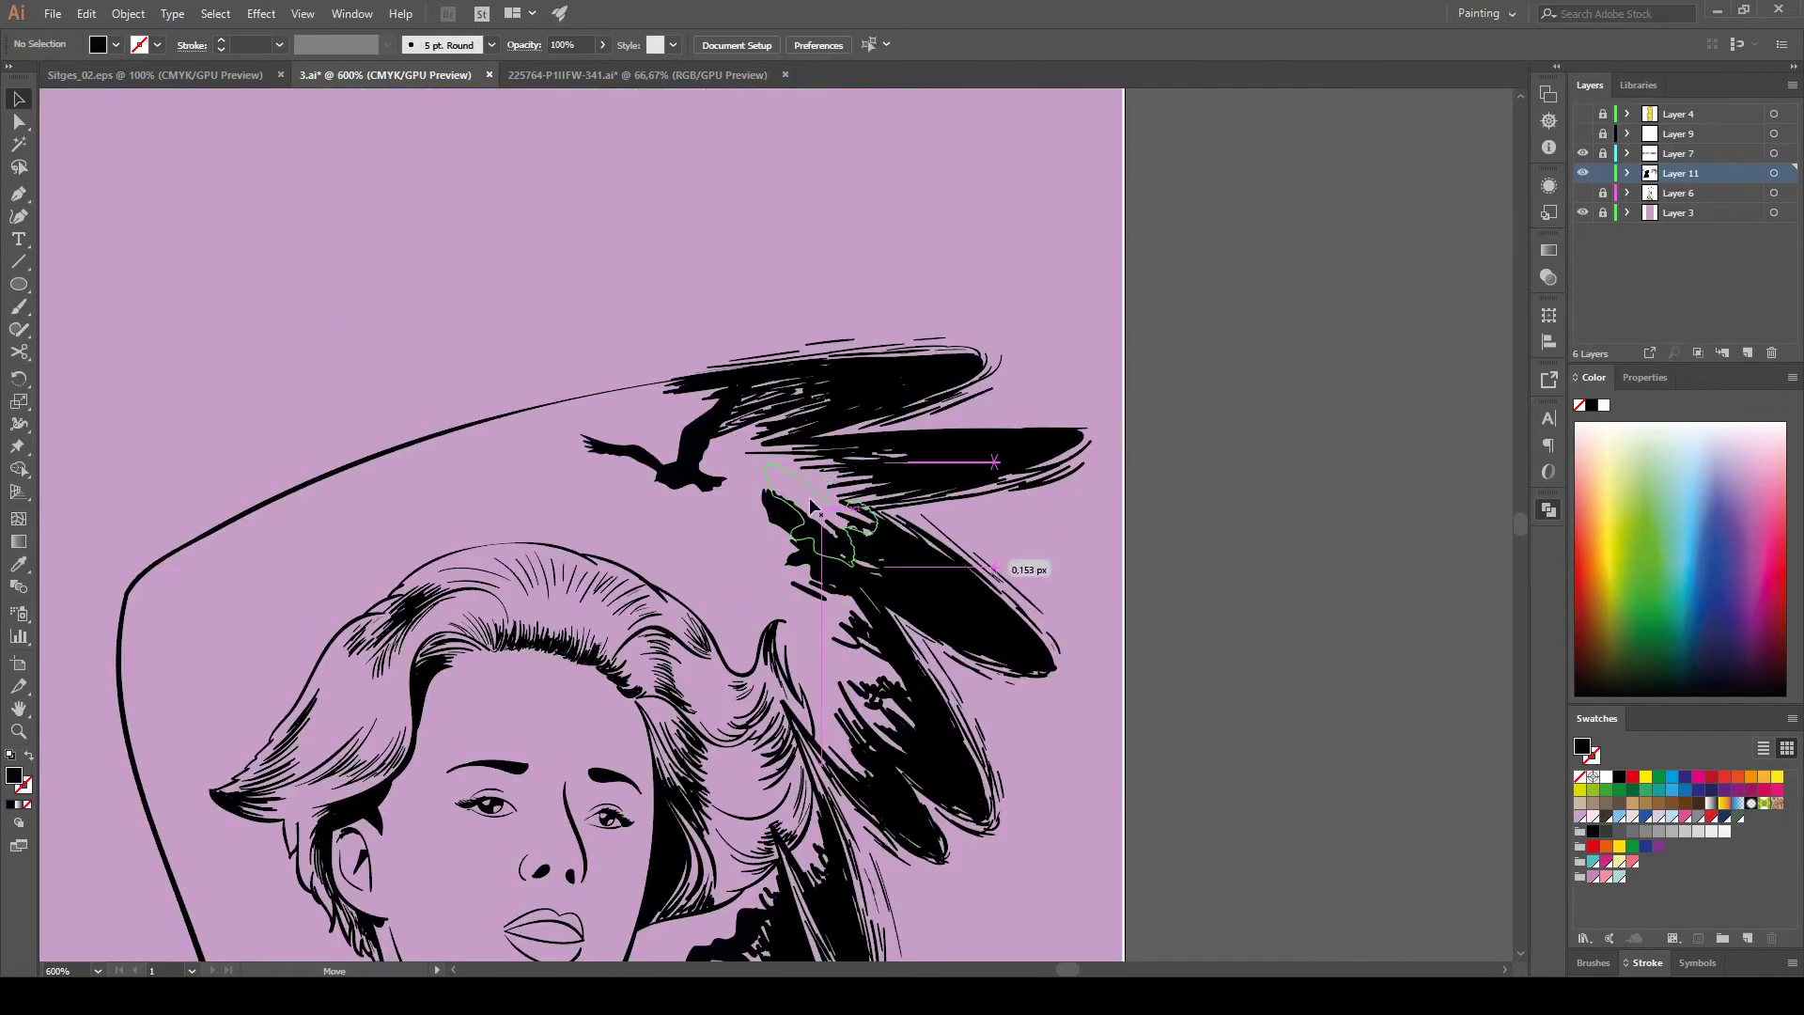
key(ctrl+minus)
key(ctrl+minus)
key(ctrl+minus)
key(ctrl+plus)
Paint Paintbrush hatch strokes along the top feathers and beside the small bird.
key(ctrl+plus)
key(b)
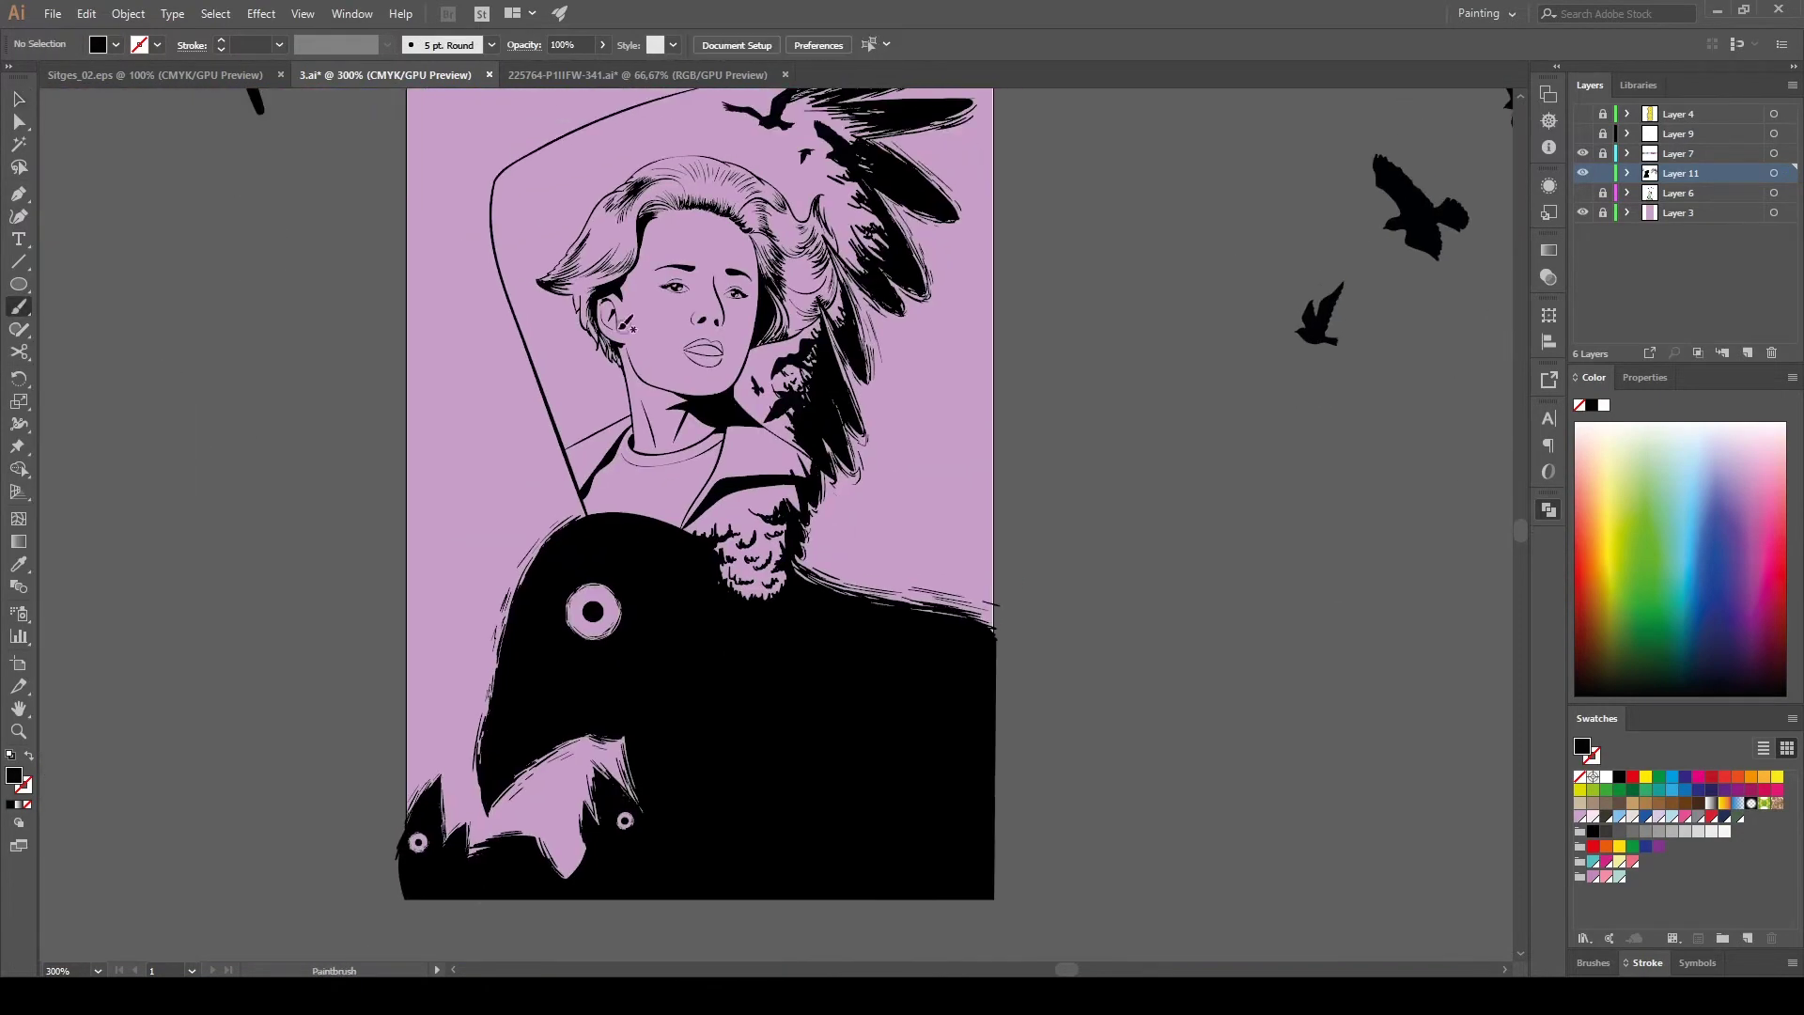
key(shift+x)
key(ctrl+plus)
key(ctrl+plus)
drag(563, 254, 845, 183)
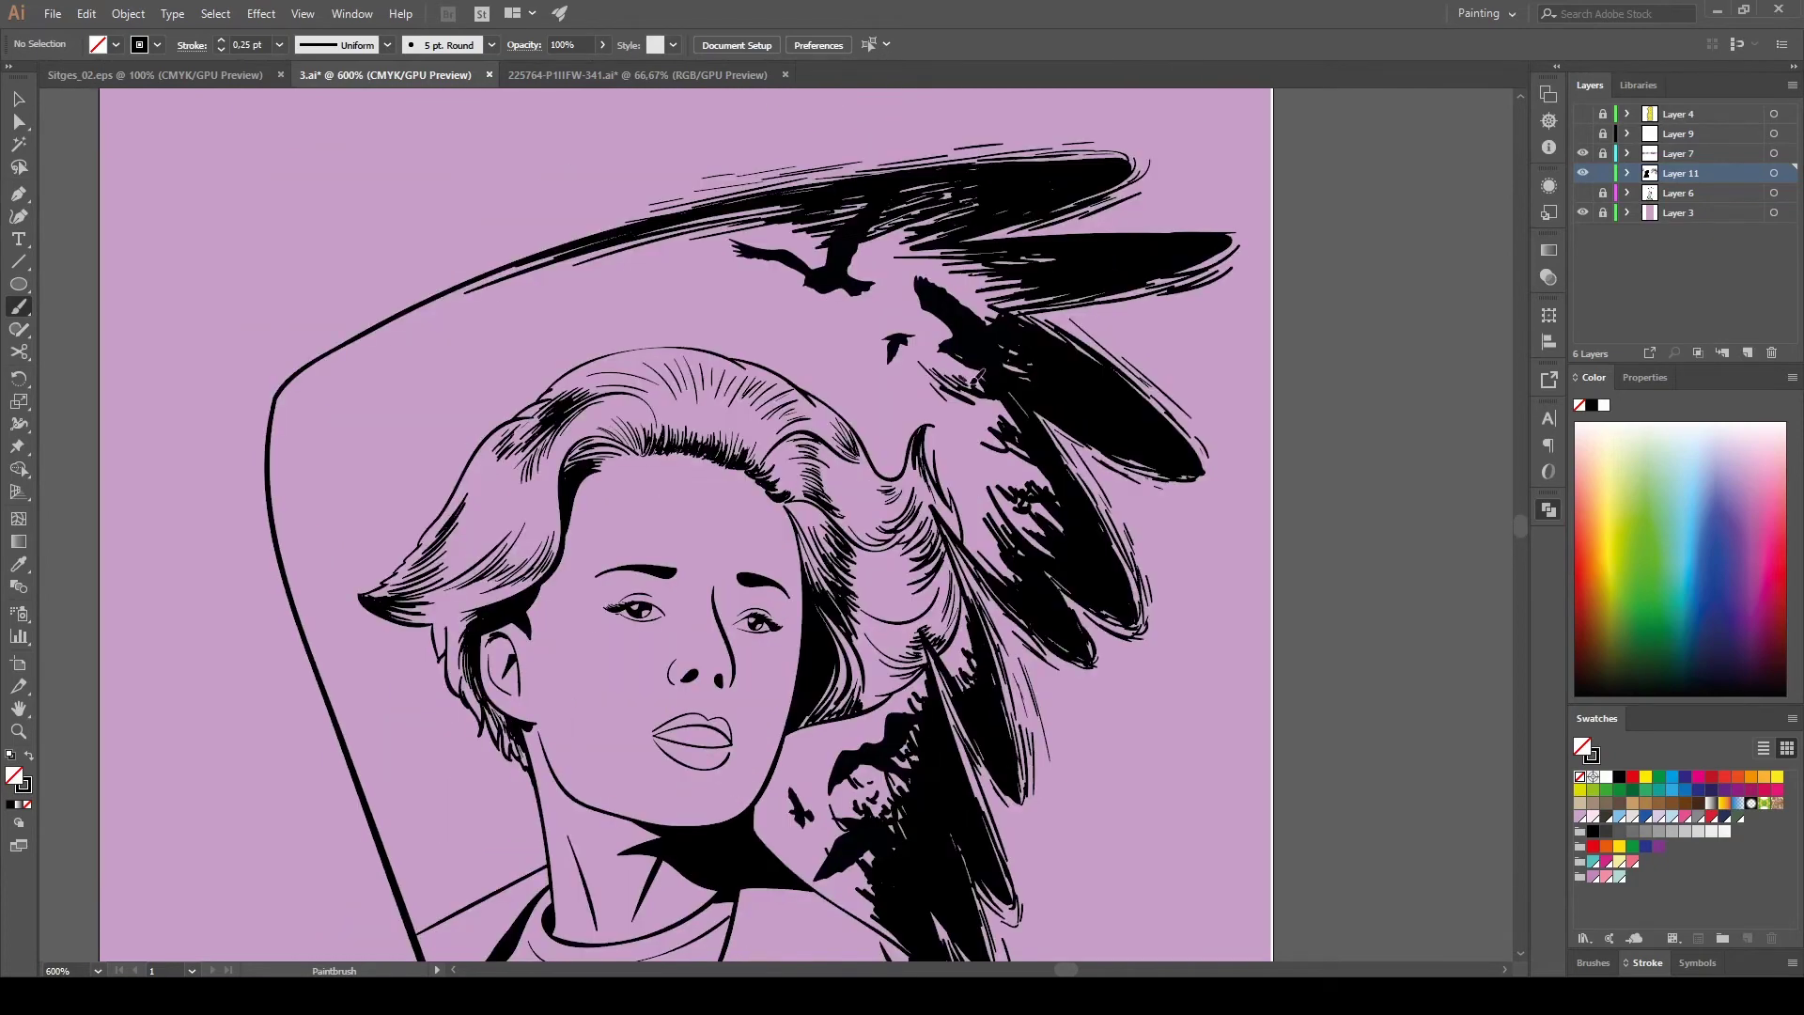
drag(902, 395, 827, 346)
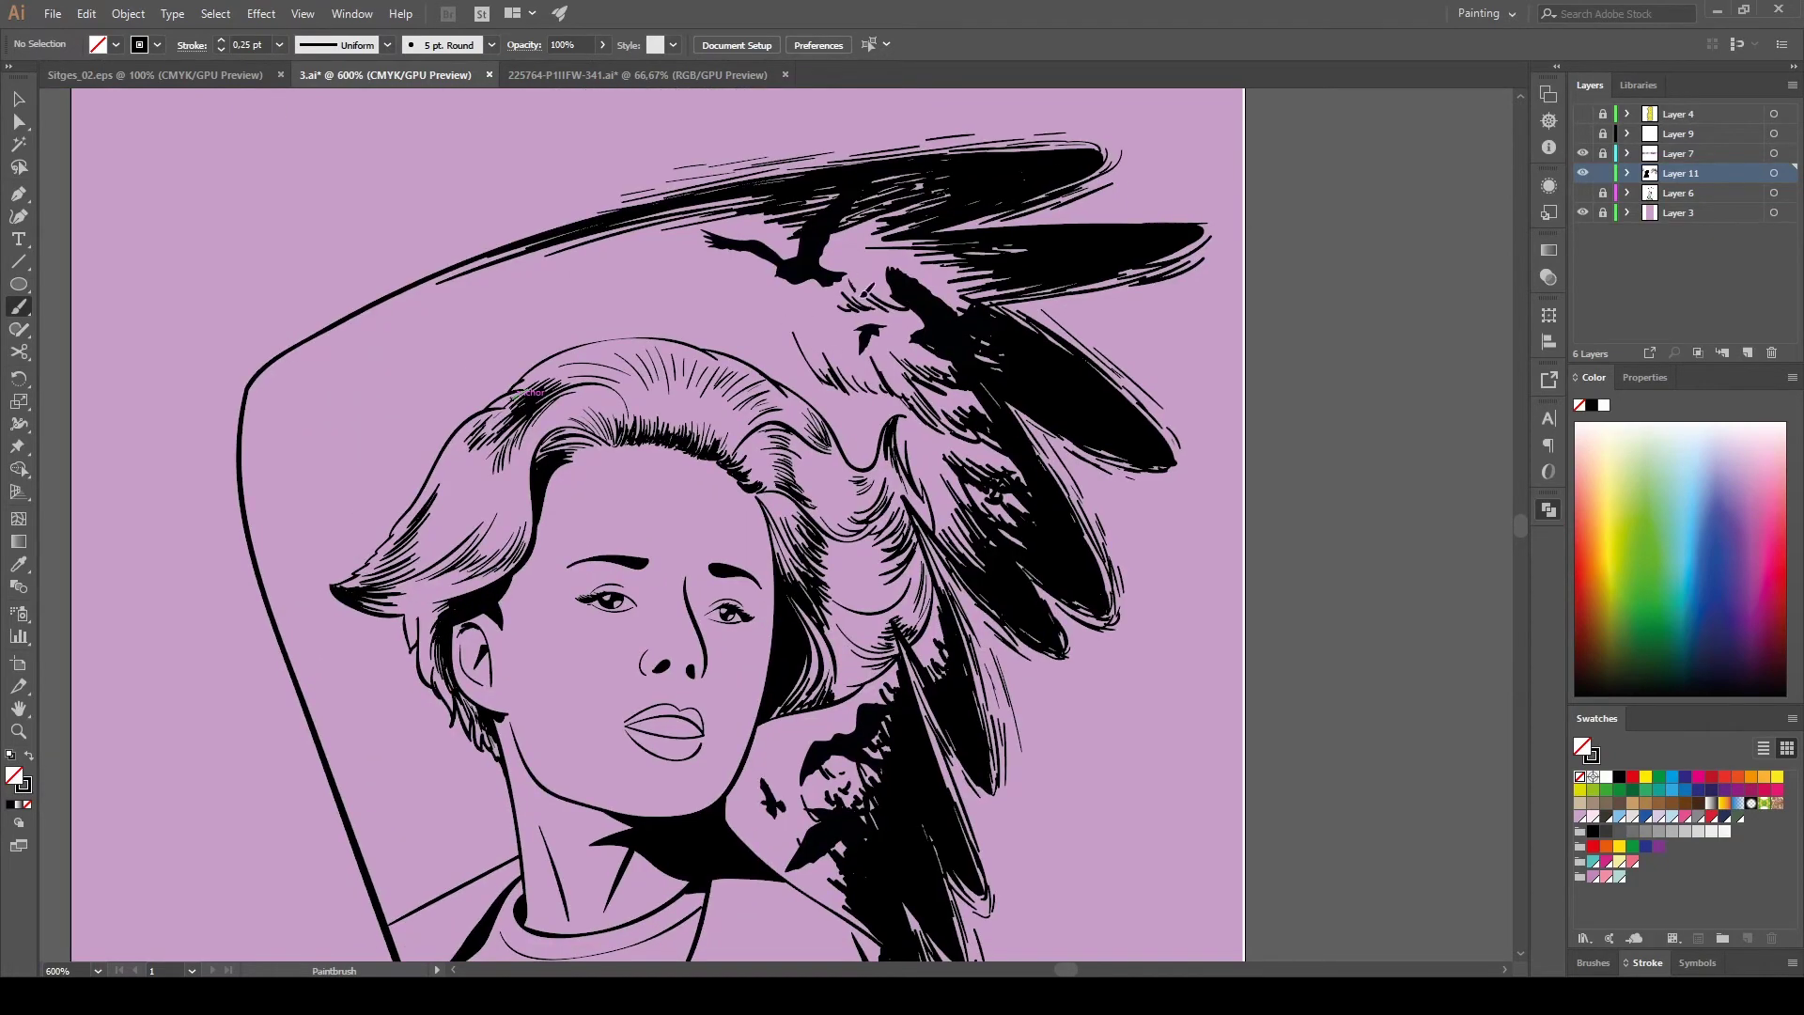
Paint four hatching strokes along the woman's raised left arm.
scroll(846, 282, down, 5)
drag(291, 334, 400, 591)
drag(367, 527, 404, 686)
drag(324, 484, 418, 742)
drag(263, 329, 348, 545)
scroll(387, 630, up, 2)
Zoom in and add small ink hatch marks to the shaggy chest feathers.
scroll(855, 505, down, 5)
scroll(657, 423, up, 4)
scroll(538, 431, down, 1)
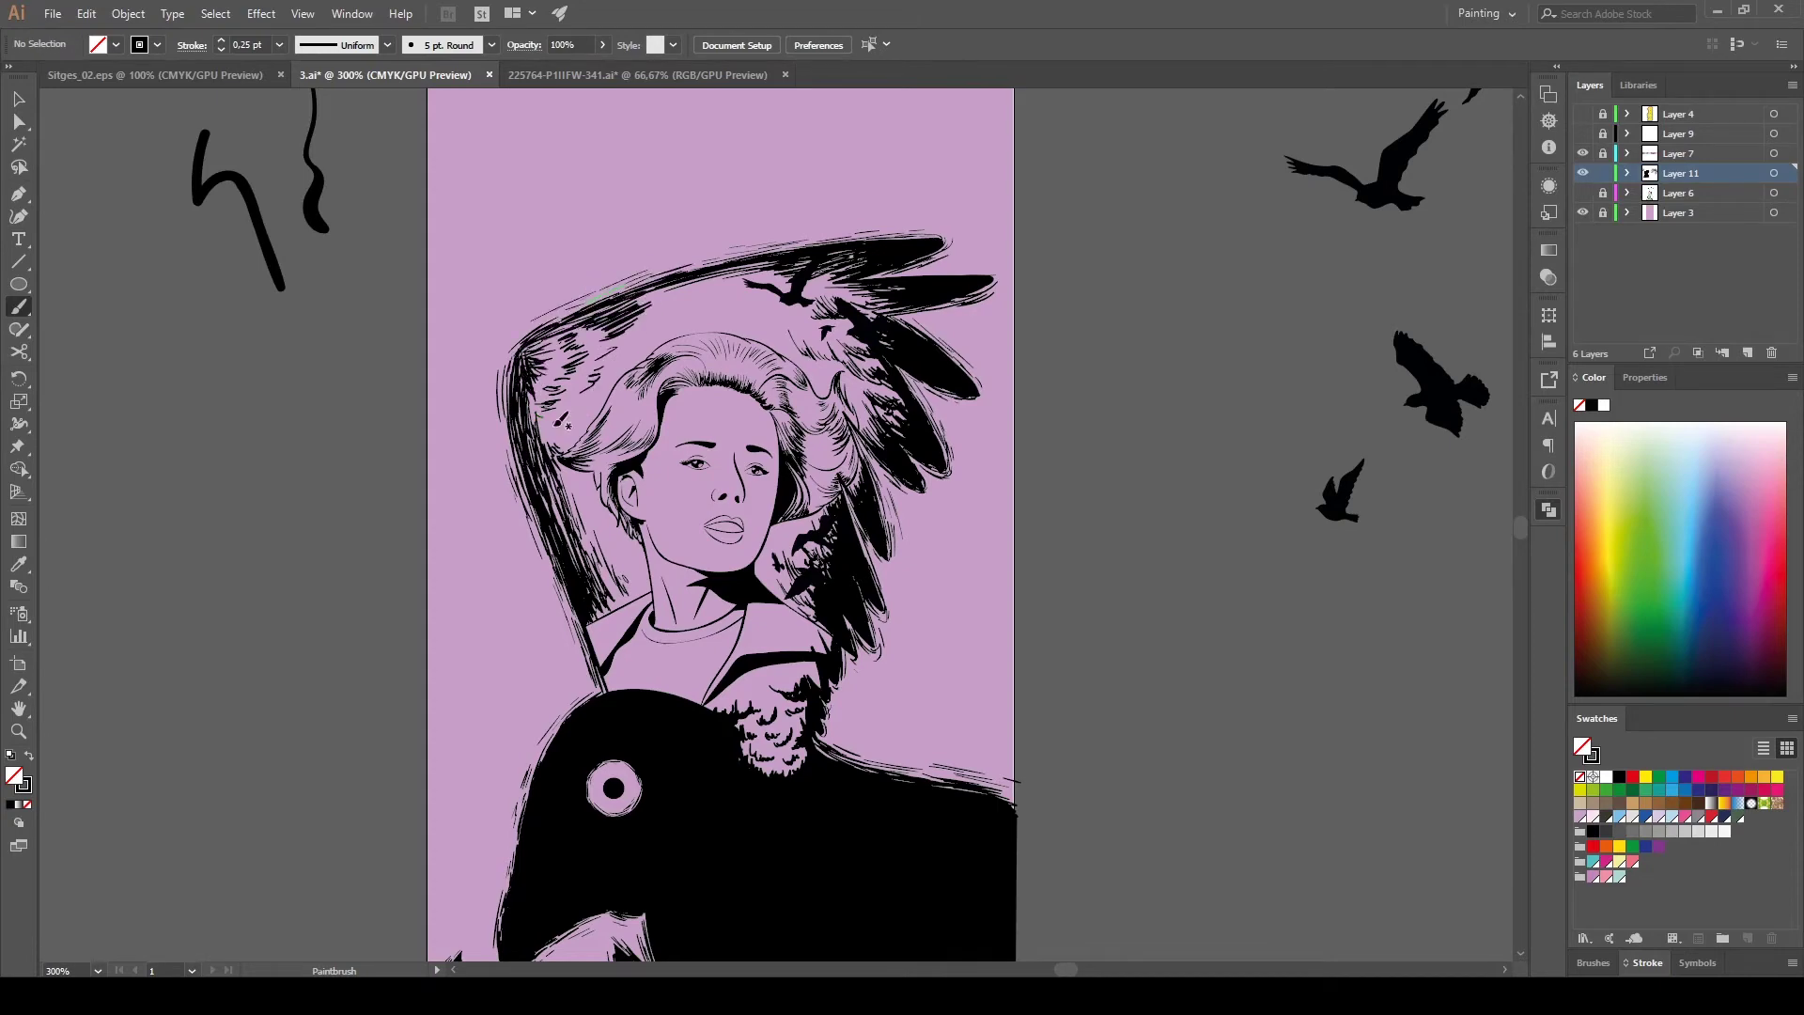
key(ctrl+plus)
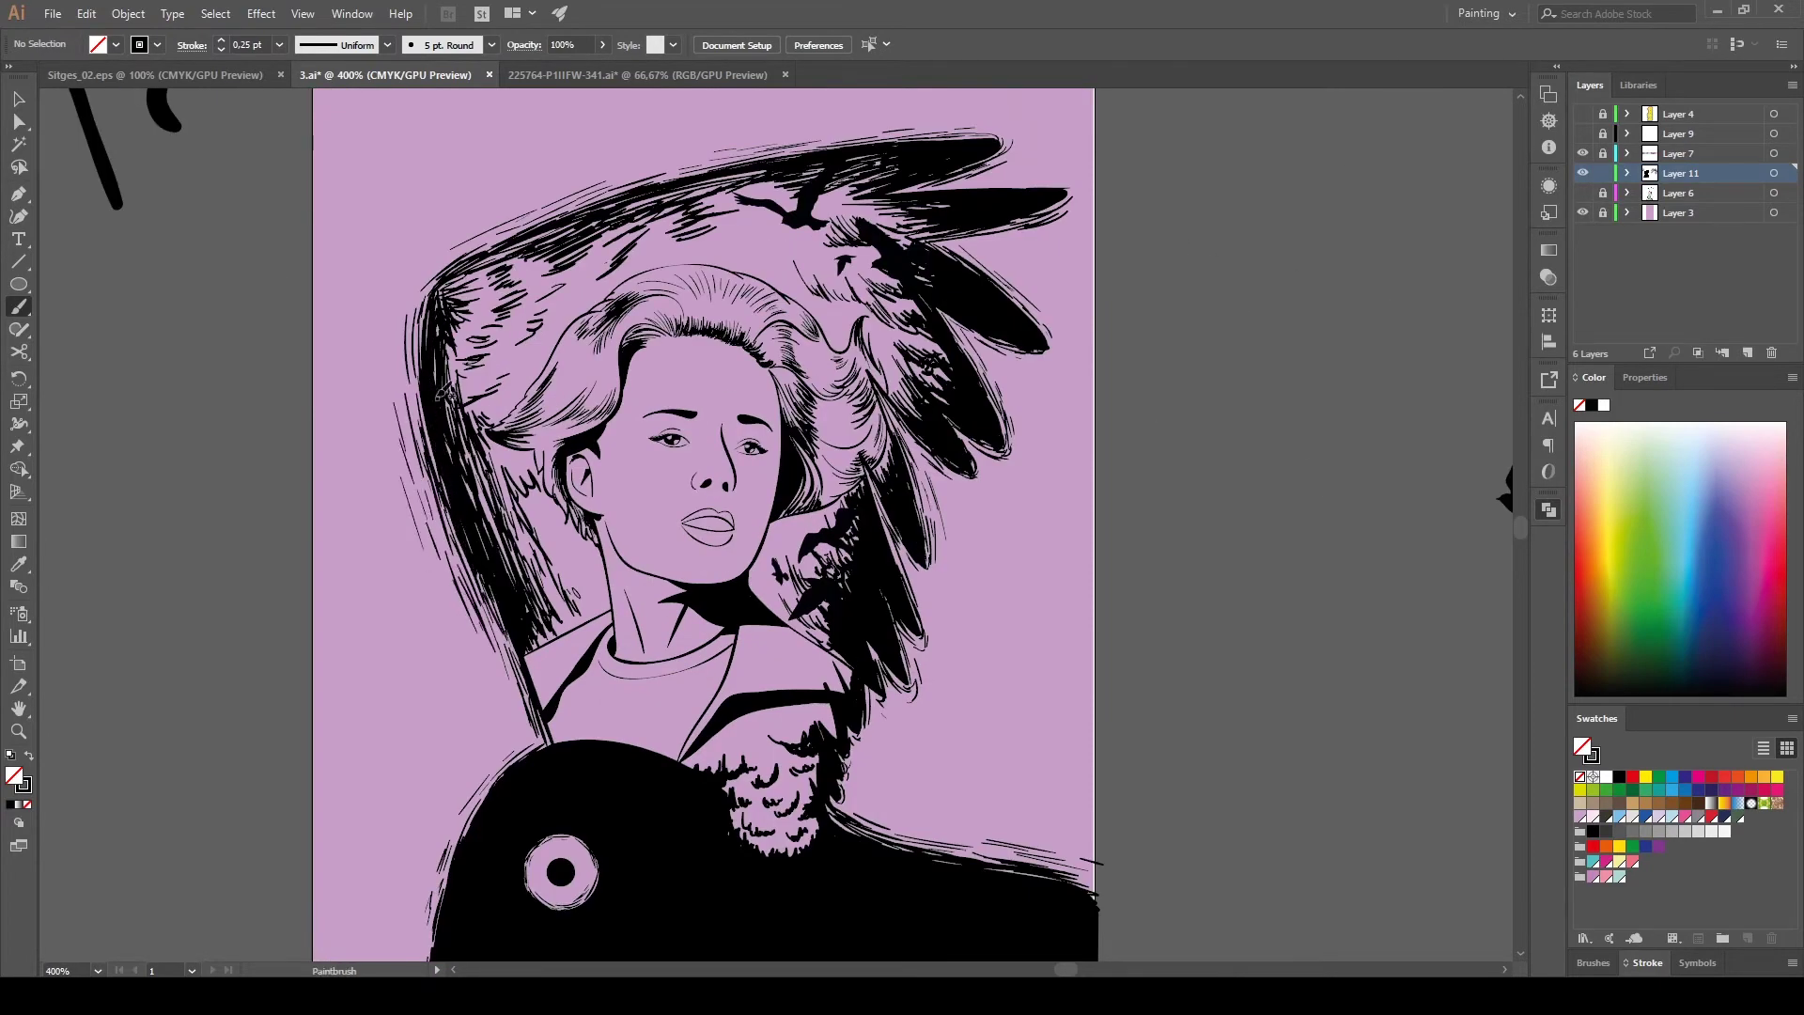
scroll(893, 362, down, 3)
scroll(877, 273, down, 3)
scroll(734, 510, up, 1)
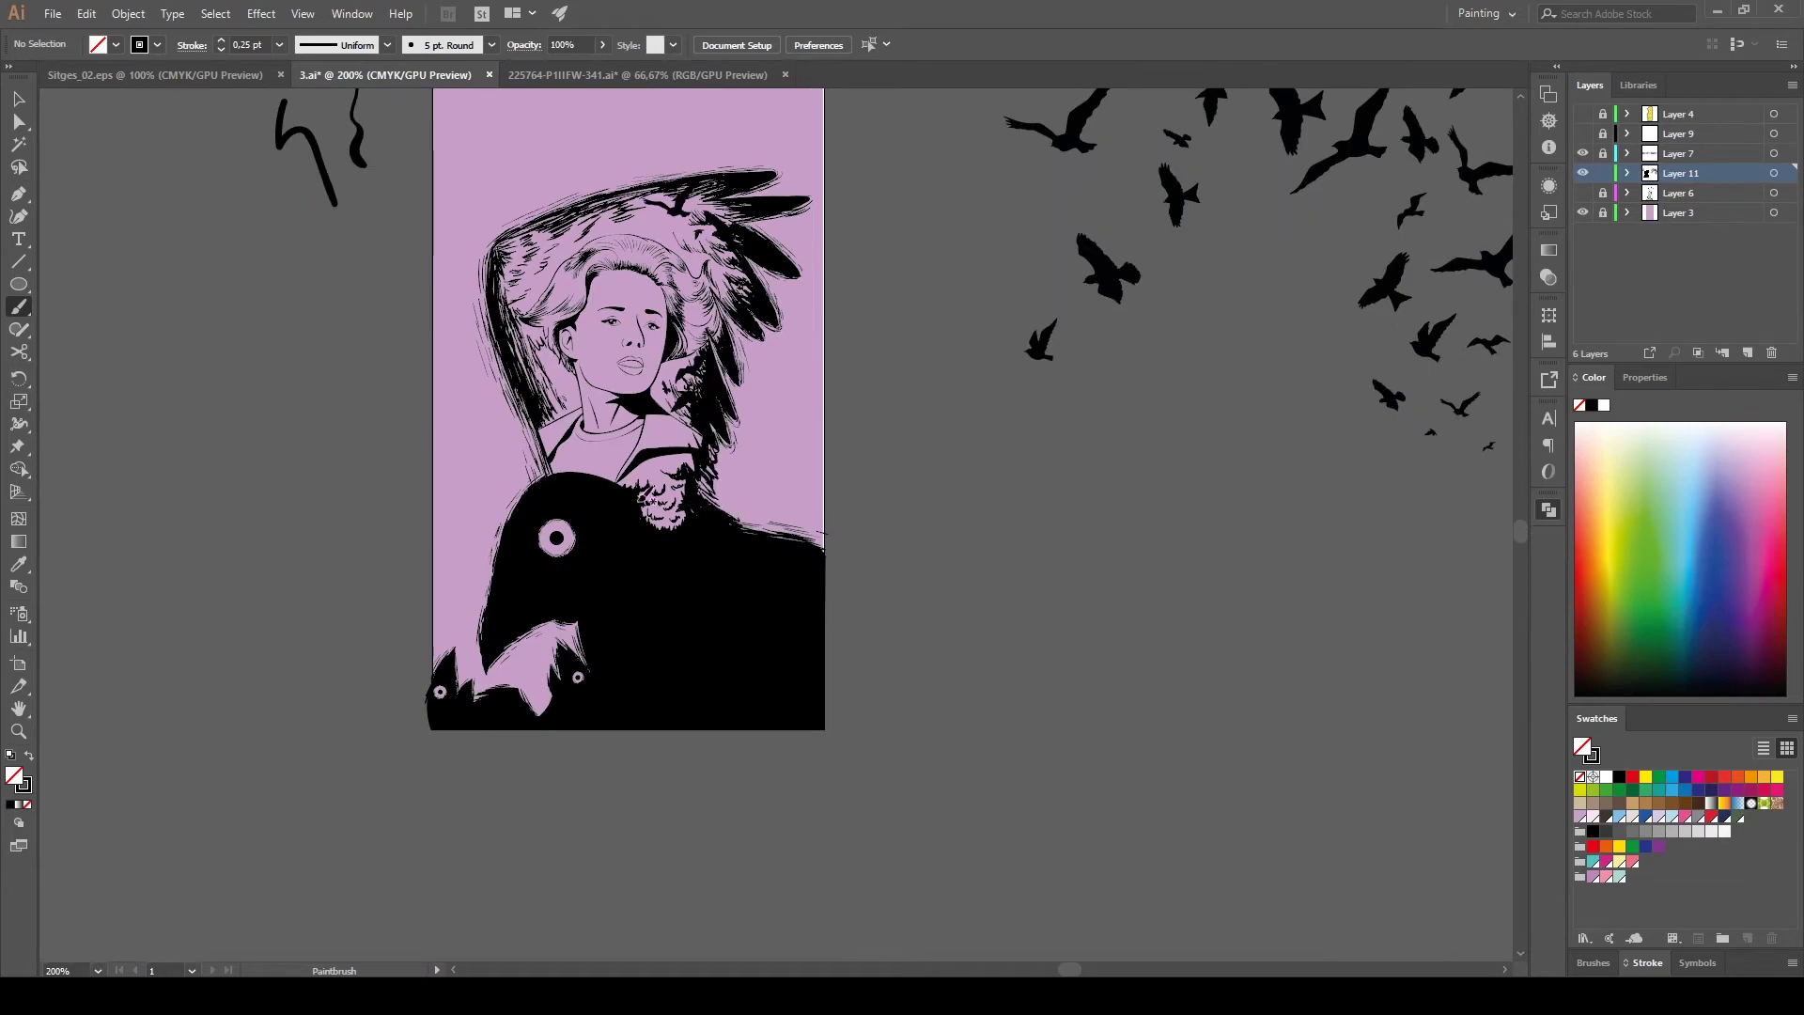
key(ctrl+plus)
drag(545, 403, 583, 489)
key(ctrl+1)
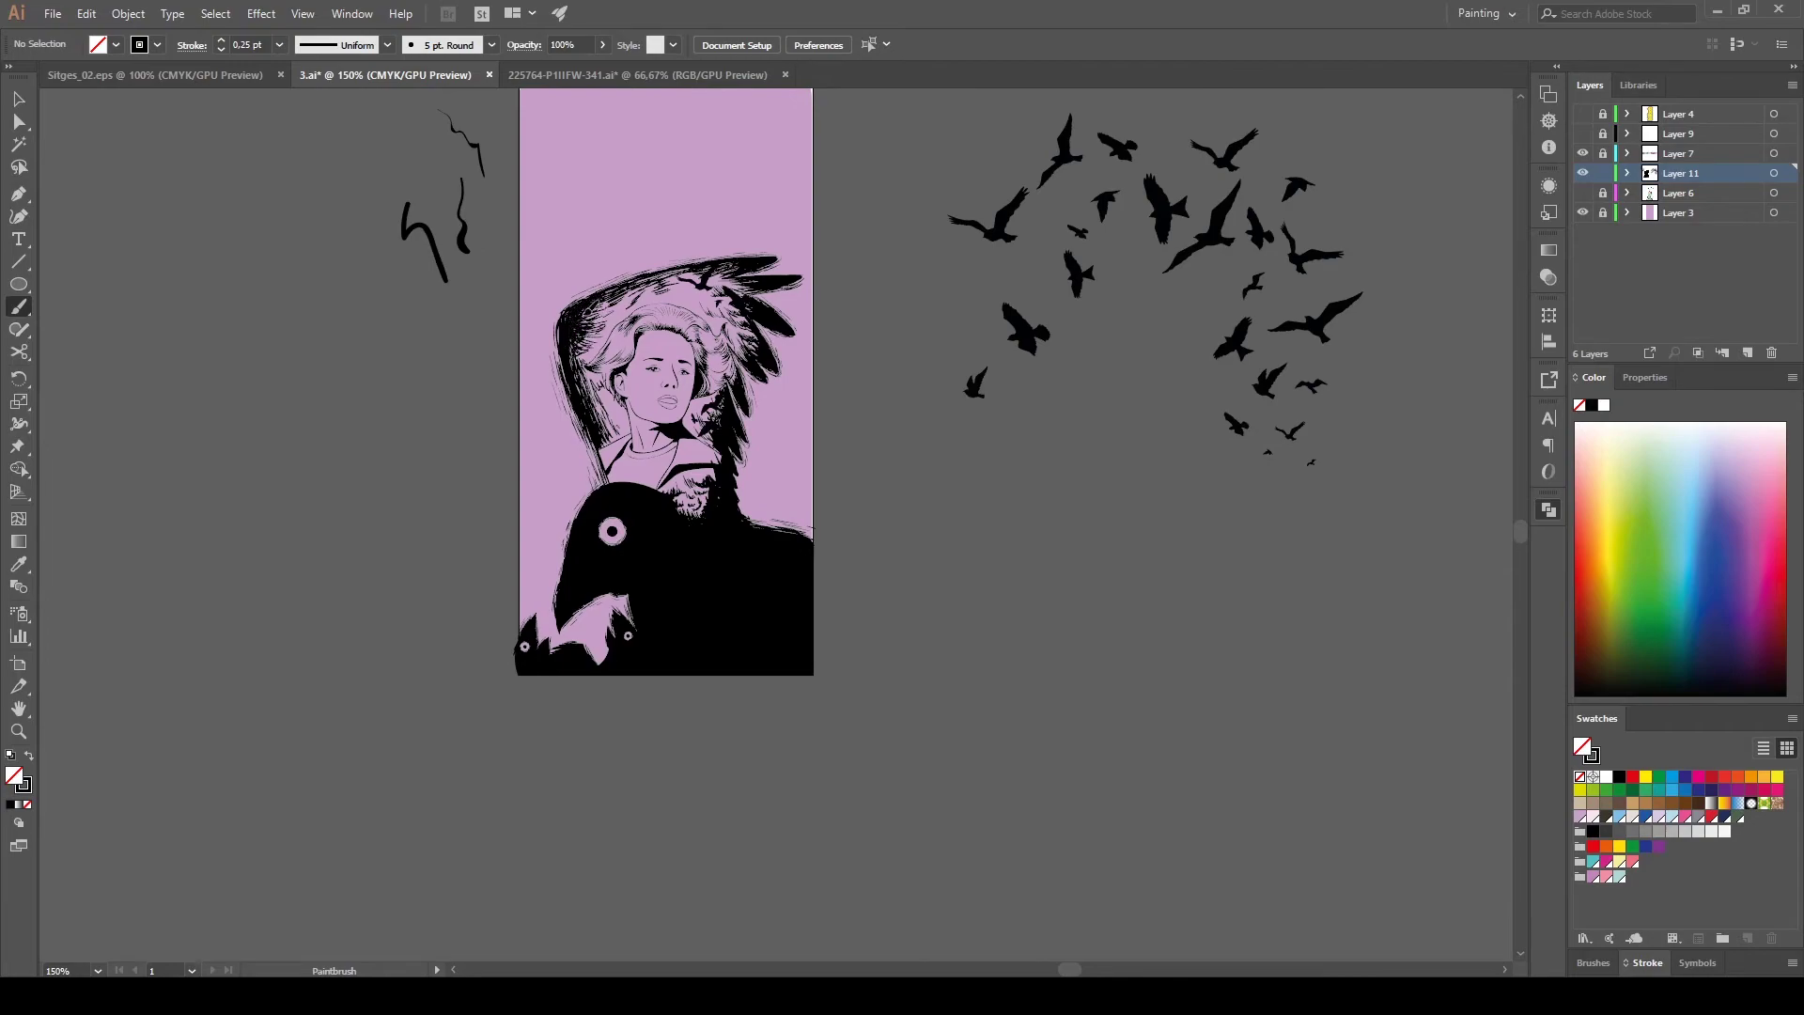
scroll(658, 376, up, 5)
Scale one bird down to a small size with the Selection tool.
scroll(658, 376, down, 5)
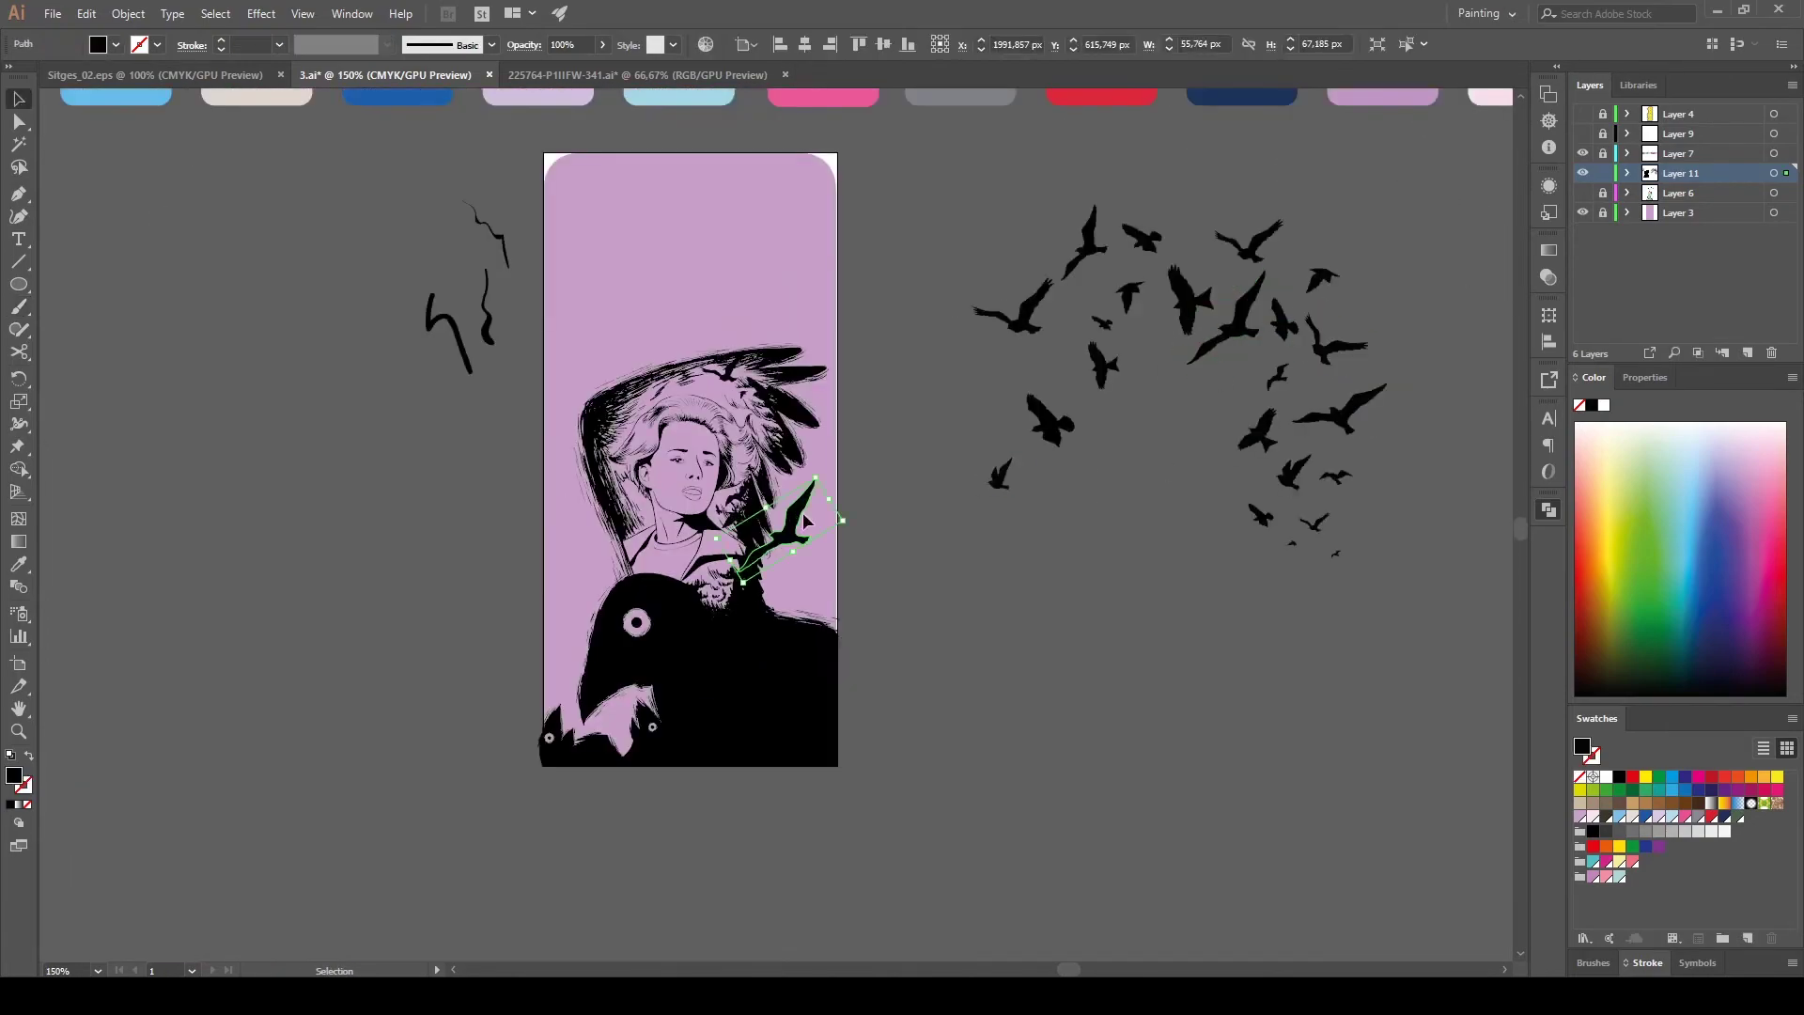
key(v)
scroll(846, 350, up, 5)
drag(827, 333, 846, 349)
scroll(846, 349, down, 5)
scroll(1315, 575, up, 3)
scroll(780, 525, down, 2)
scroll(780, 525, up, 1)
scroll(1206, 295, down, 1)
scroll(1118, 491, up, 4)
Move the first two pasteboard flock birds onto the top of the poster.
click(272, 560)
scroll(277, 560, down, 3)
click(432, 814)
scroll(1090, 662, down, 1)
key(ctrl+z)
key(ctrl+shift+z)
key(ctrl+shift+z)
key(ctrl+shift+z)
key(ctrl+shift+z)
key(ctrl+shift+z)
key(ctrl+shift+z)
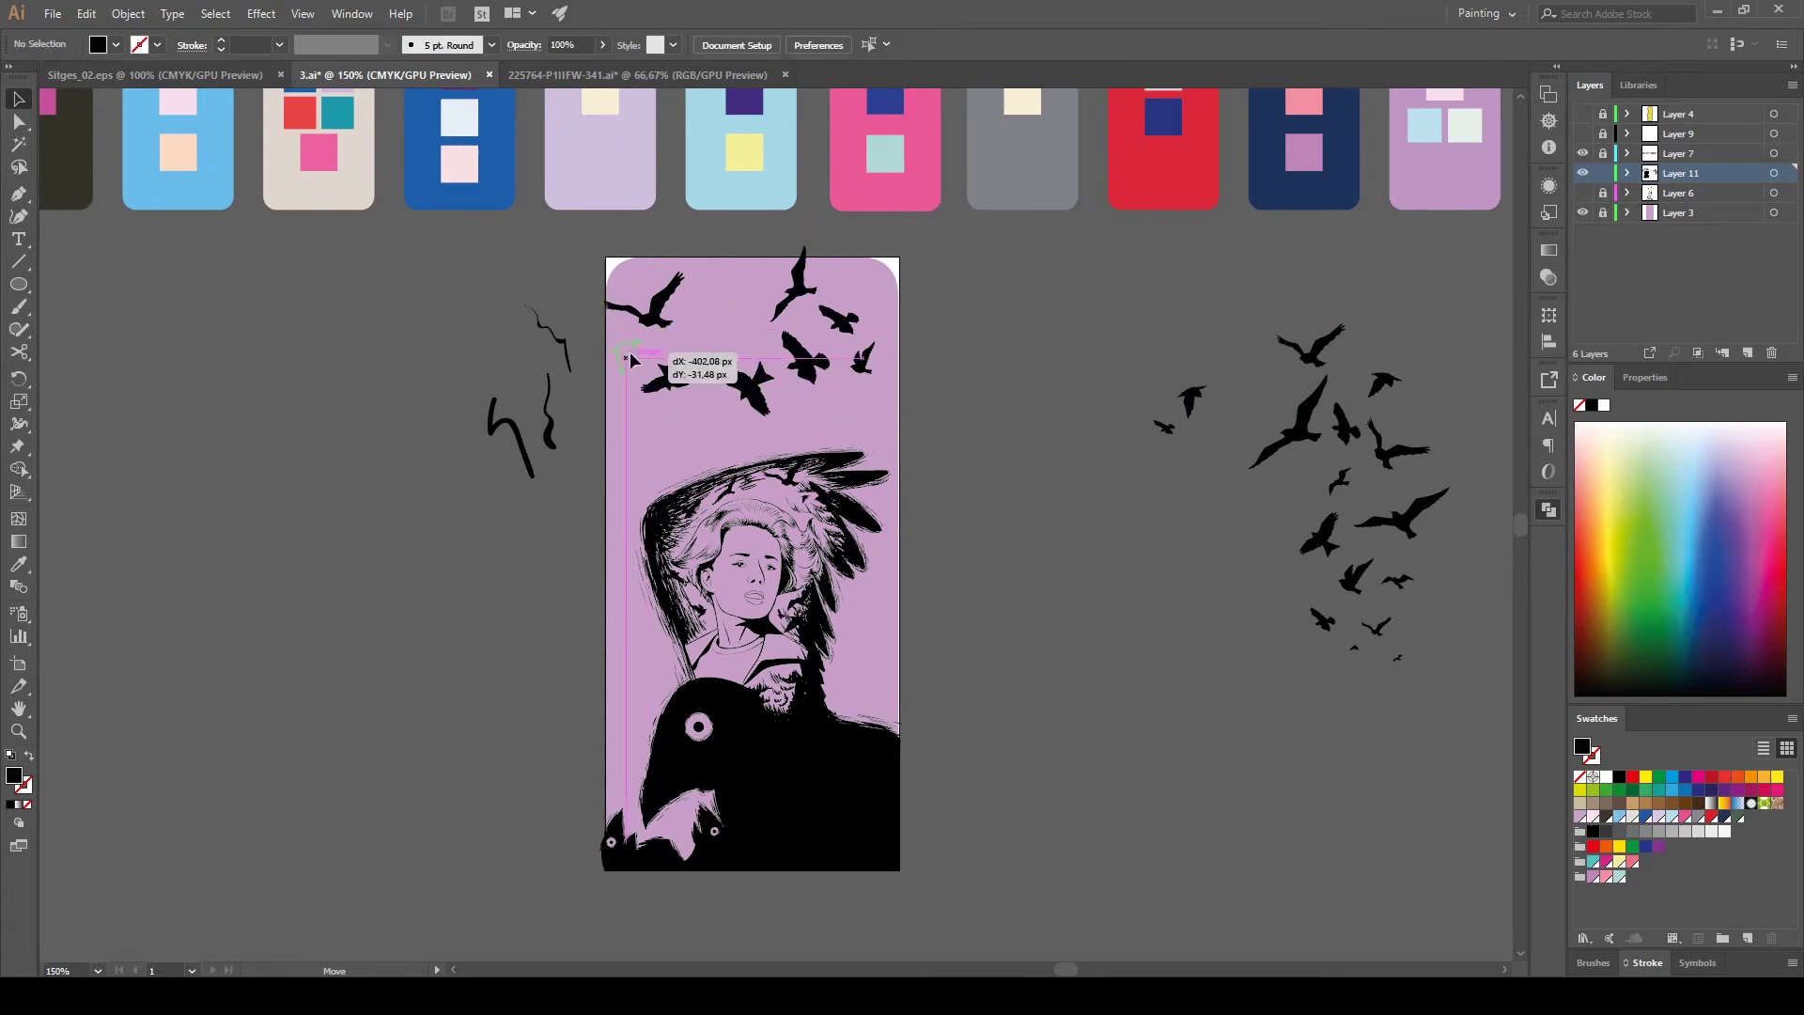
key(ctrl+shift+z)
key(ctrl+shift+z)
drag(1306, 446, 636, 451)
drag(1400, 663, 738, 460)
key(ctrl+shift+z)
key(ctrl+shift+z)
key(ctrl+shift+z)
key(ctrl+shift+z)
Place more flock birds on the artboard, including one at the top-left.
drag(883, 615, 639, 725)
drag(979, 510, 979, 511)
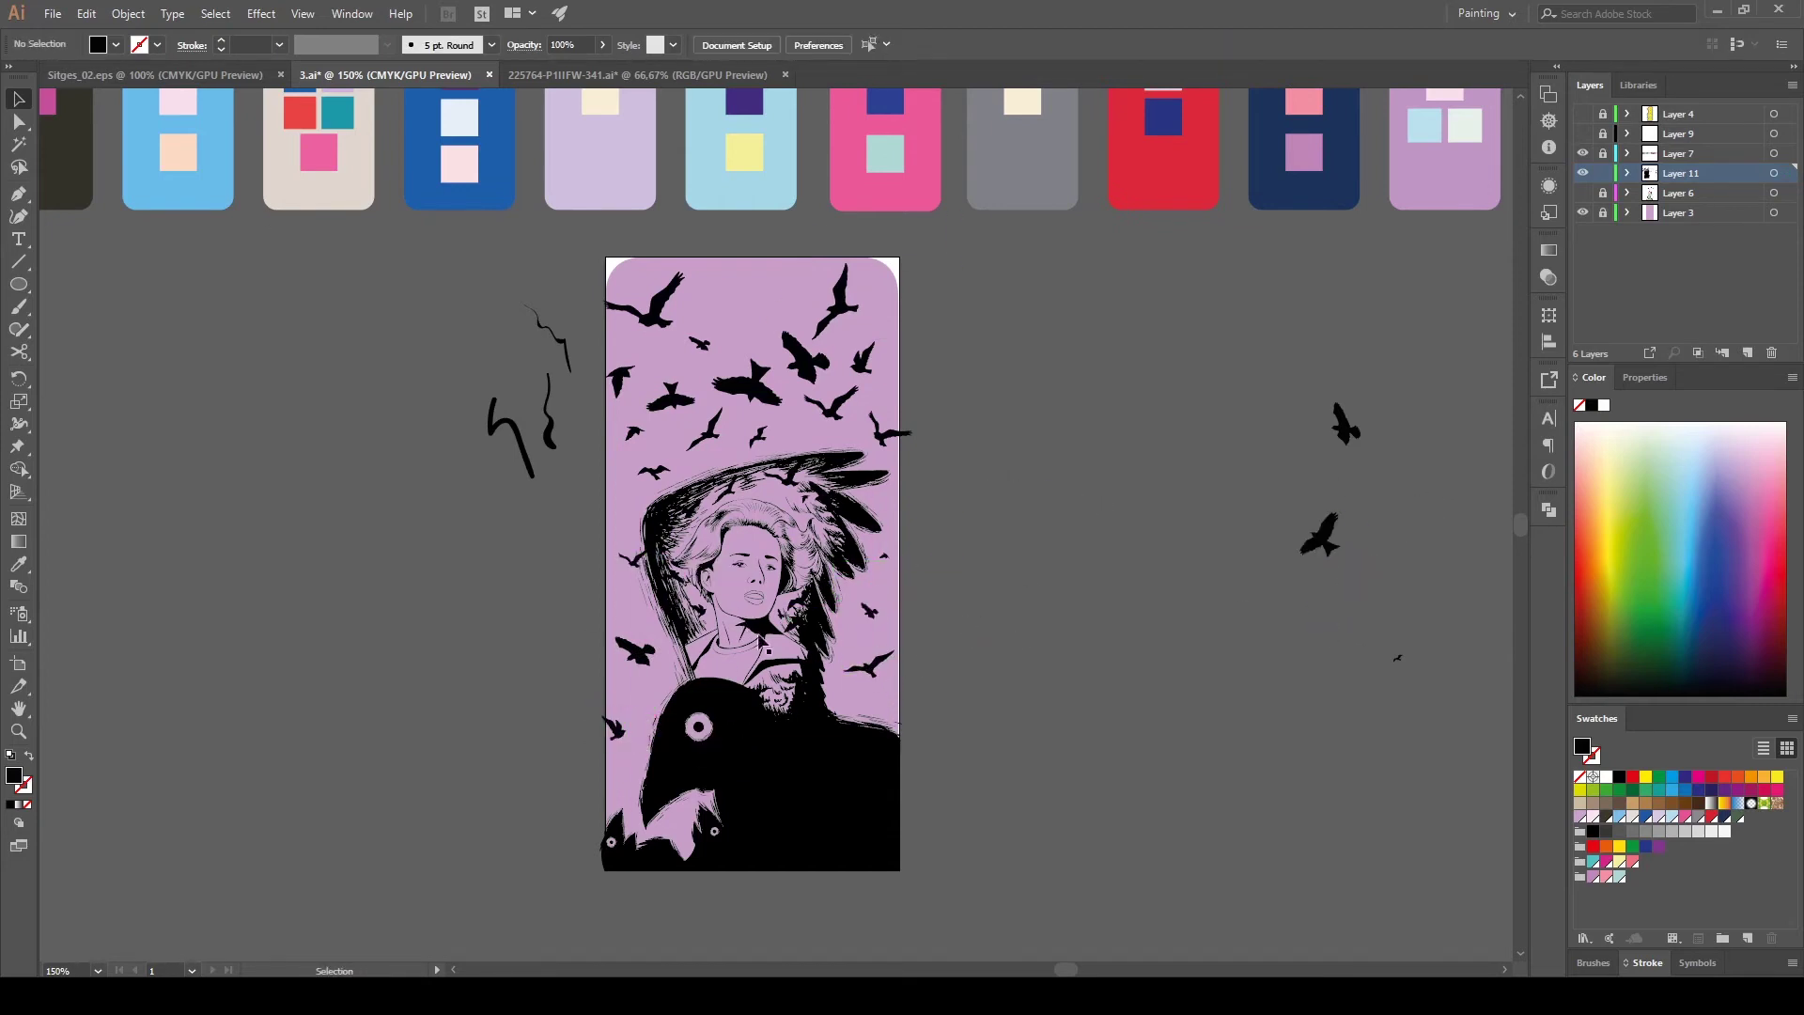
drag(1346, 424, 646, 686)
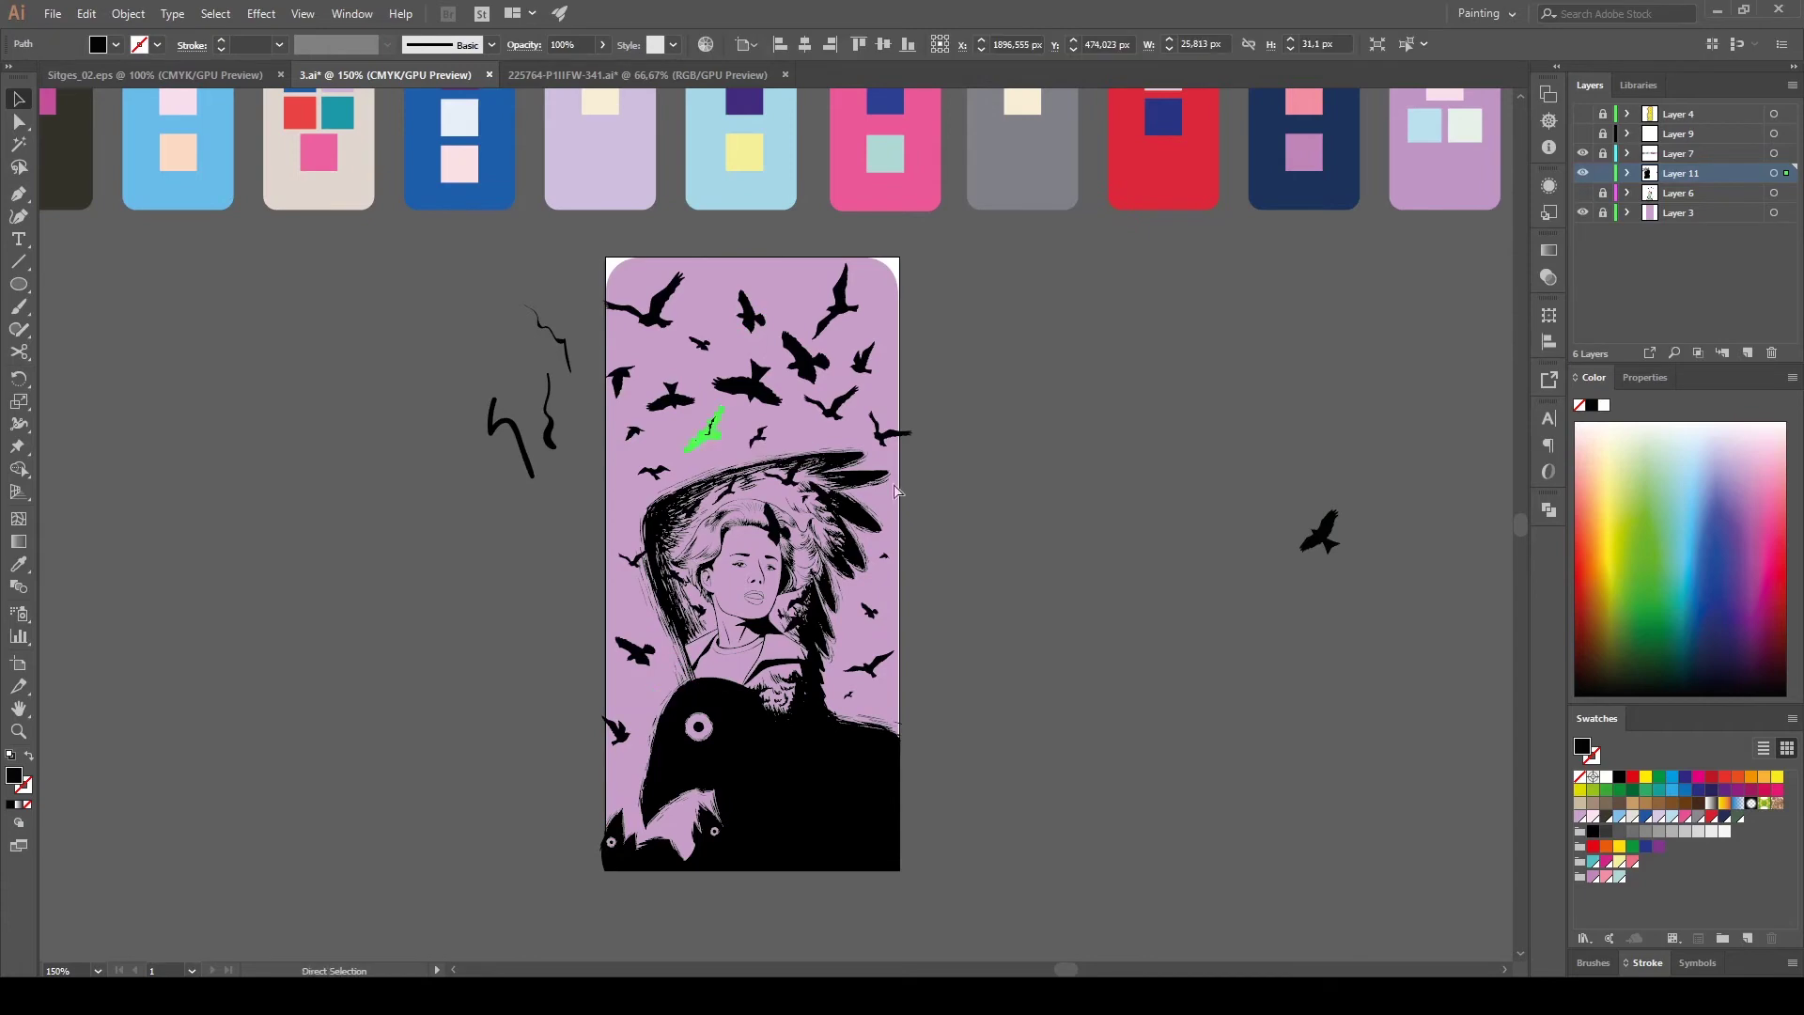
drag(1315, 528, 669, 302)
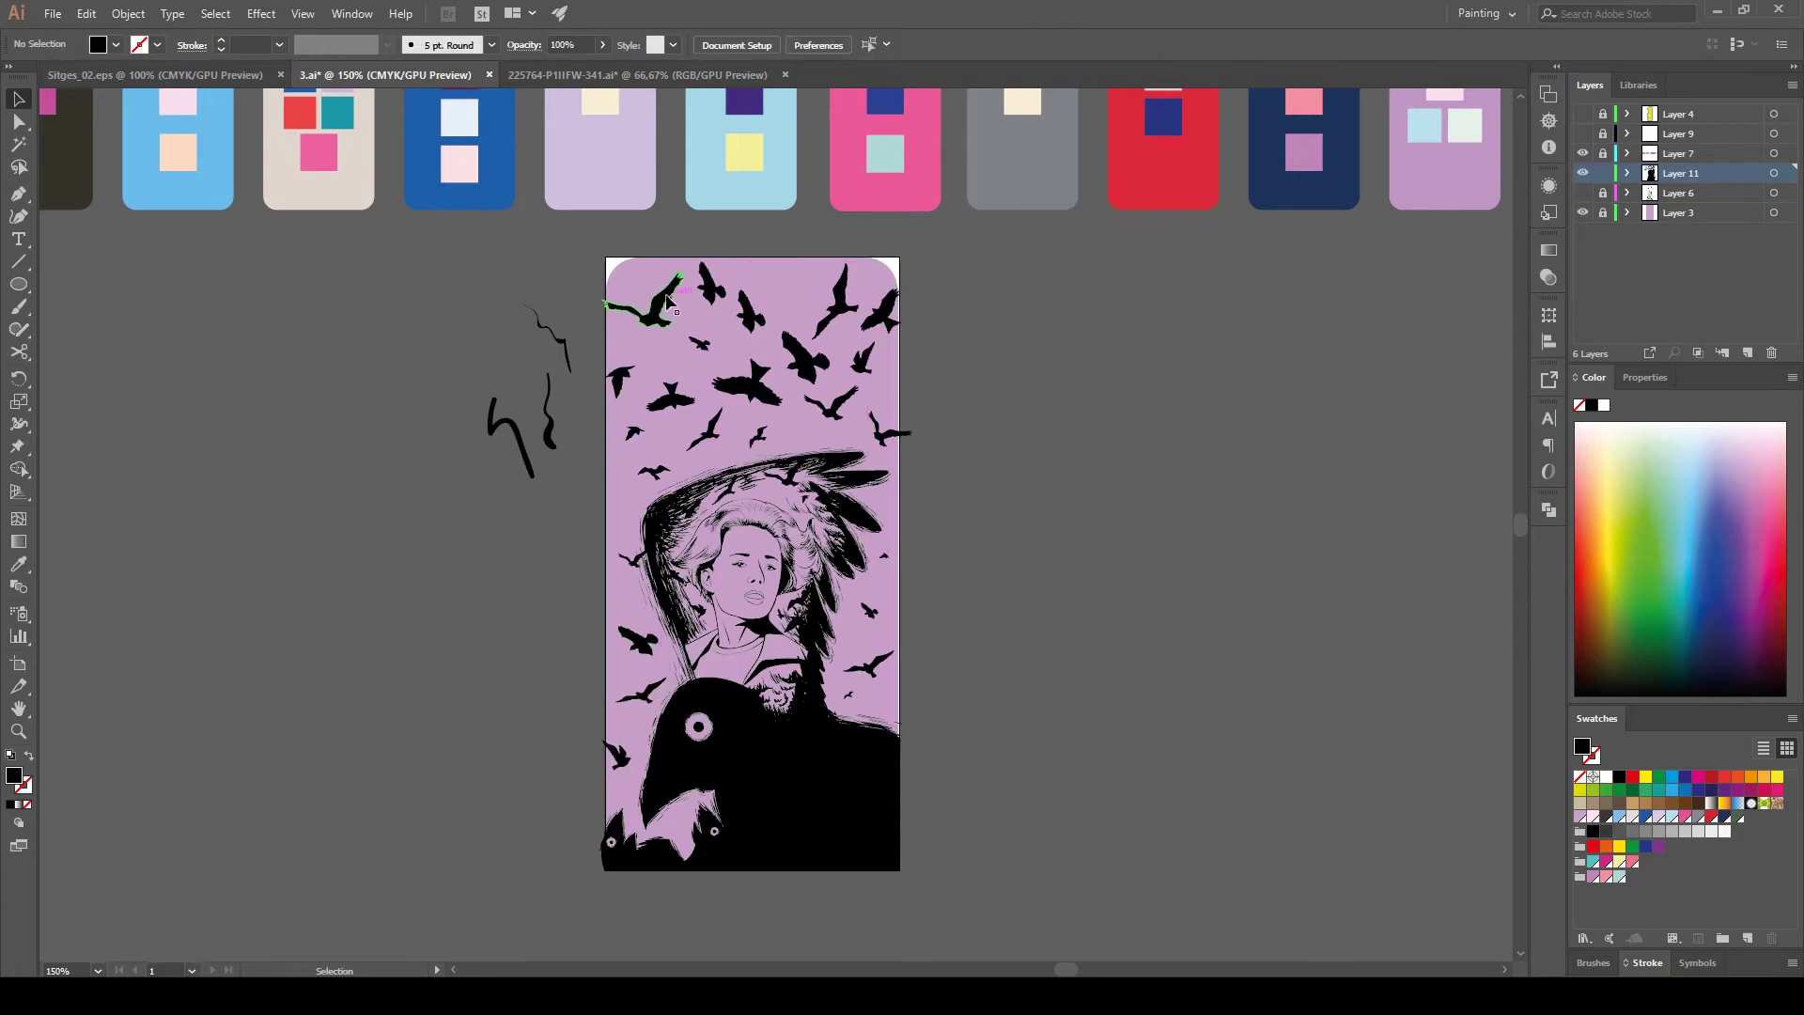
key(ctrl+plus)
key(ctrl+plus)
scroll(872, 299, up, 3)
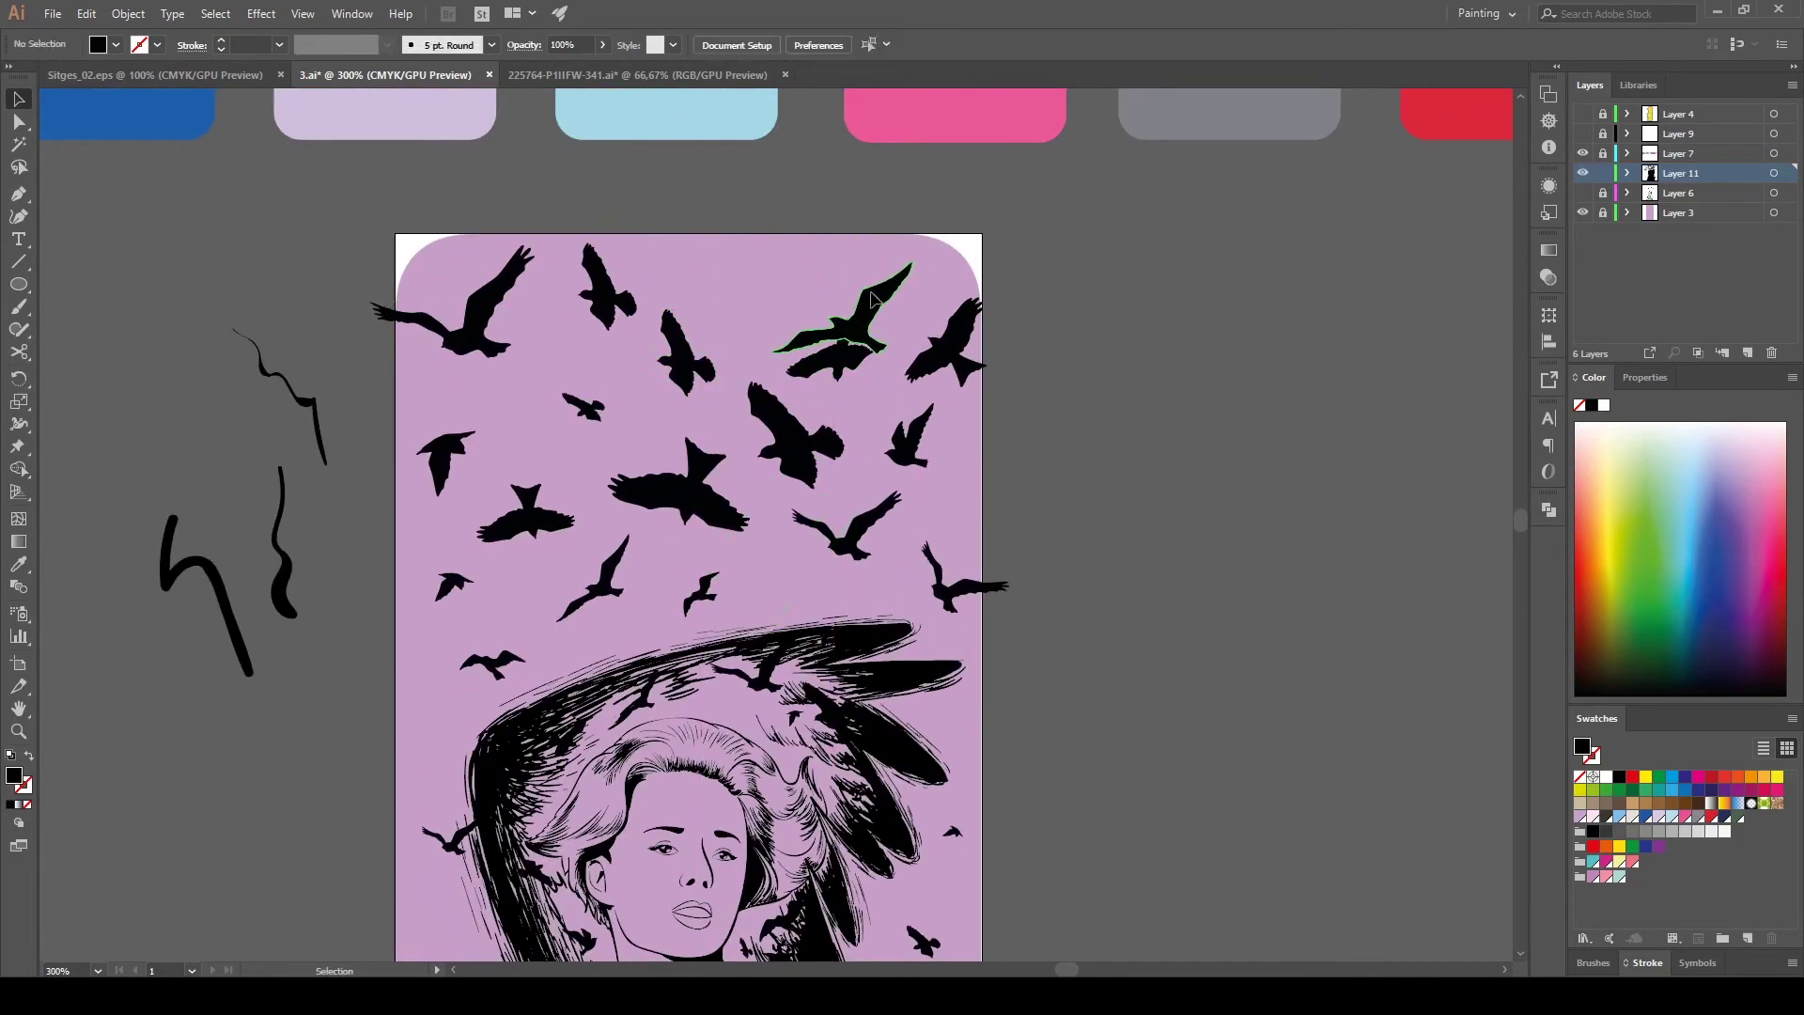
Reposition birds to tighten the flock across the top of the artboard.
mouse_move(872, 299)
mouse_down()
mouse_move(427, 441)
mouse_move(592, 488)
mouse_move(1049, 467)
mouse_up()
key(ctrl+plus)
scroll(428, 442, up, 2)
key(ctrl+minus)
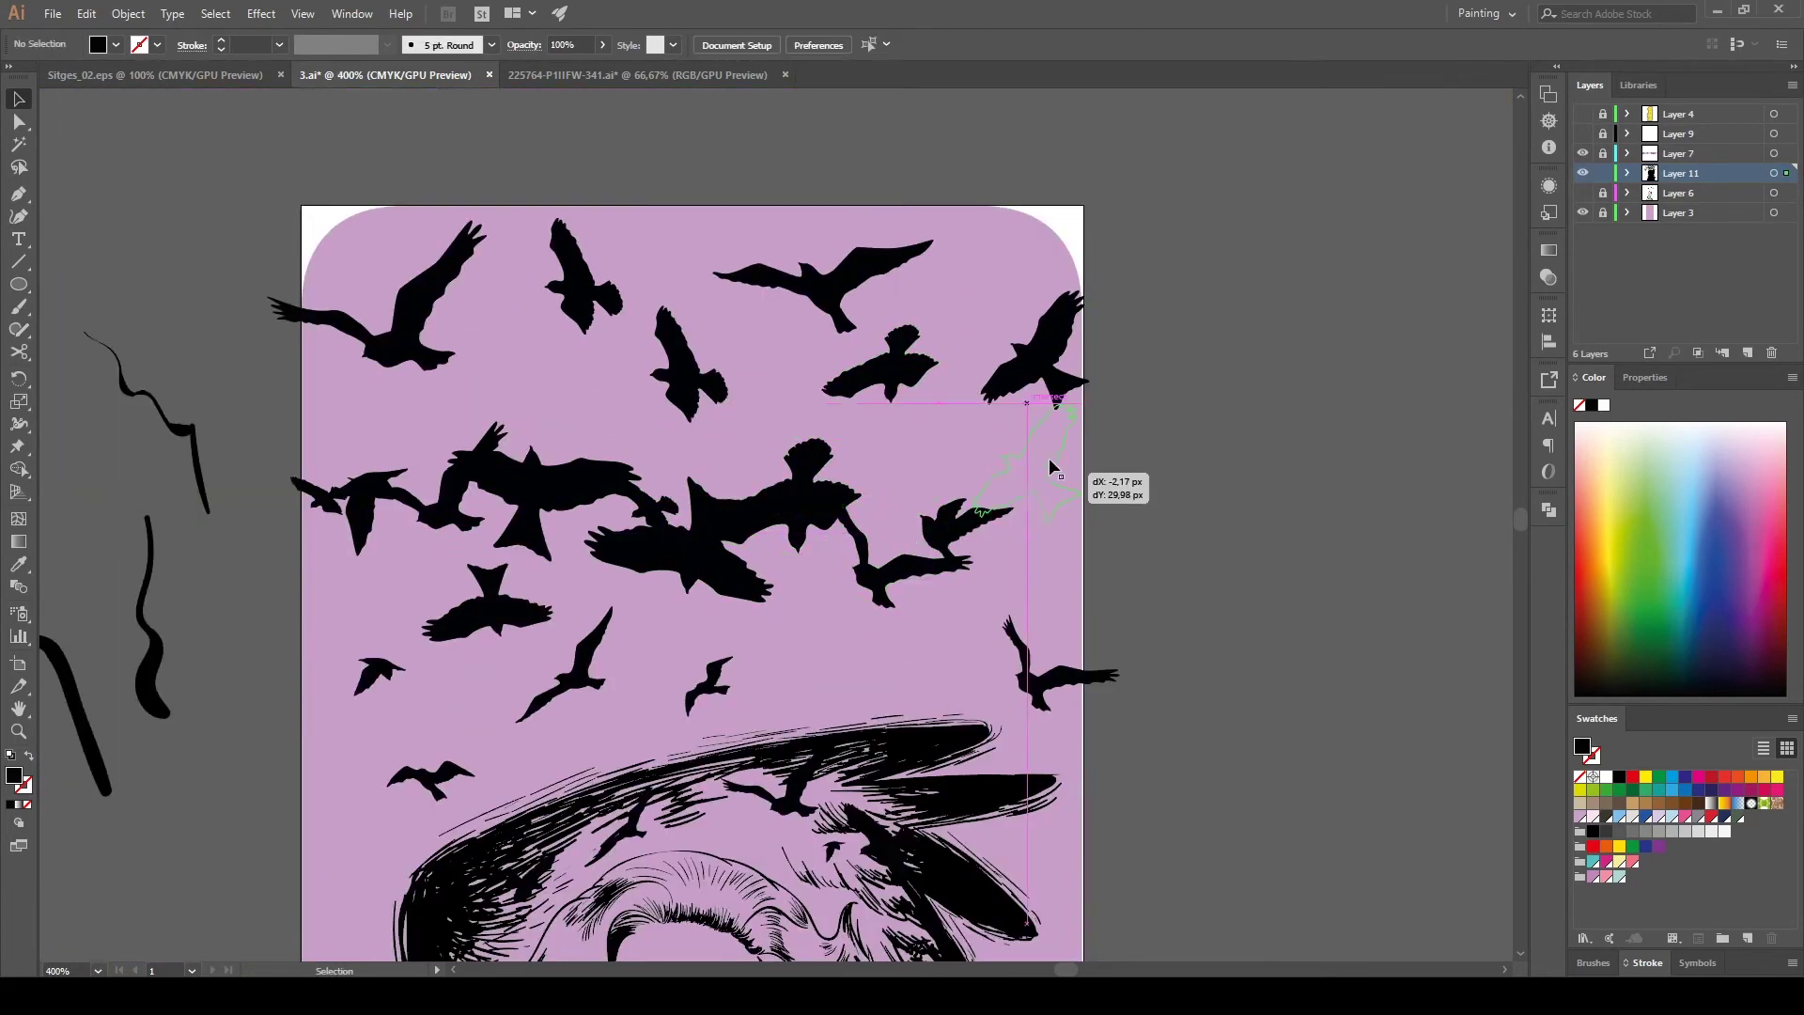
drag(959, 412, 898, 479)
click(1192, 447)
key(ctrl+minus)
mouse_move(514, 383)
mouse_down()
mouse_move(498, 446)
mouse_move(527, 378)
mouse_up()
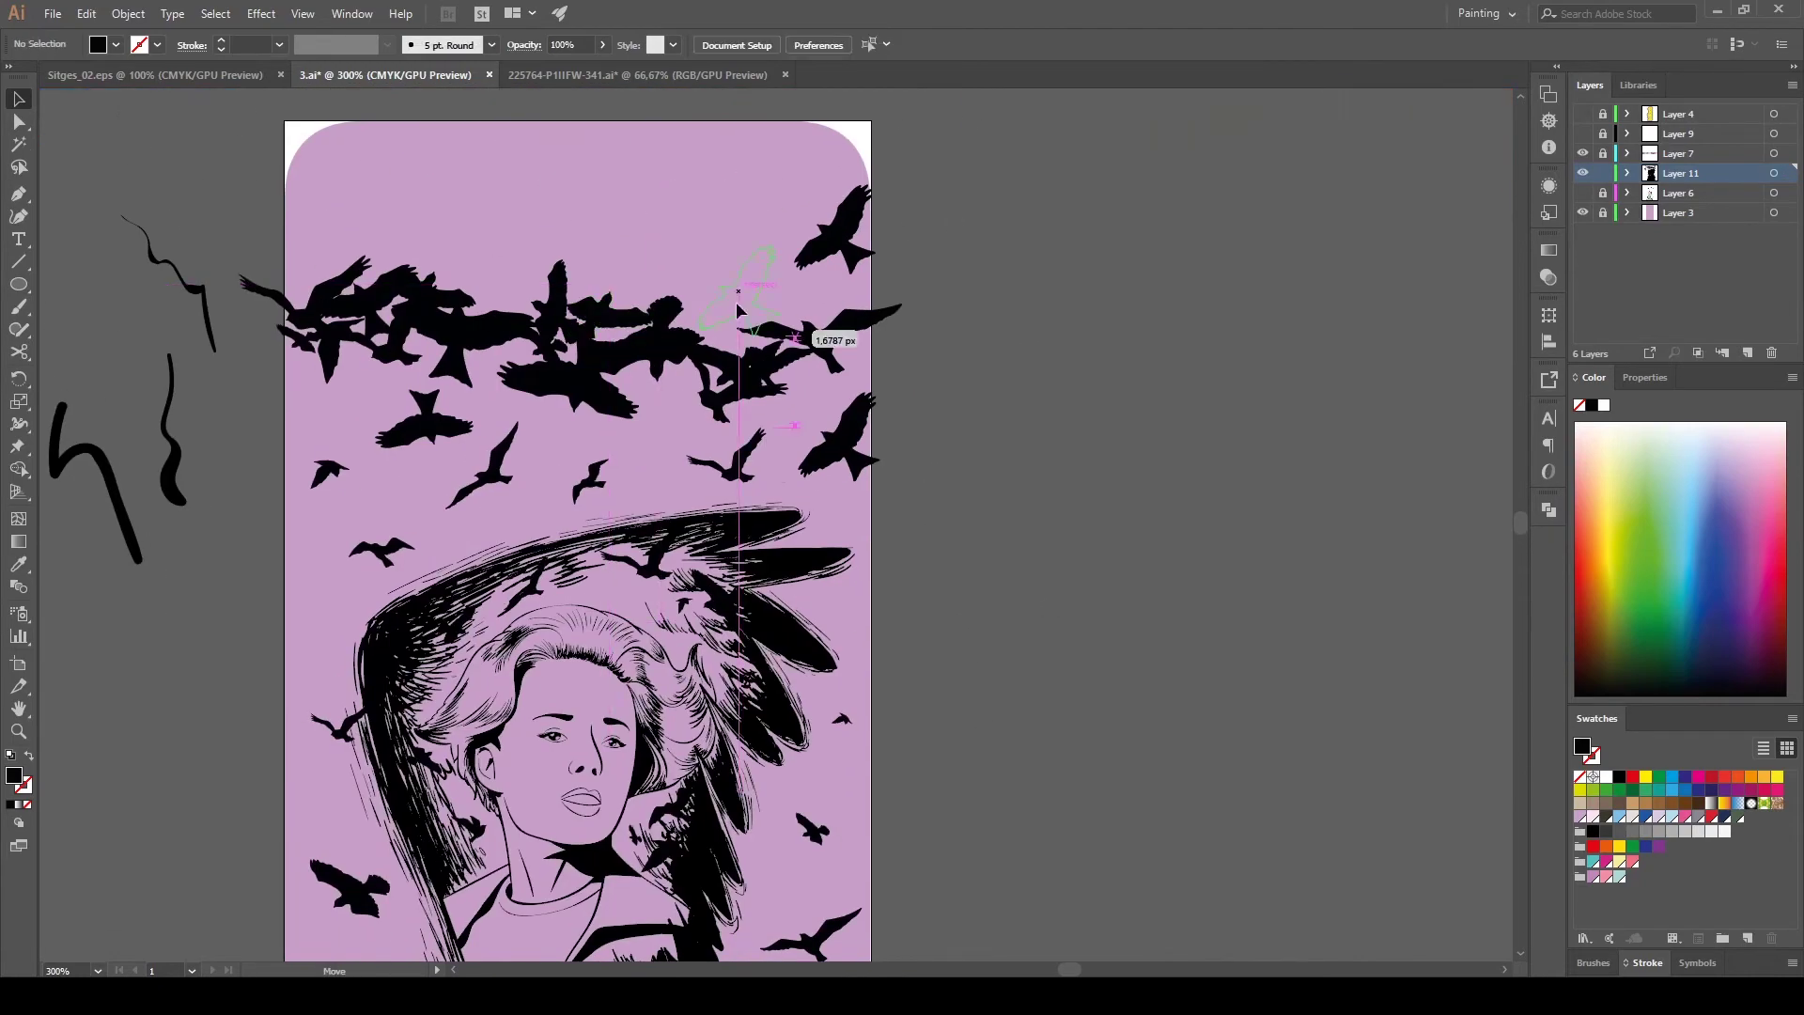
click(19, 285)
key(ctrl+z)
Shift two flock birds toward the top-left of the artboard.
key(v)
key(ctrl+minus)
key(ctrl+plus)
key(ctrl+plus)
click(1110, 518)
key(b)
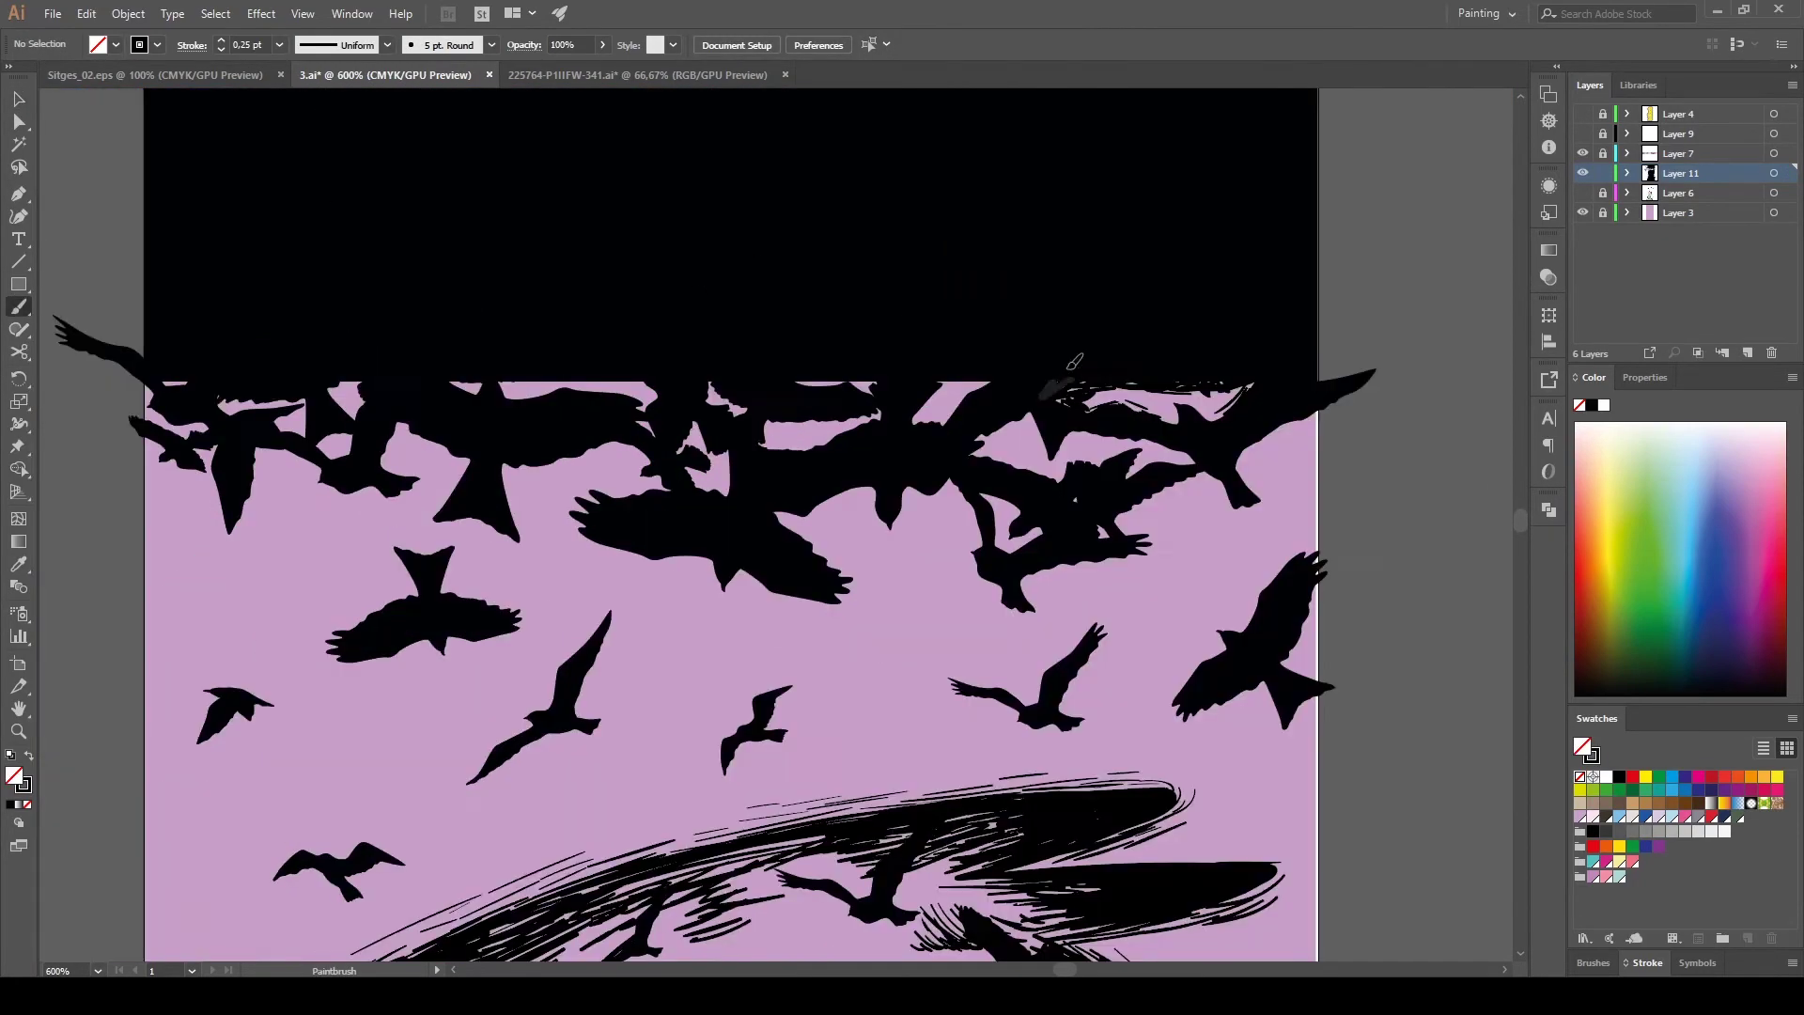
drag(658, 329, 940, 413)
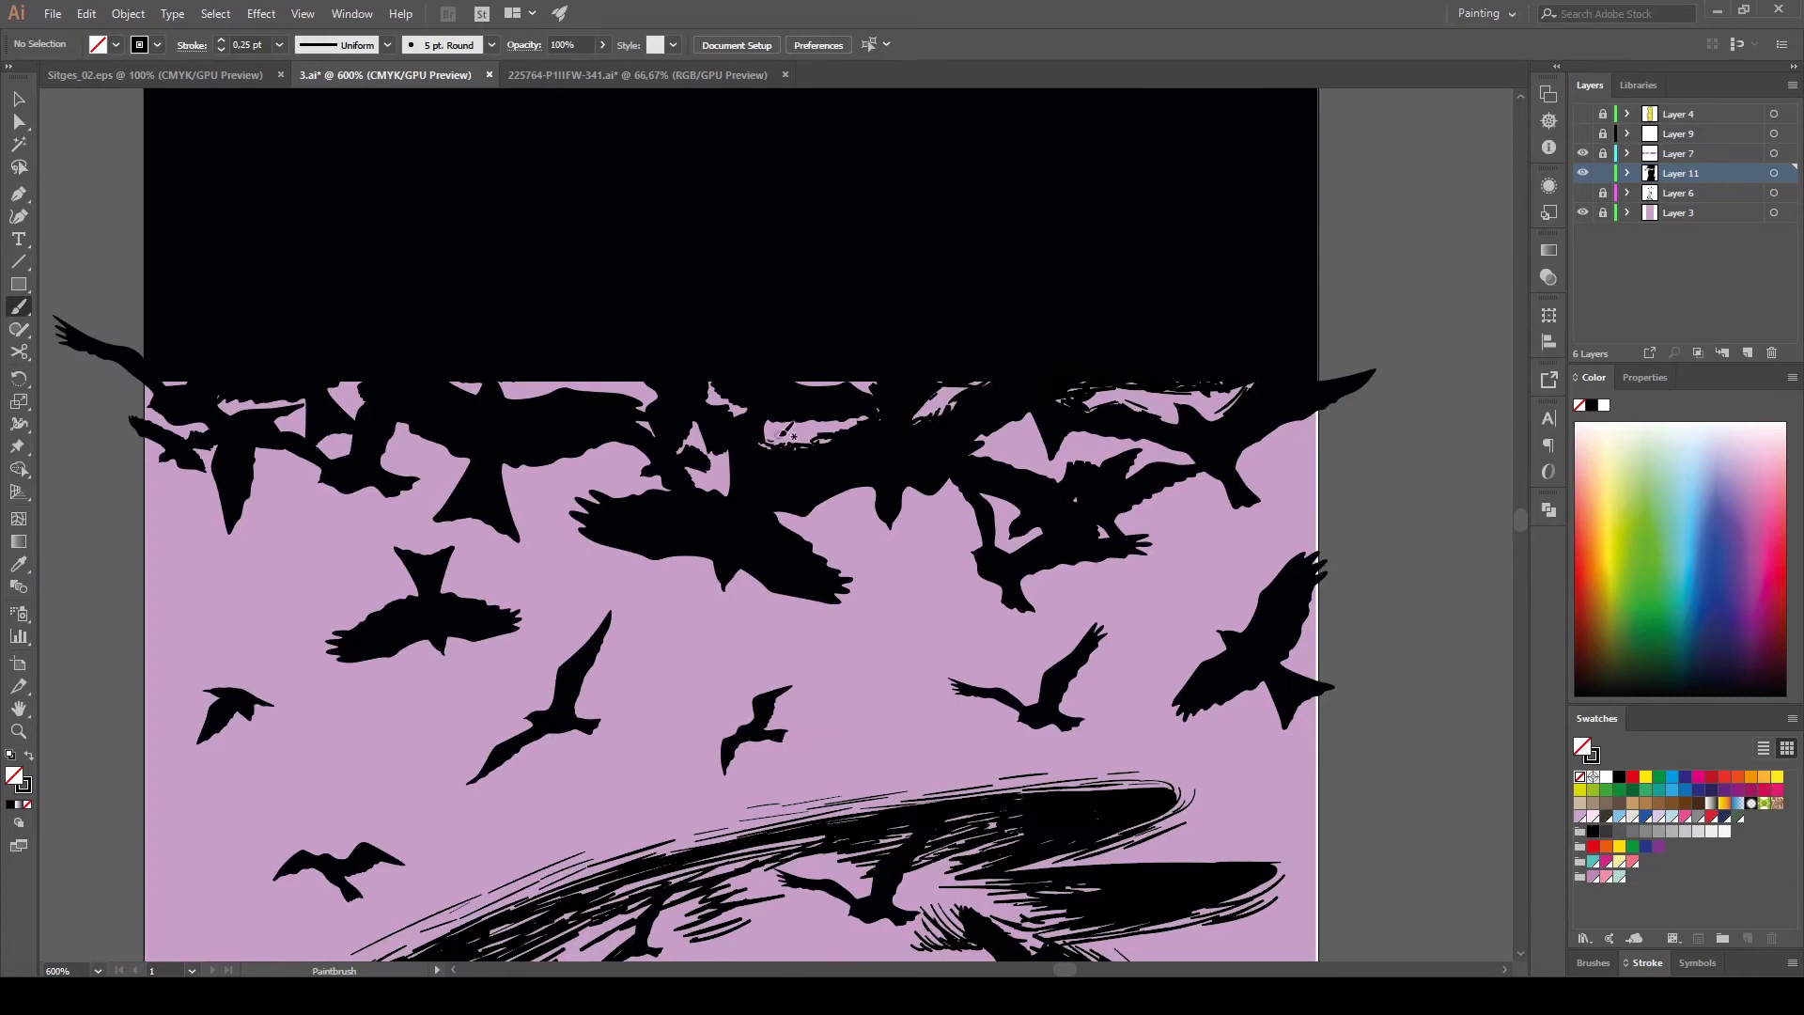
key(ctrl+plus)
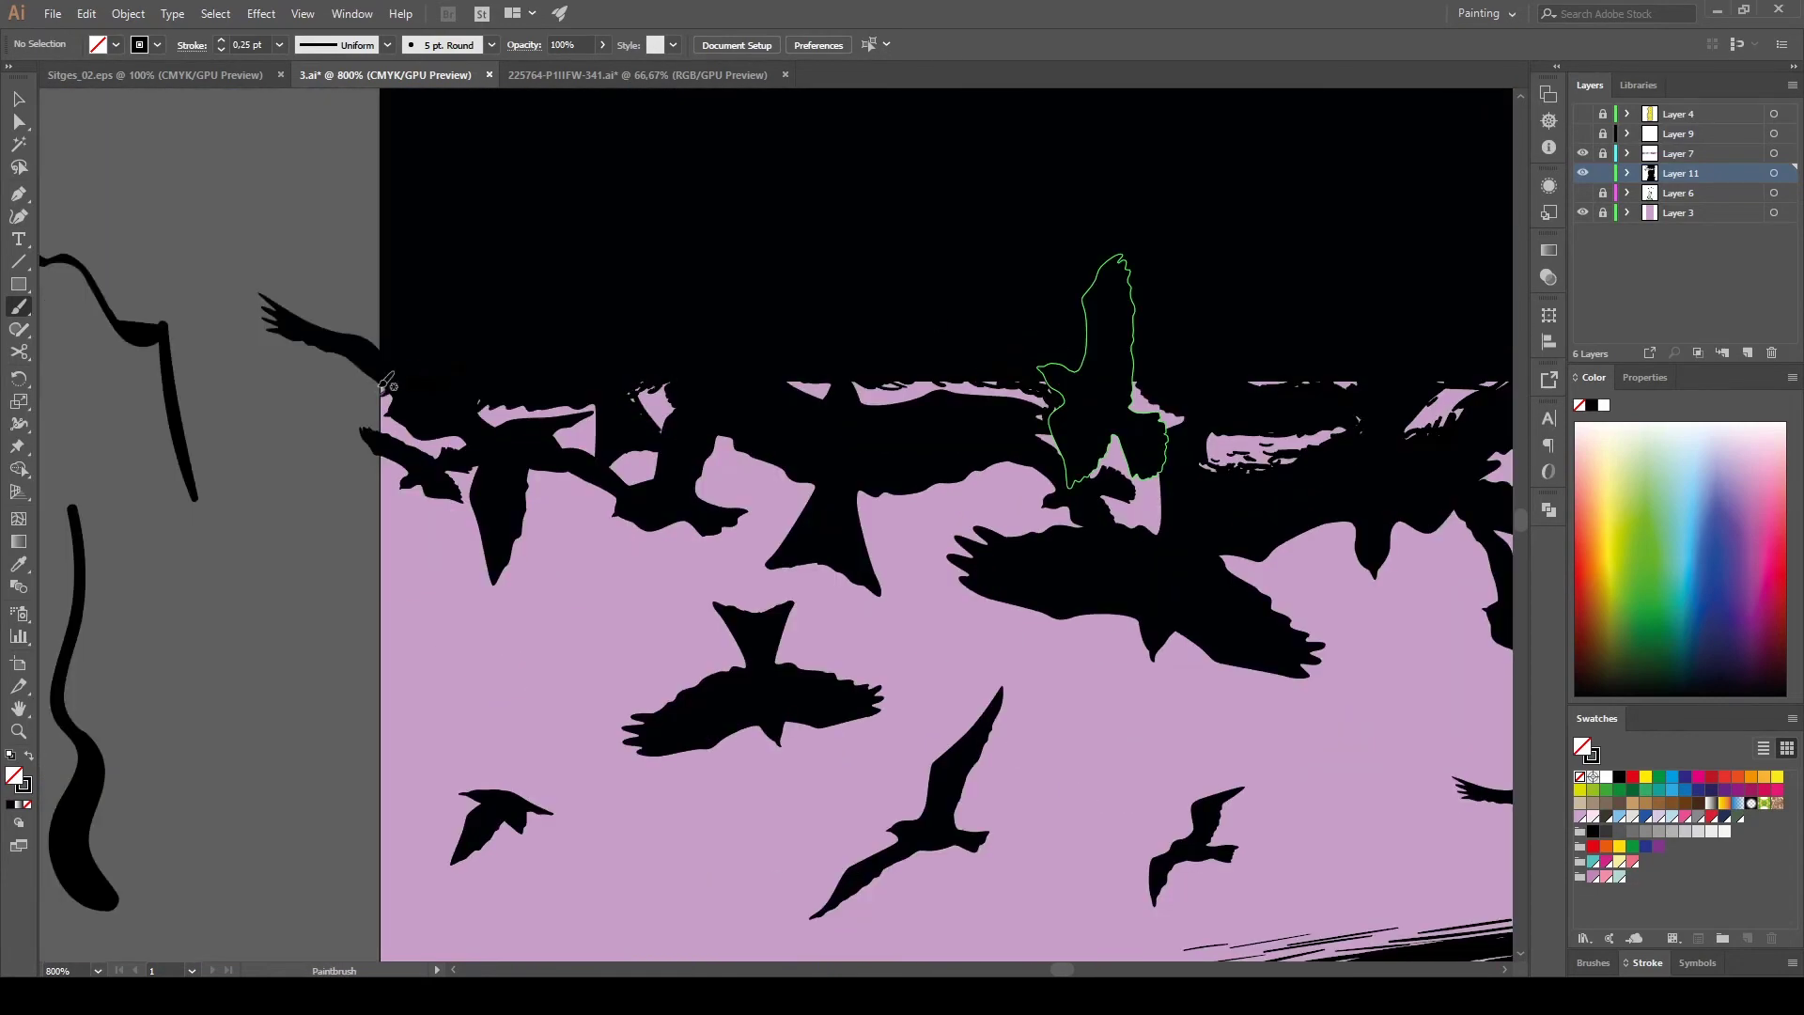
key(ctrl+minus)
key(ctrl+minus)
key(ctrl+minus)
key(ctrl+plus)
key(v)
drag(717, 564, 563, 300)
drag(776, 528, 672, 319)
key(ctrl+shift+a)
Add rough Paintbrush strokes along the flock birds' edges and a gull's raised wing.
key(b)
key(ctrl+plus)
key(ctrl+plus)
mouse_move(682, 602)
mouse_down()
mouse_move(752, 512)
mouse_move(1029, 437)
mouse_move(1294, 458)
mouse_up()
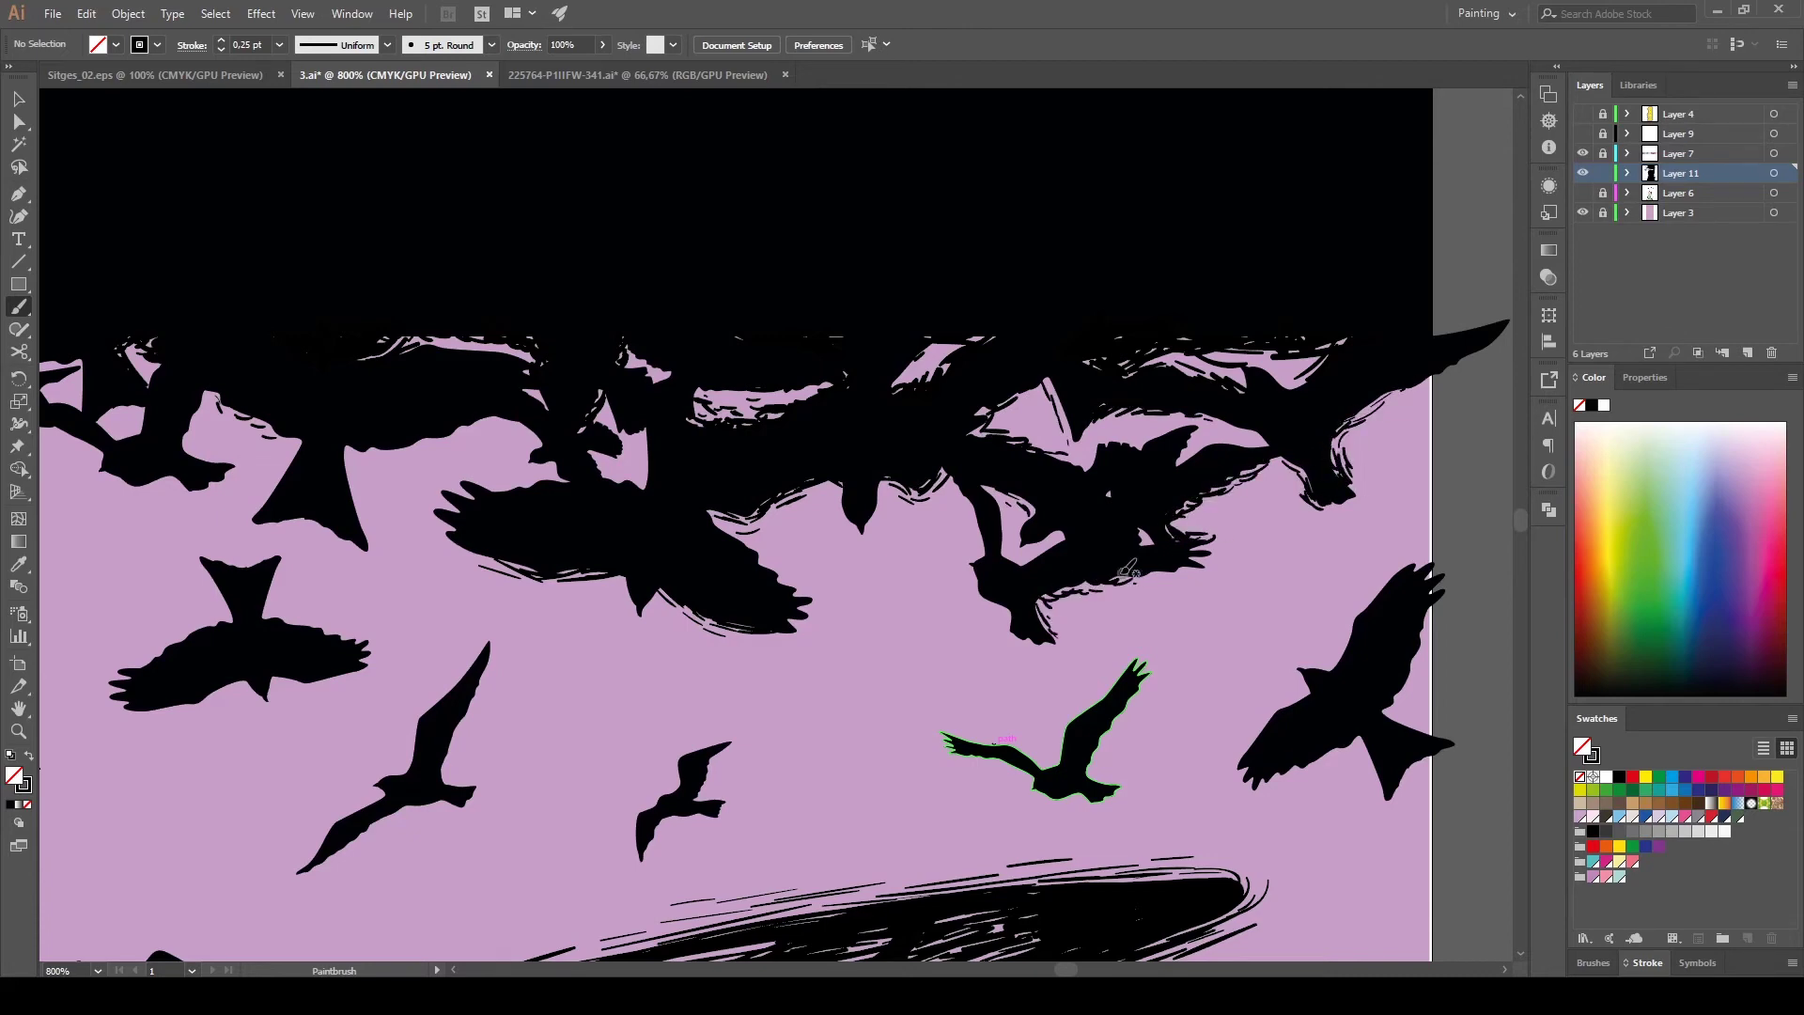
key(ctrl+minus)
key(ctrl+plus)
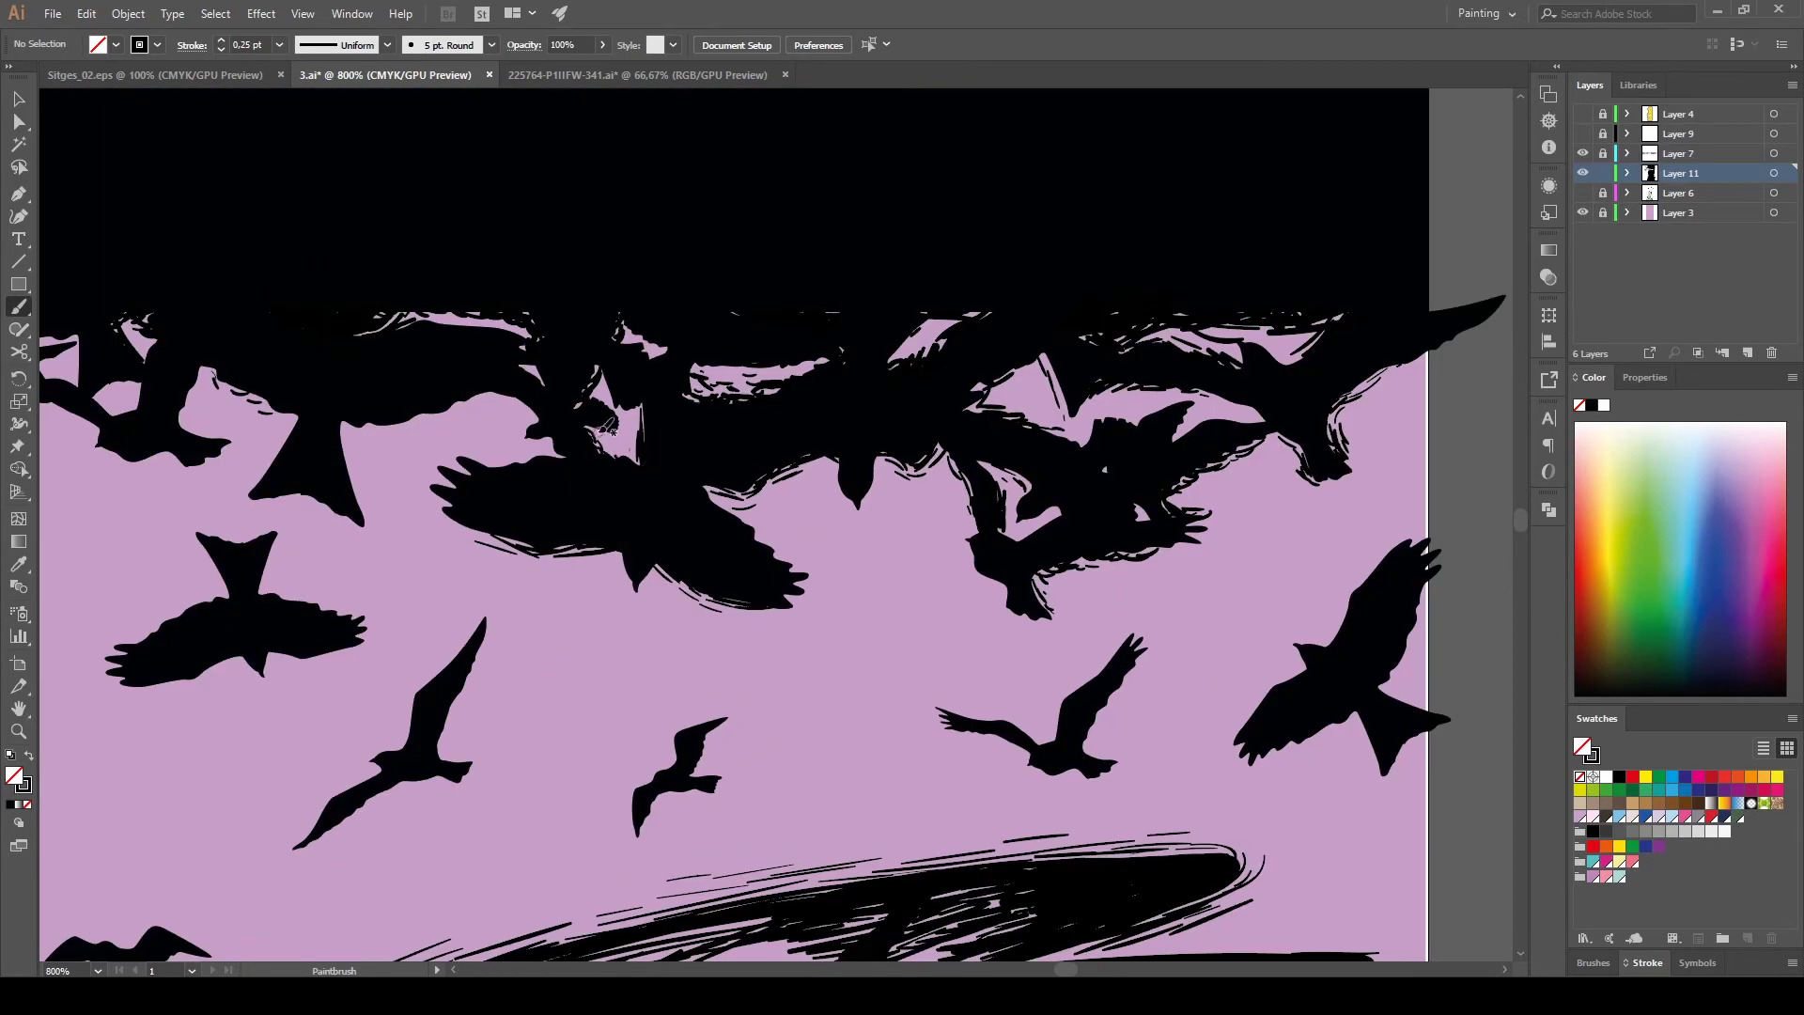
drag(395, 423, 874, 446)
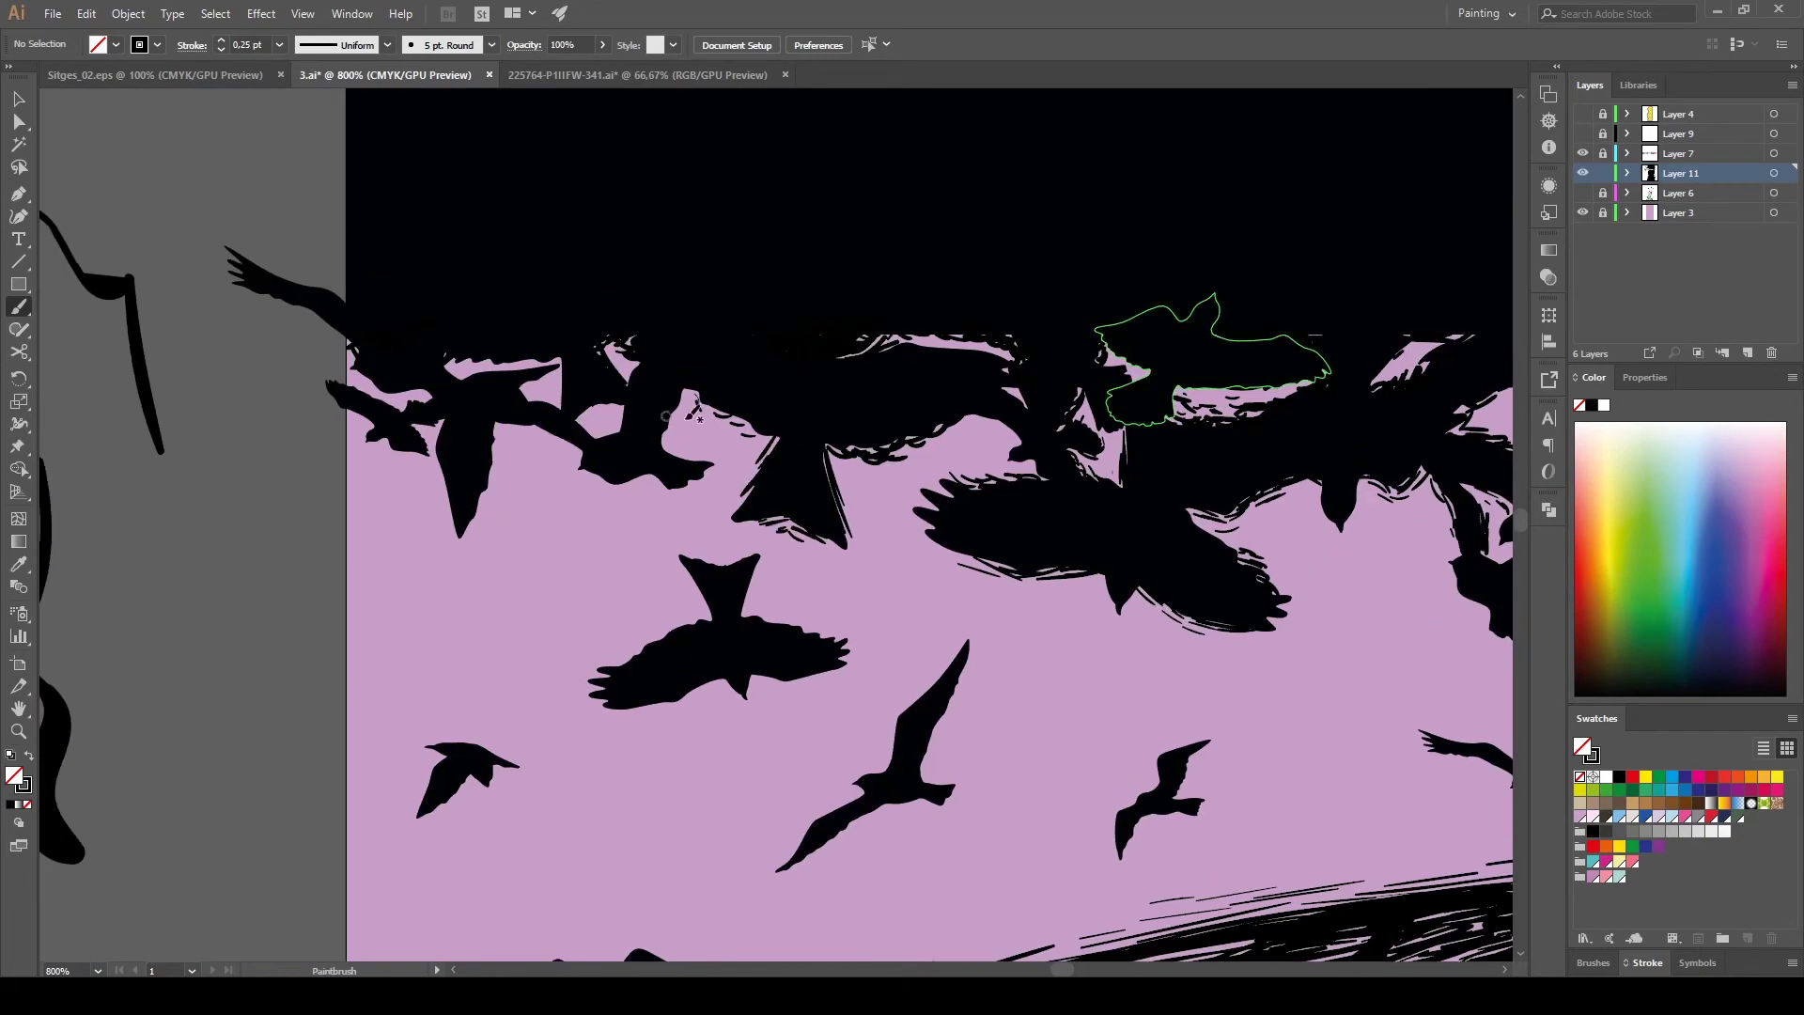
drag(452, 435, 485, 515)
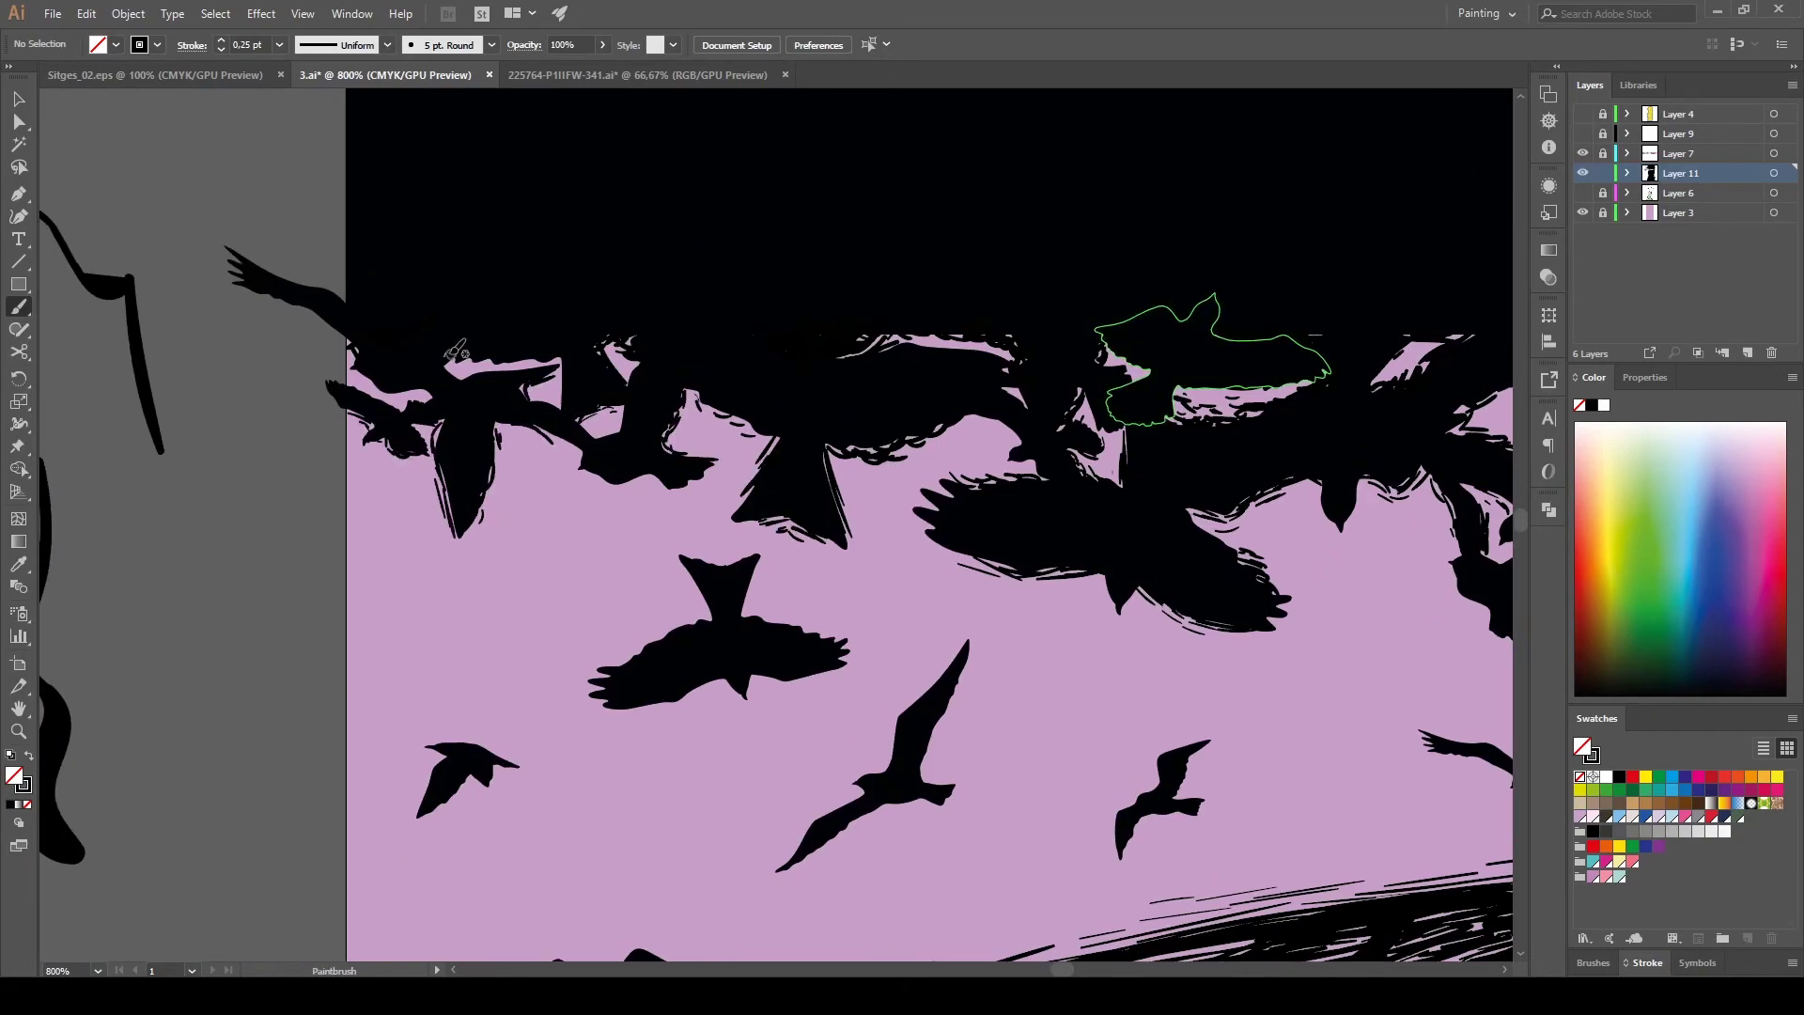
key(h)
drag(831, 650, 710, 414)
drag(606, 479, 709, 413)
key(ctrl+1)
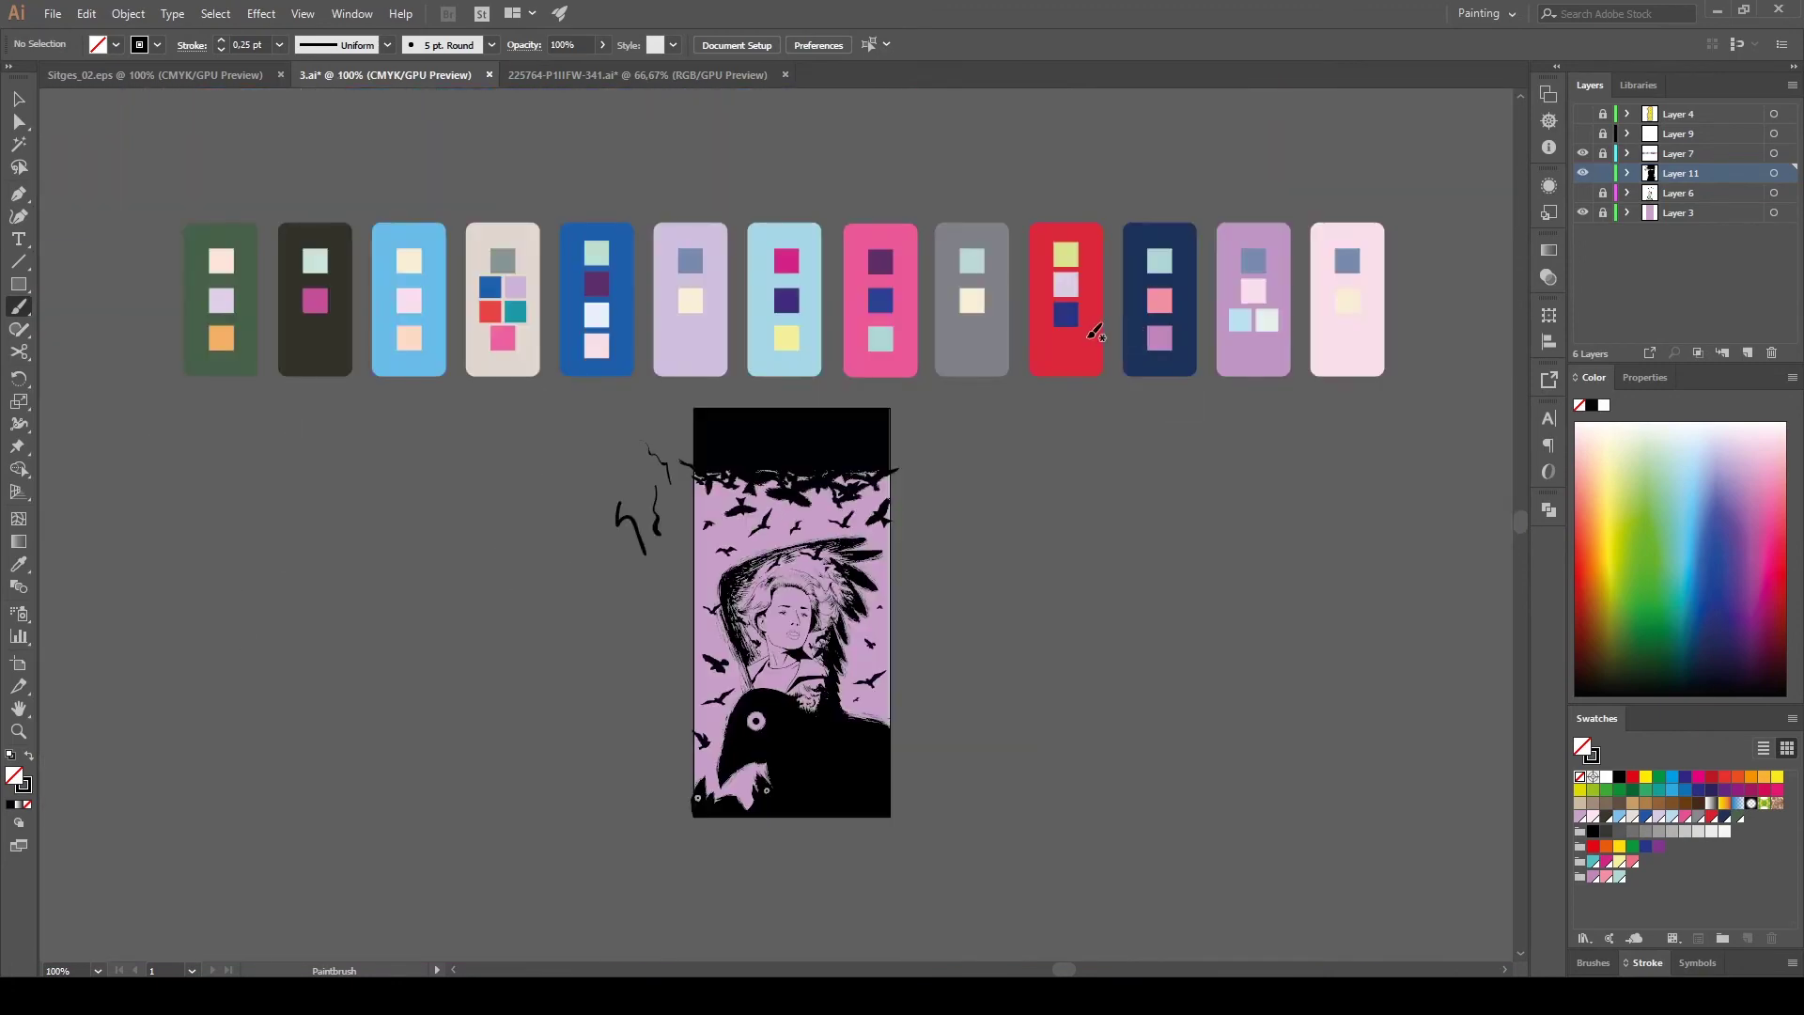
Scroll around to inspect the poster, then undo to restore the SITGES 02 title and Layer 8.
scroll(761, 507, up, 5)
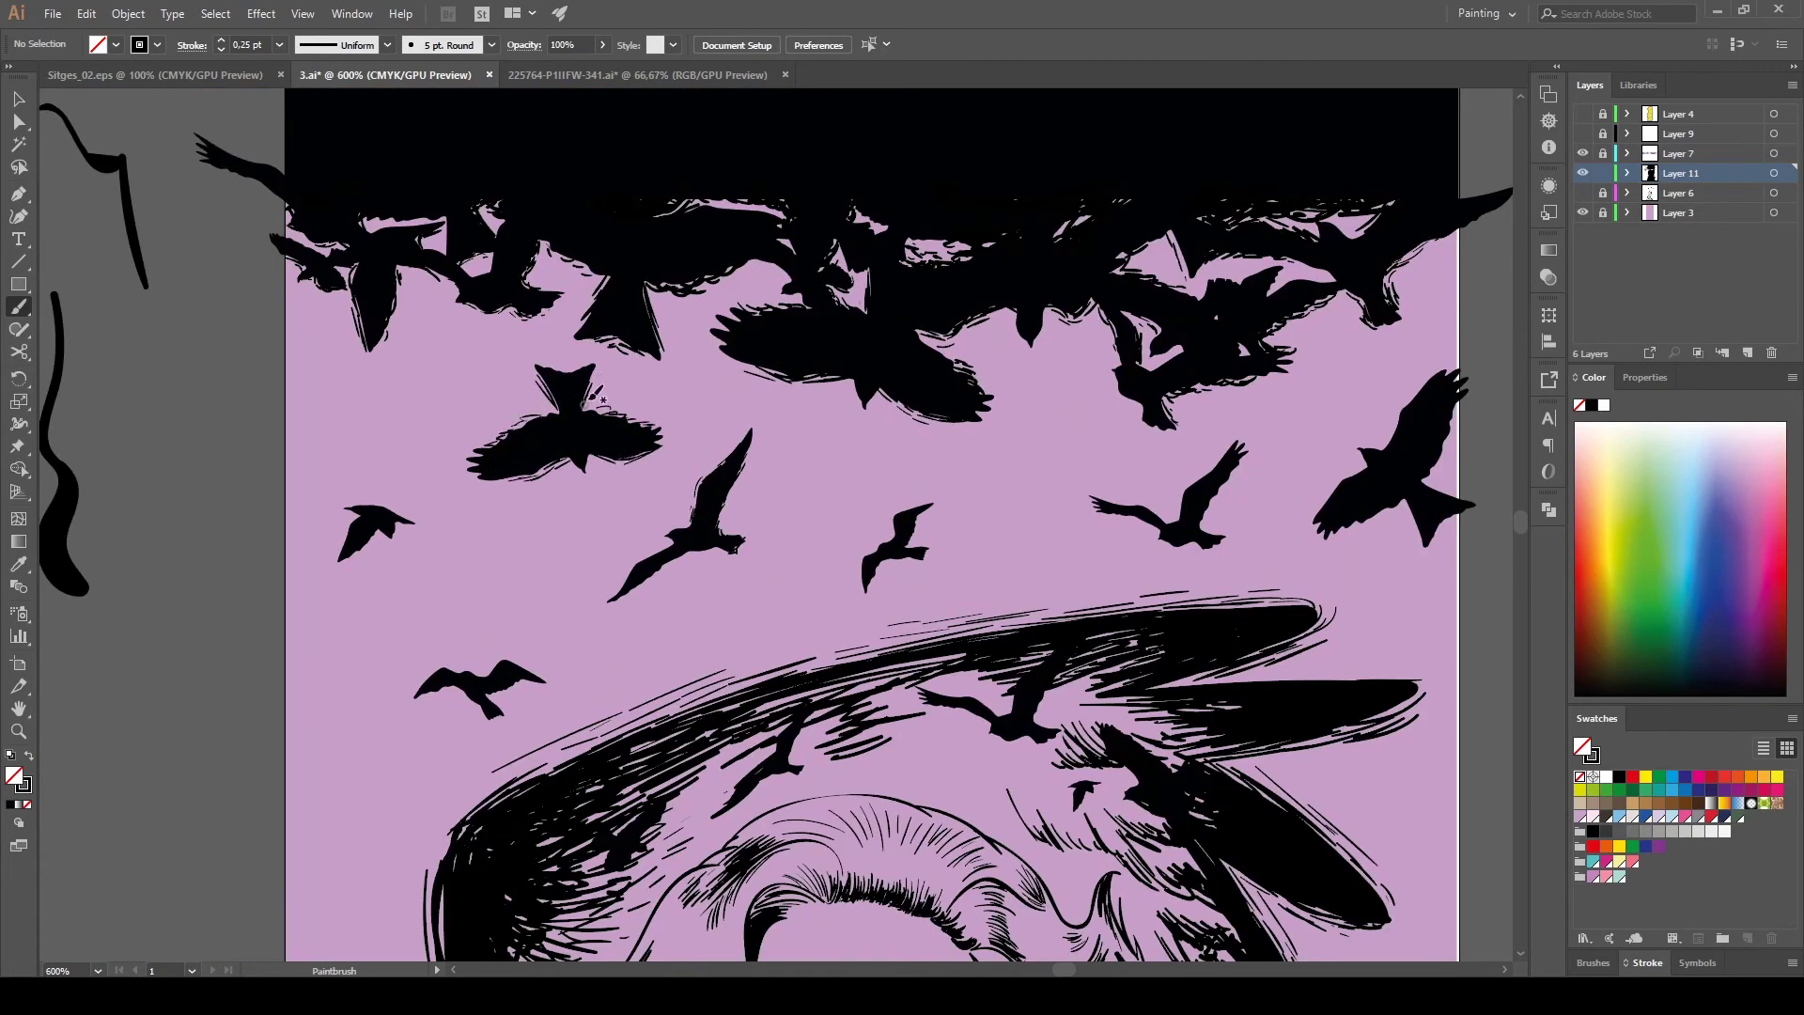
scroll(598, 395, down, 5)
scroll(977, 620, up, 5)
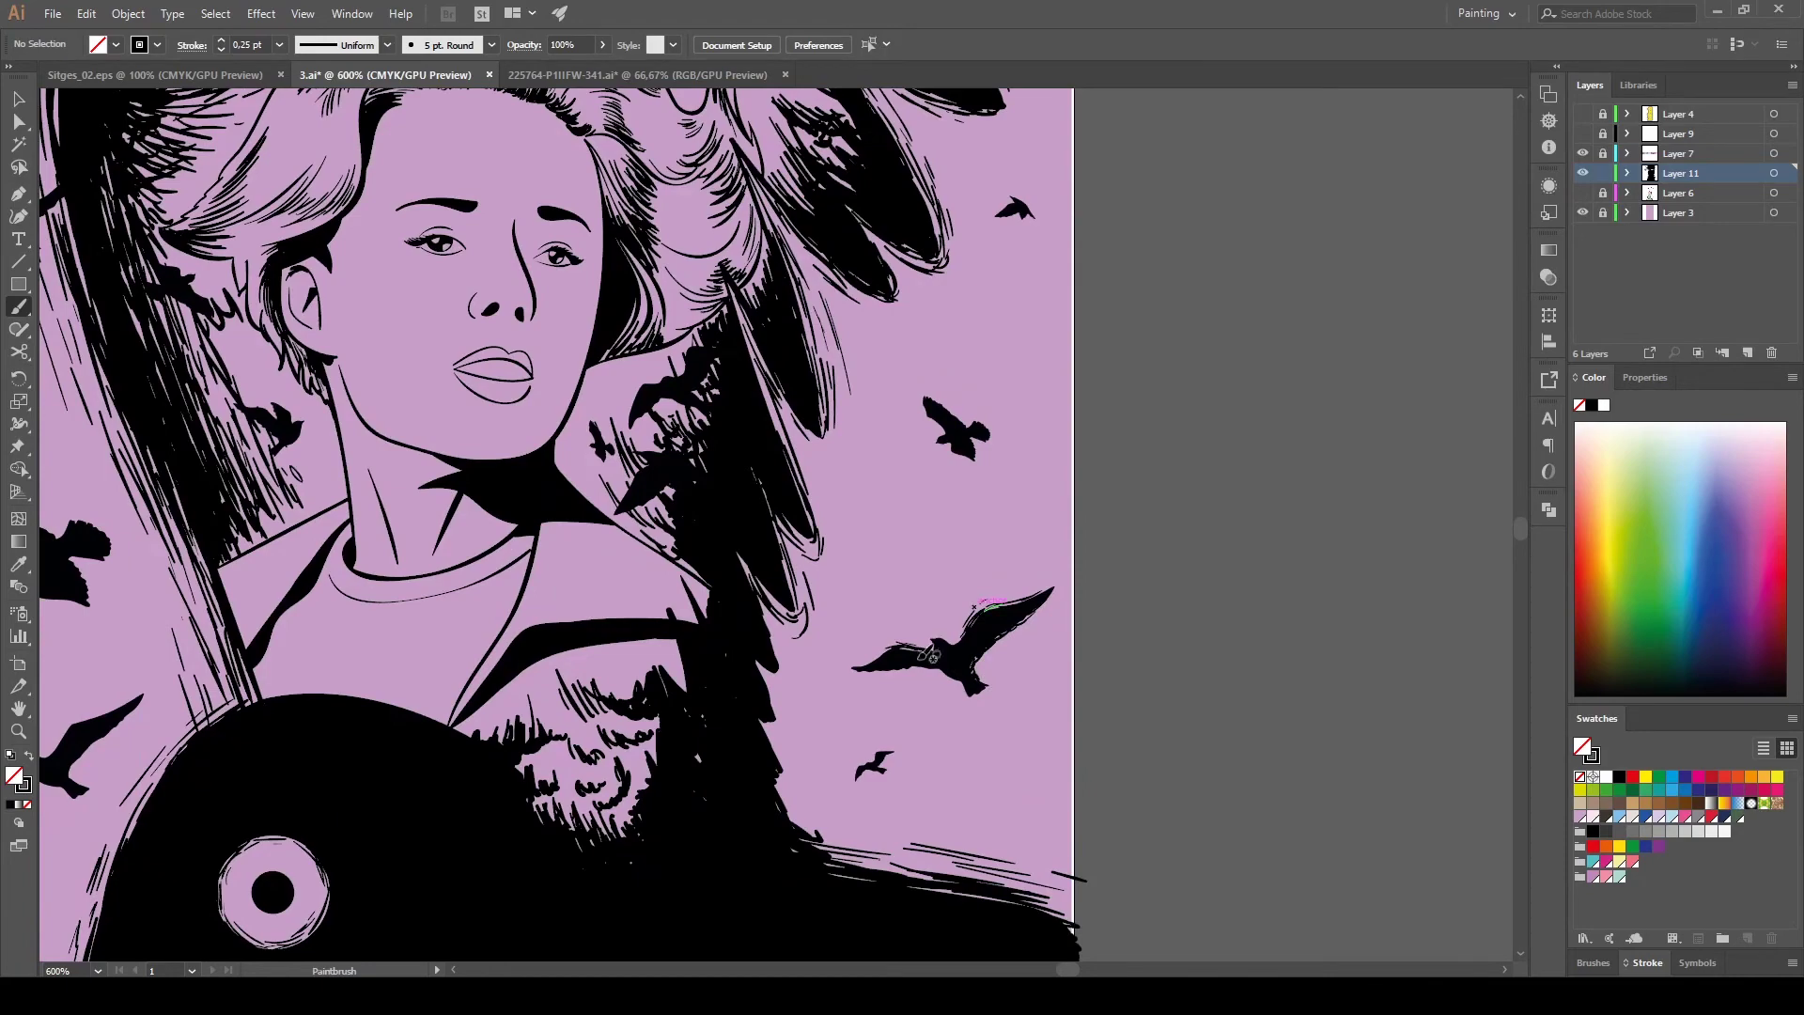
scroll(966, 683, down, 3)
scroll(966, 683, left, 5)
scroll(376, 404, down, 3)
scroll(458, 435, left, 2)
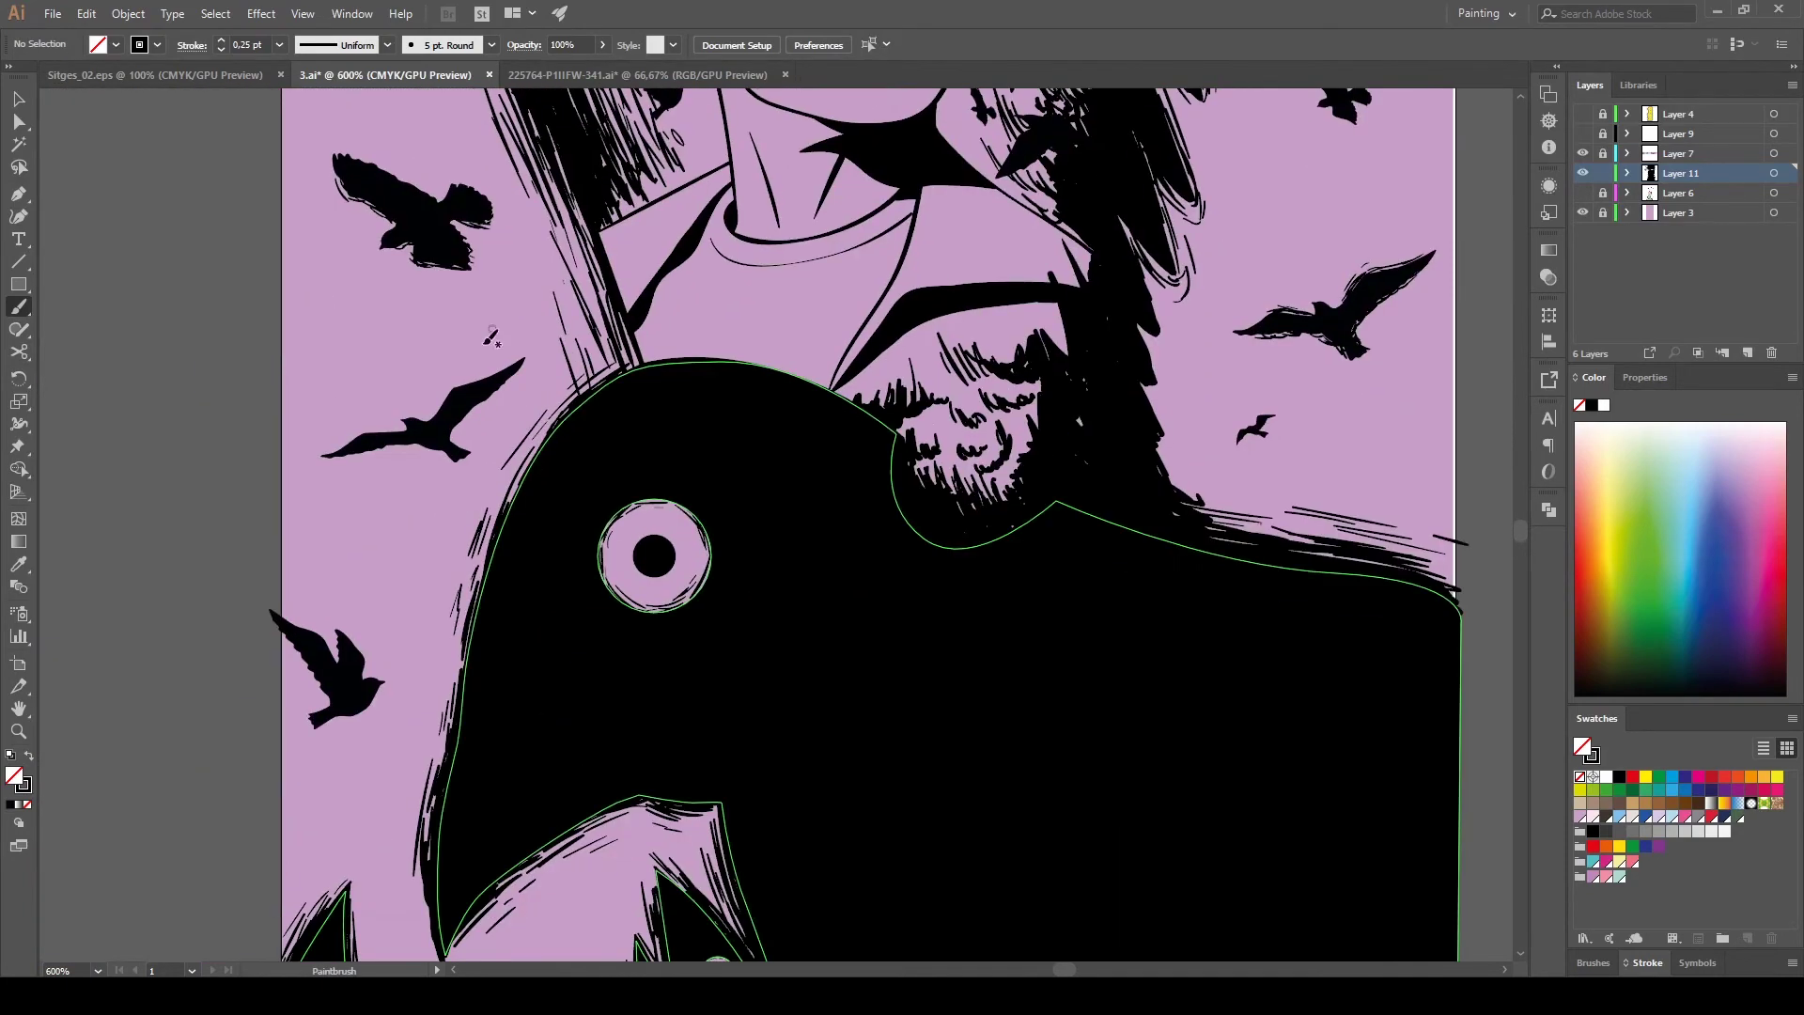
scroll(455, 452, down, 4)
scroll(308, 404, right, 1)
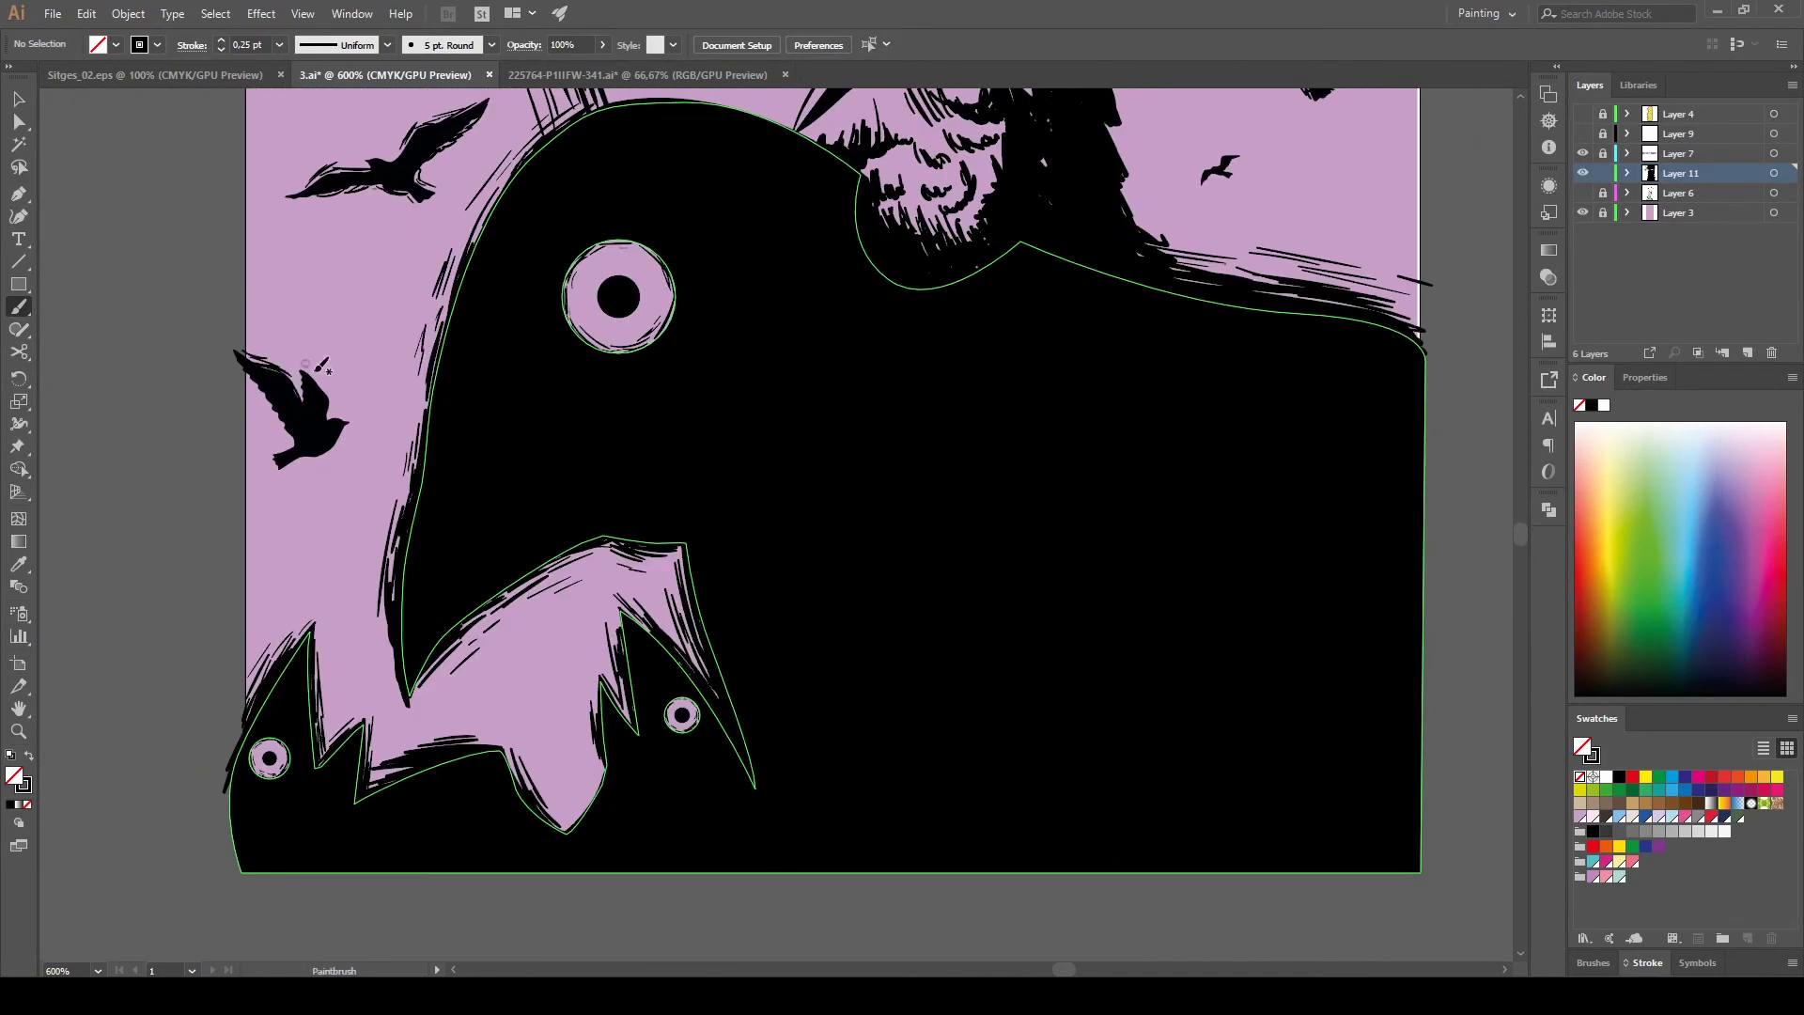
scroll(294, 475, down, 4)
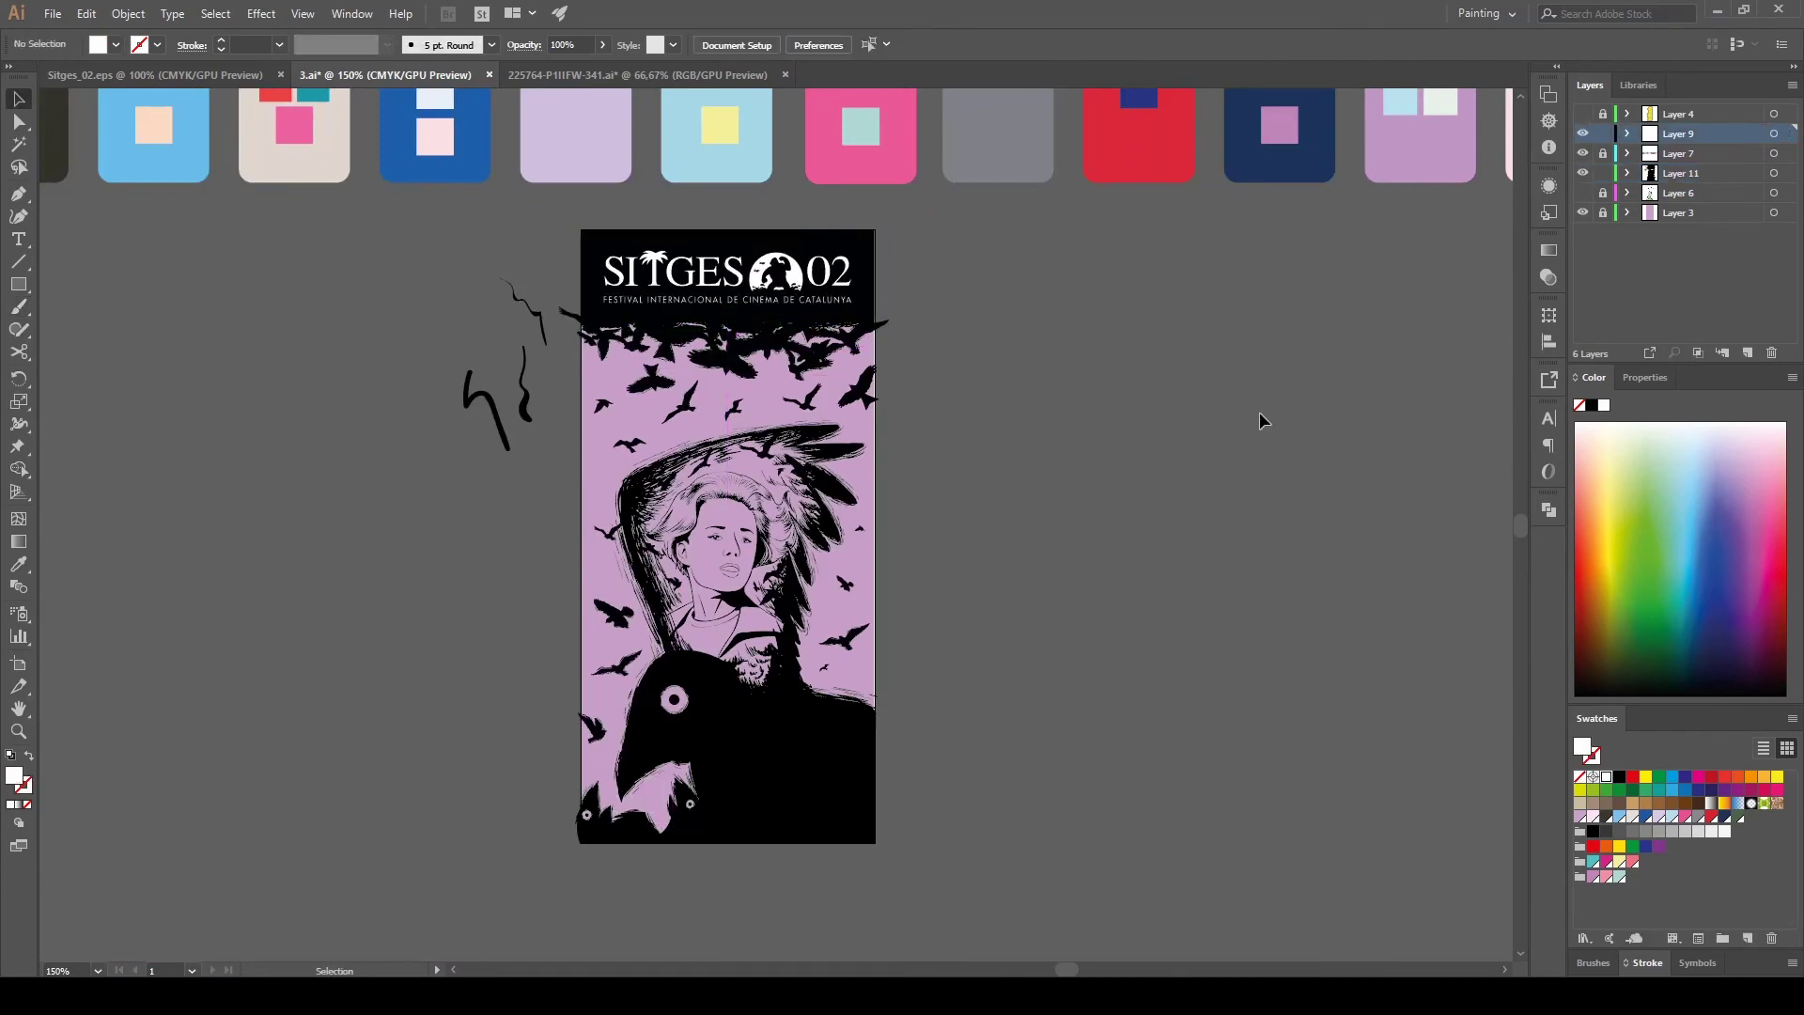
key(ctrl+z)
Brush yellow over the purple above and around the hair, extending down the nose line.
key(b)
scroll(940, 270, up, 2)
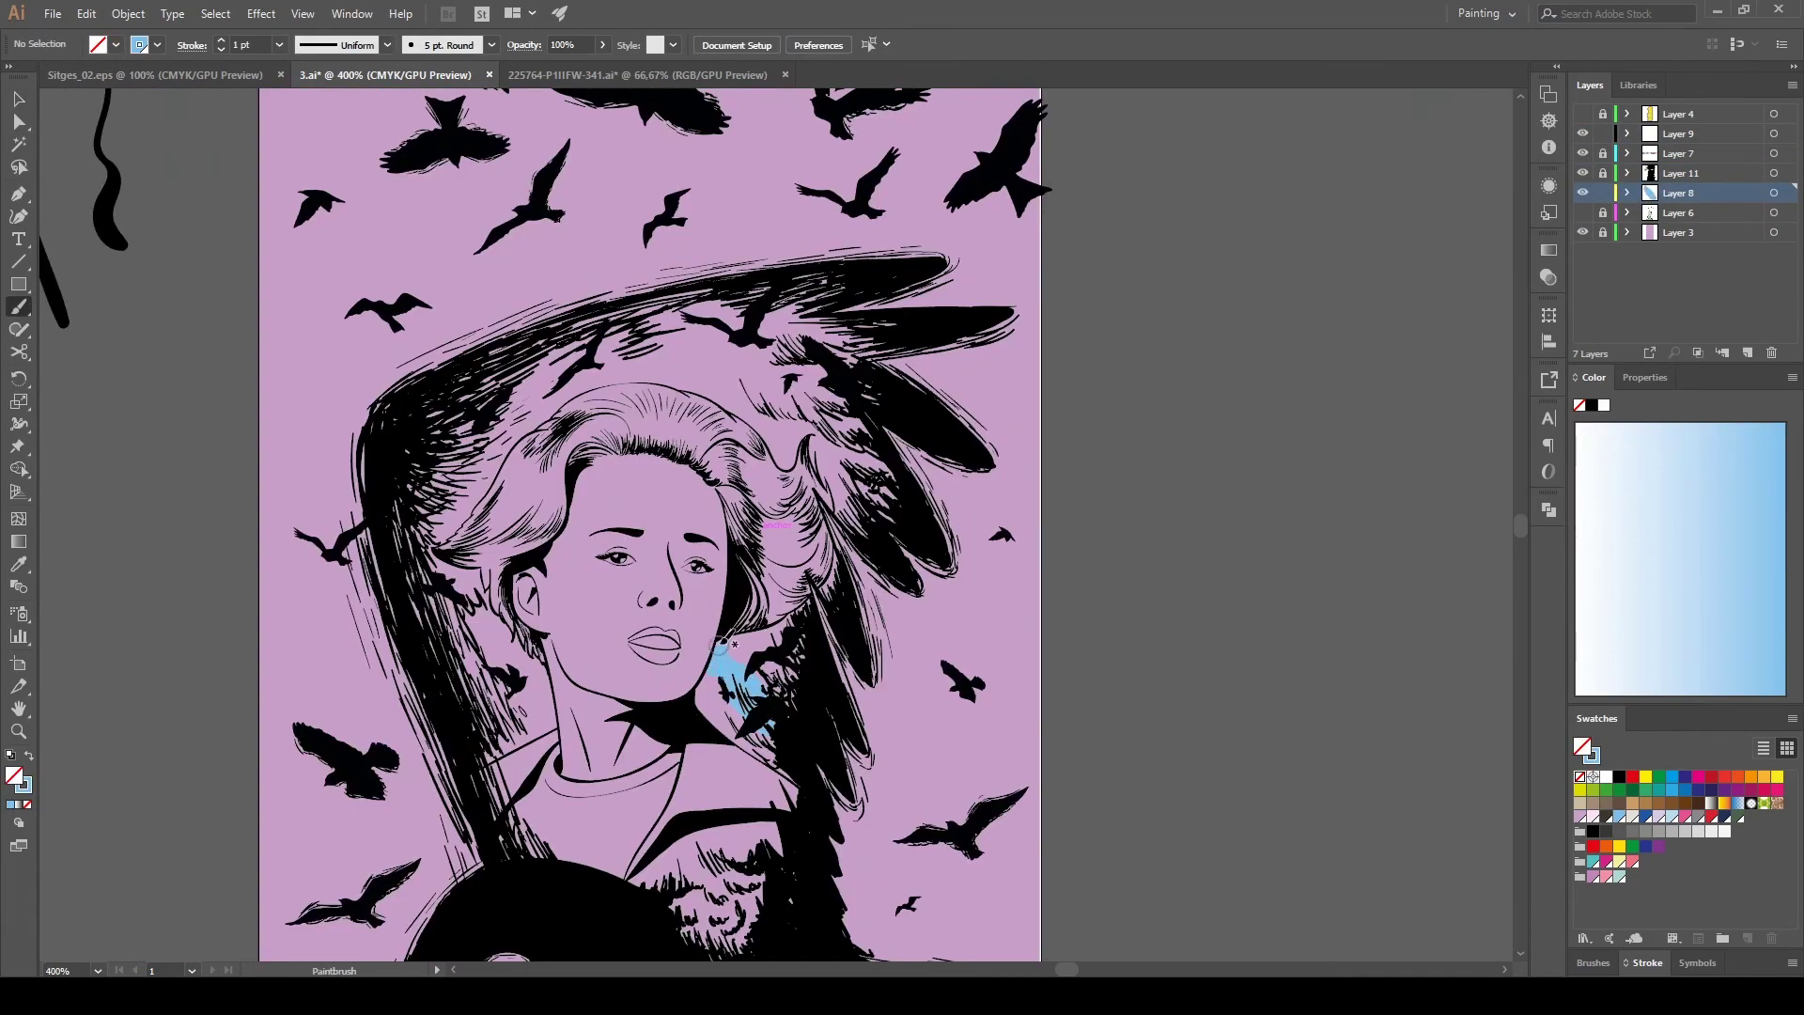
scroll(939, 270, up, 2)
scroll(940, 271, up, 2)
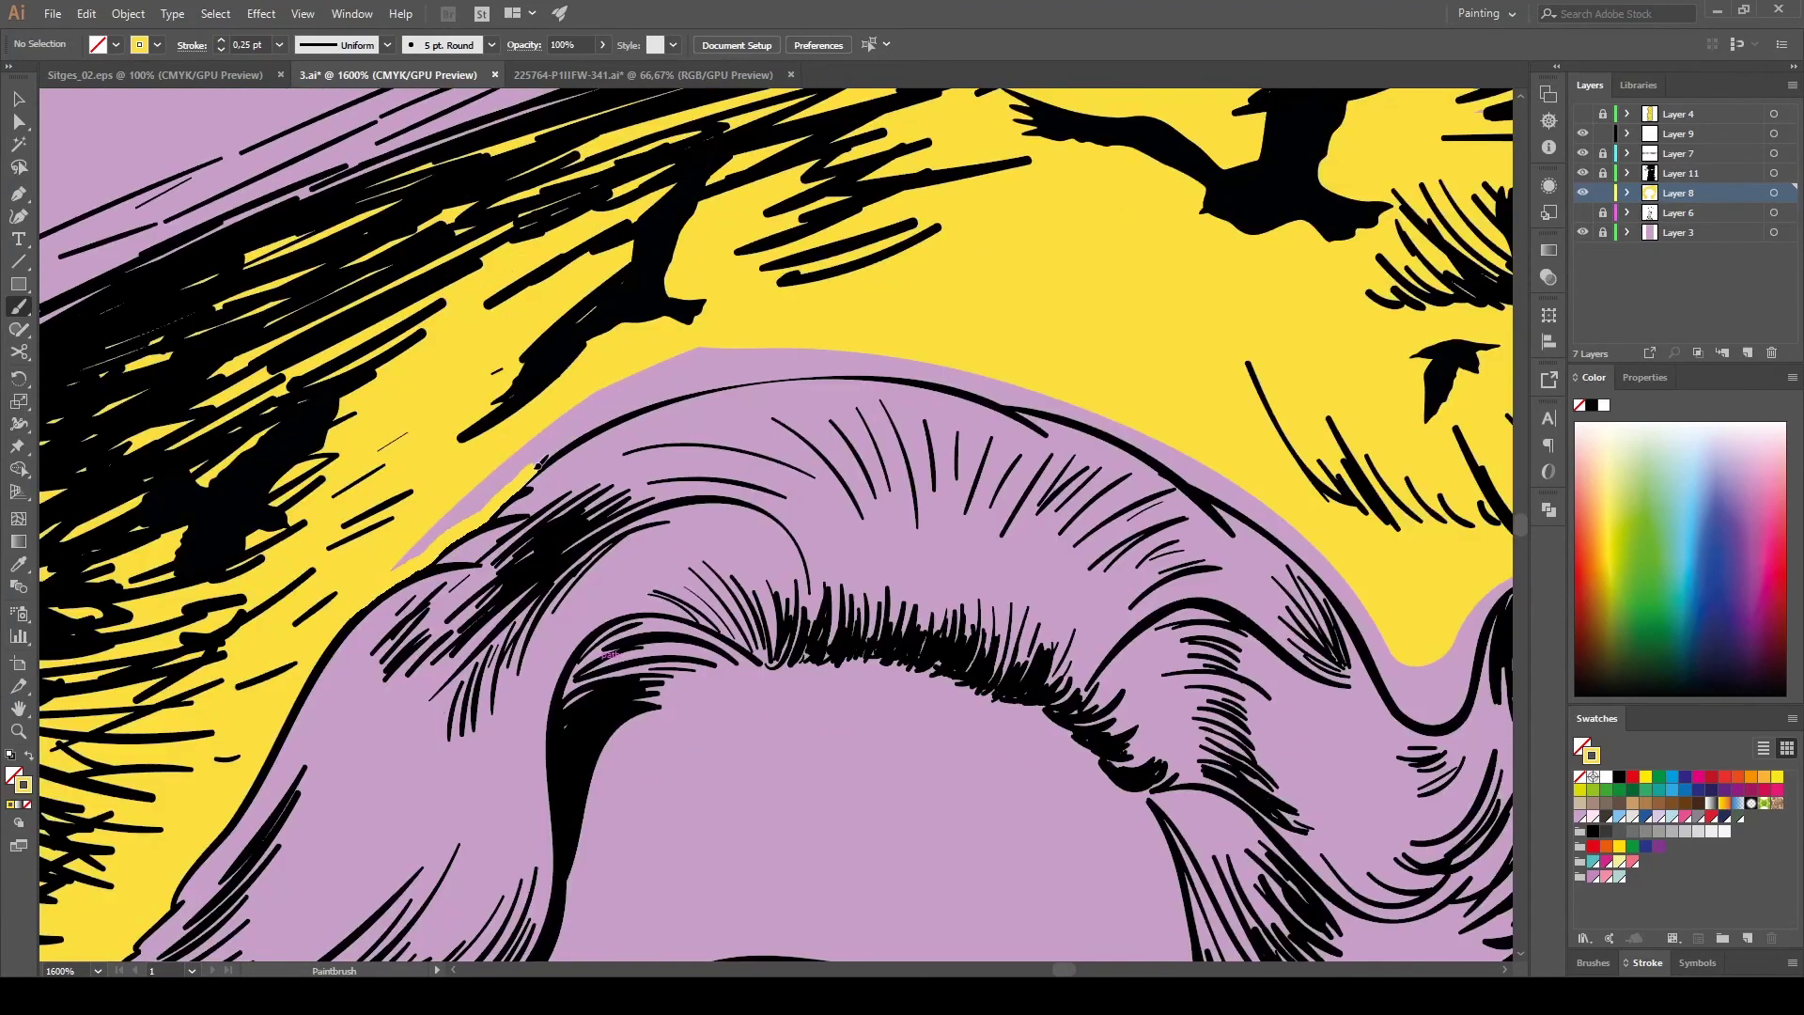
mouse_move(539, 464)
mouse_down()
mouse_move(657, 367)
mouse_move(859, 369)
mouse_move(1041, 465)
mouse_move(1221, 649)
mouse_move(1391, 582)
mouse_up()
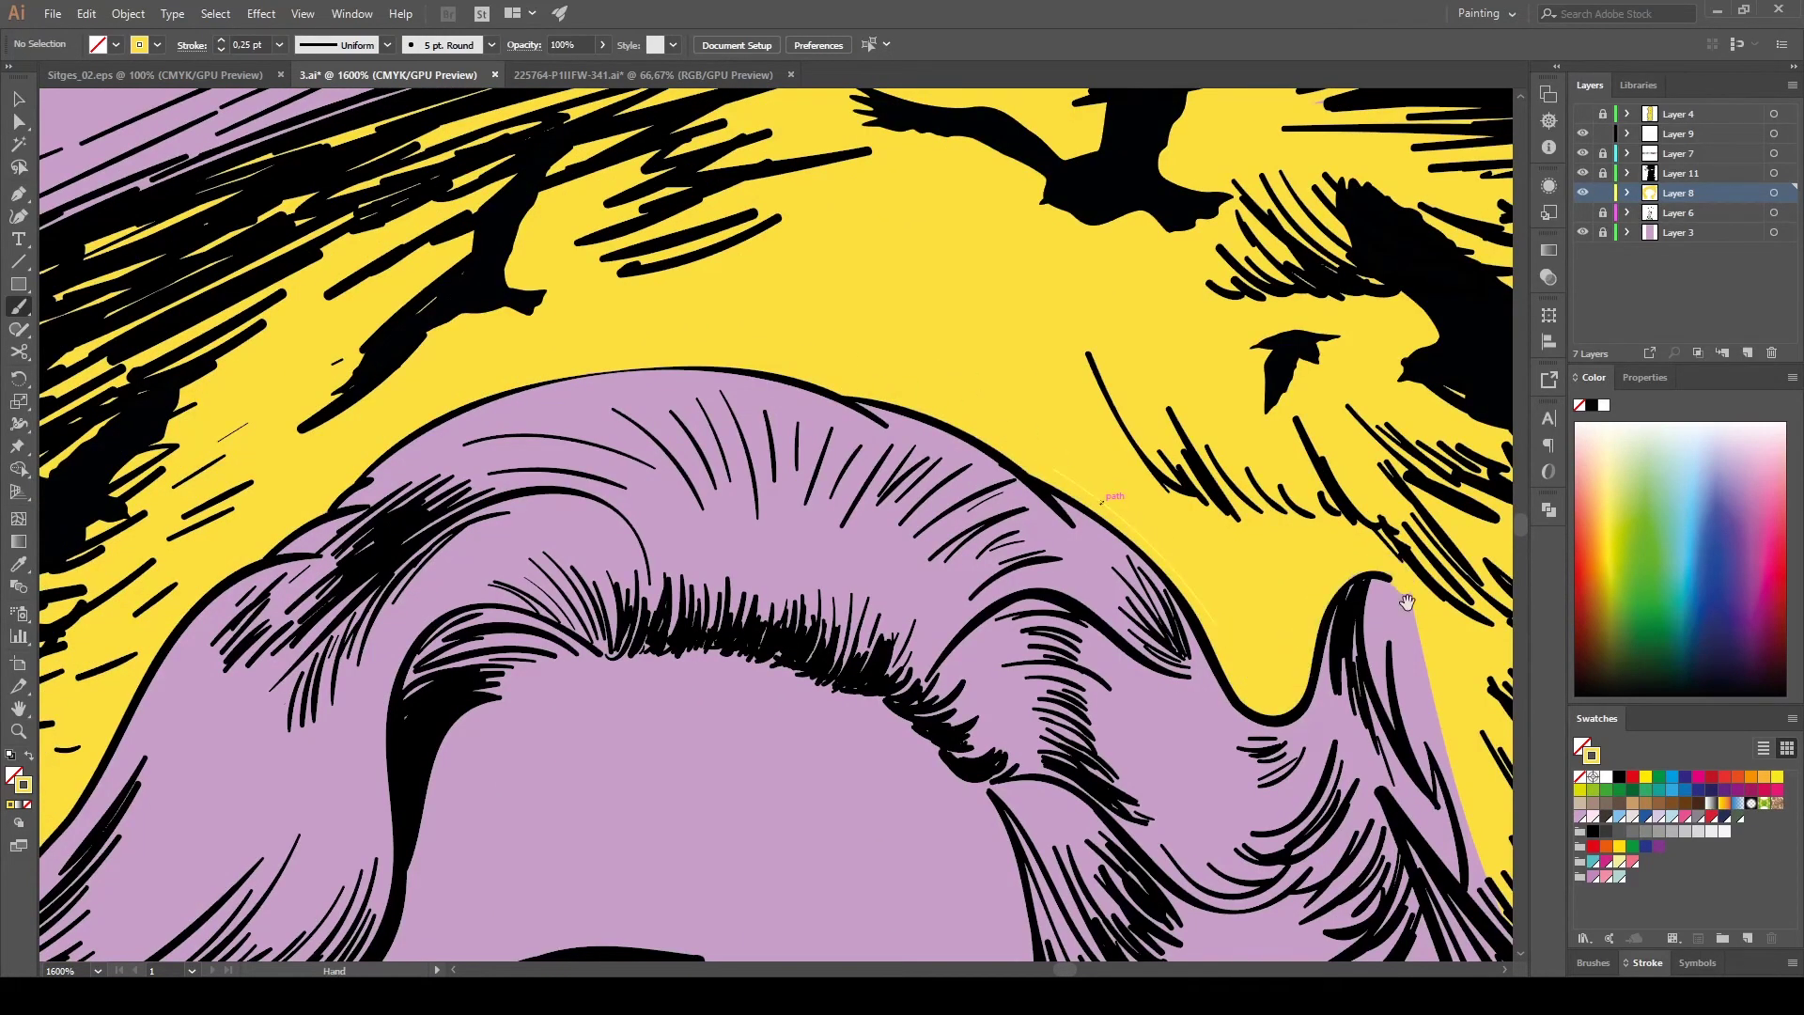
drag(968, 301, 1193, 655)
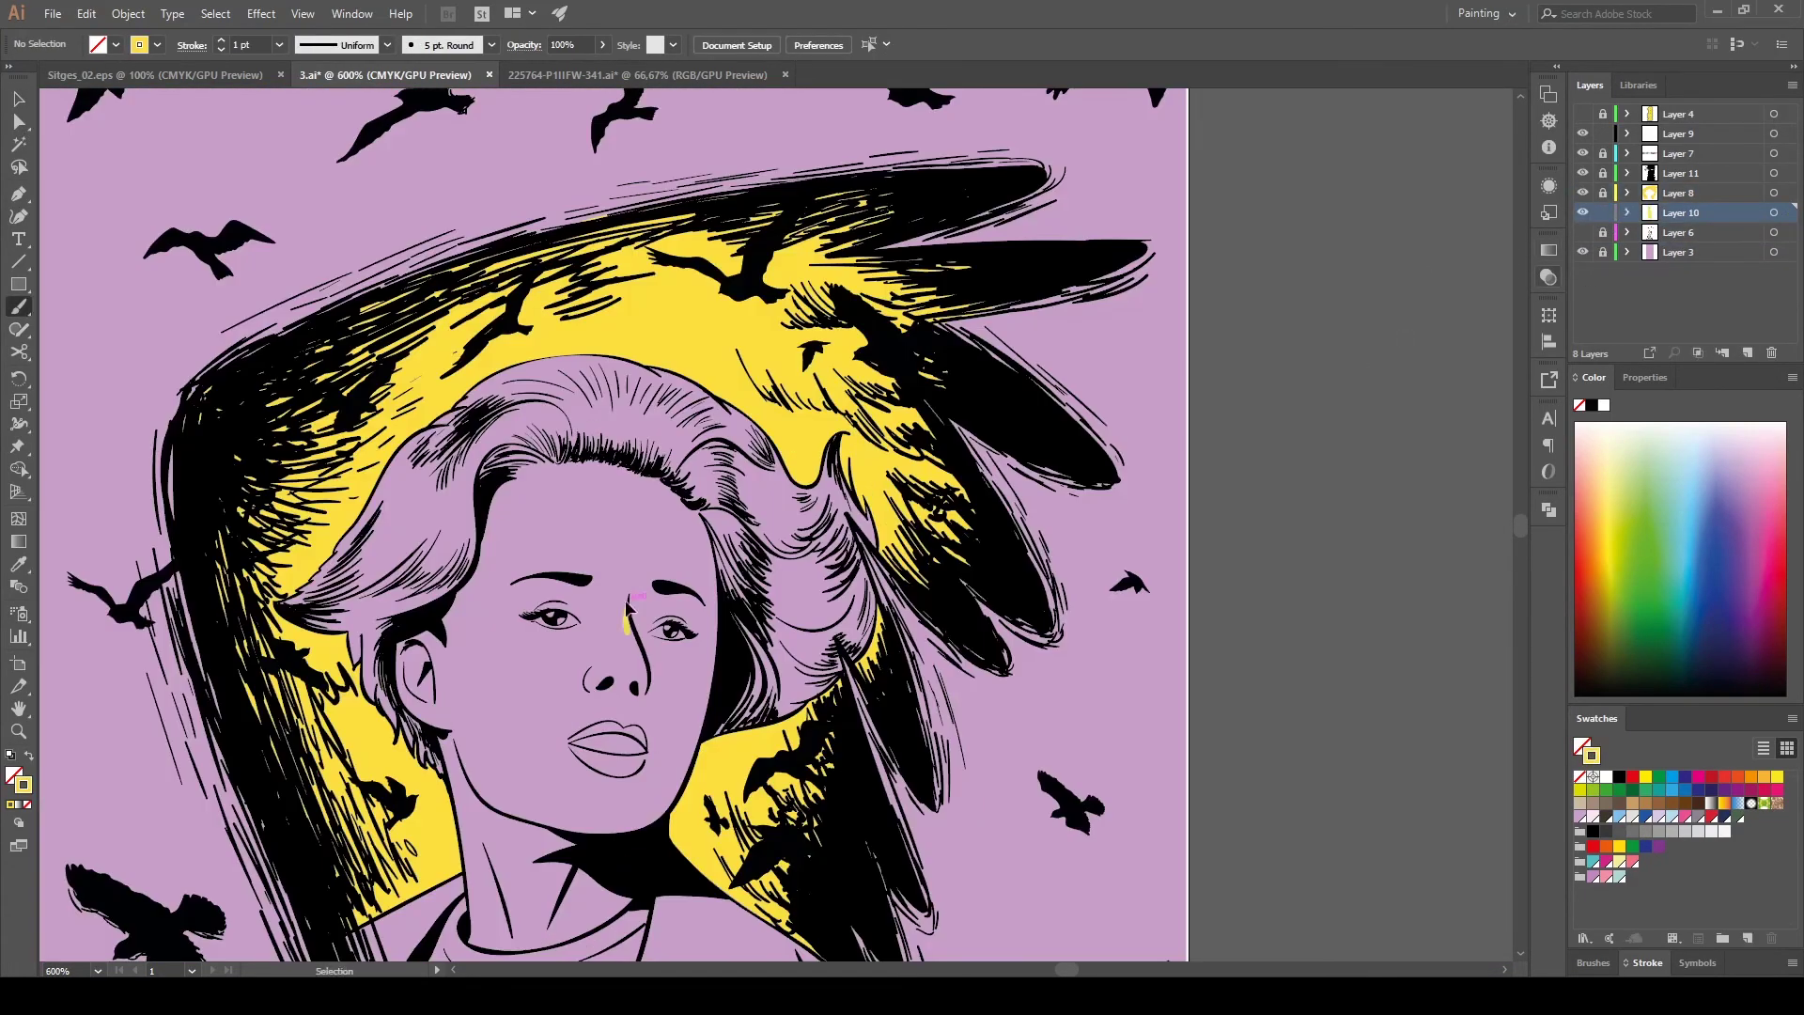
drag(627, 606, 646, 682)
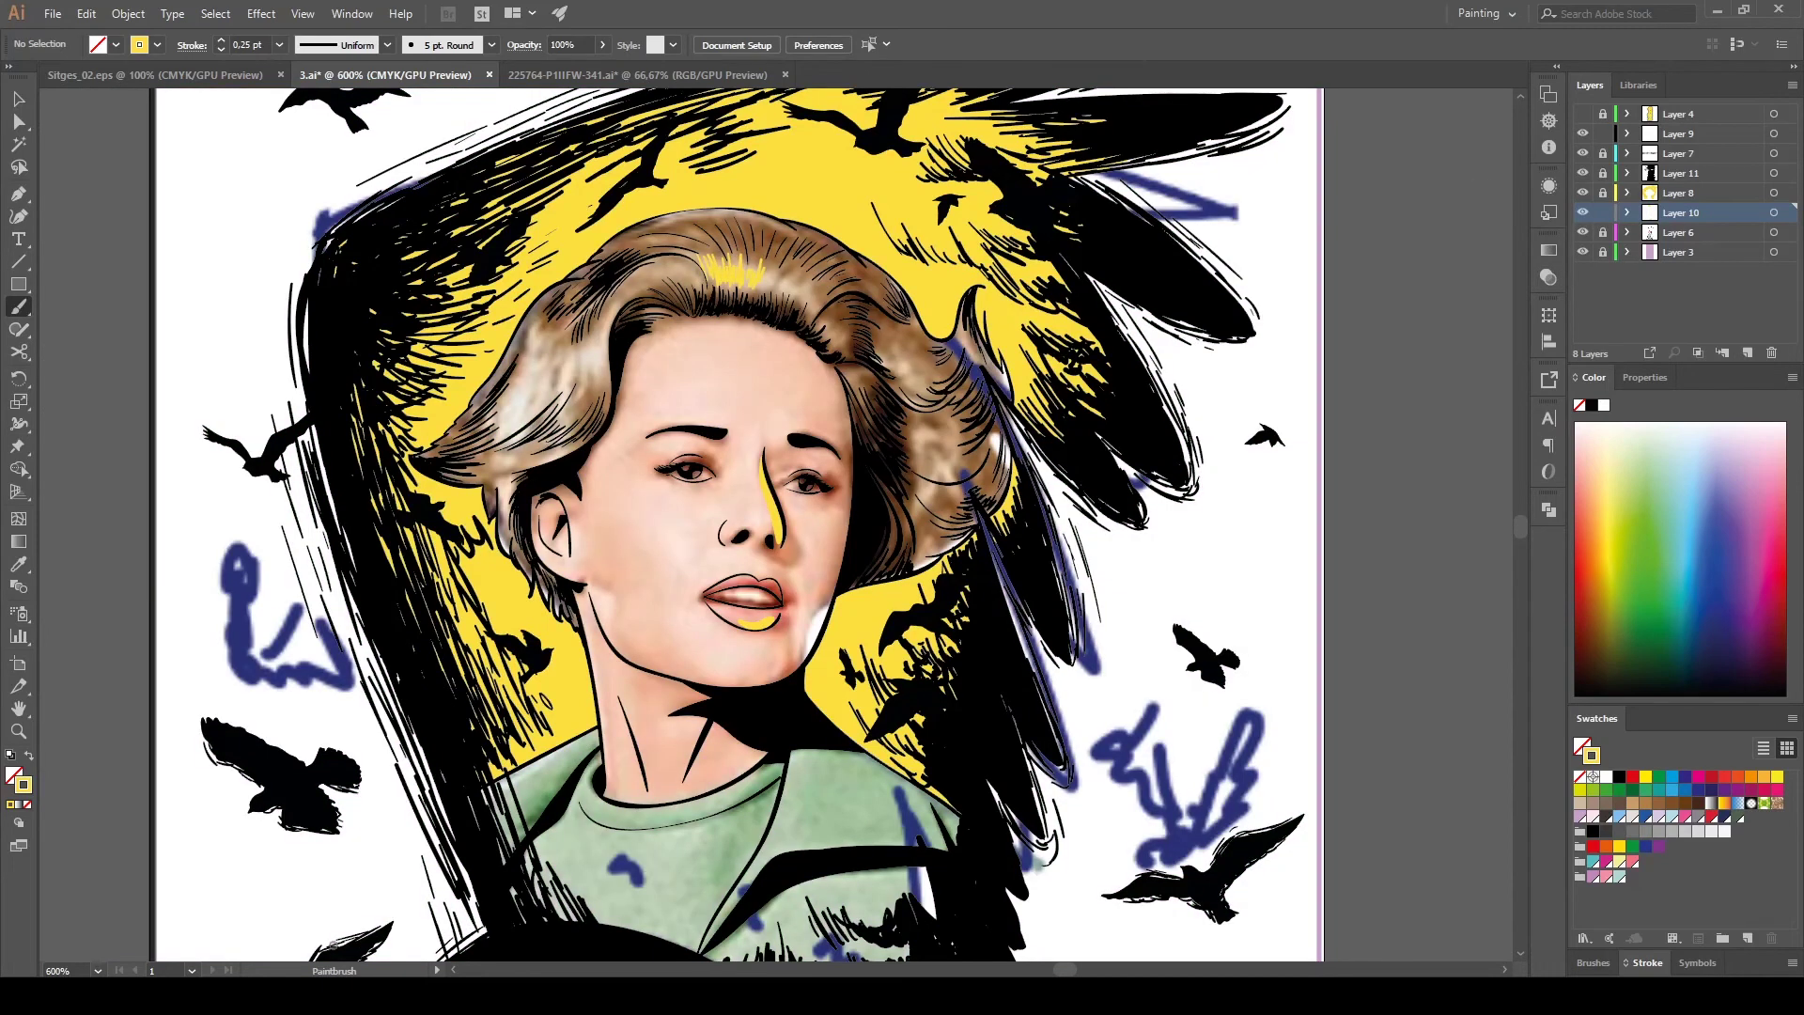
Add yellow highlights to both sides of the hair, undoing stray nose and lip strokes.
drag(536, 334, 592, 372)
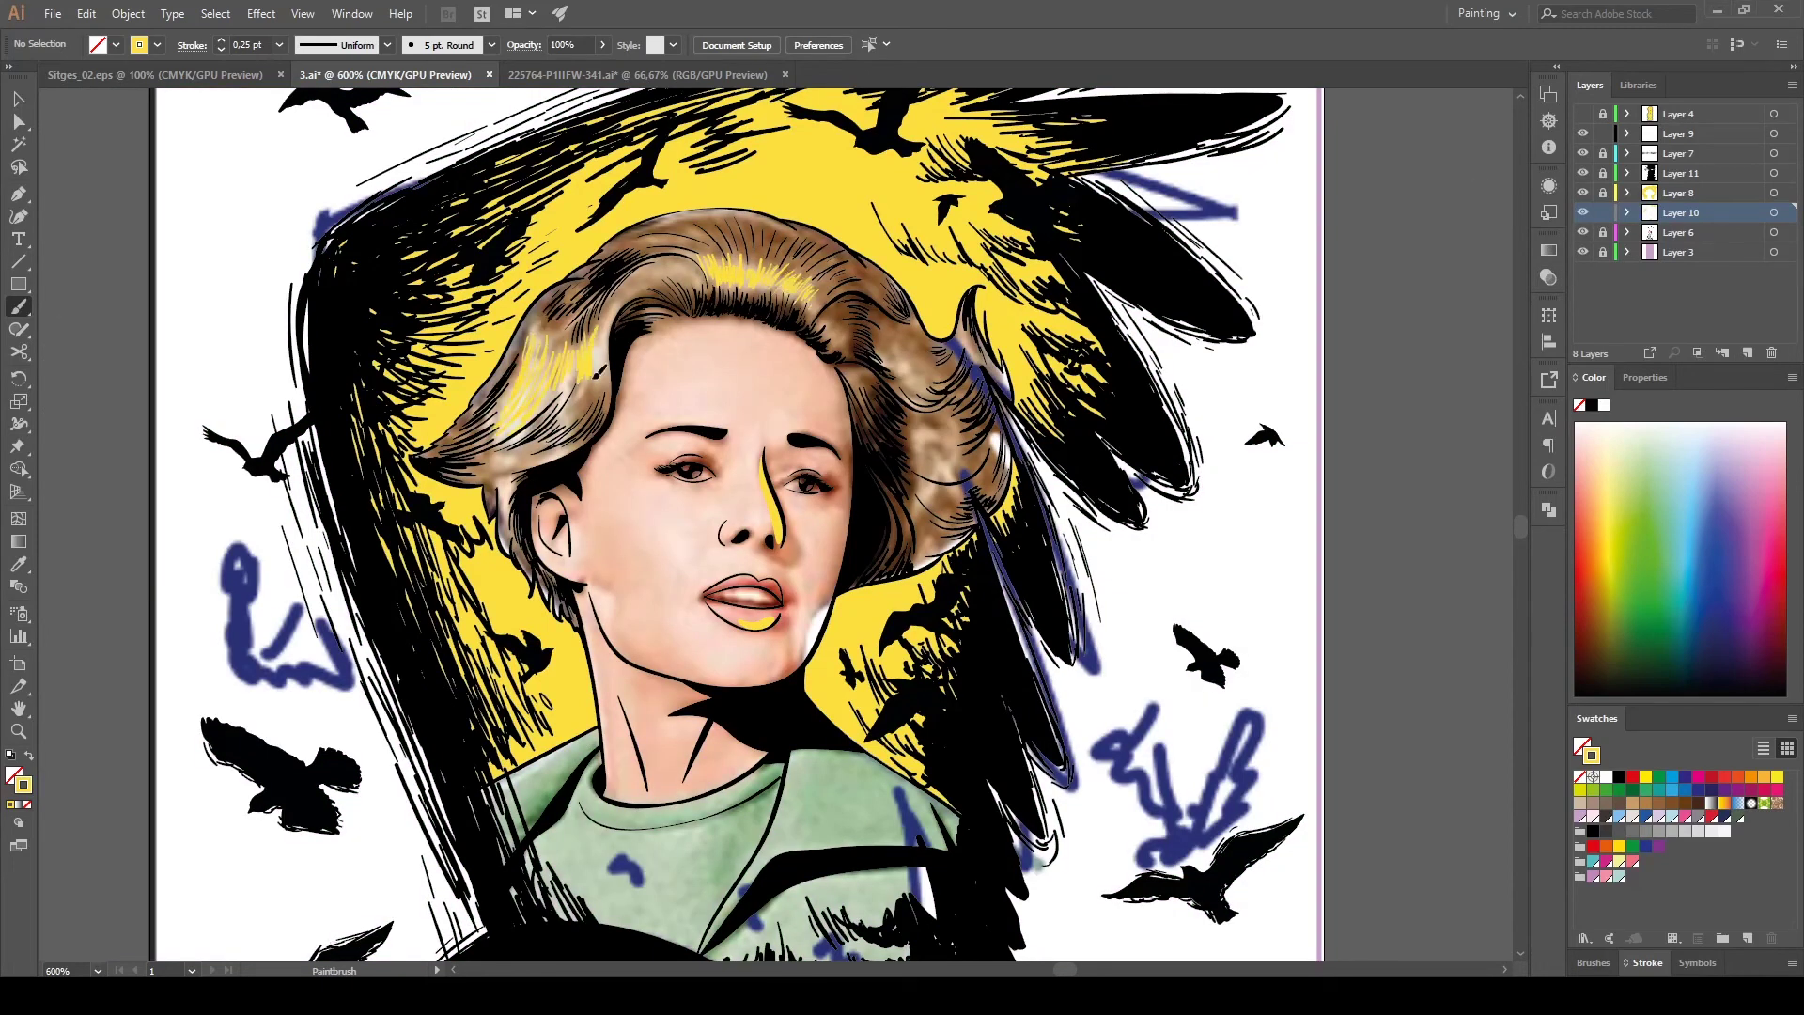
drag(919, 376, 985, 461)
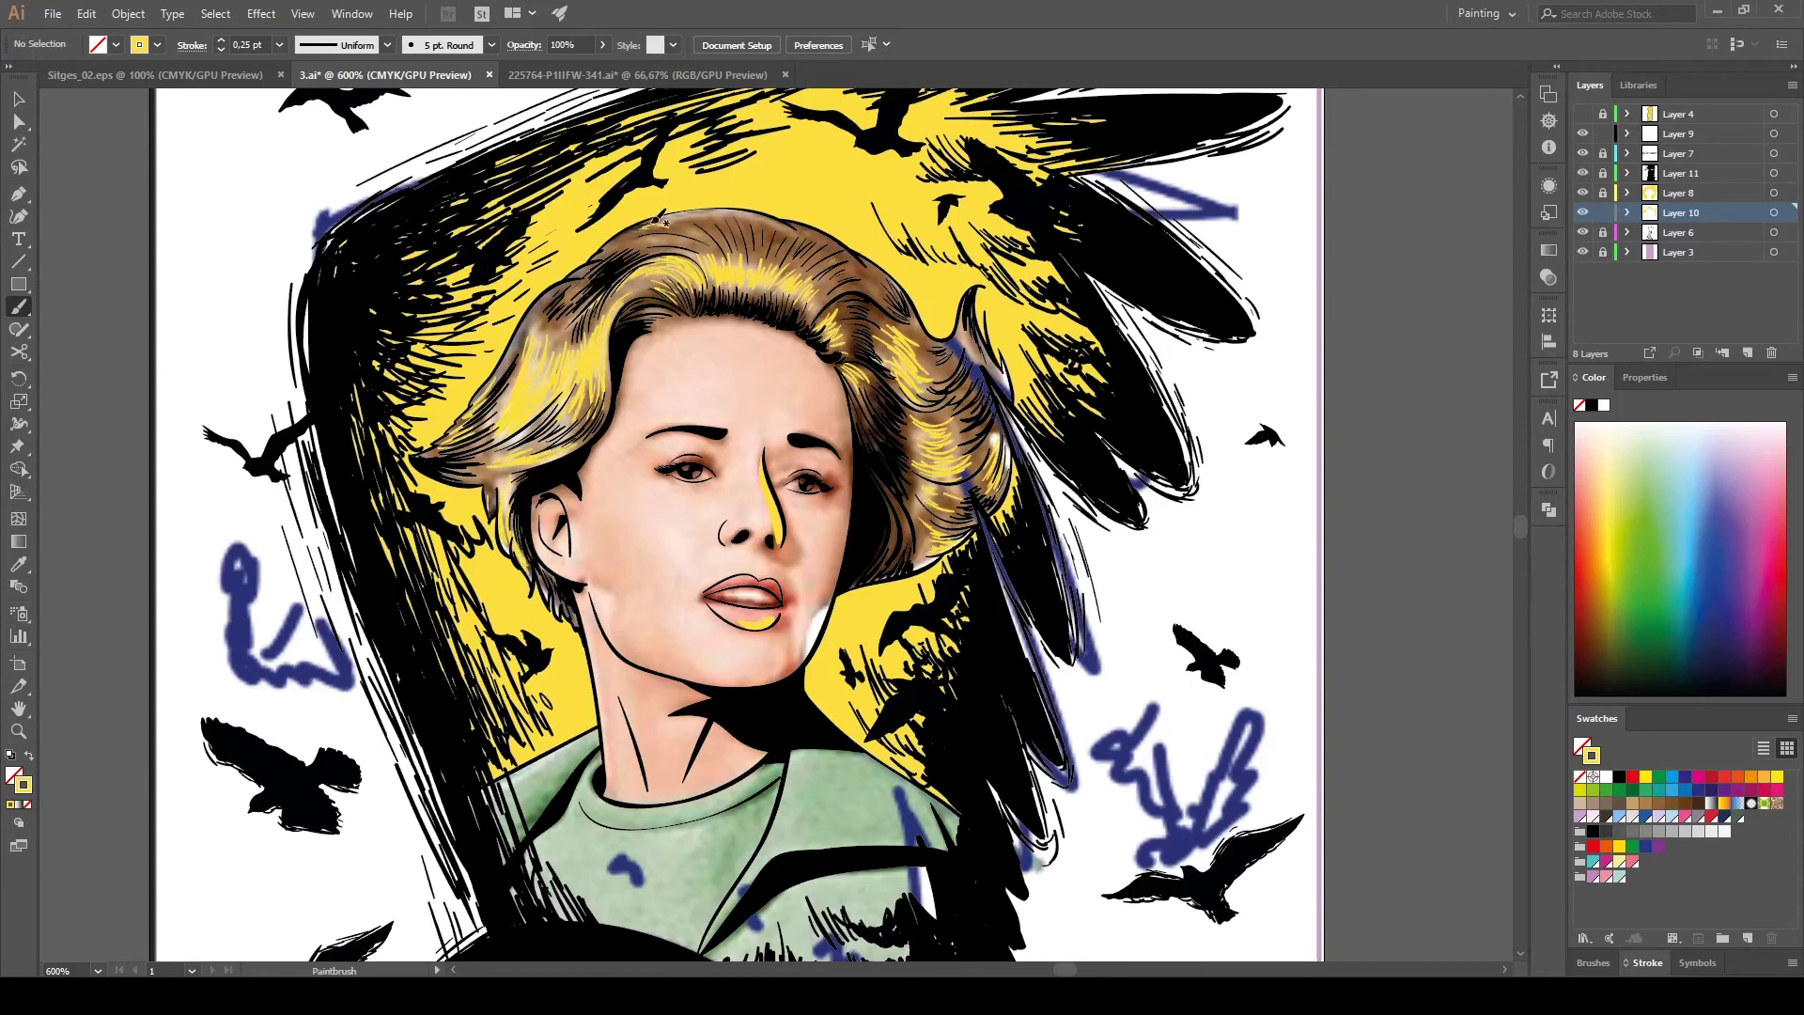
key(ctrl+z)
key(ctrl+z)
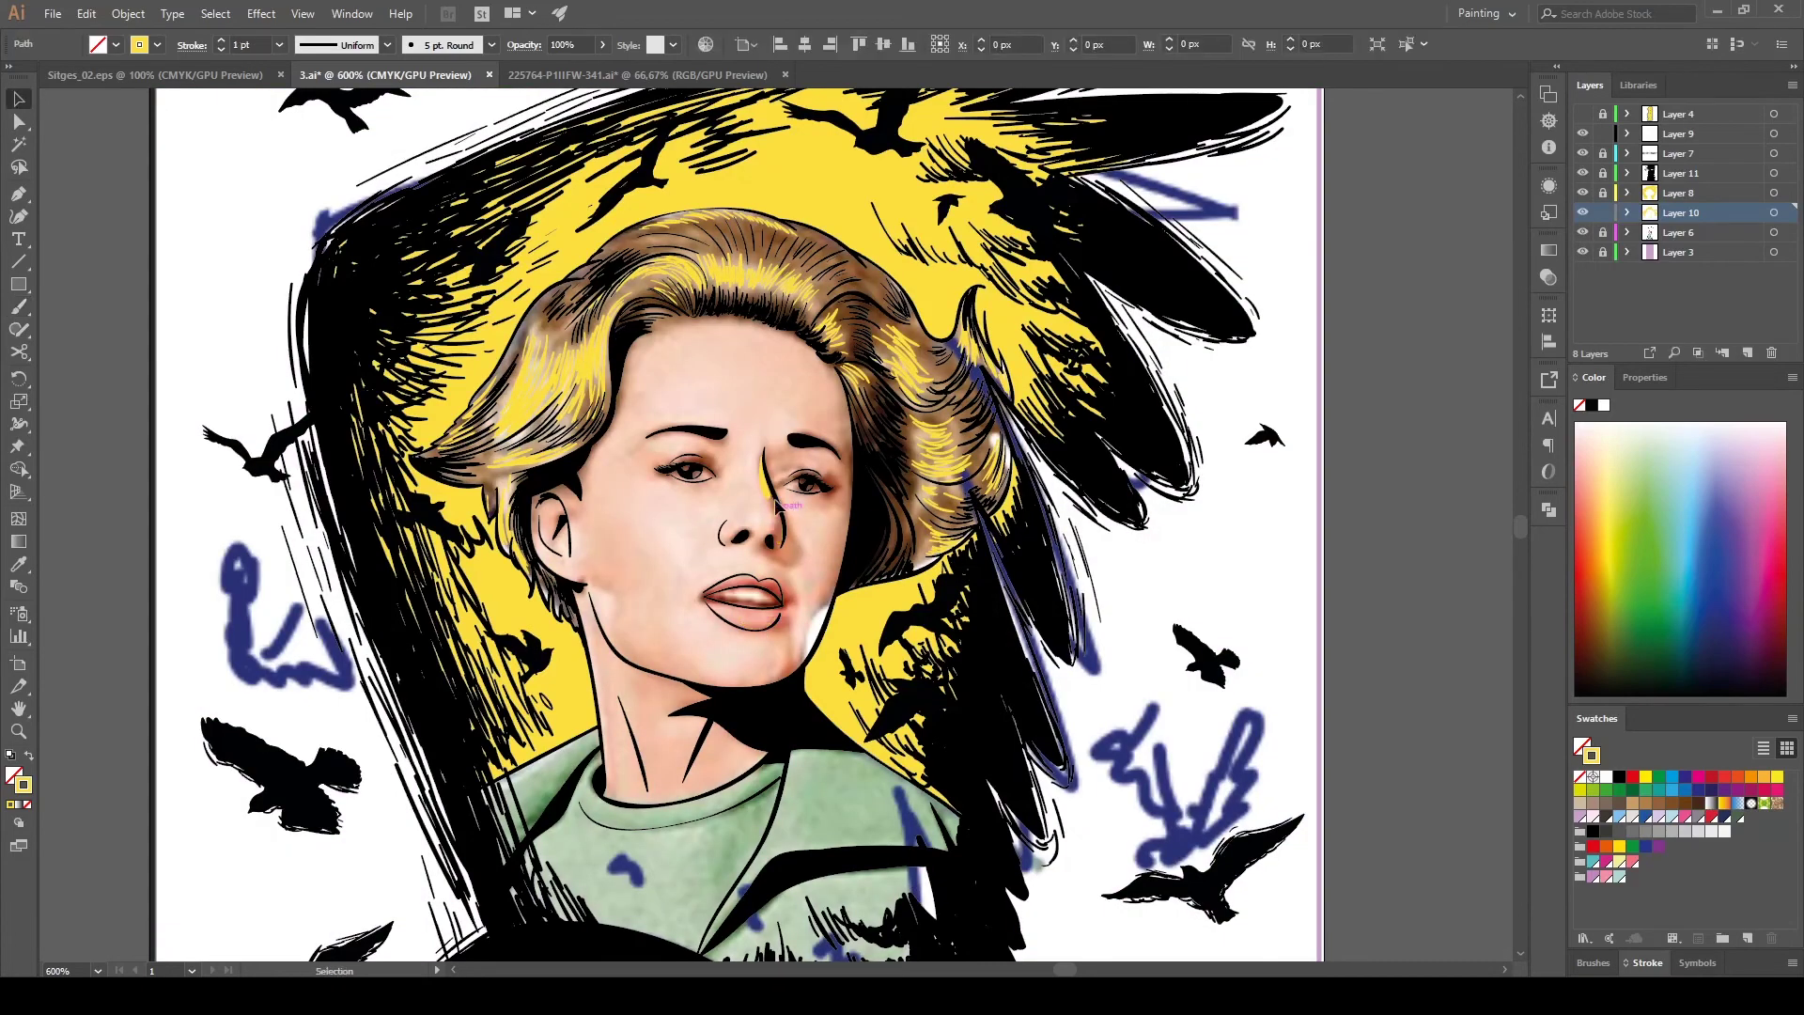
key(ctrl+equal)
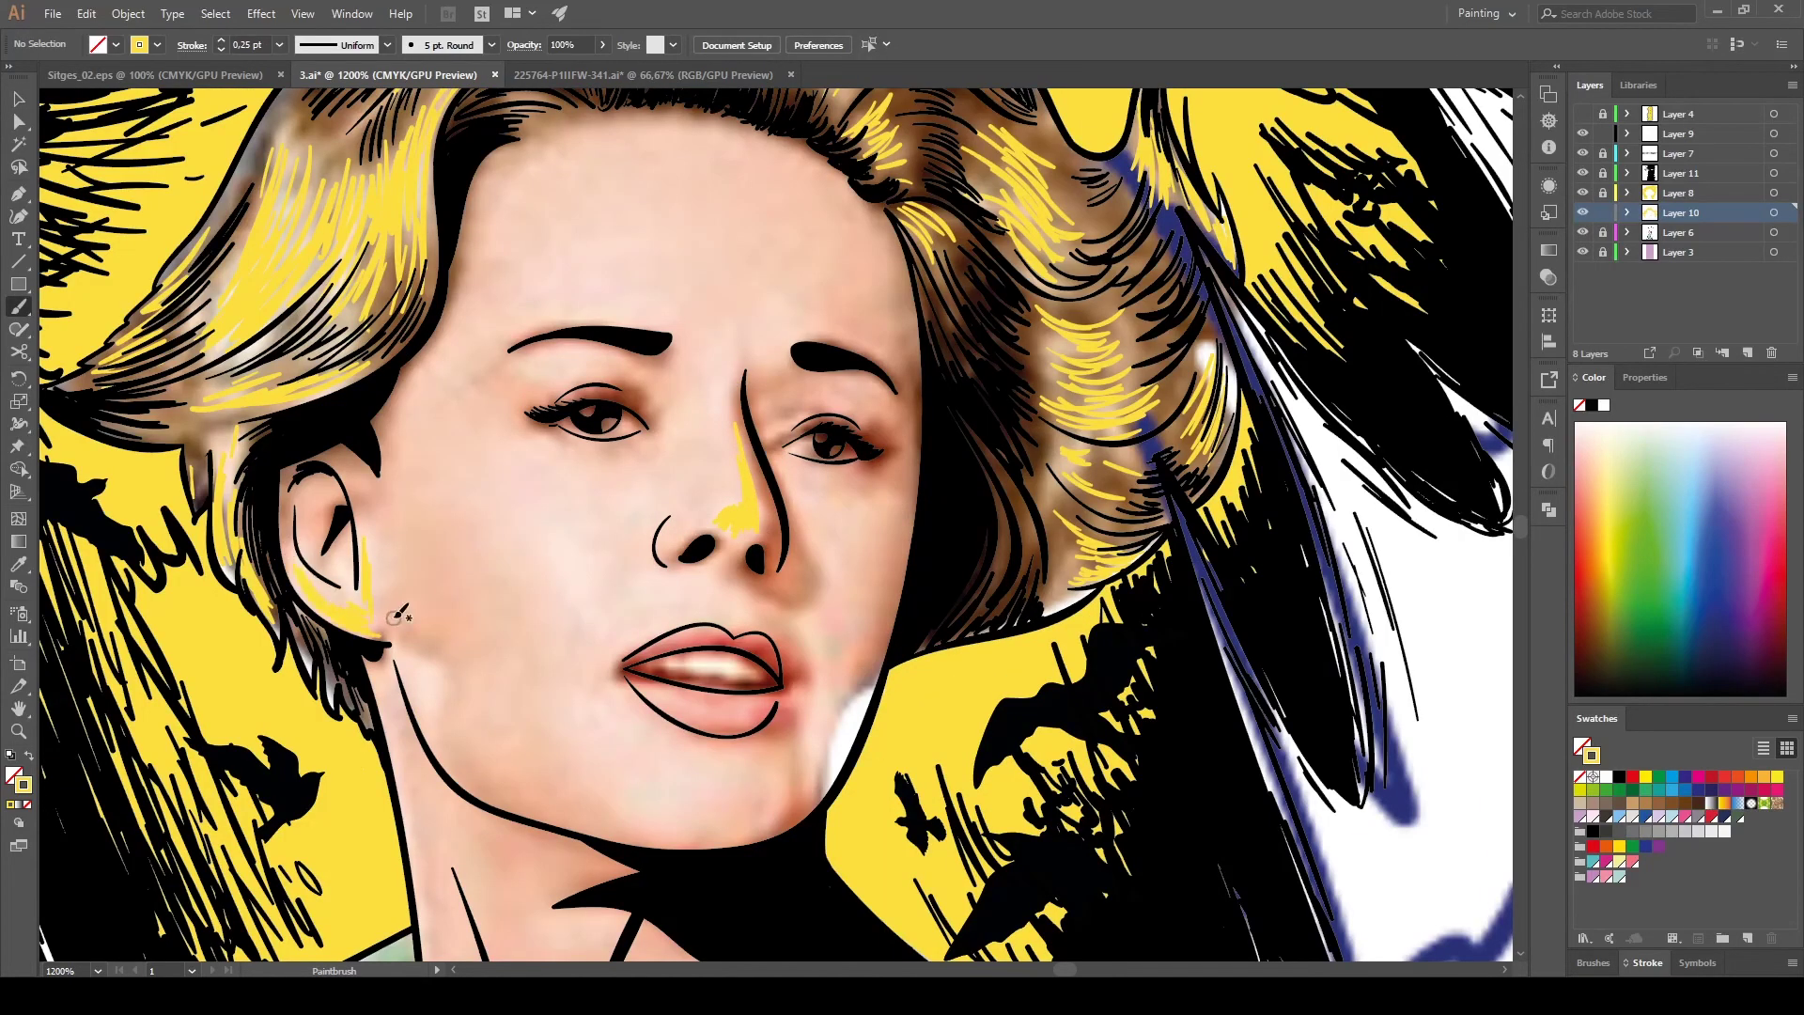
key(ctrl+minus)
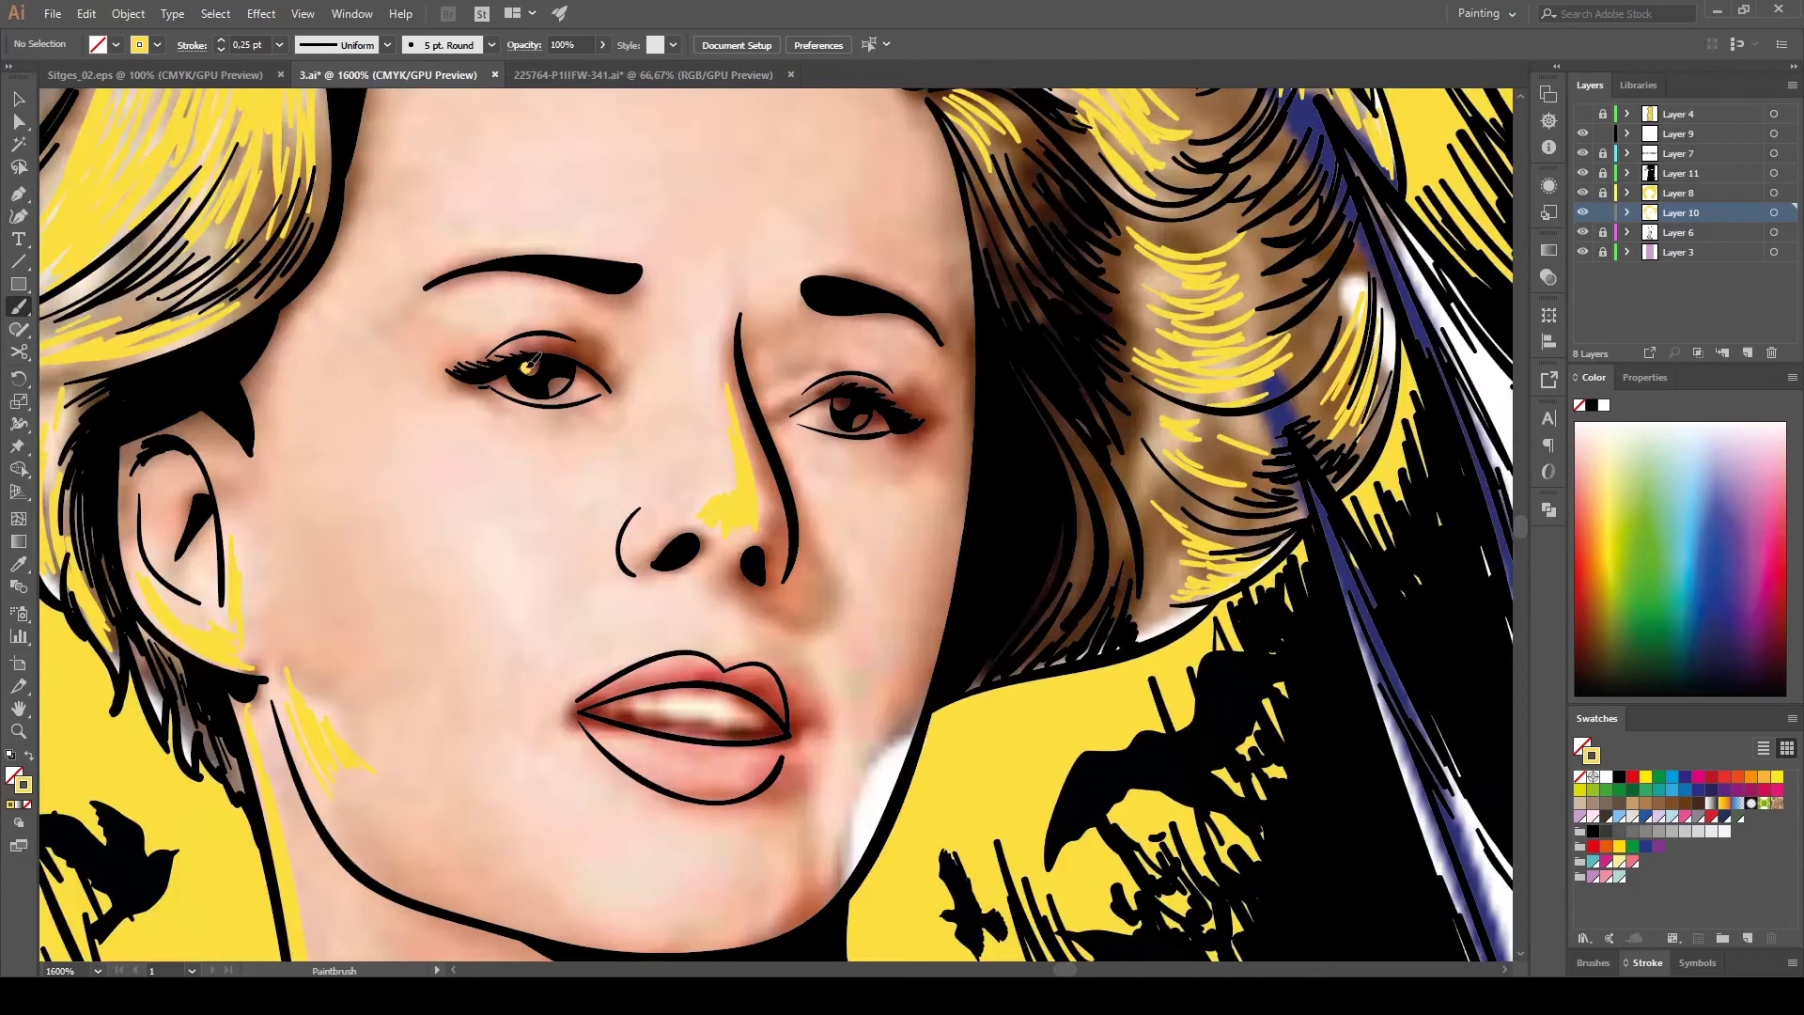
key(ctrl+equal)
Paint yellow into both eyes, along the nose bridge and on the right cheek.
drag(512, 381, 592, 385)
drag(808, 418, 879, 421)
drag(706, 376, 722, 293)
drag(695, 518, 743, 535)
drag(783, 249, 751, 324)
key(ctrl+minus)
drag(803, 483, 864, 705)
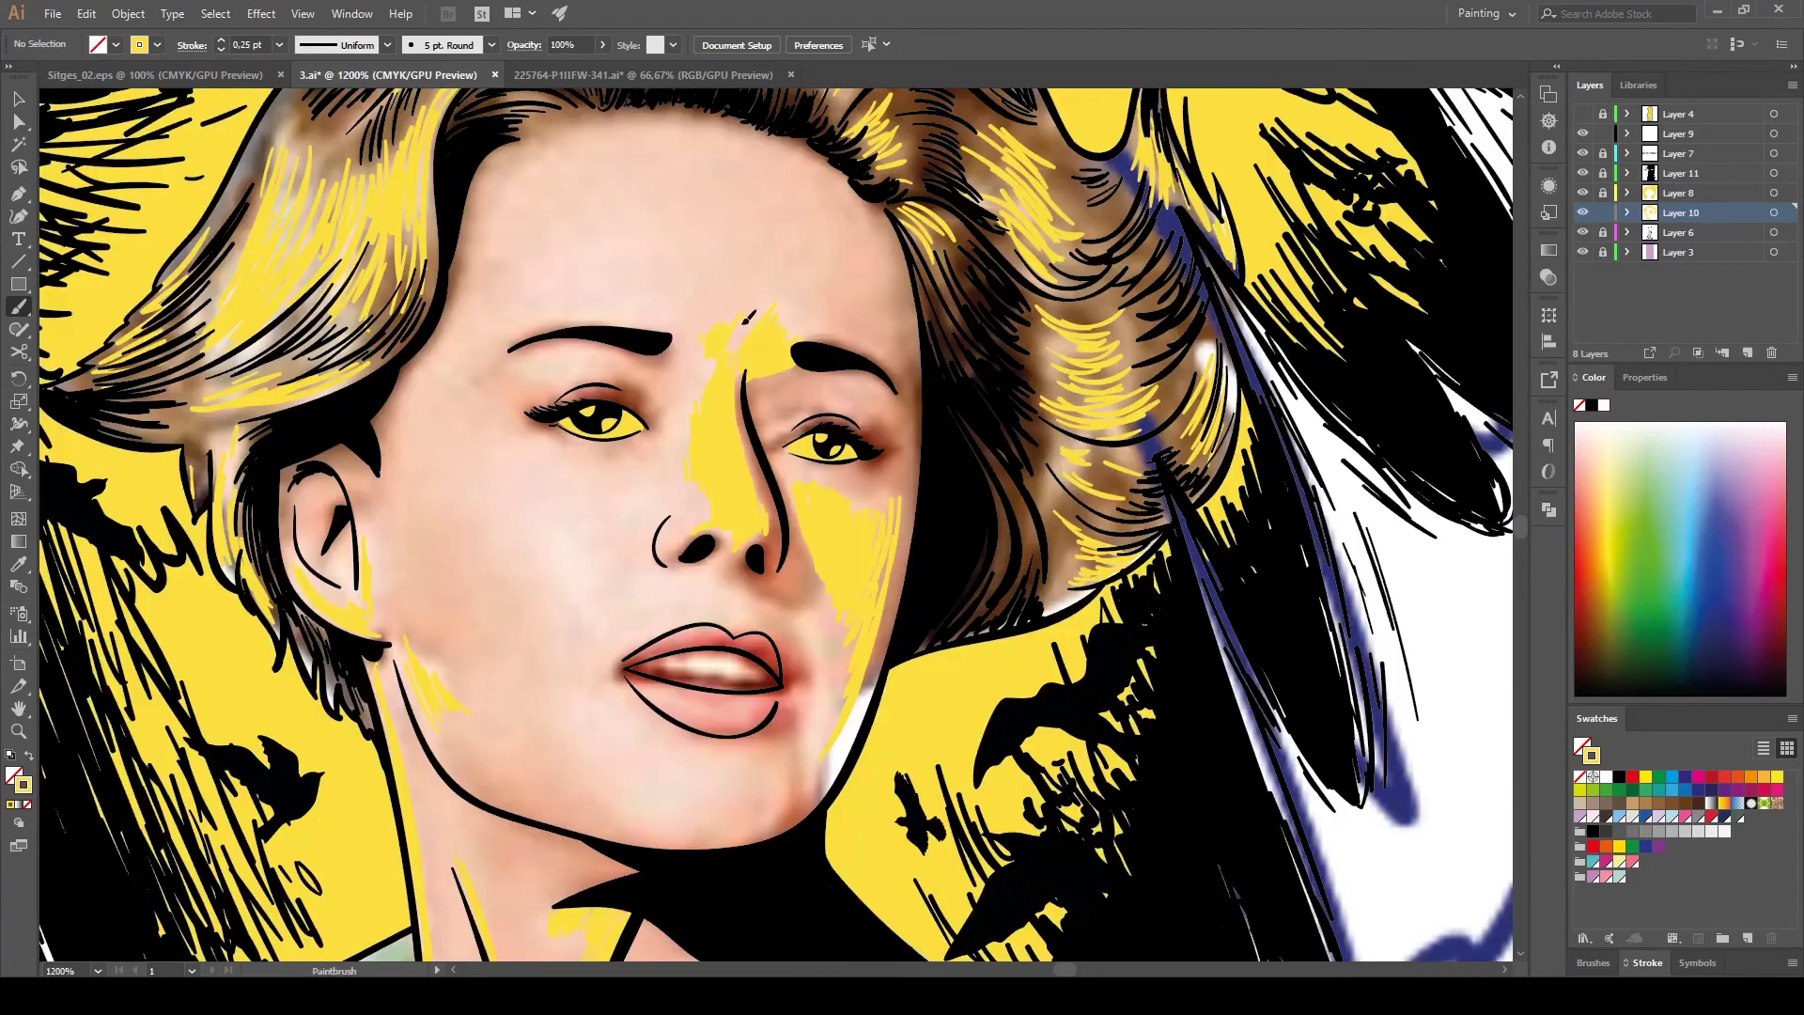
Add yellow to the brow, chin, left cheek, below the nose, forehead and teeth.
drag(565, 316, 678, 310)
mouse_move(719, 766)
mouse_down()
mouse_move(639, 813)
mouse_move(602, 762)
mouse_up()
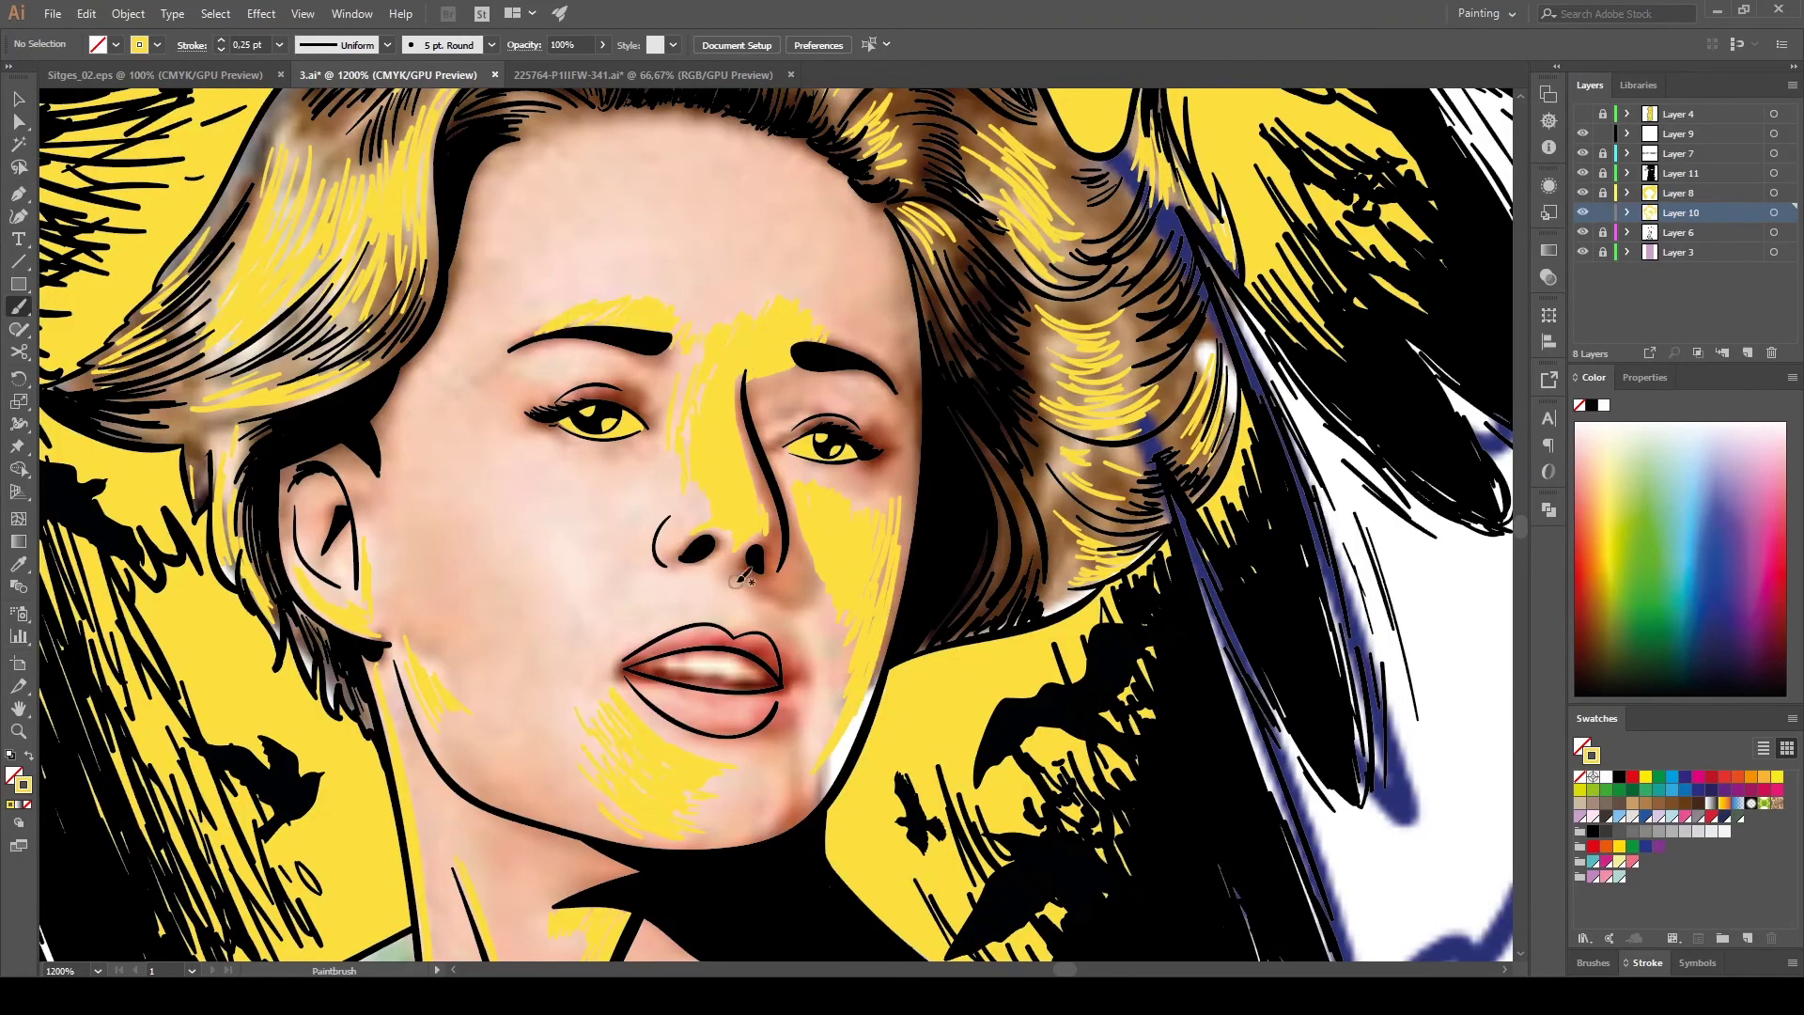
drag(535, 508, 658, 507)
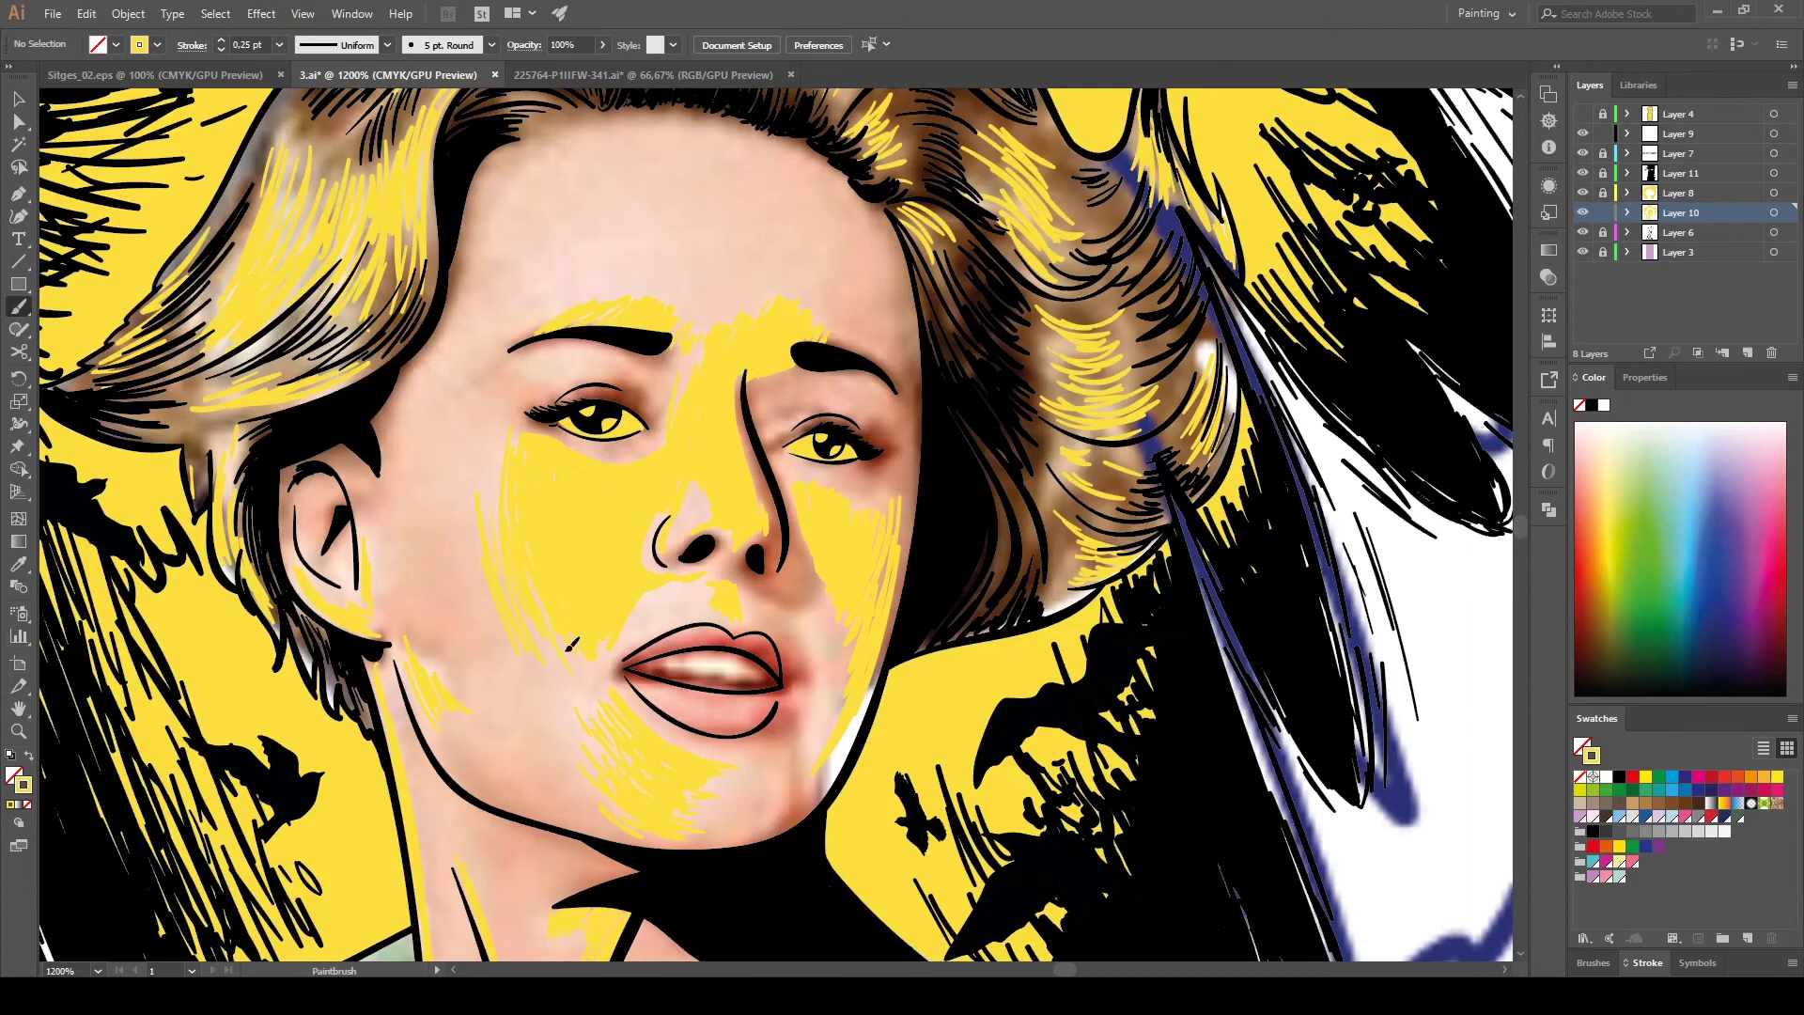
drag(735, 609, 672, 574)
drag(522, 242, 648, 282)
drag(498, 347, 543, 359)
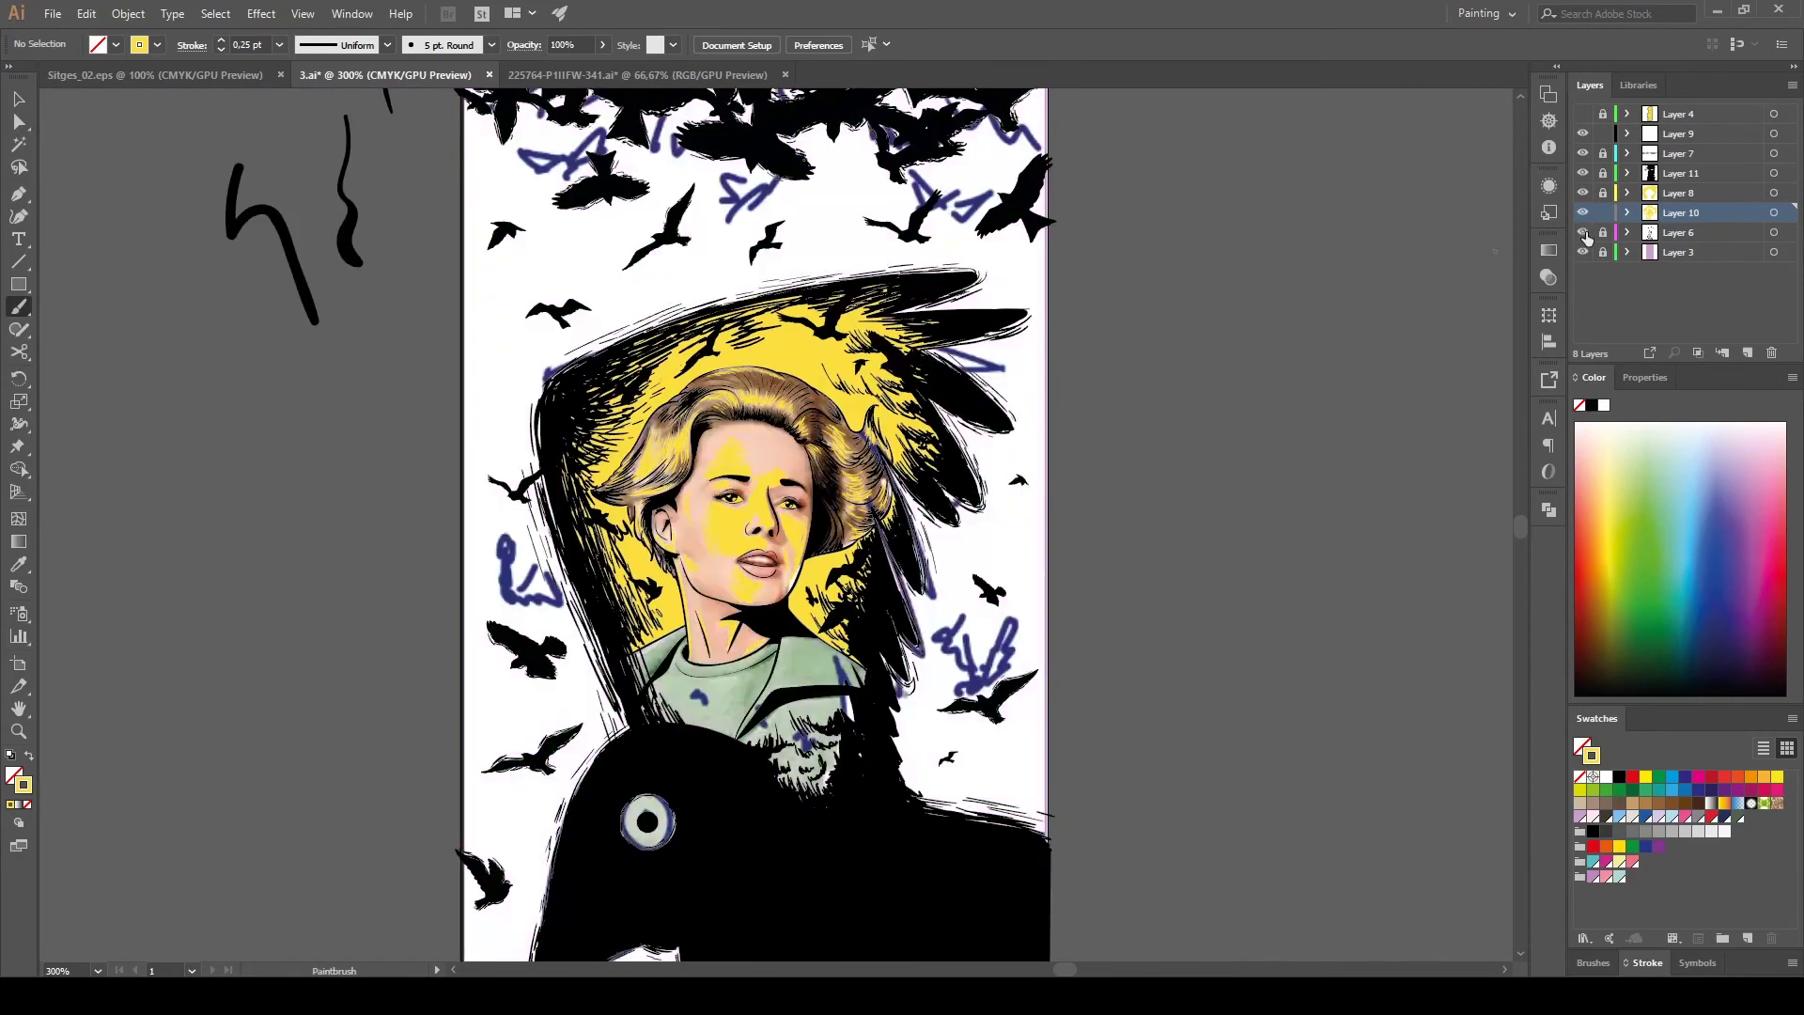
drag(626, 666, 770, 679)
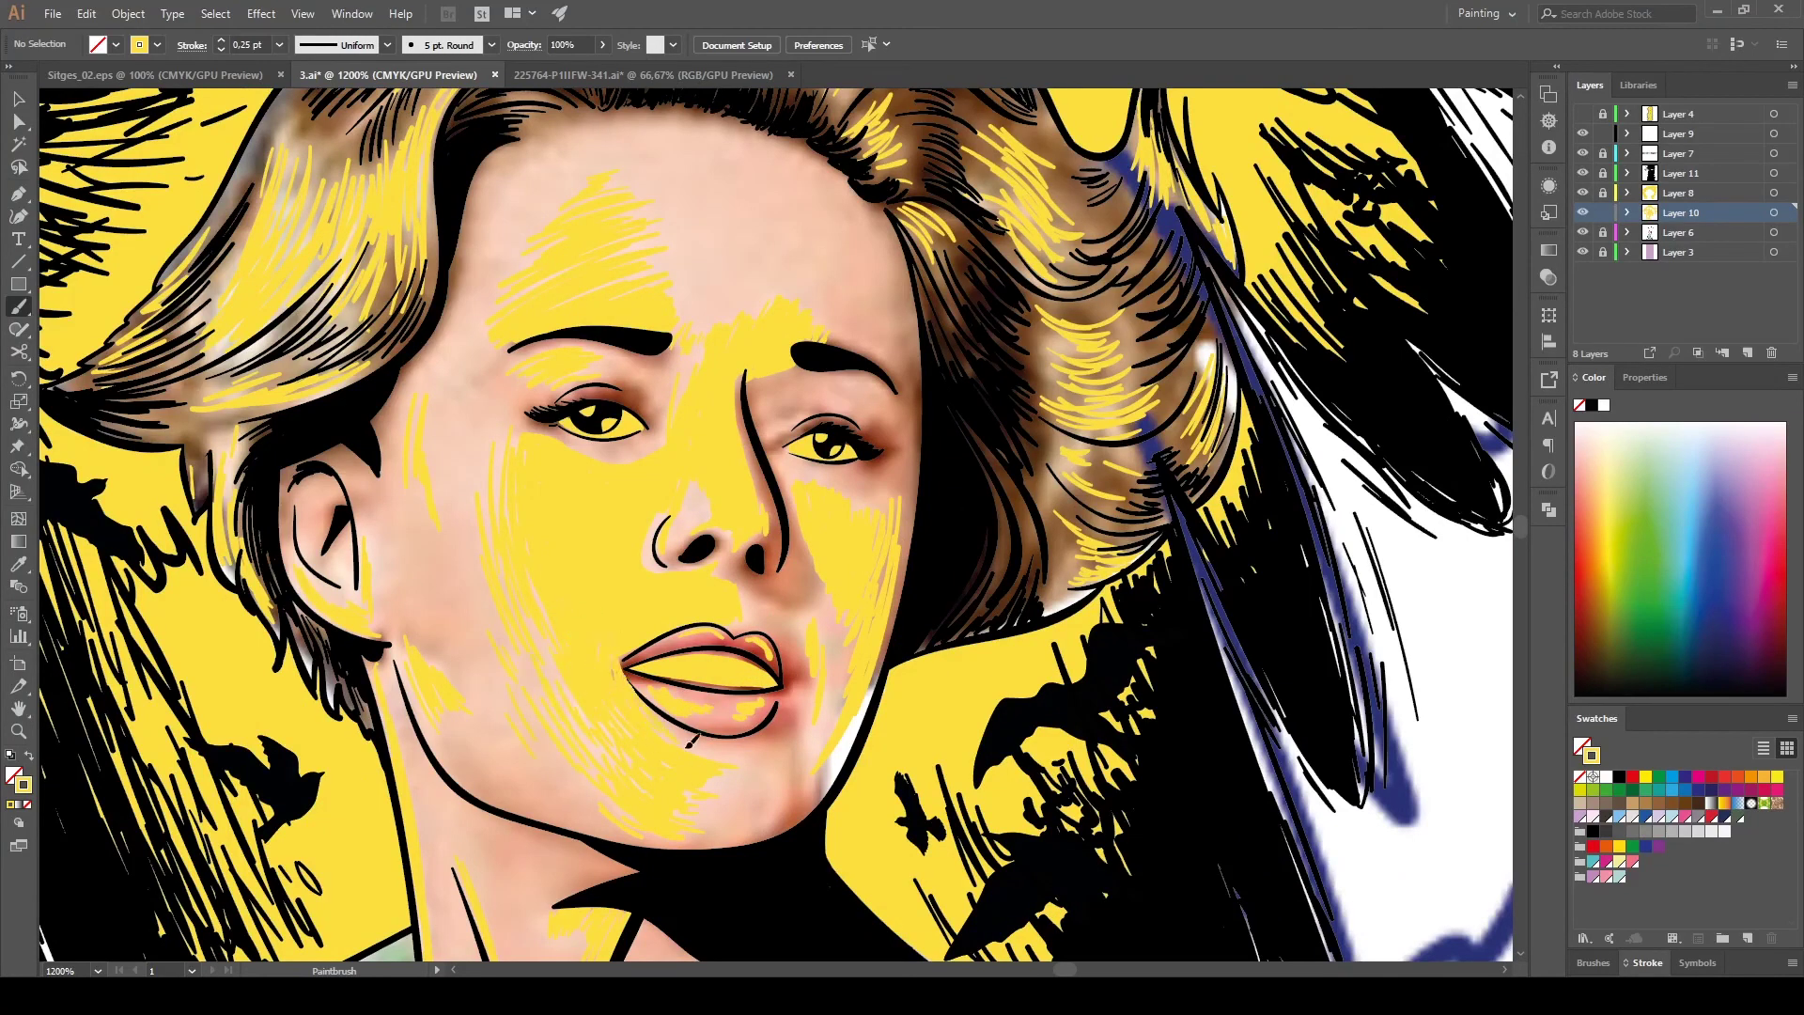
Hide and re-show the reference photo layer to check the yellow highlights.
key(ctrl+minus)
click(1582, 232)
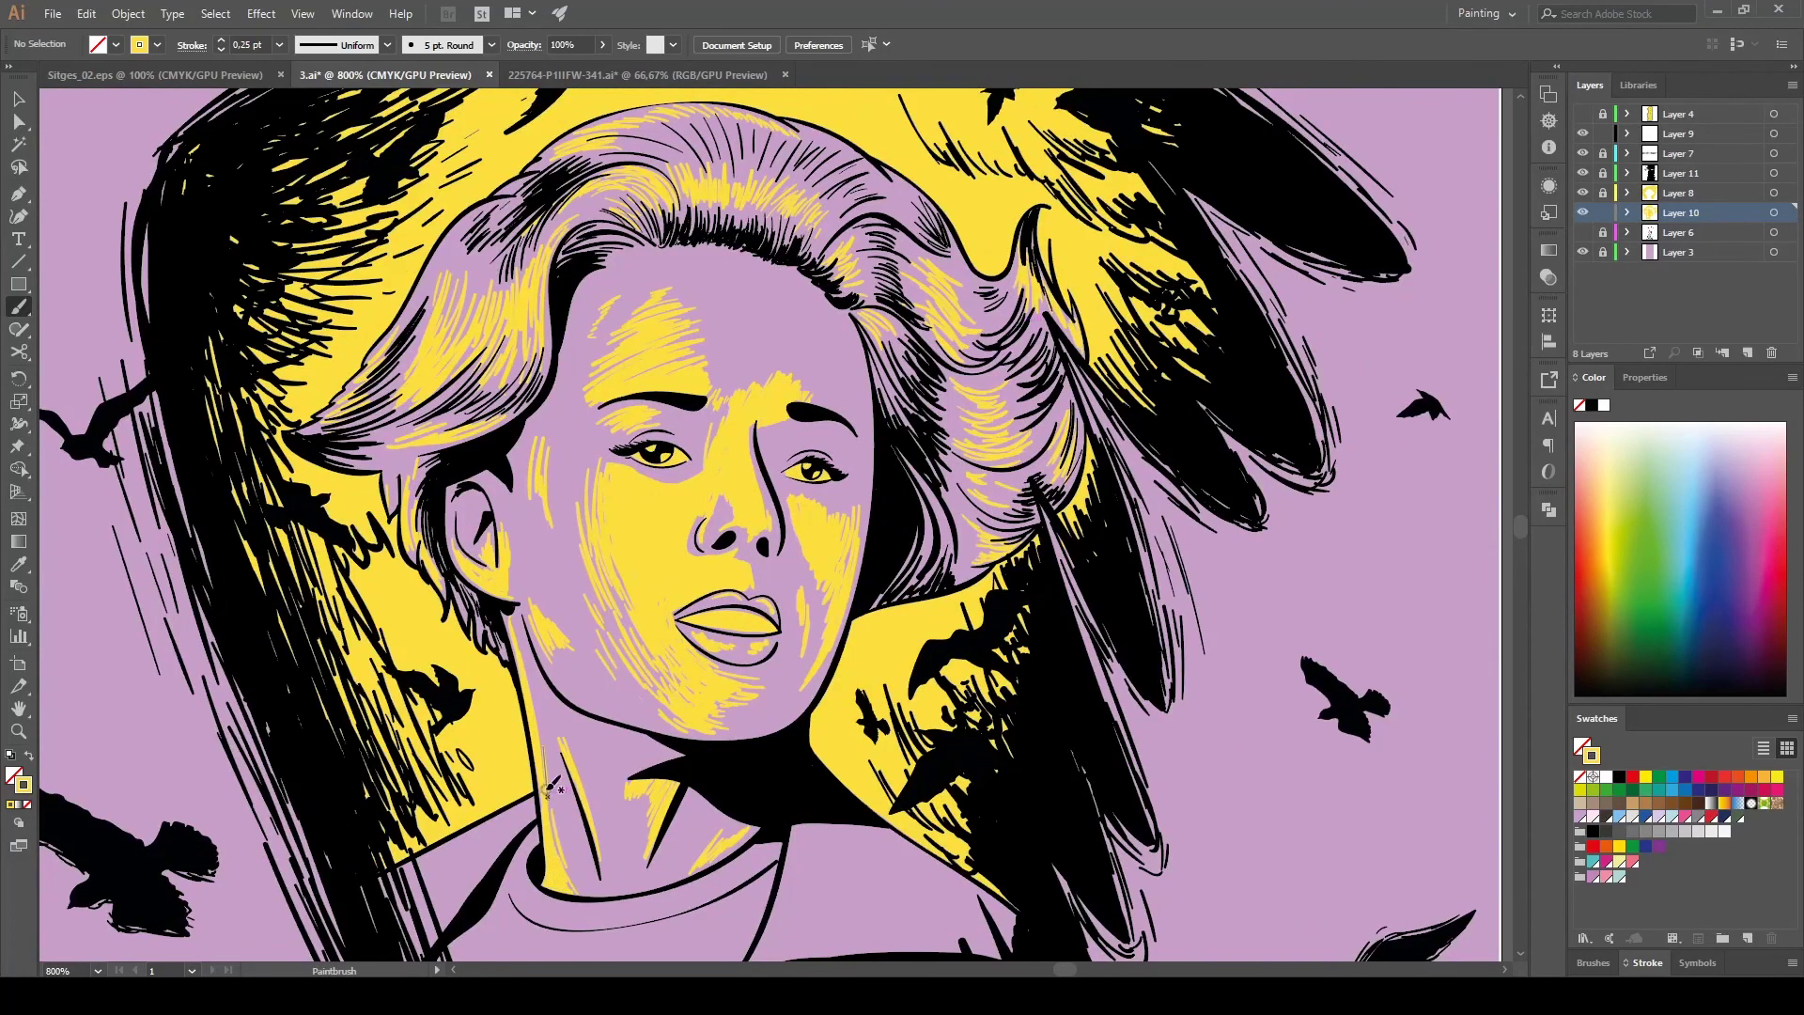
scroll(394, 451, down, 3)
click(1582, 232)
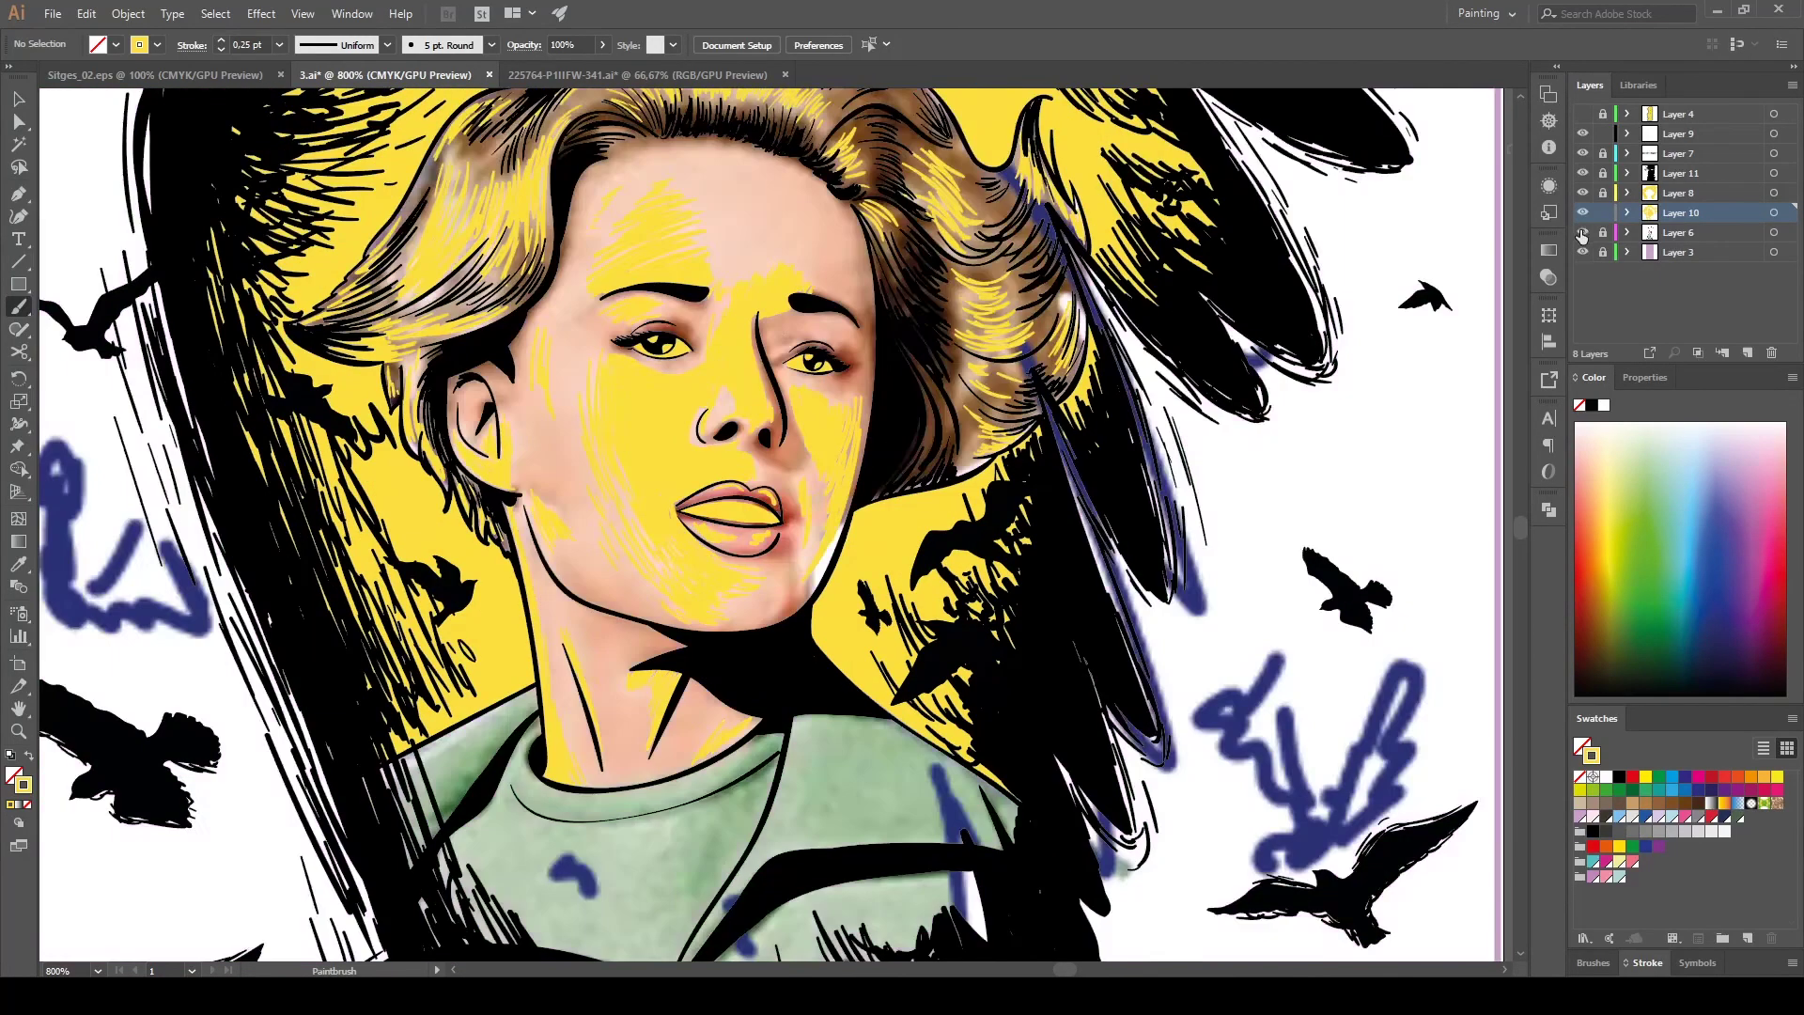
Switch to the Direct Selection tool for editing individual path points.
key(a)
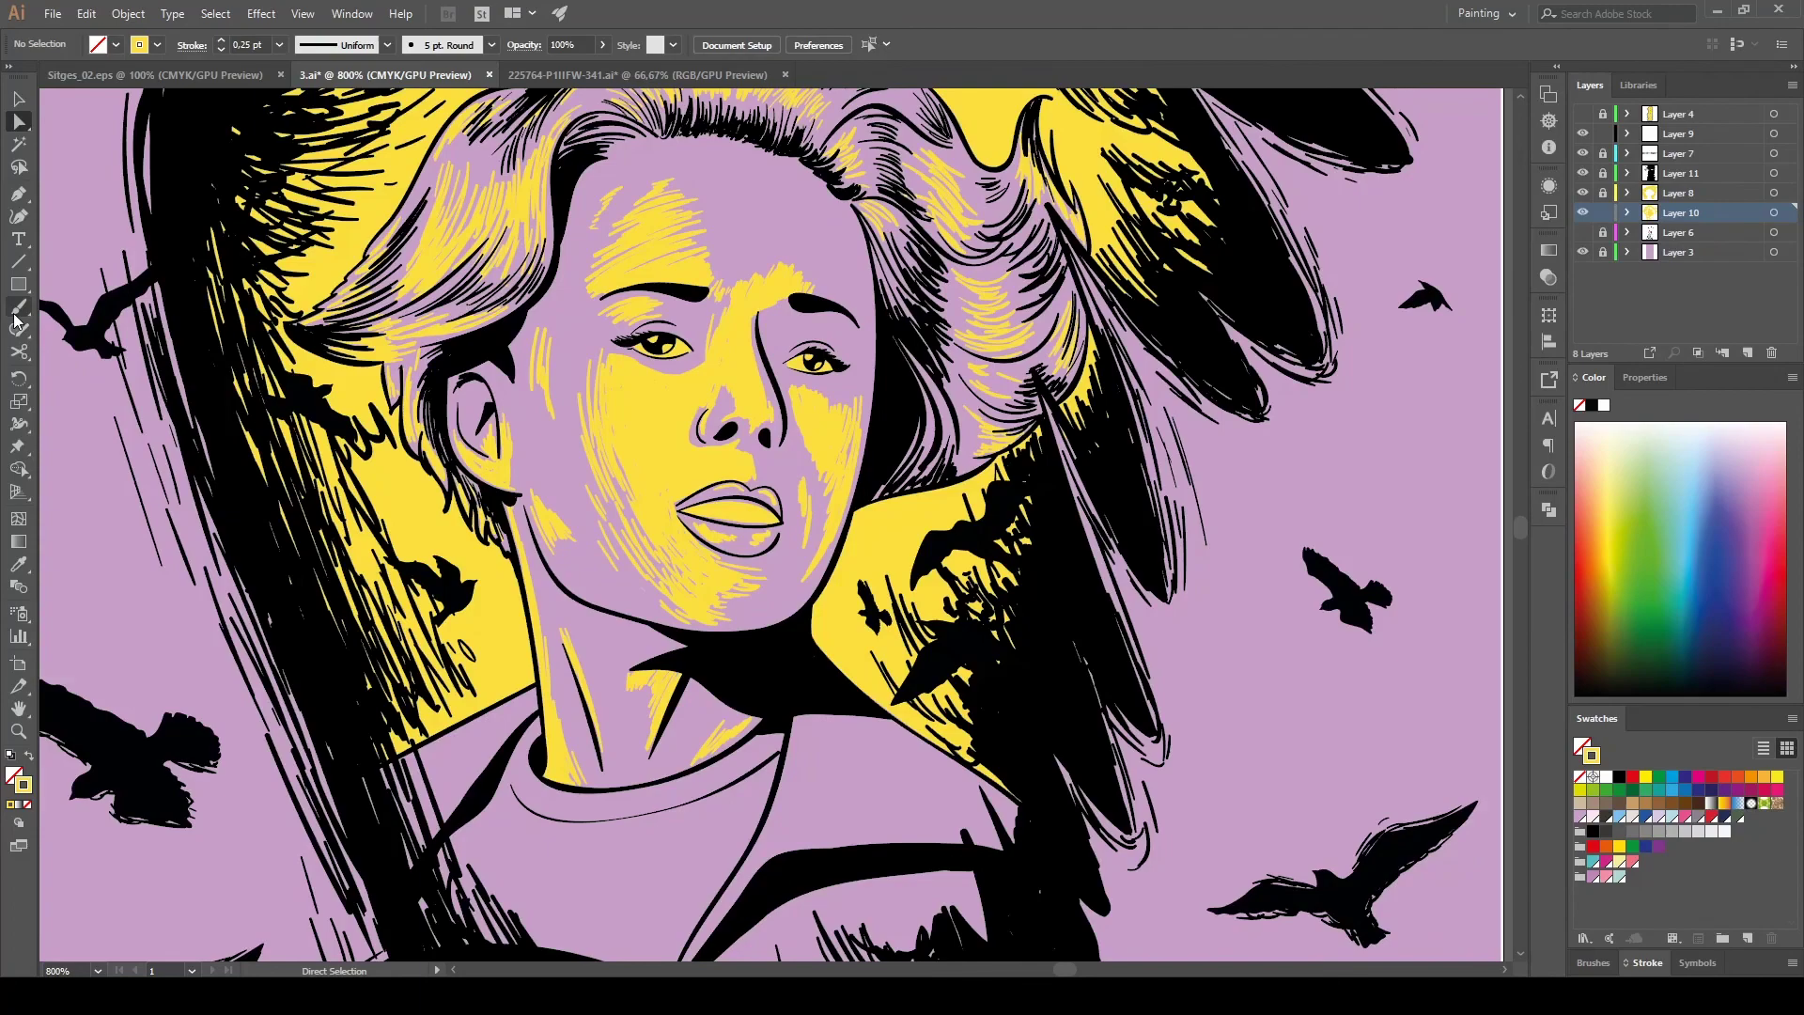